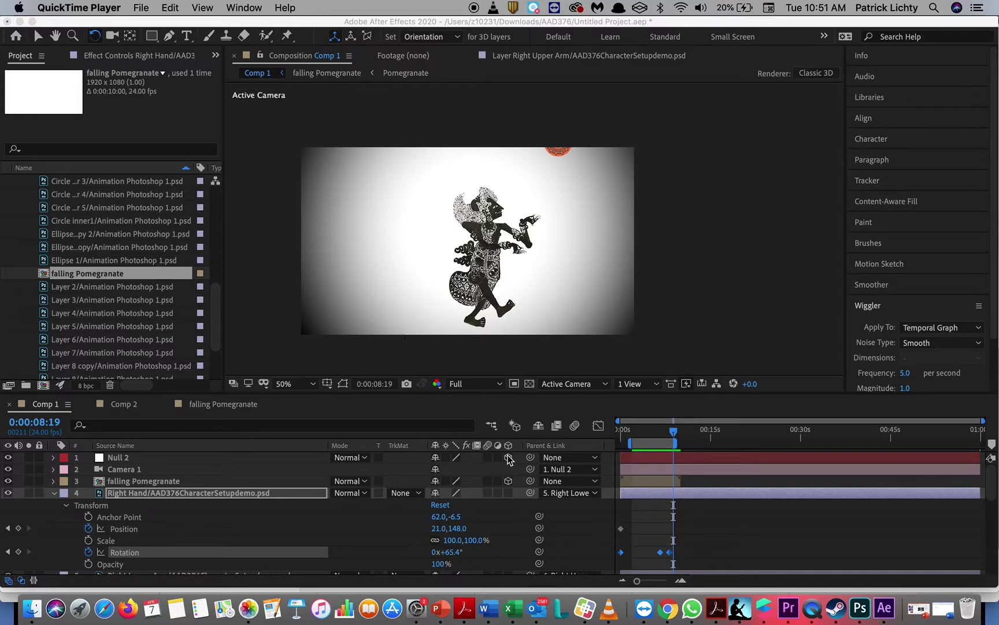
Switch to Premiere Pro, view the falling pomegranate near the end of Sequence 01 at 00:00:23:05, and return to After Effects
click(787, 608)
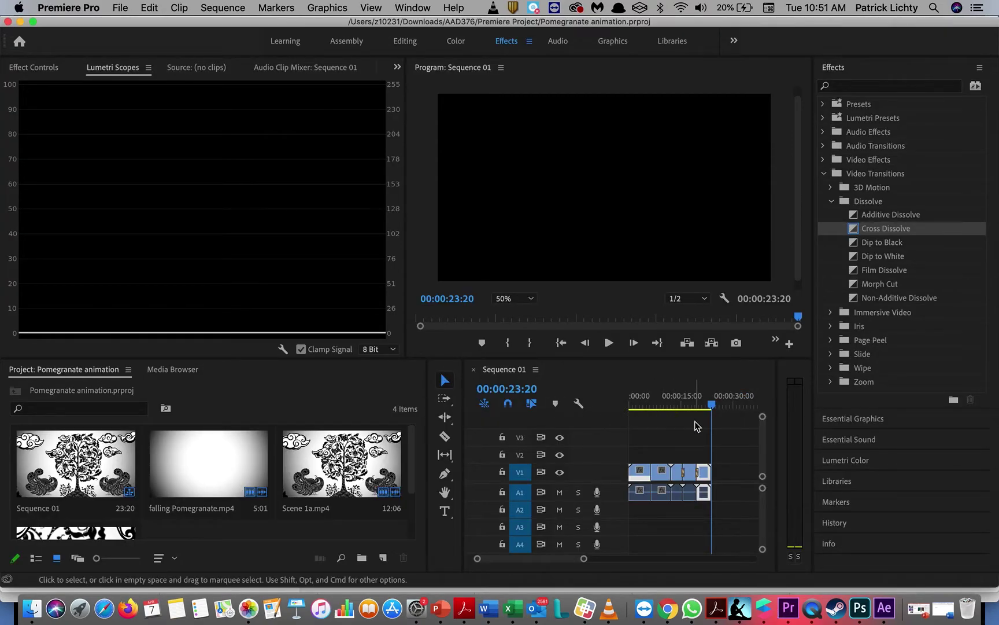
mouse_move(714, 408)
mouse_down()
mouse_move(724, 406)
mouse_move(623, 412)
mouse_move(656, 405)
mouse_move(712, 427)
mouse_up()
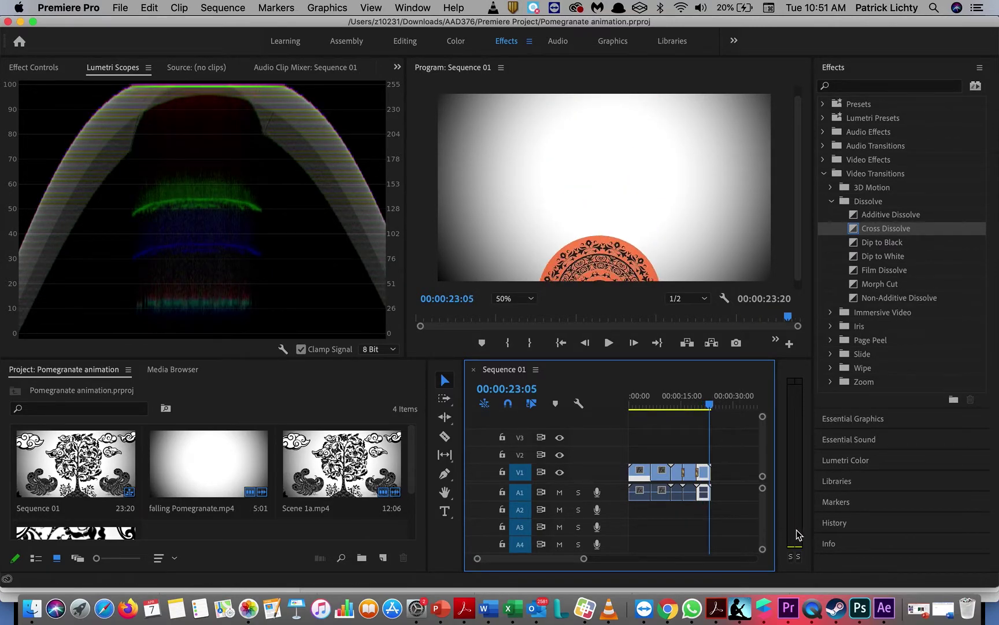
click(886, 607)
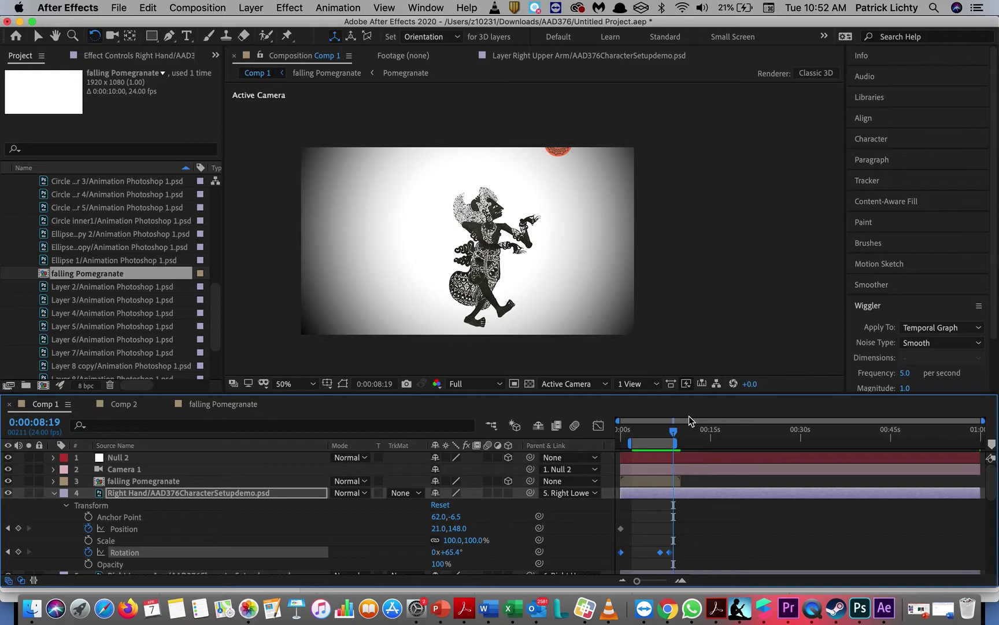
Set the falling Pomegranate layer's X position to 1347.5 and its scale to 16% in Comp 1
mouse_move(673, 435)
mouse_down()
mouse_move(618, 443)
mouse_move(673, 435)
mouse_move(627, 437)
mouse_move(666, 438)
mouse_move(674, 448)
mouse_up()
click(52, 480)
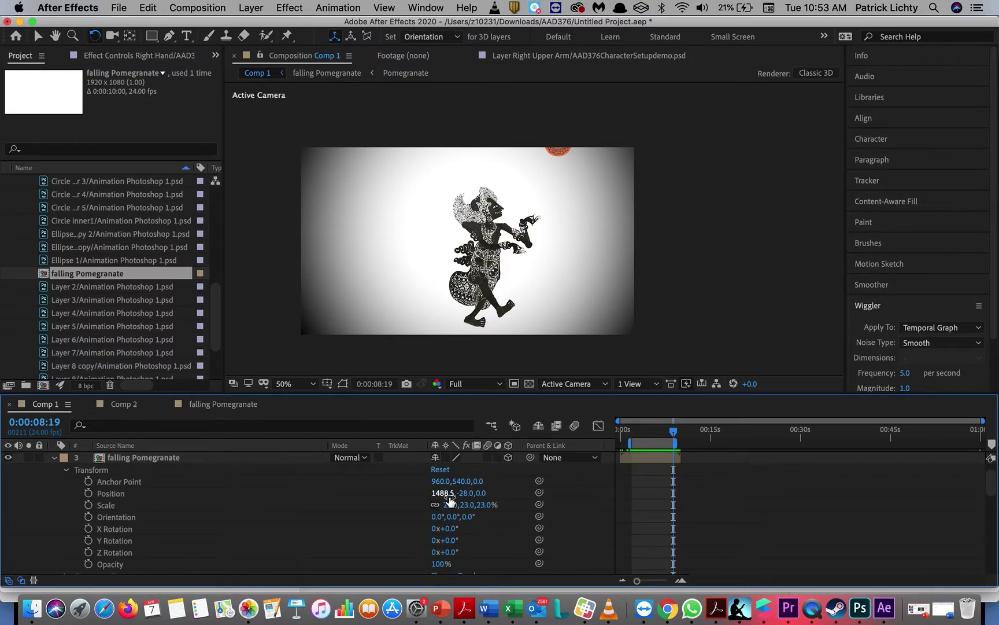
drag(445, 497, 352, 501)
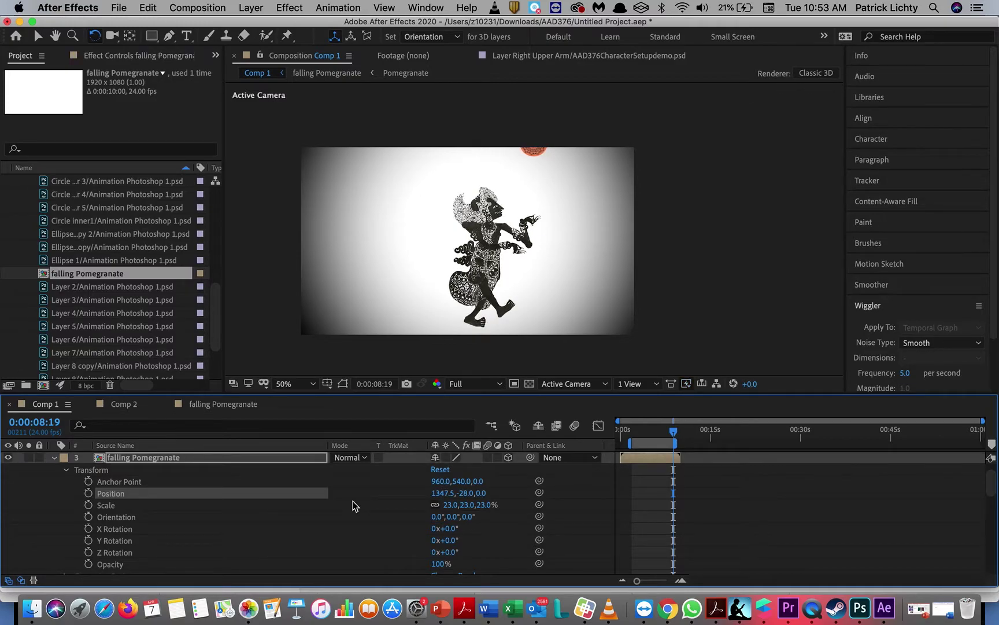
drag(454, 508, 450, 509)
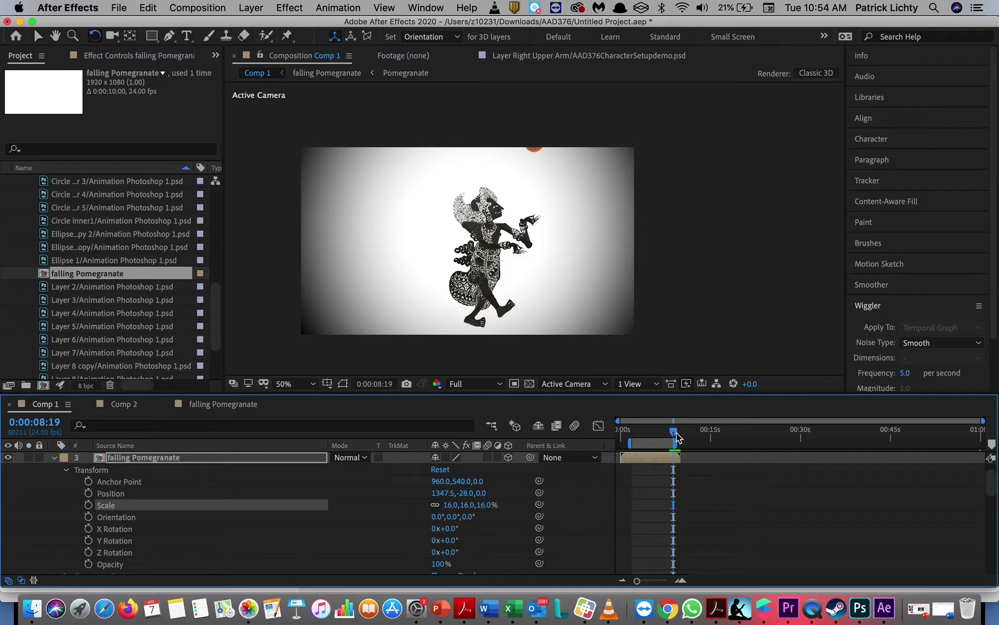
Extend the end of the work area and shift the falling Pomegranate layer later so it starts with the work area
drag(681, 443, 694, 443)
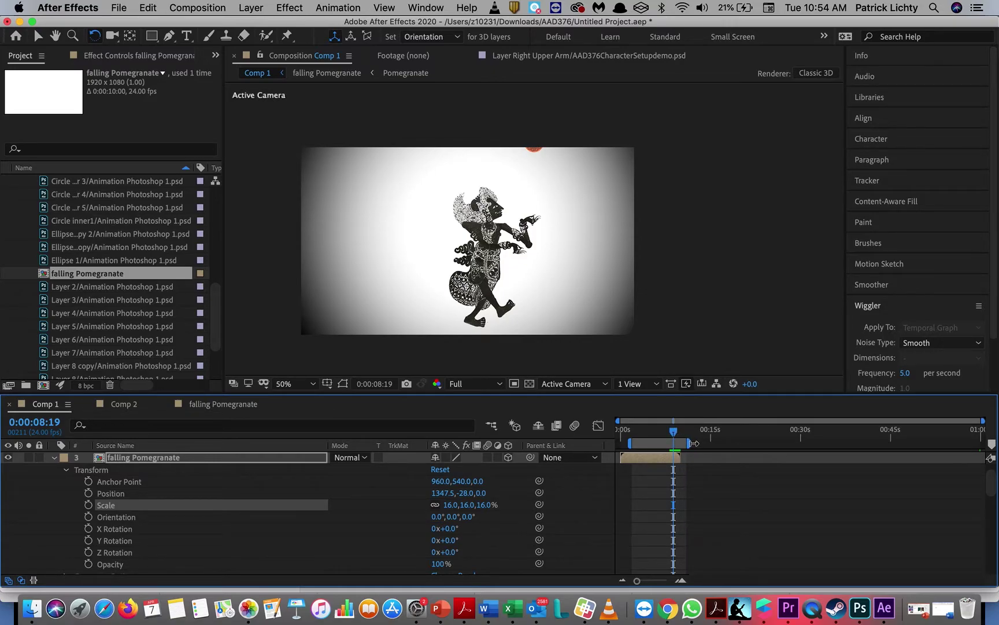
click(681, 457)
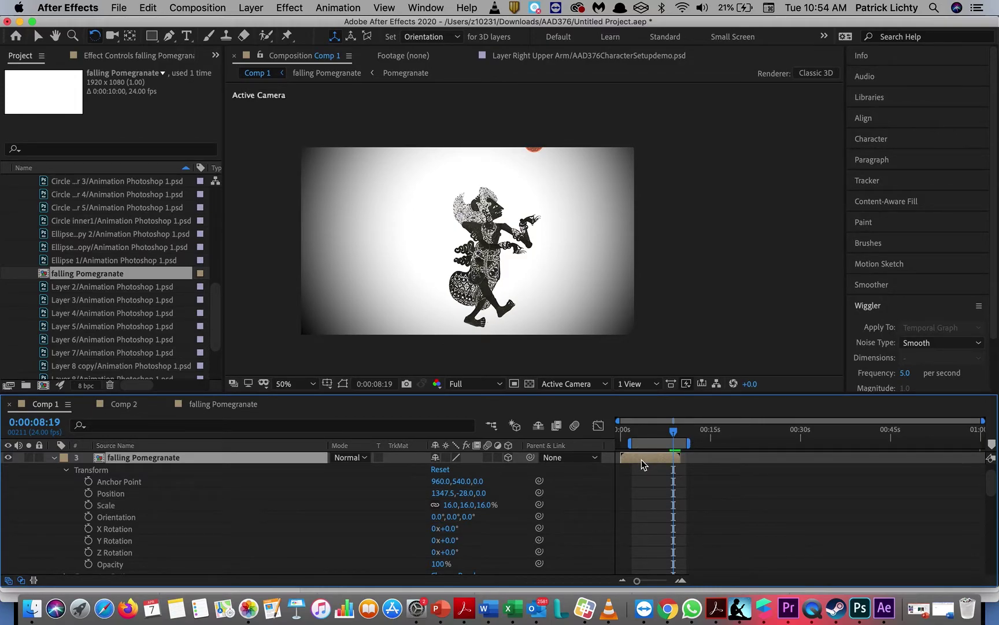
drag(641, 459, 650, 461)
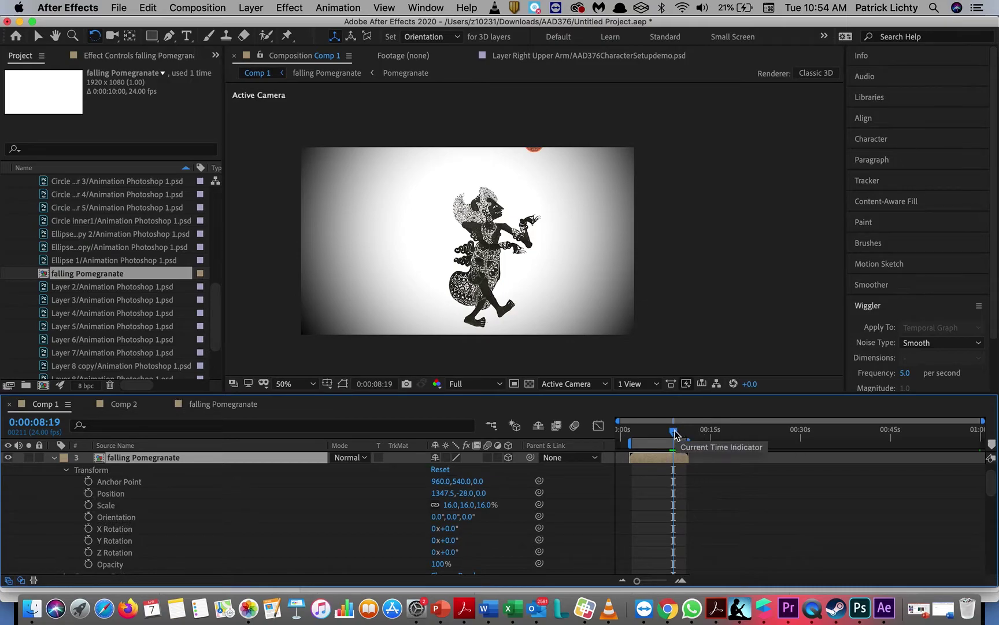
Enable Position keyframing on the falling Pomegranate layer with a keyframe at 0:00:03:22
mouse_move(673, 431)
mouse_down()
mouse_move(630, 437)
mouse_move(690, 440)
mouse_move(679, 441)
mouse_up()
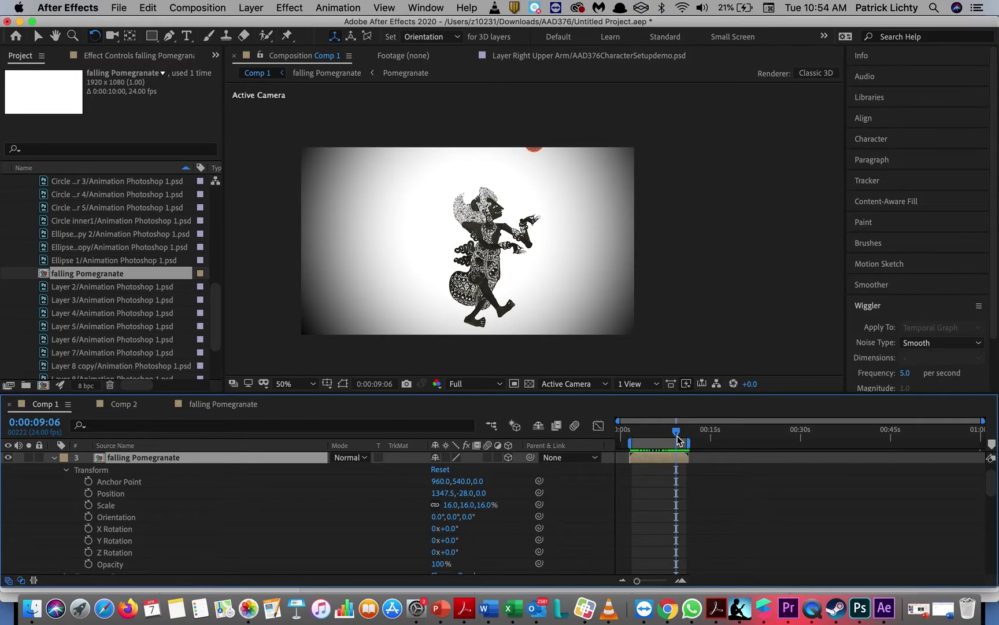
drag(677, 435, 647, 438)
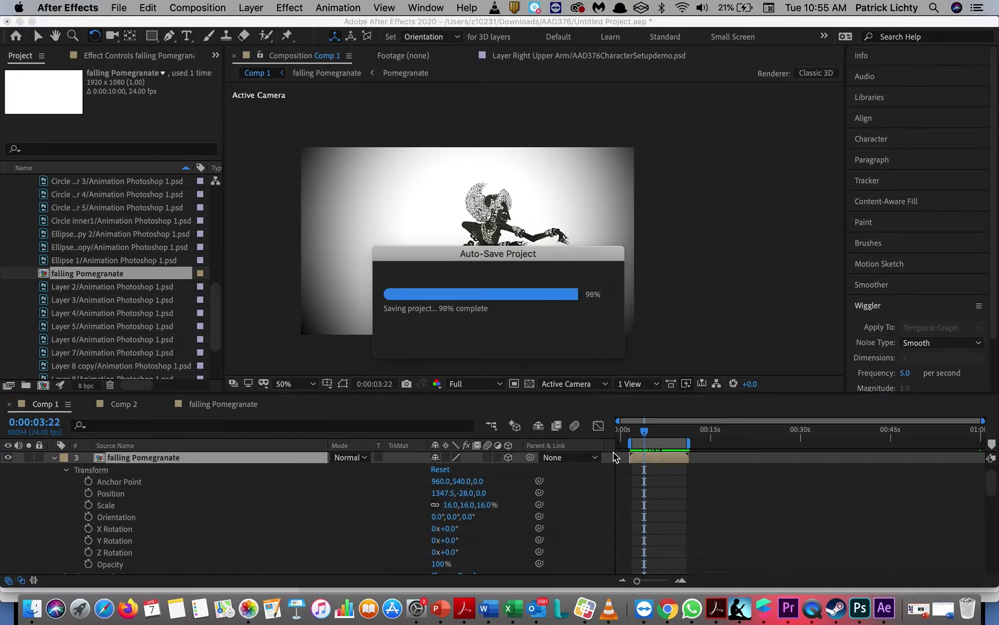
click(89, 493)
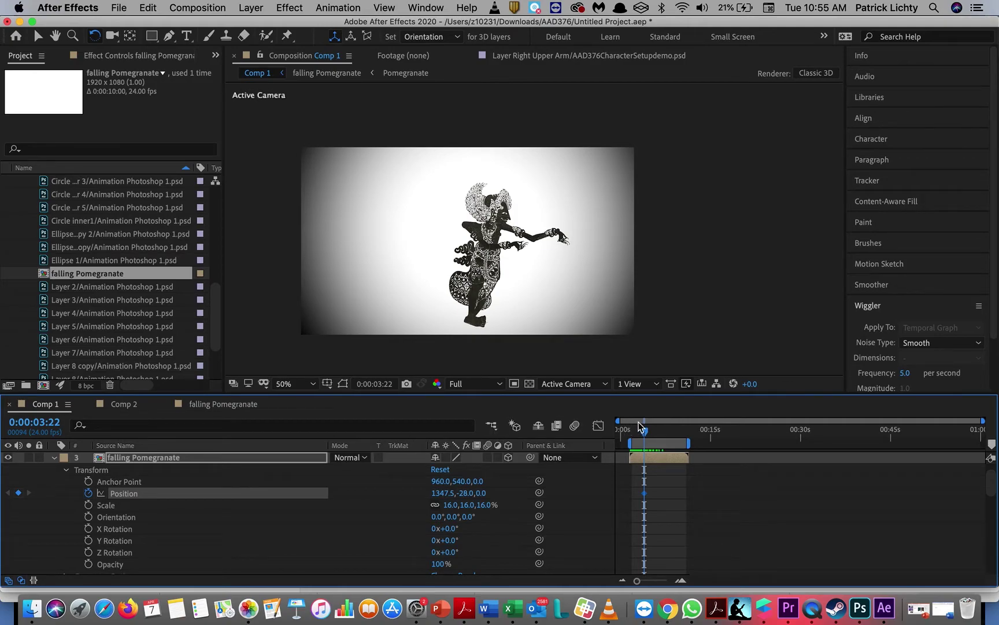
At 0:00:09:00, turn off 3D for the falling Pomegranate layer and set its anchor point Y to -1500
drag(645, 437, 678, 438)
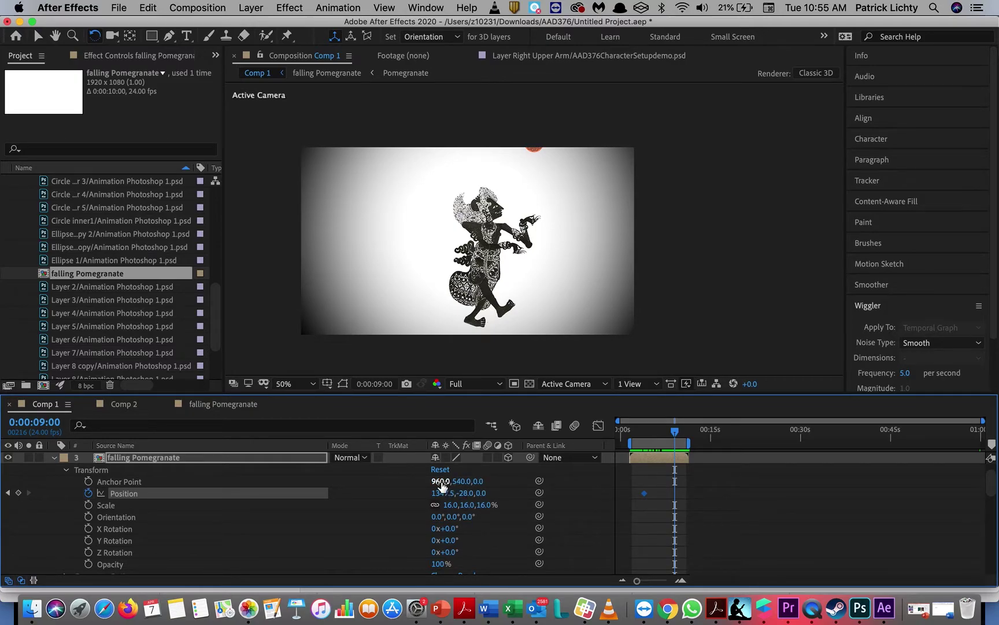
click(509, 456)
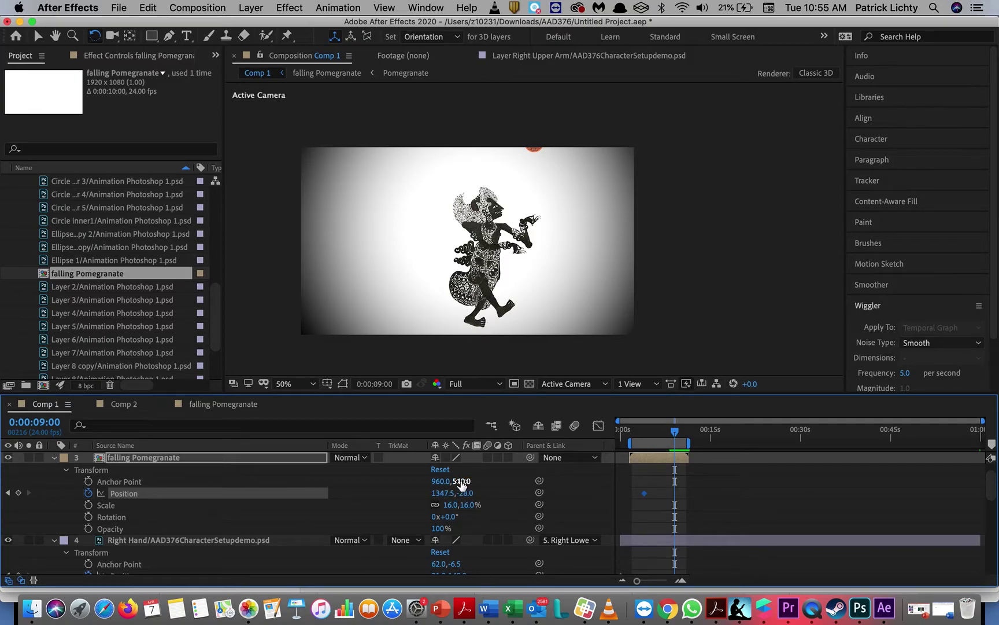
drag(461, 482, 3, 524)
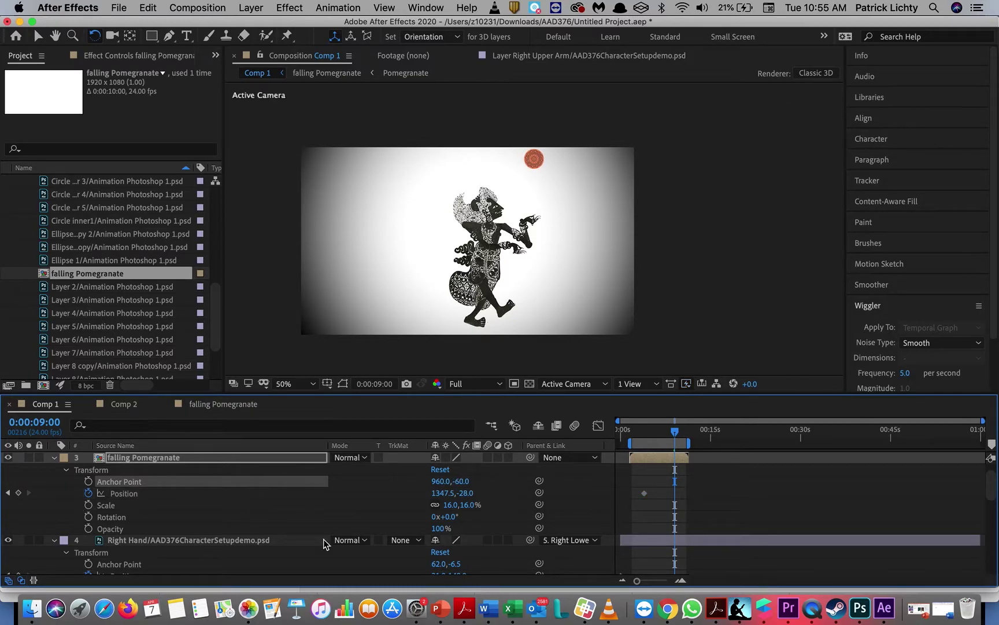
click(463, 482)
text(-)
key(Return)
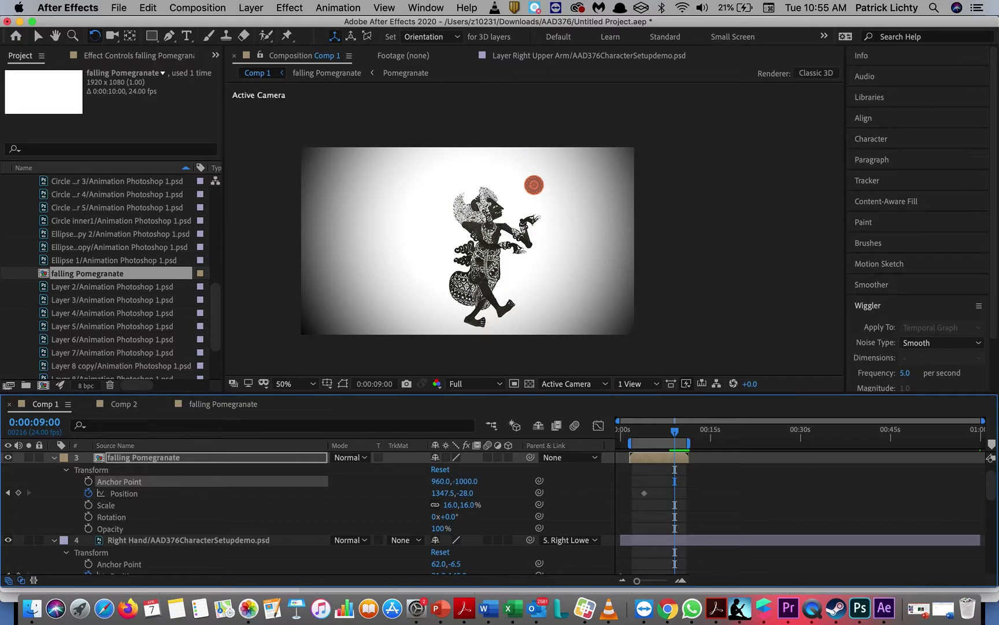
click(464, 481)
click(463, 482)
key(Return)
Try an anchor point Y of -1878 for falling Pomegranate with a Position keyframe at 0:00:09:00, and preview the motion
click(465, 482)
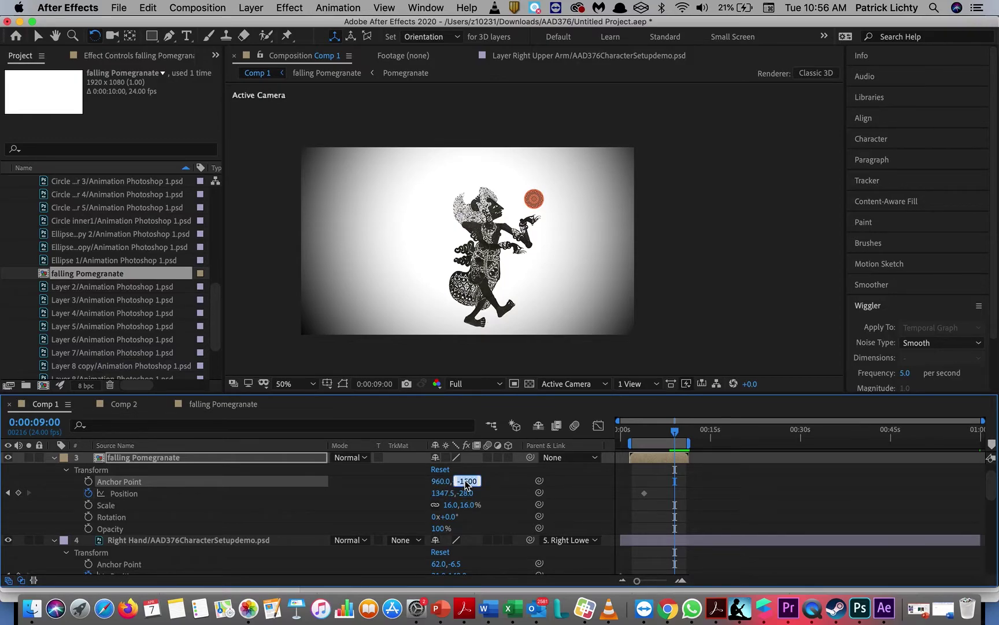
click(466, 483)
key(Return)
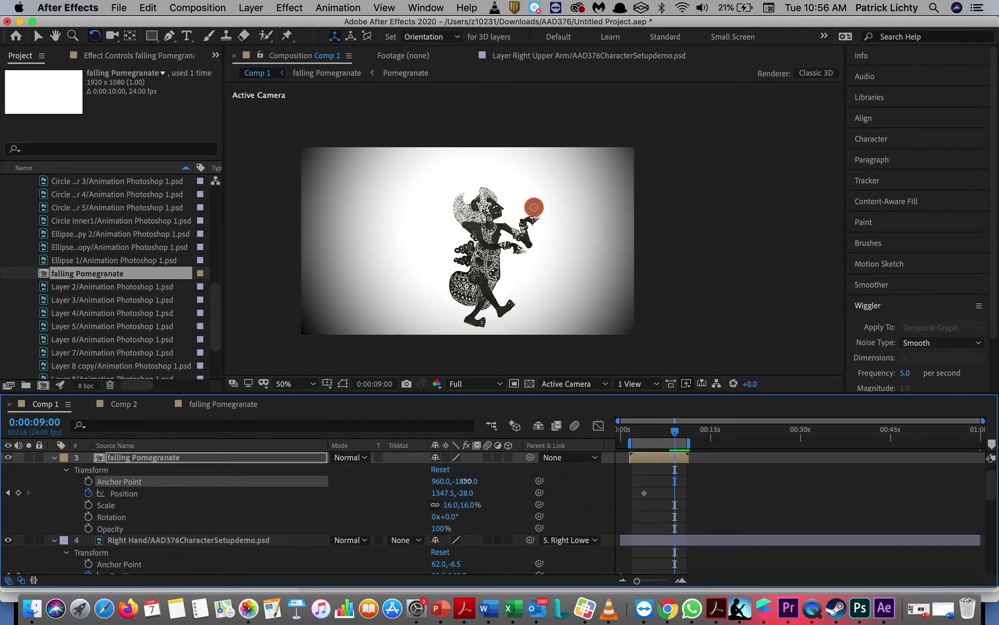
drag(451, 481, 398, 495)
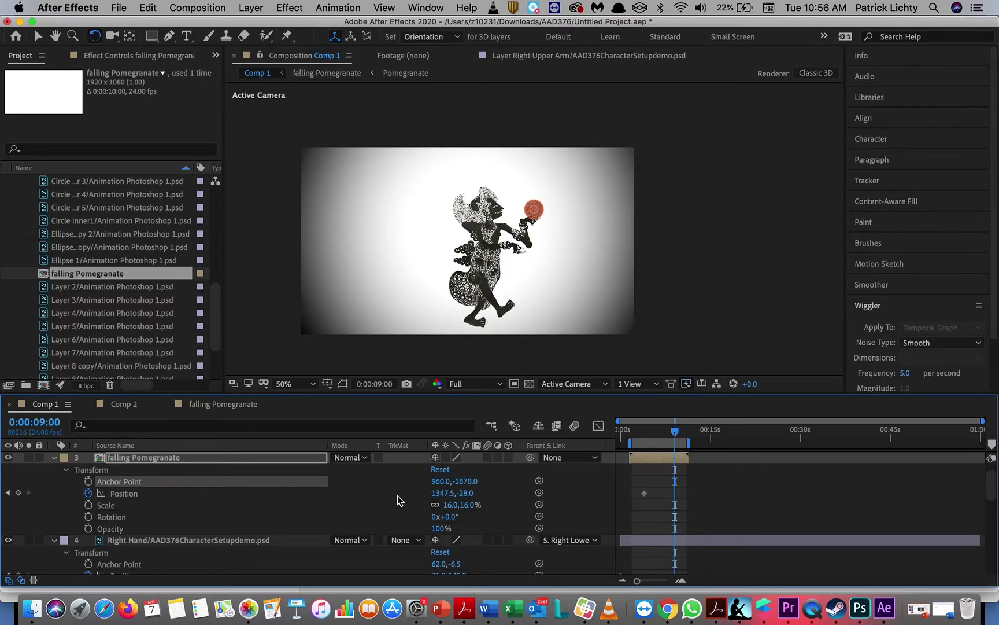
click(18, 493)
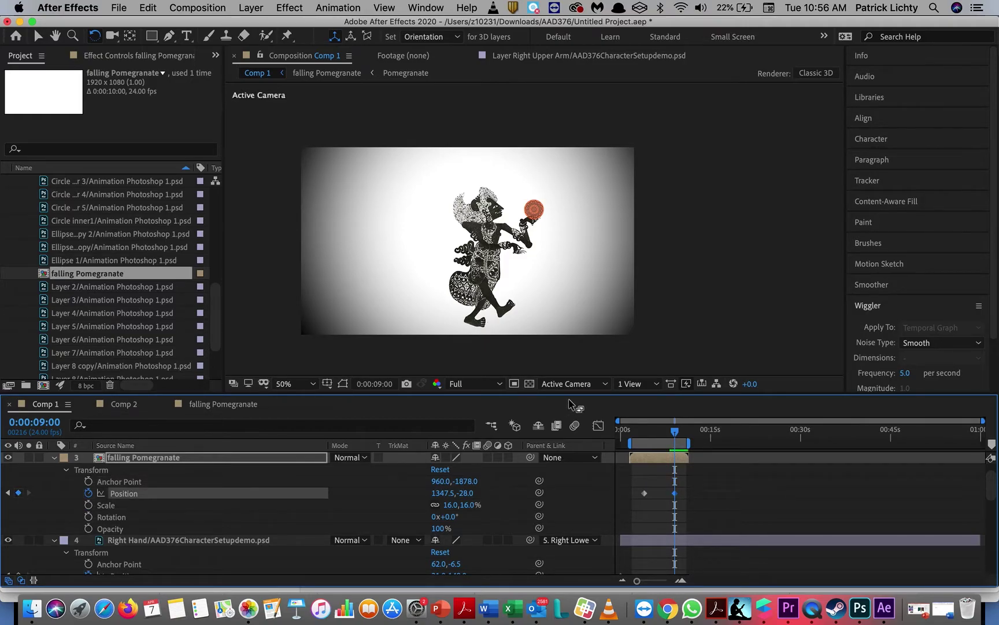
drag(676, 433, 639, 446)
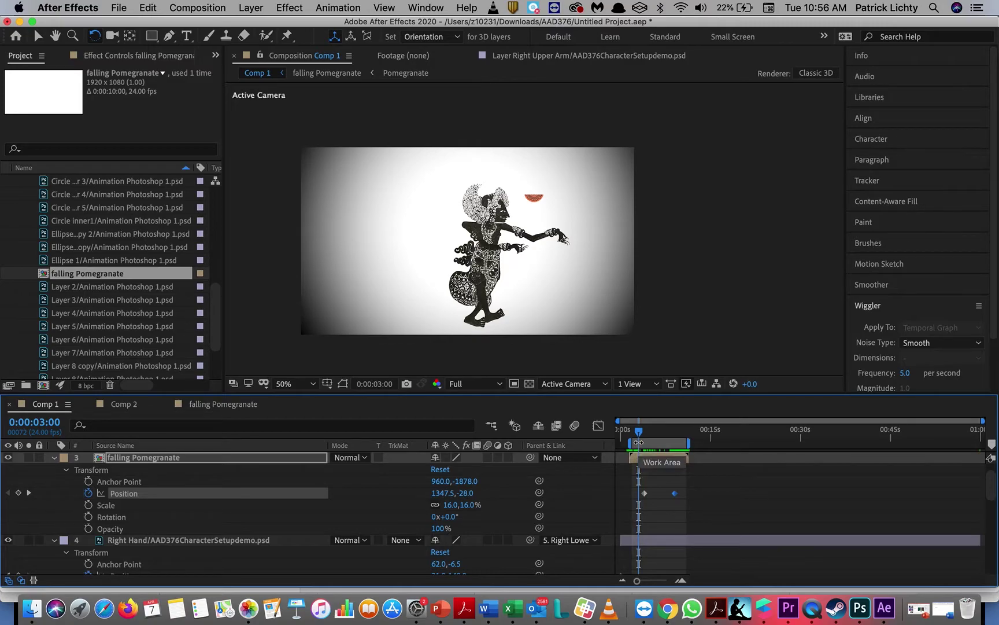
Undo the changes back to an anchor point Y of -1500 and delete falling Pomegranate's Position keyframe
key(k)
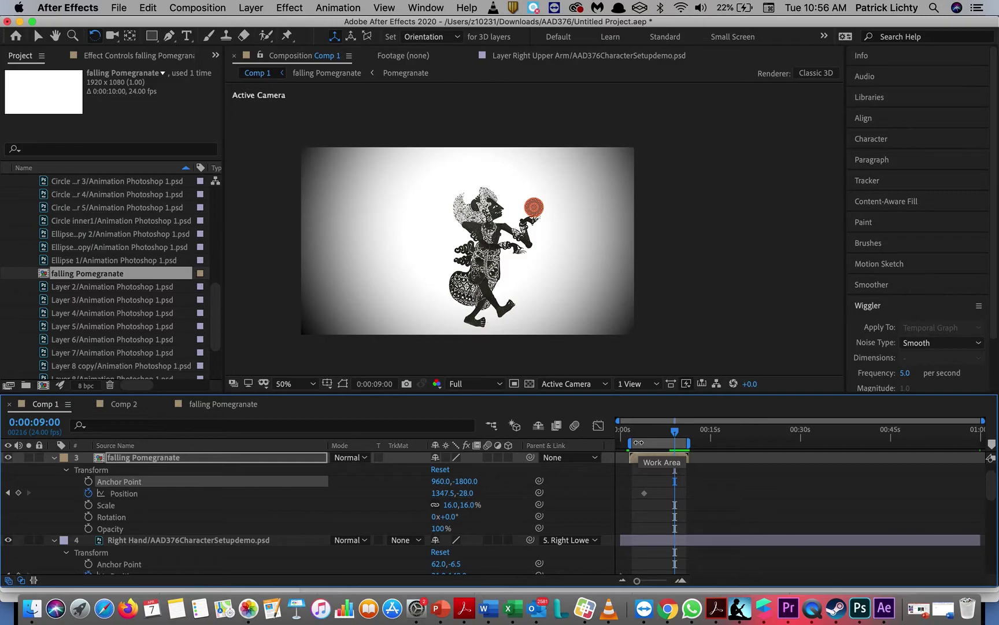
key(super+z)
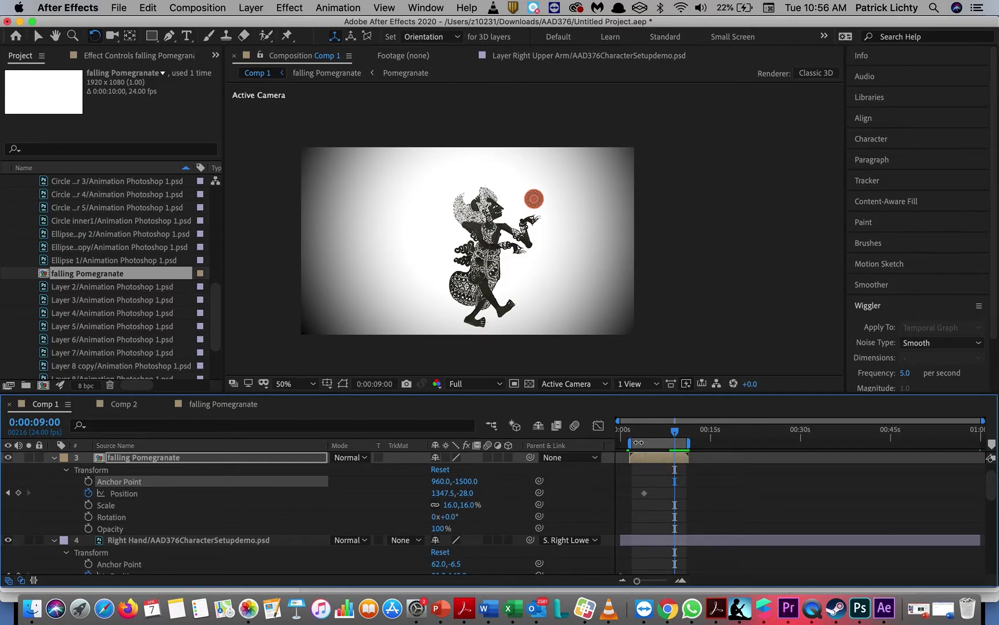
drag(622, 487, 656, 498)
key(Delete)
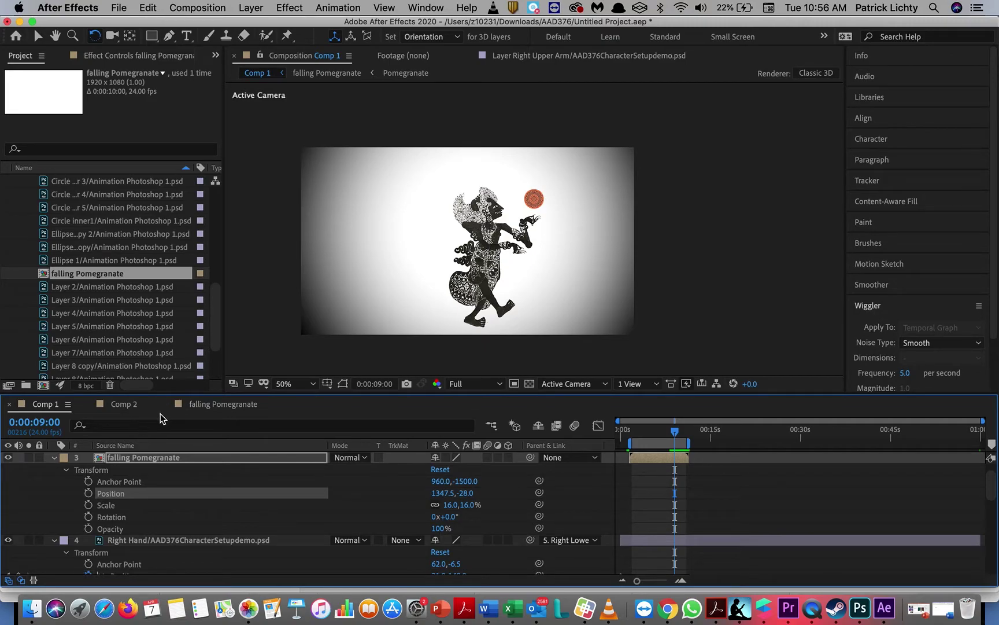
Check the contents of Comp 2, then view Comp 1 at 0:00:06:09 with the falling Pomegranate properties collapsed
click(102, 460)
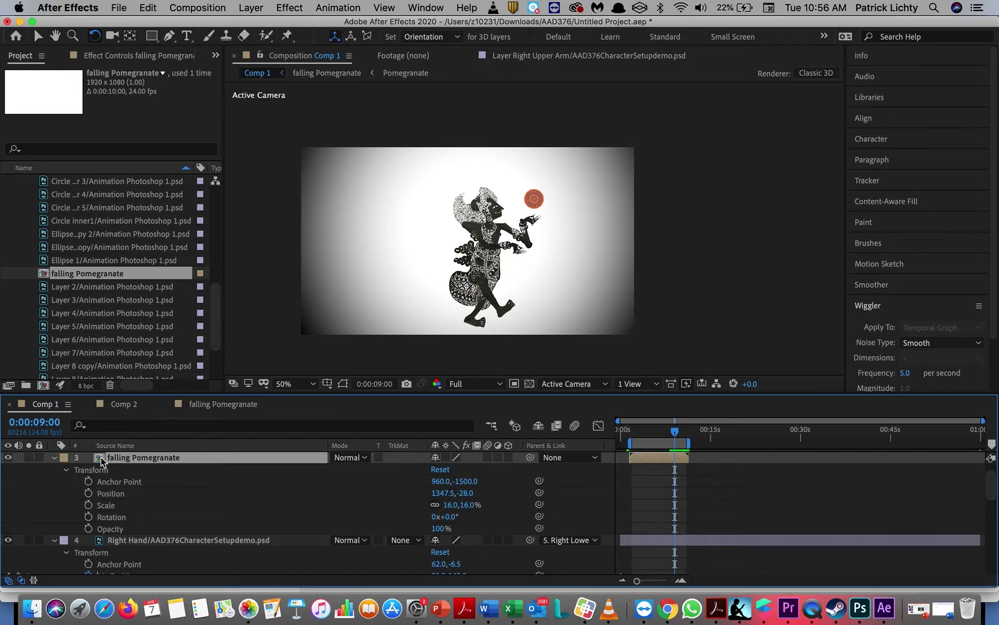
scroll(103, 483, up, 2)
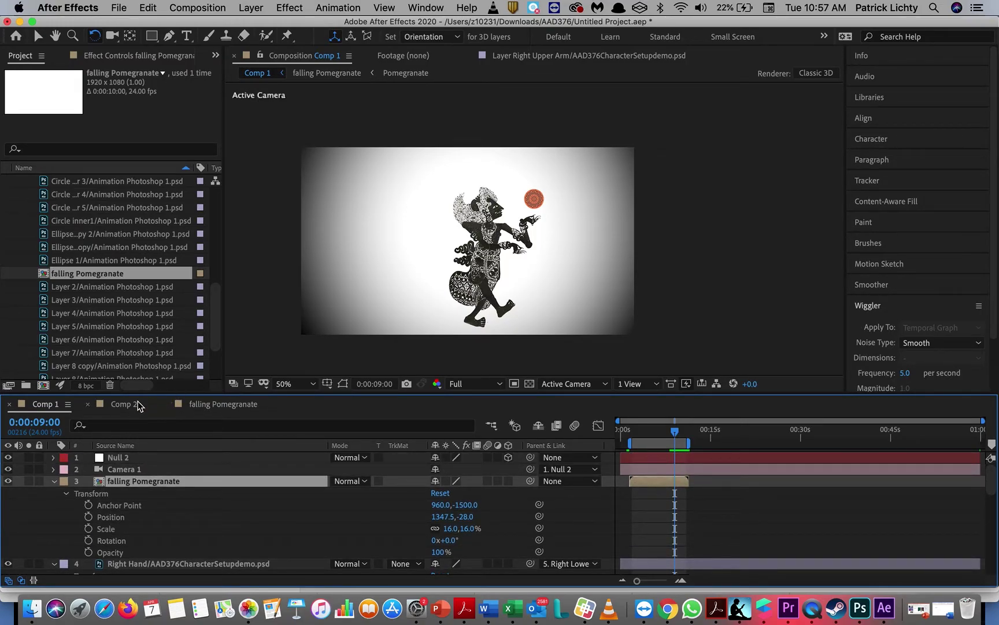
click(123, 404)
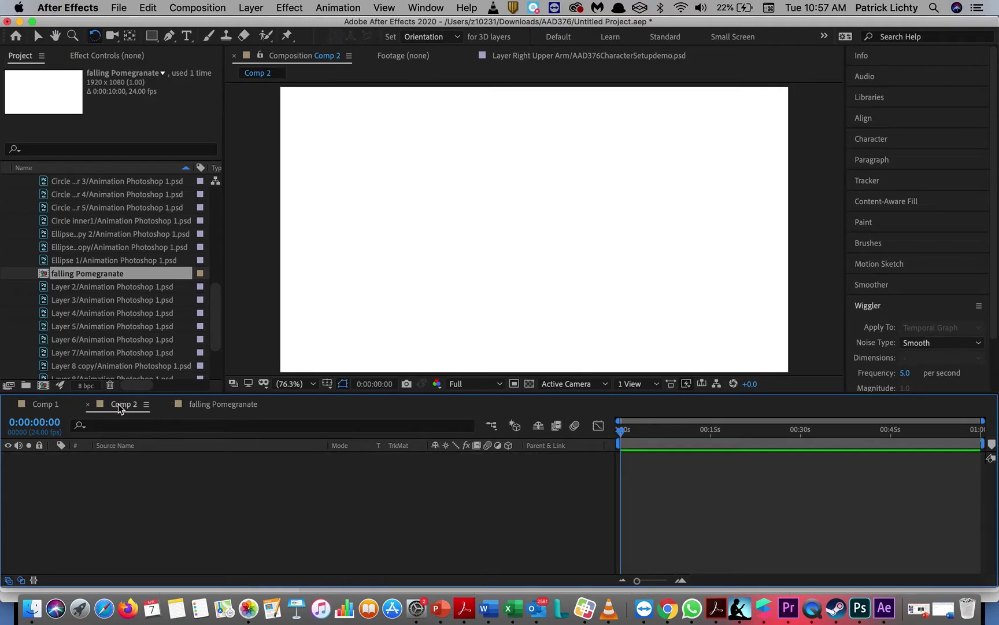
click(45, 403)
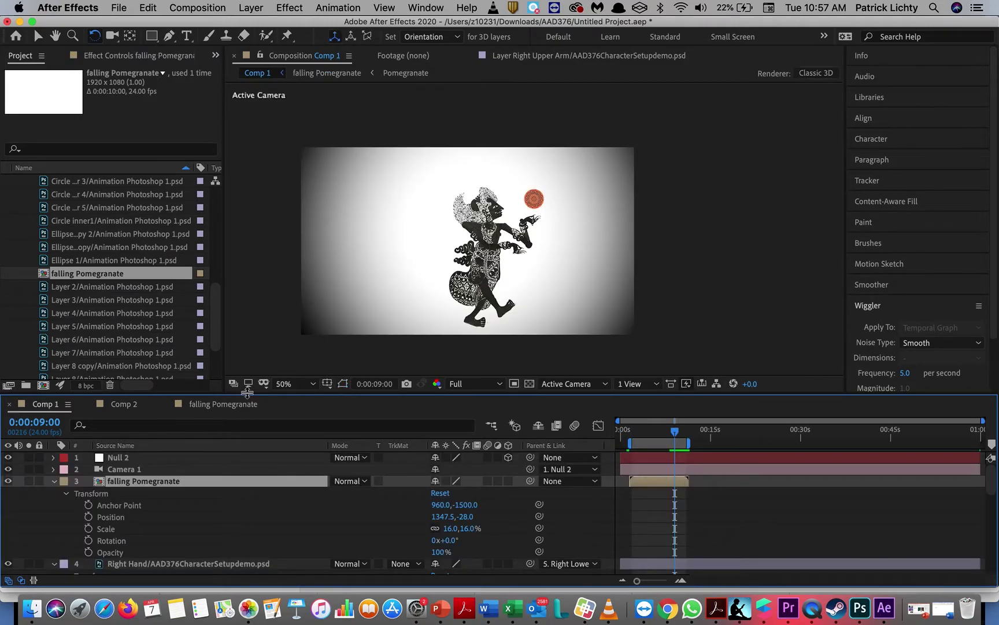
click(56, 483)
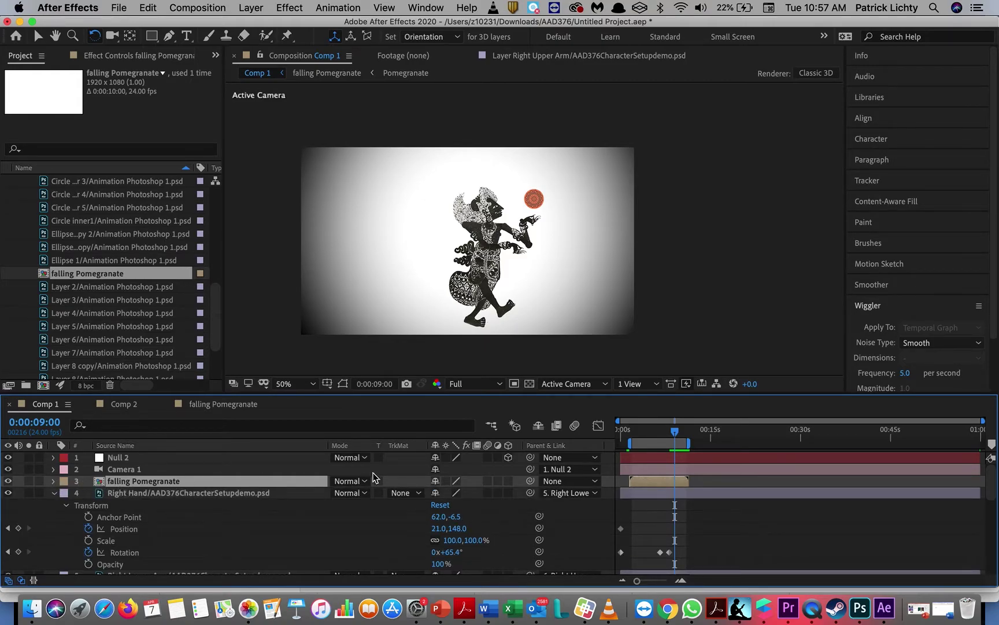
mouse_move(676, 435)
mouse_down()
mouse_move(631, 437)
mouse_move(659, 443)
mouse_up()
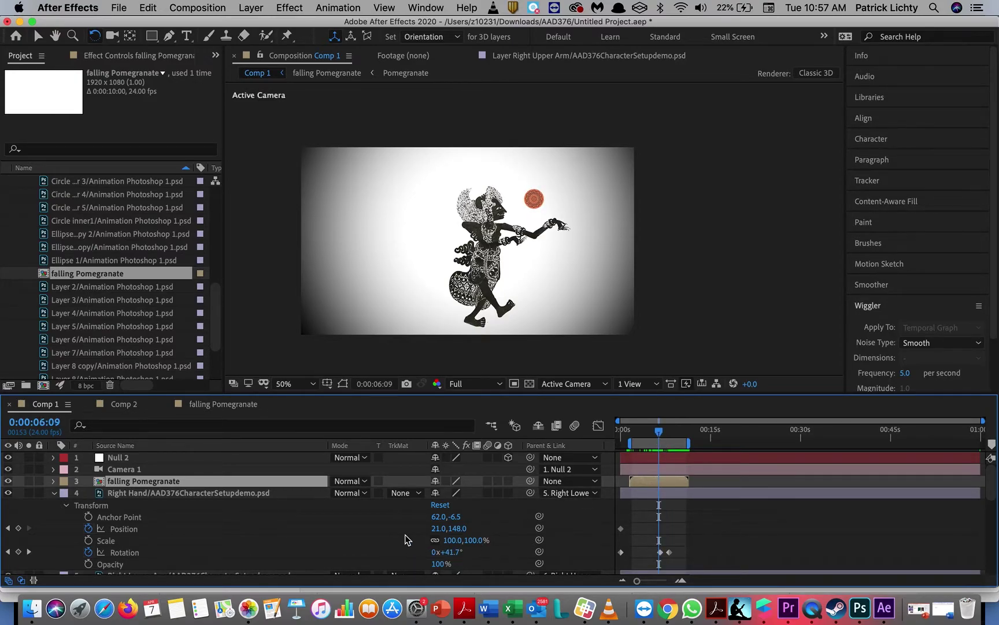
Remove all Position and Rotation keyframes from the Pomegranate layer inside the falling Pomegranate composition, and return to Comp 1
double_click(177, 481)
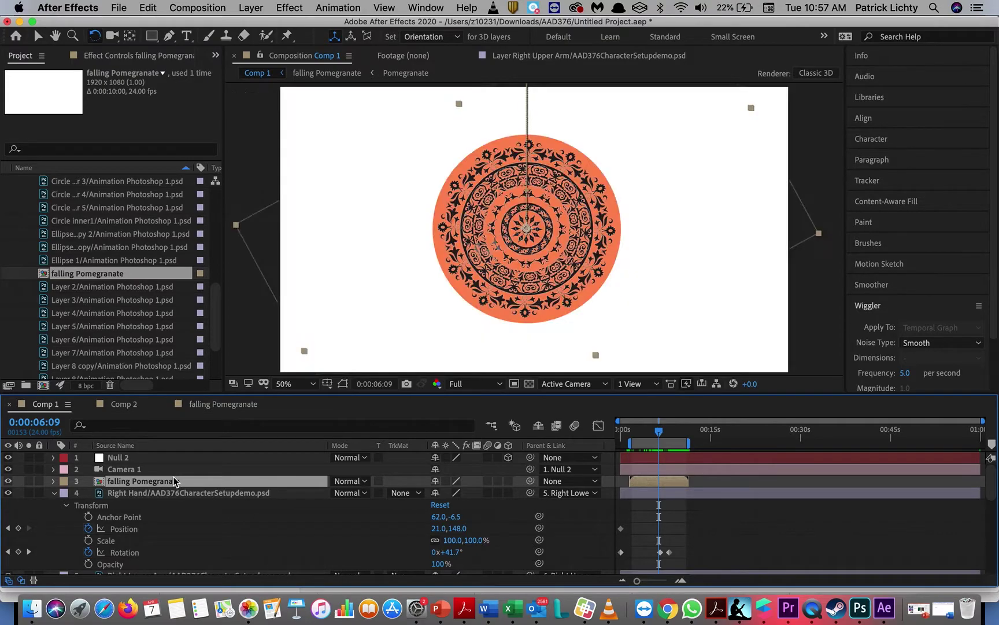
drag(649, 485, 613, 546)
key(Delete)
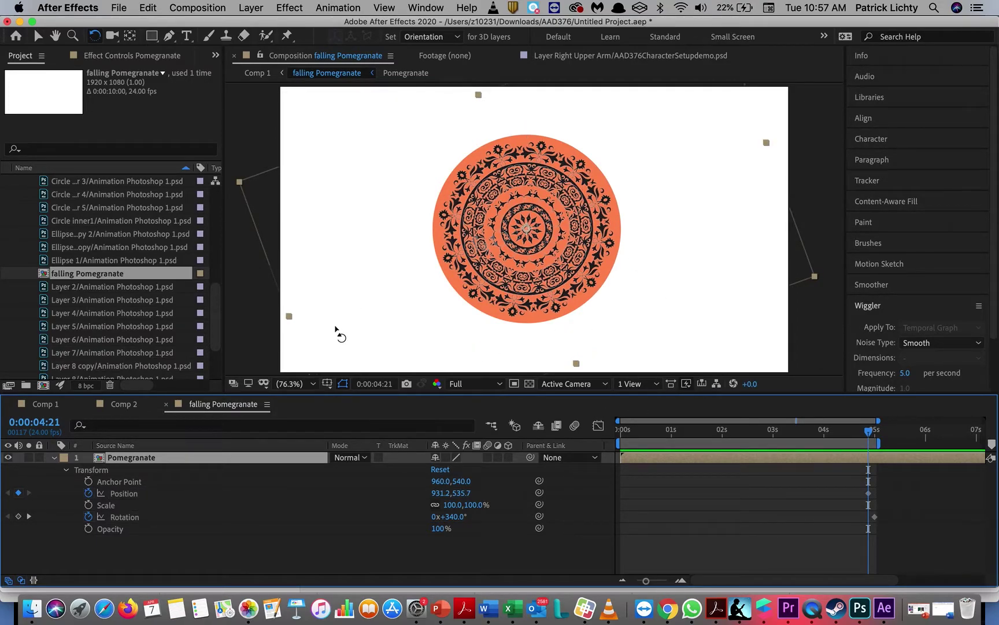
click(89, 494)
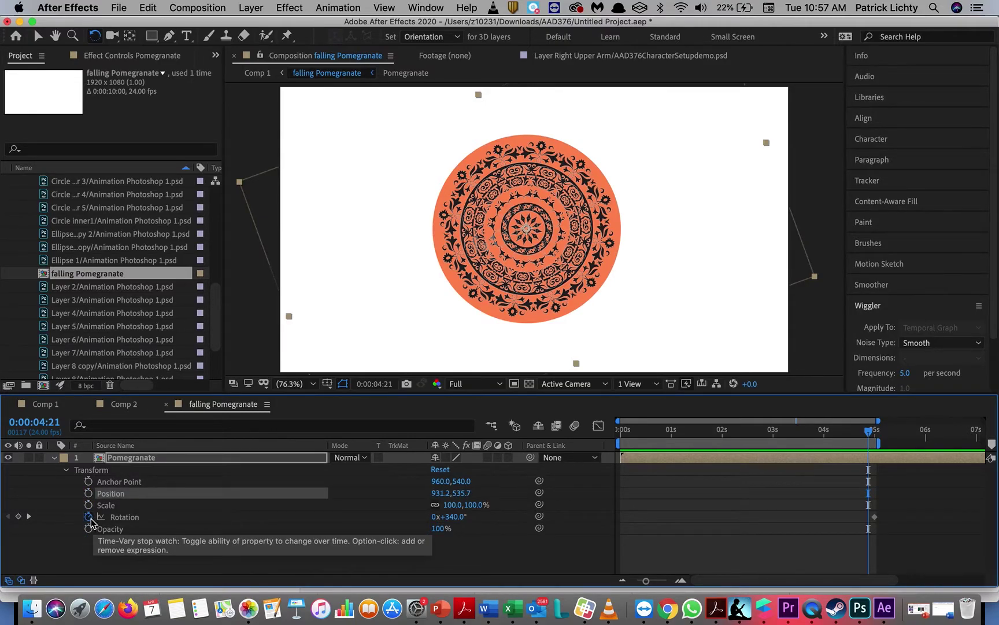
click(88, 516)
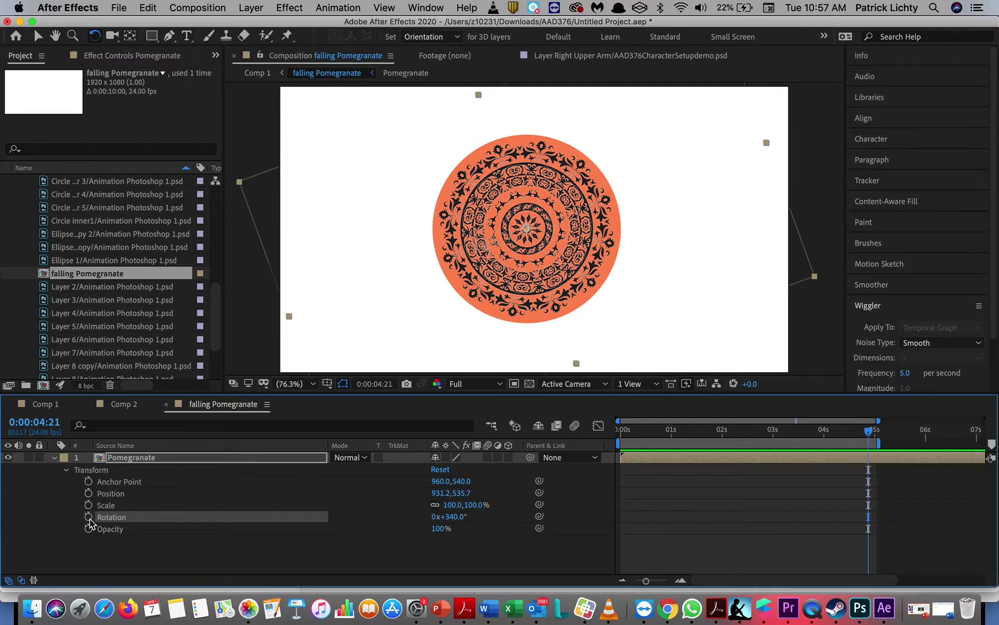
click(46, 403)
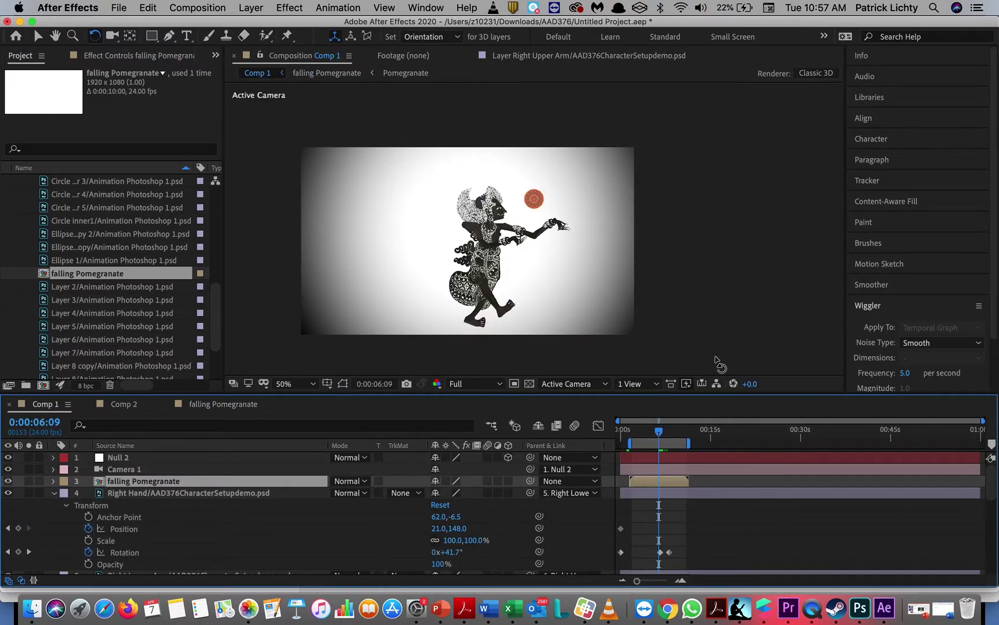
Set a Position keyframe for falling Pomegranate at 0:00:02:10 with the fruit above the frame, at about 1303.5, -412
drag(660, 435, 631, 436)
drag(635, 438, 636, 438)
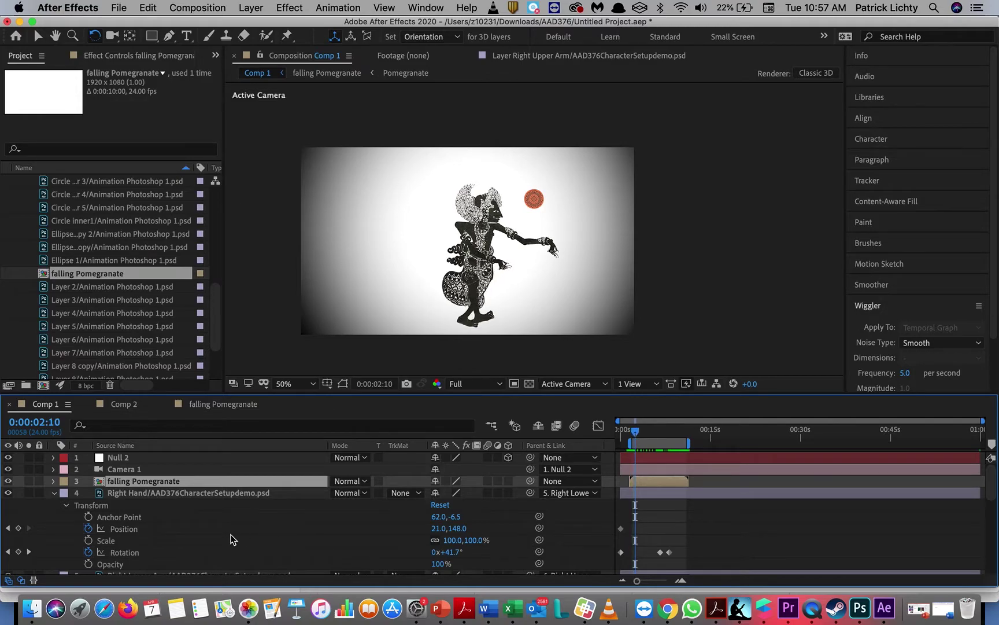
click(54, 483)
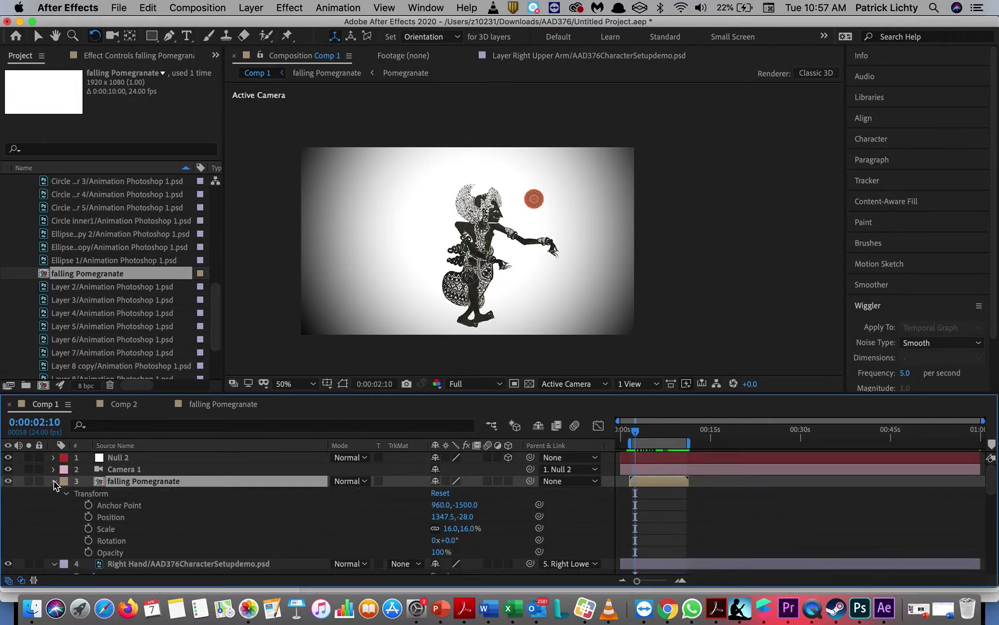
click(90, 520)
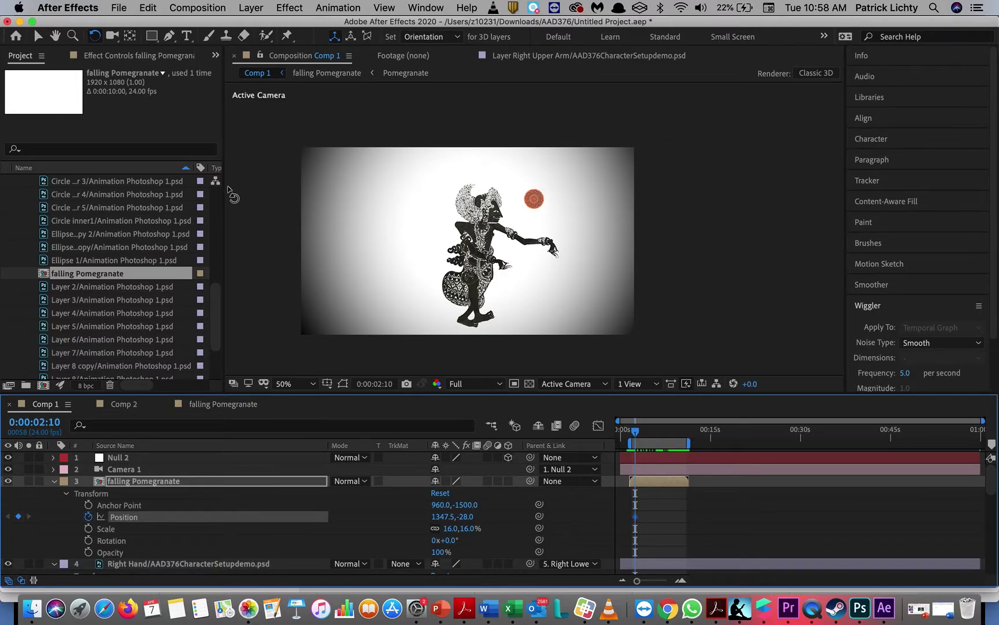
click(45, 37)
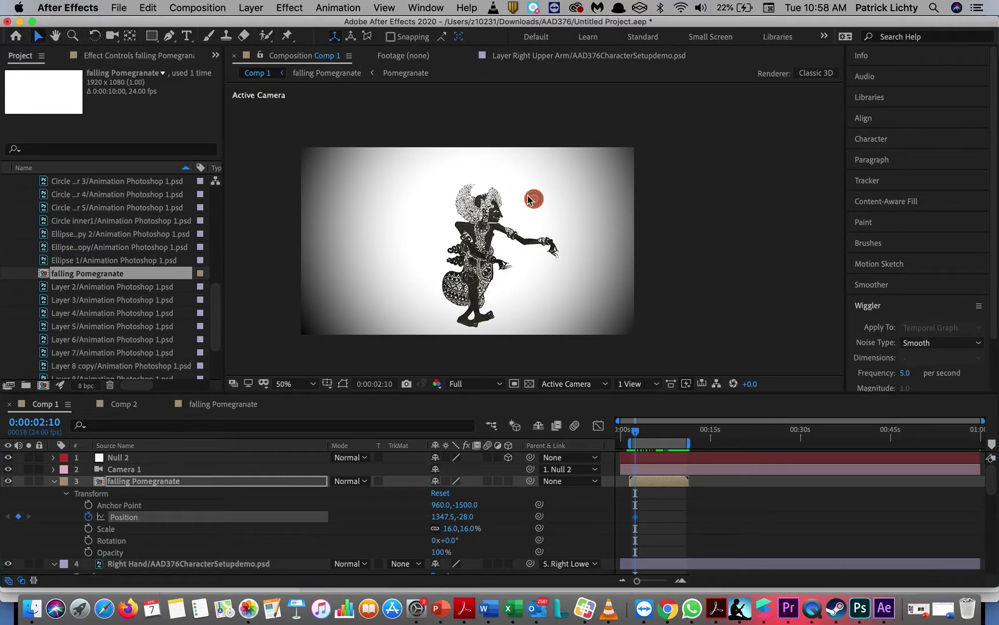
drag(539, 202, 532, 137)
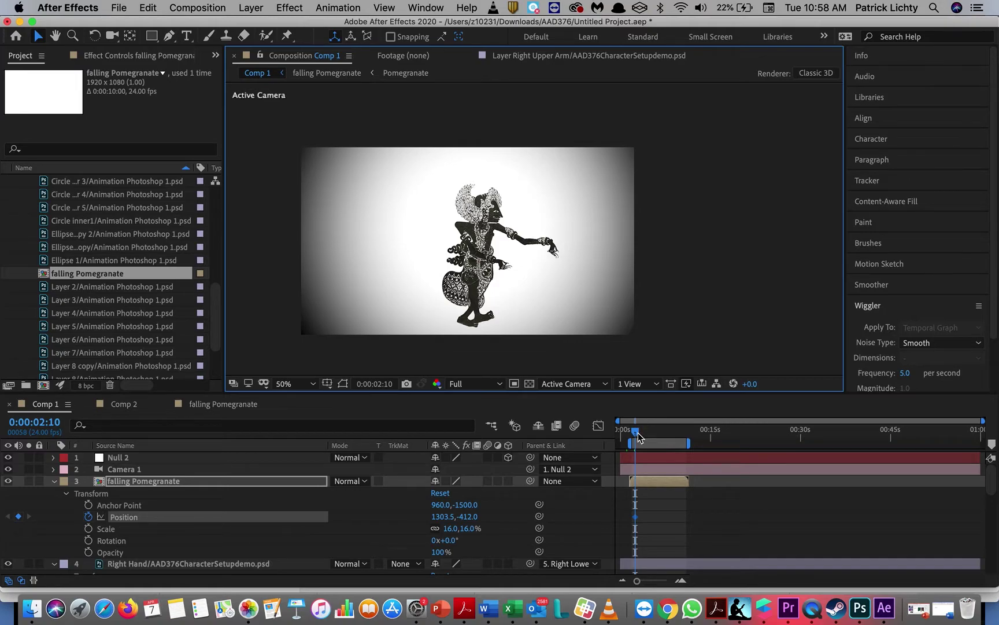
Set a Position keyframe at 0:00:08:22 with the pomegranate resting in the character's raised hand, at about 1315.5, 40
drag(638, 433, 674, 434)
drag(511, 132, 514, 188)
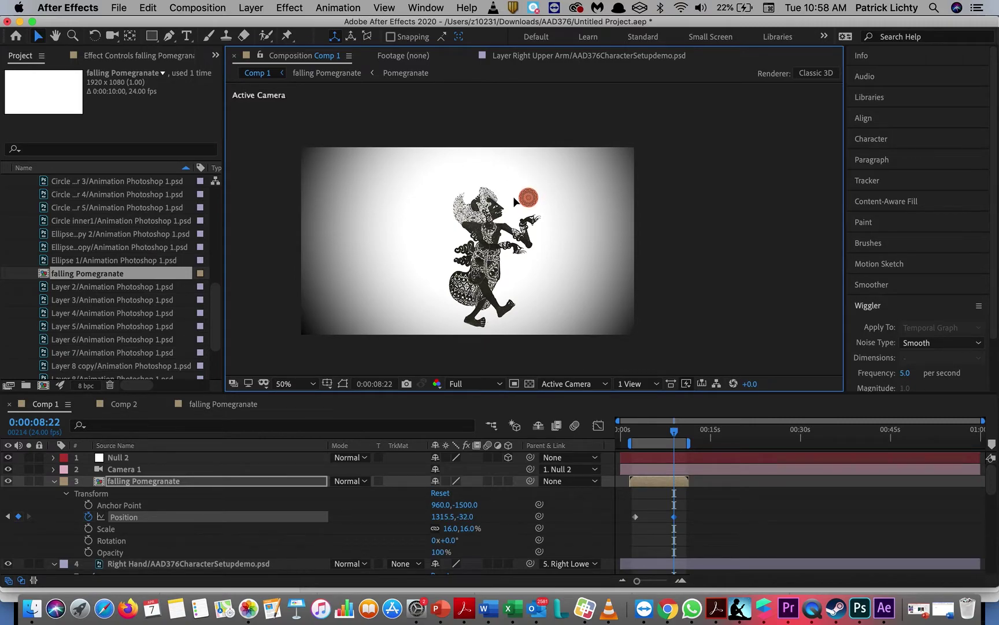
drag(514, 201, 514, 204)
Reorder the layers so Right Hand sits directly above falling Pomegranate
click(65, 563)
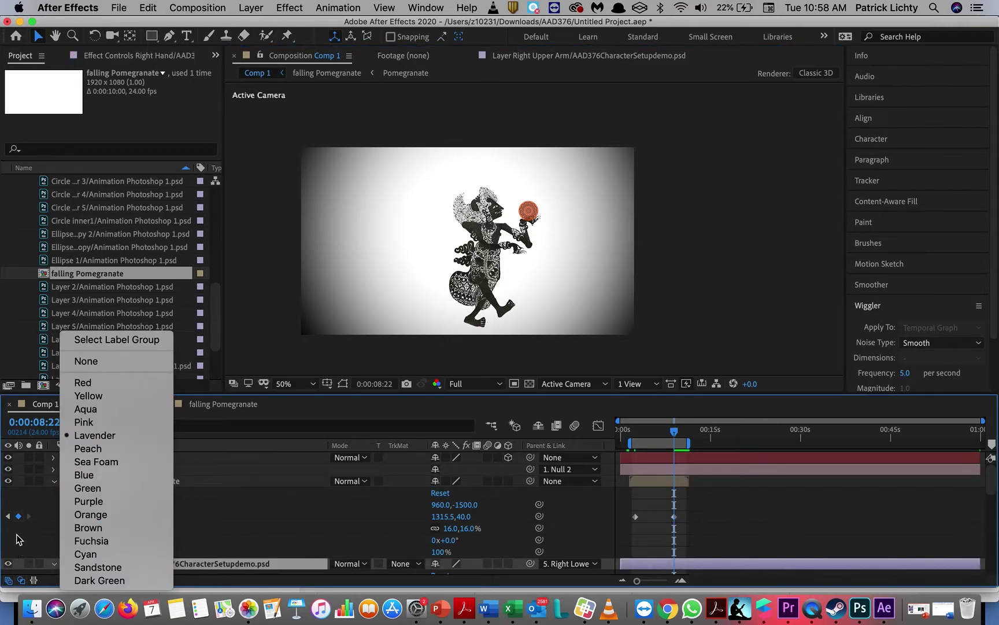
click(16, 534)
click(64, 563)
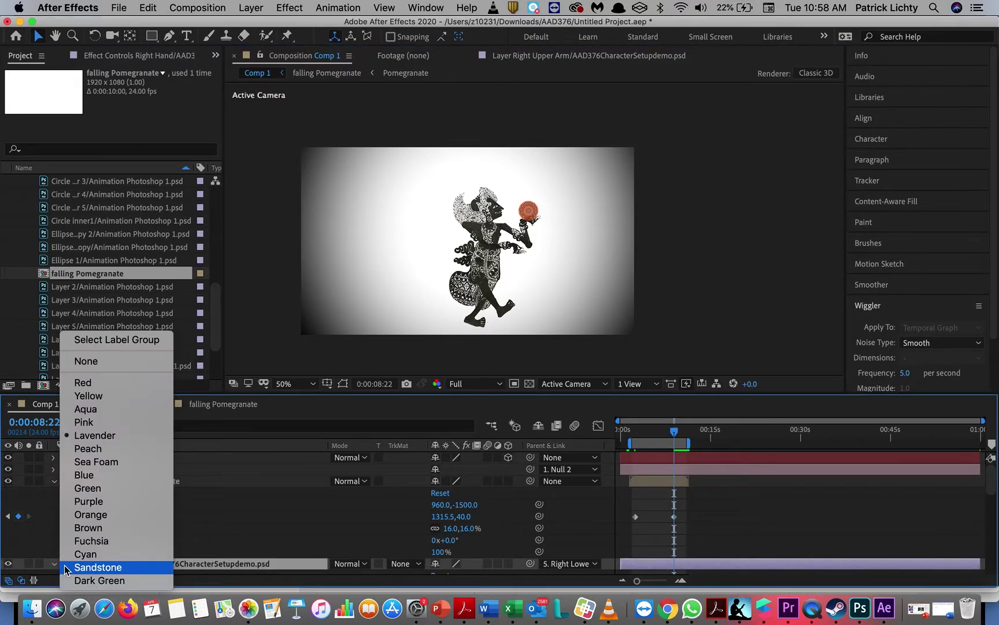
click(36, 538)
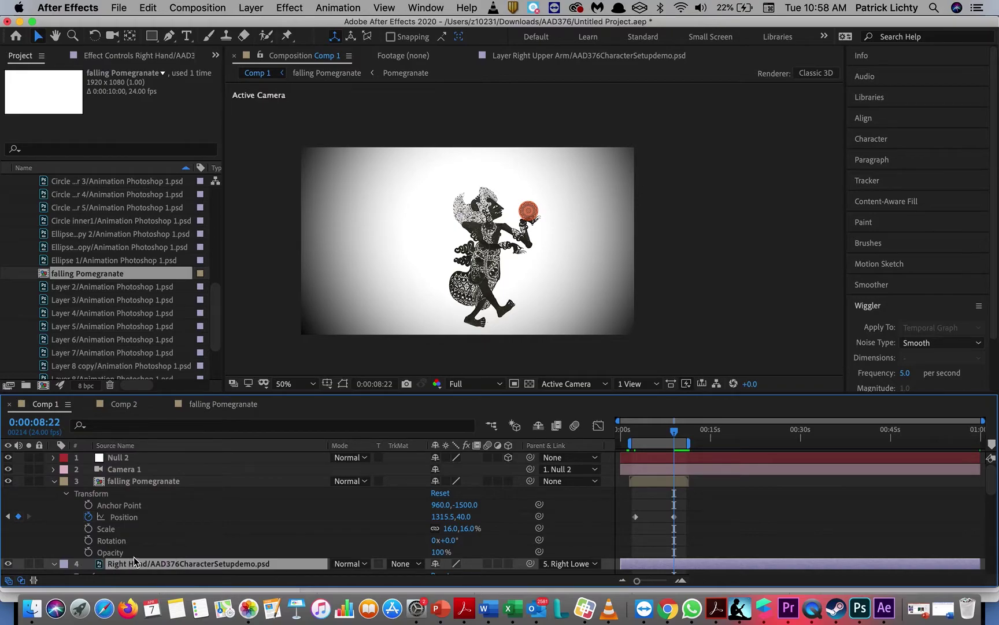
click(159, 518)
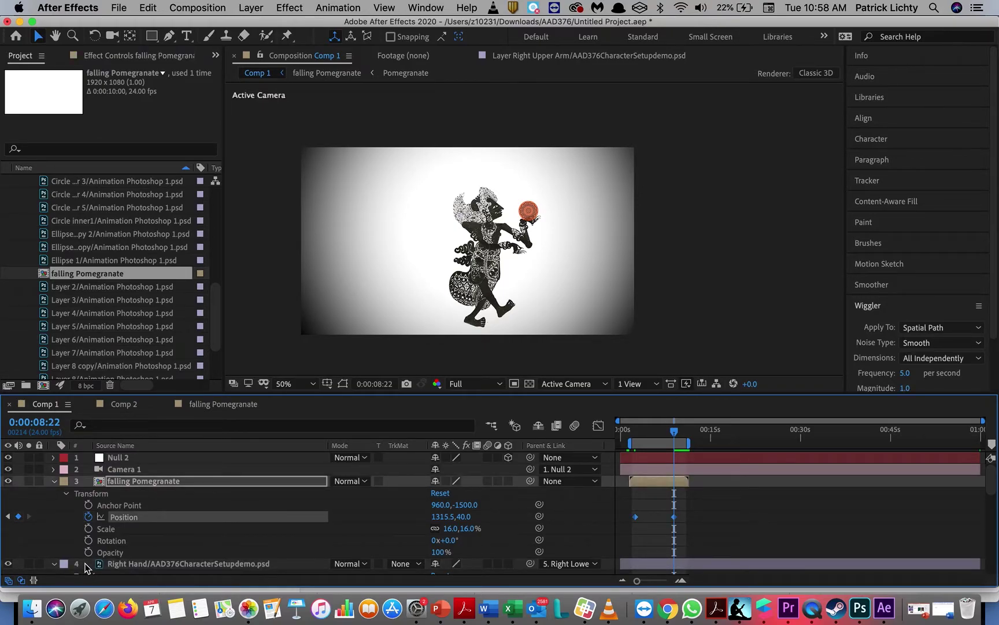
drag(110, 568, 116, 477)
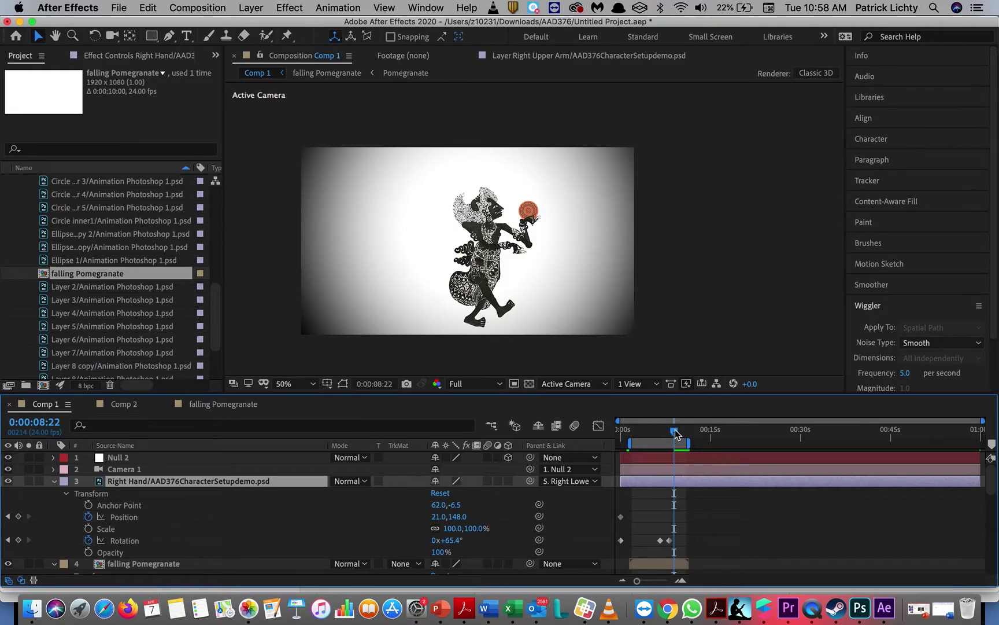
Adjust the rotation of the character's head at 0:00:09:00 and review the motion back to 0:00:02:16
mouse_move(677, 434)
mouse_down()
mouse_move(688, 432)
mouse_move(634, 443)
mouse_move(674, 445)
mouse_up()
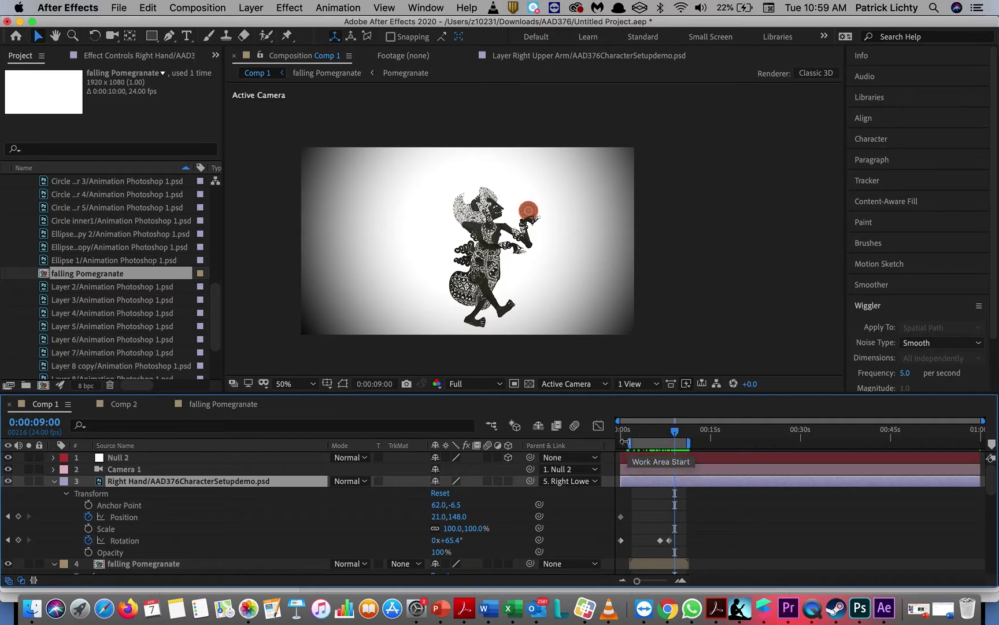
click(496, 211)
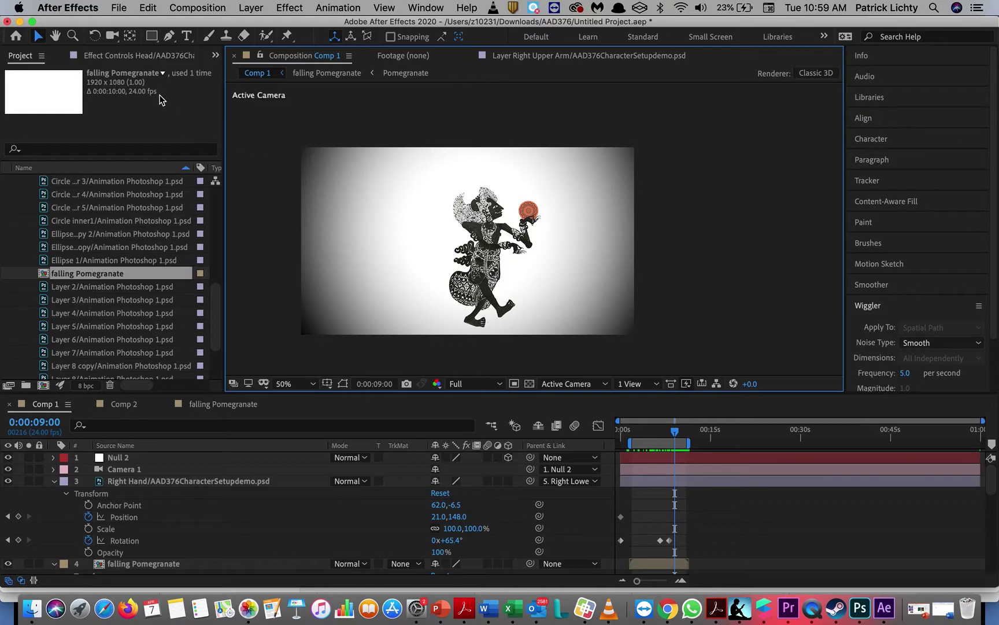
click(96, 36)
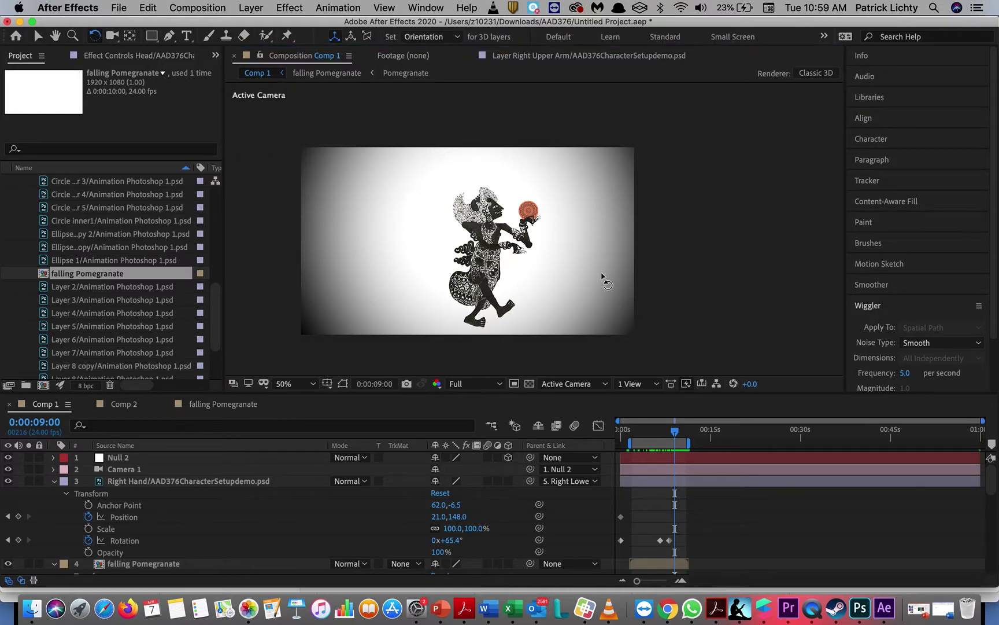
drag(496, 211, 498, 213)
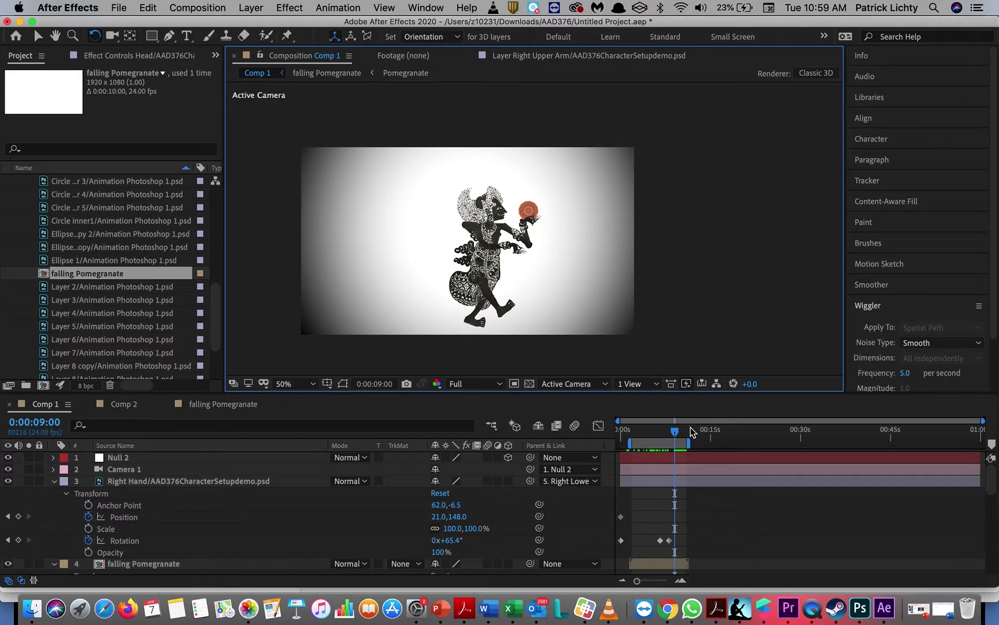
drag(681, 439, 639, 444)
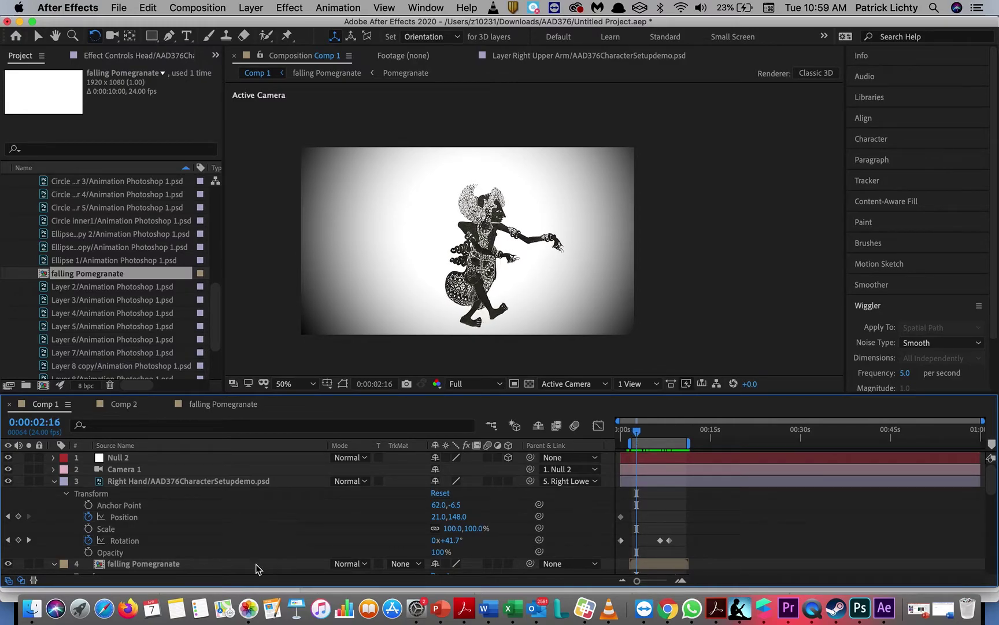
Try an anchor point Z of -47 and a Position Z of about 741 on Null 2
click(53, 458)
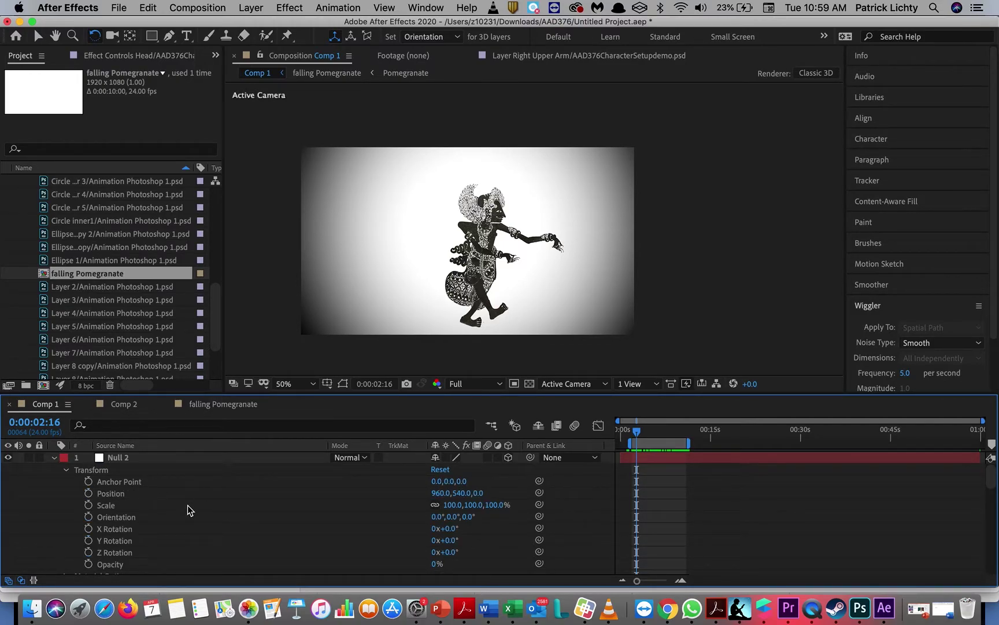
drag(463, 481, 439, 492)
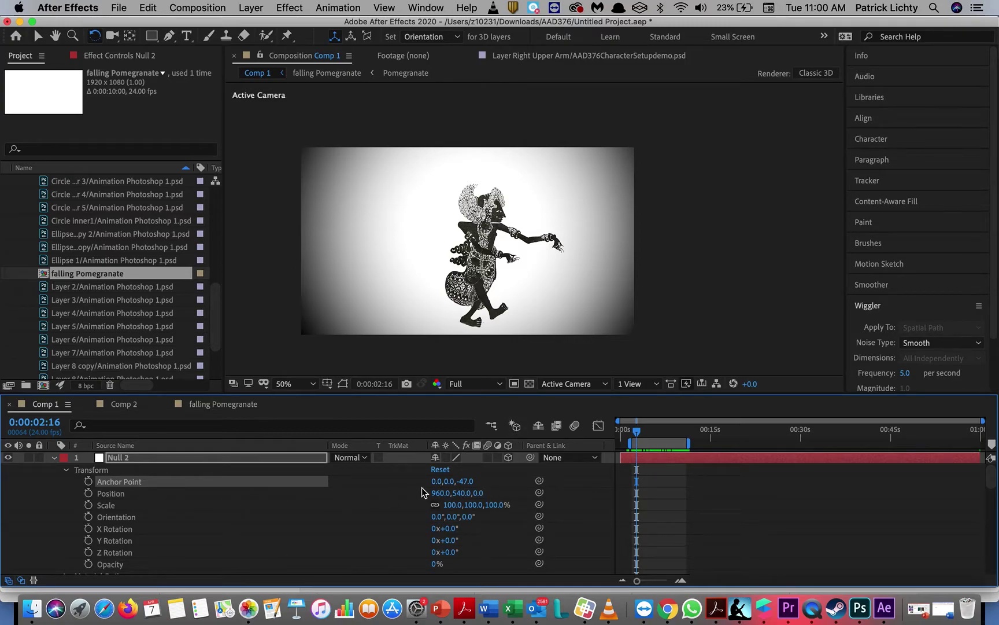
drag(477, 493, 833, 501)
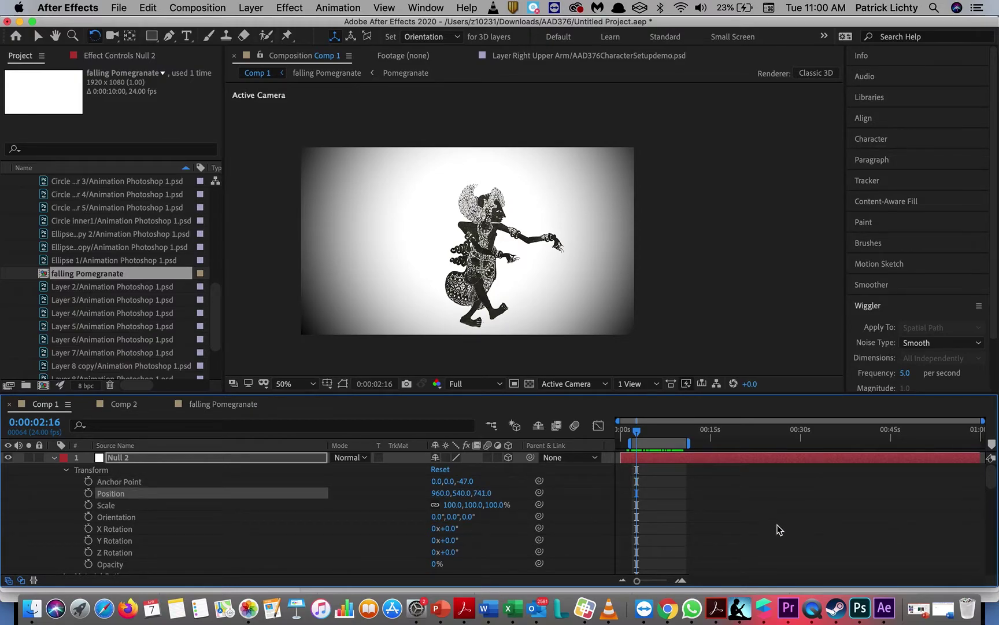
drag(483, 493, 417, 498)
Turn all layers of Comp 1 into 3D layers and preview the animation up to 0:00:09:14
scroll(87, 515, down, 5)
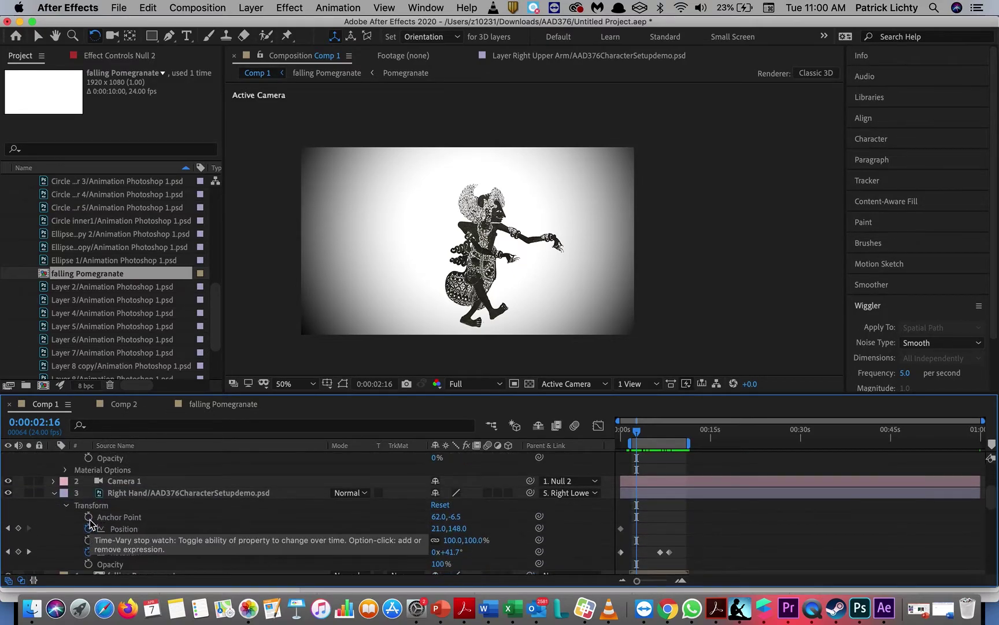
click(53, 493)
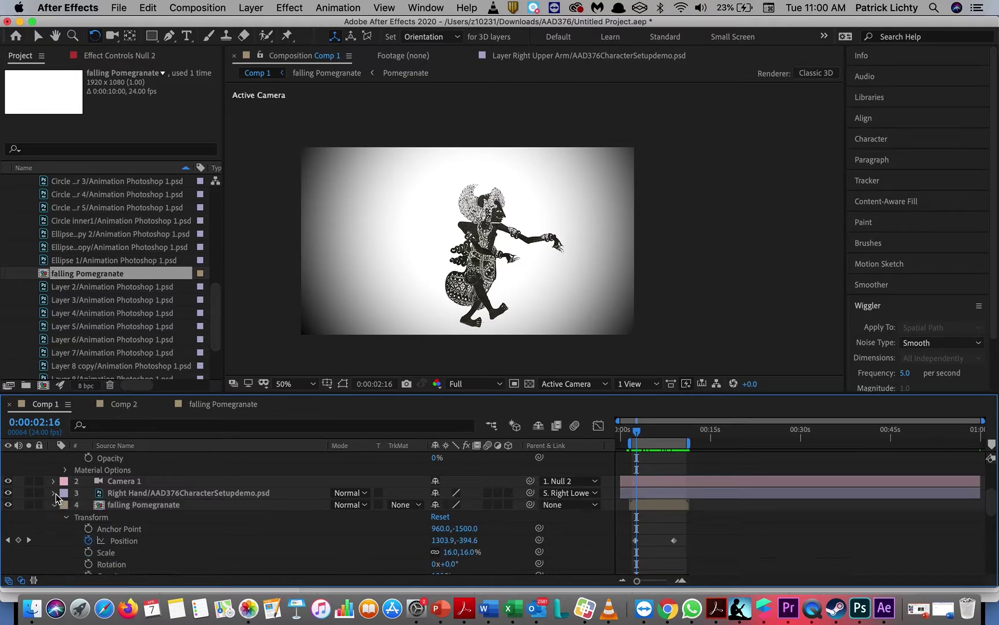
click(221, 492)
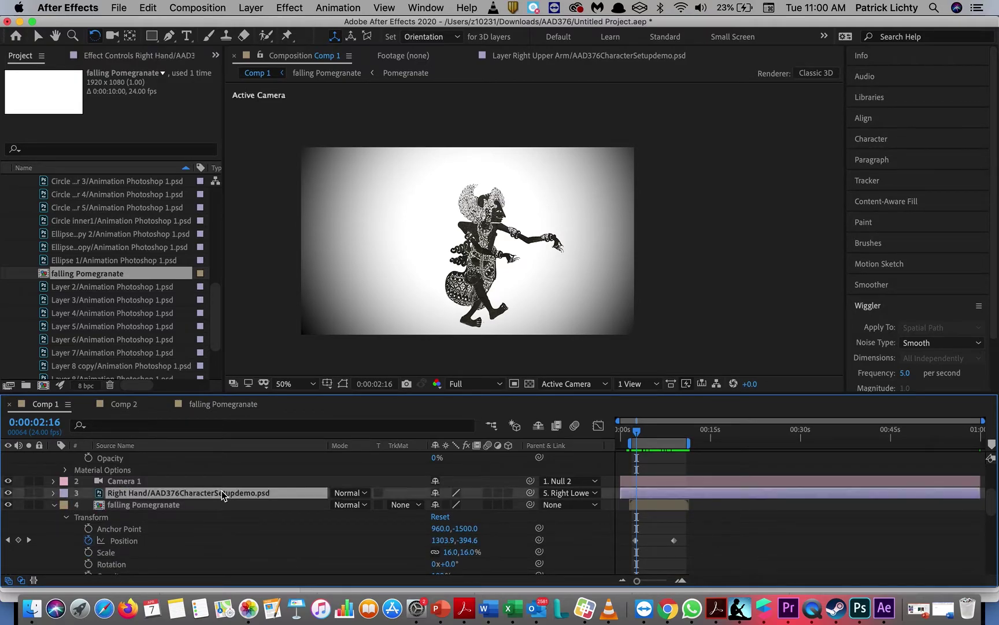
key(super+a)
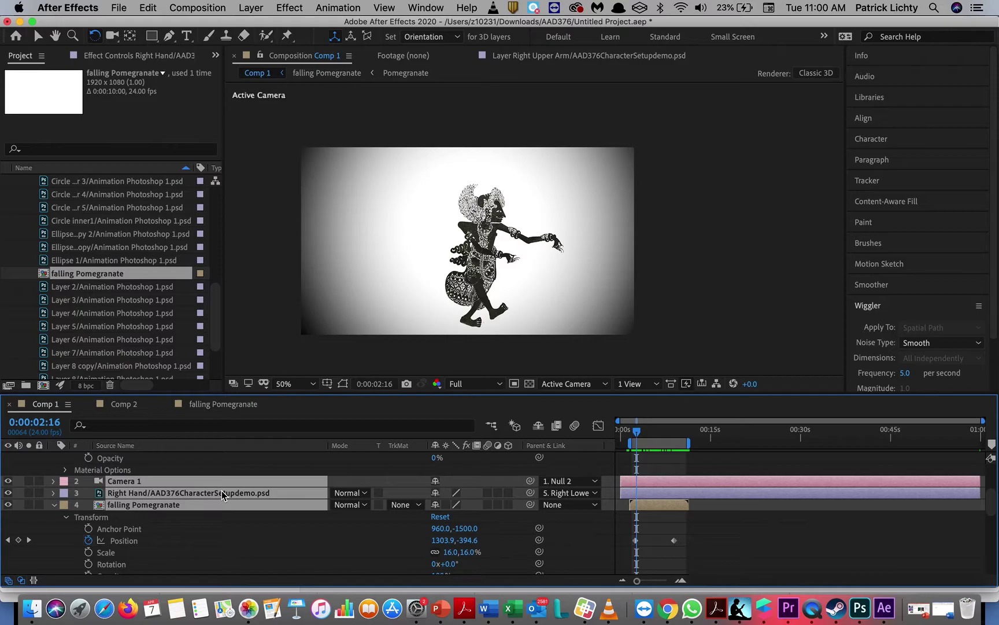
click(509, 493)
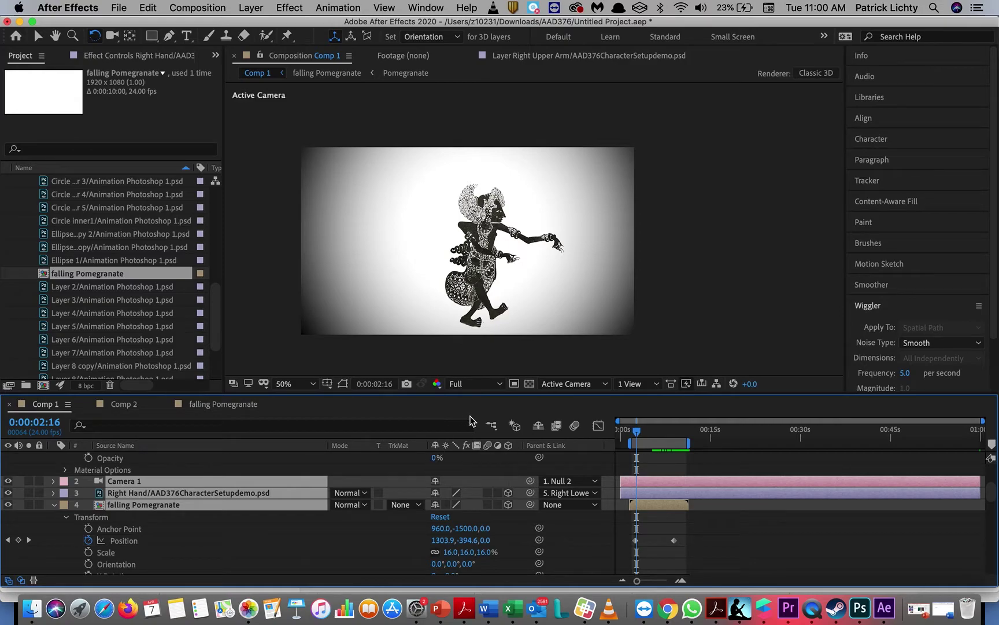
drag(638, 431, 682, 453)
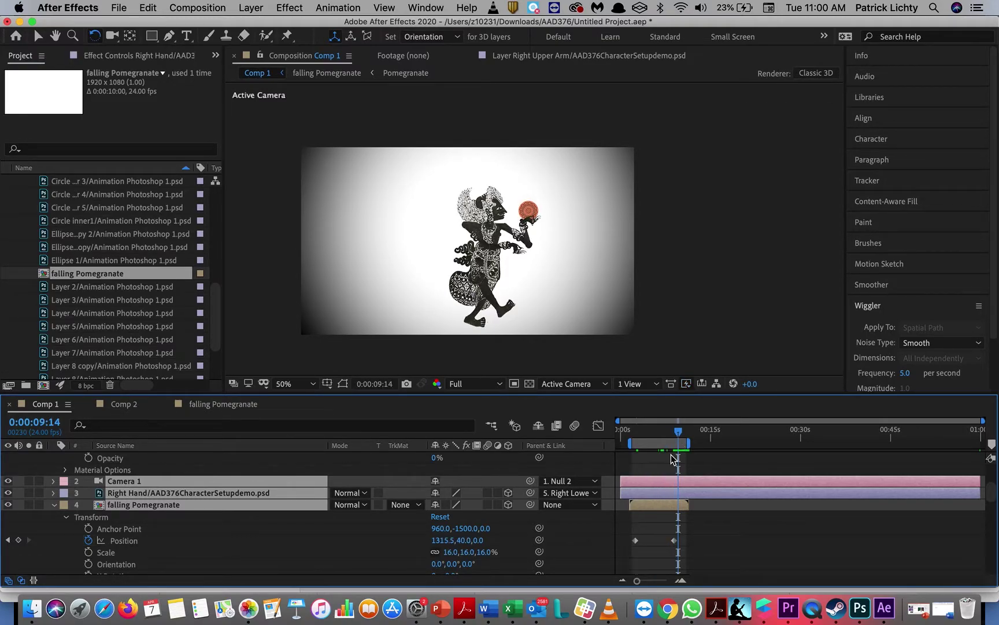
Return to 0:00:02:02, clear the selection of all layers and select only Null 2
scroll(486, 531, up, 5)
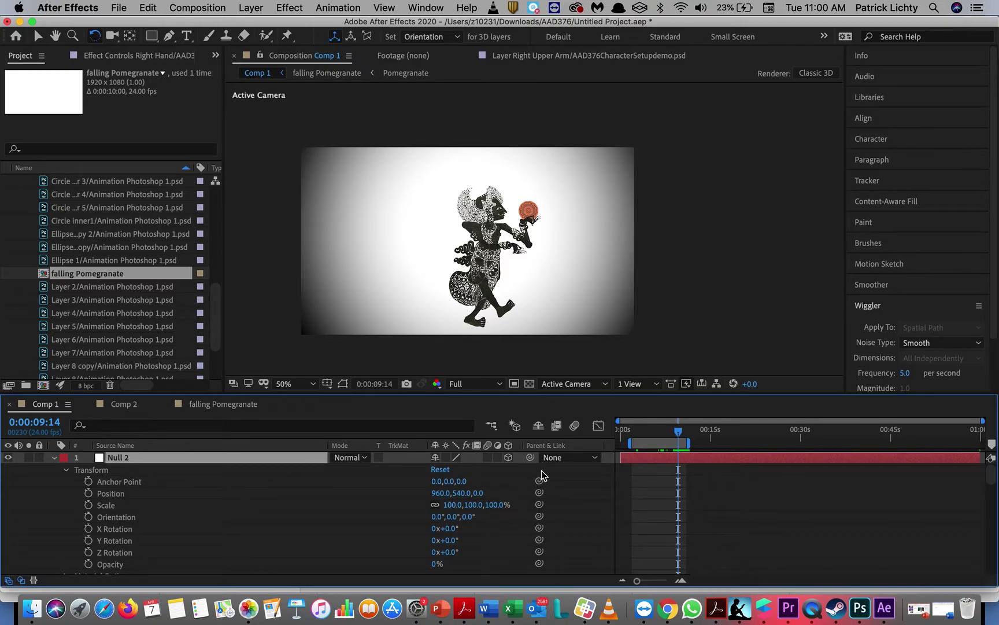
drag(678, 431, 633, 443)
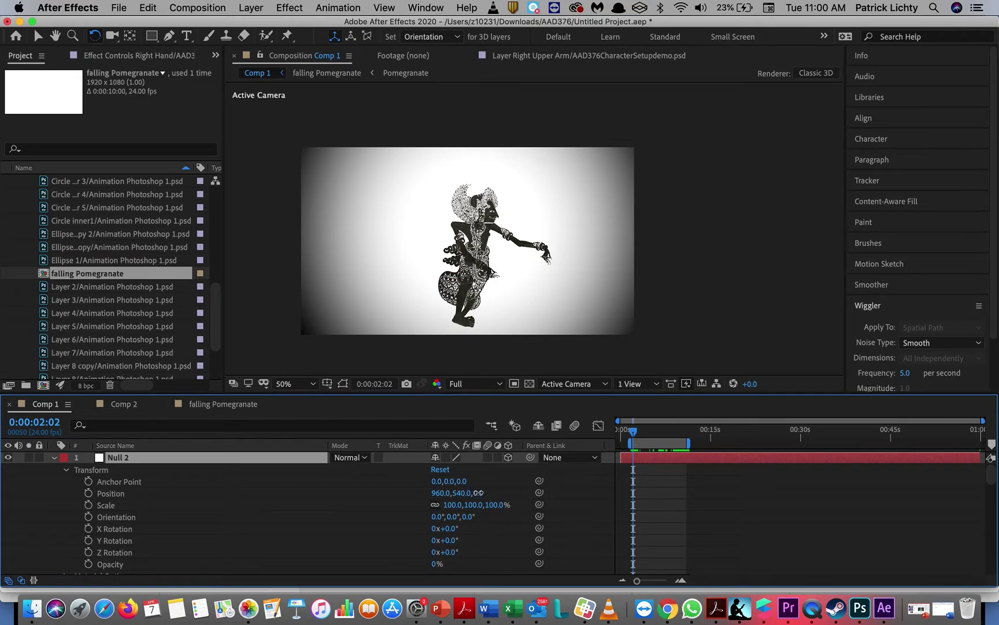
drag(477, 493, 487, 495)
key(super+z)
click(151, 8)
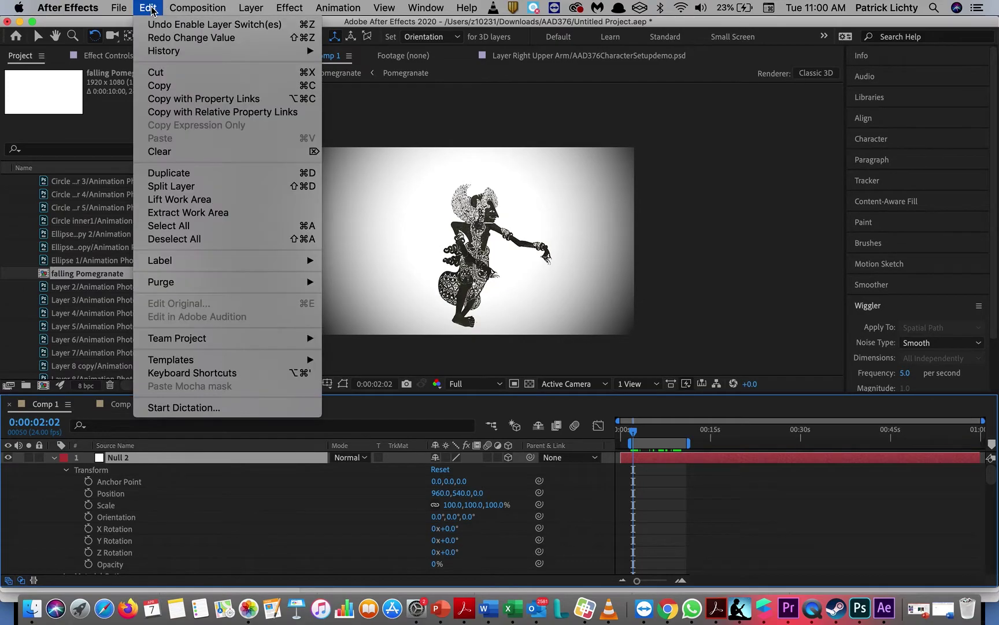
click(249, 239)
click(120, 461)
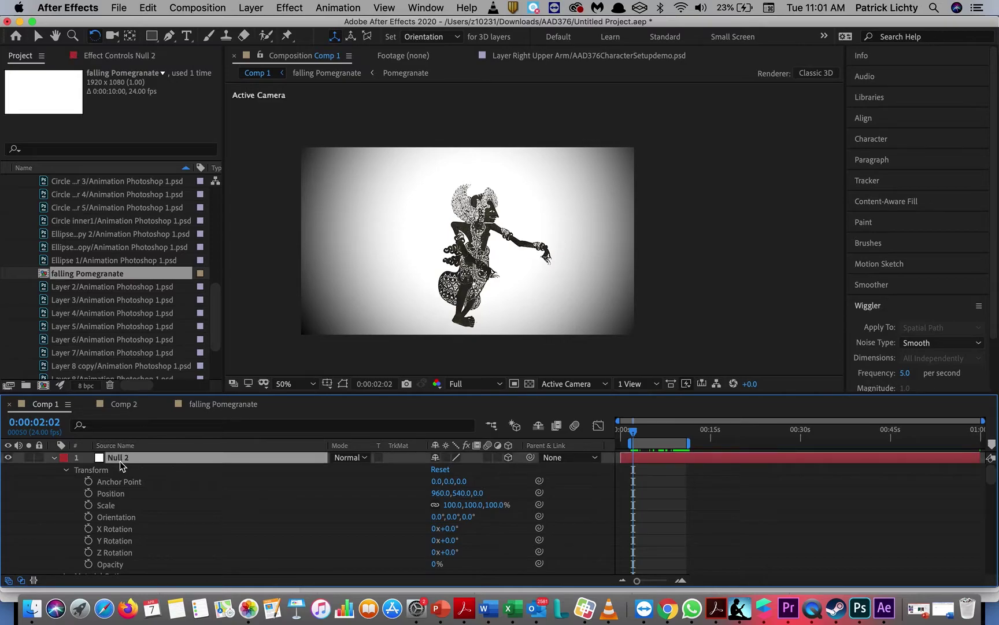
Try a Position Z of 4000 on Null 2
mouse_move(479, 496)
mouse_down()
mouse_move(649, 491)
mouse_move(494, 485)
mouse_up()
click(489, 492)
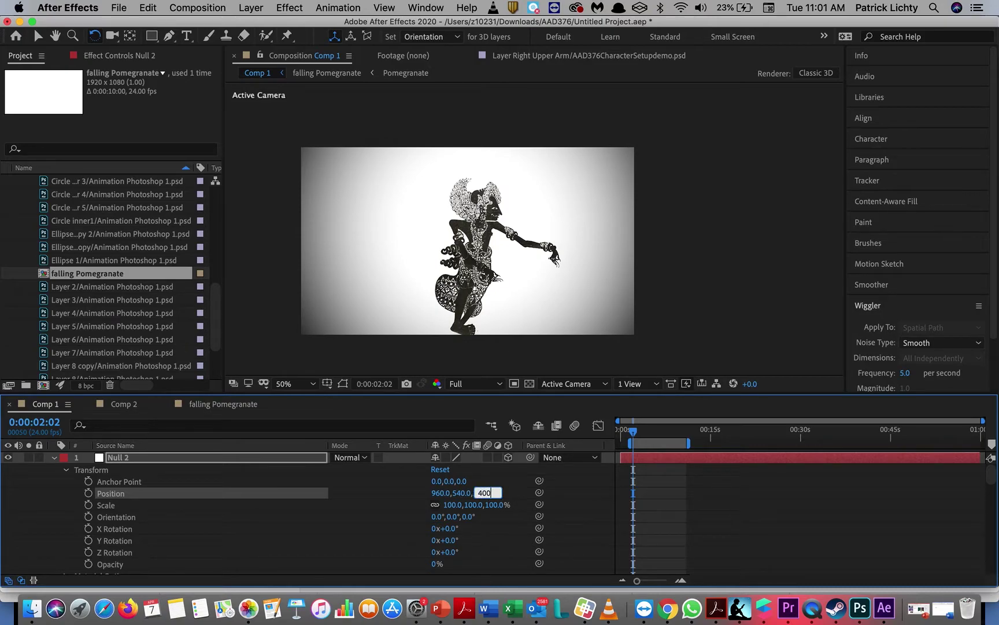
key(Return)
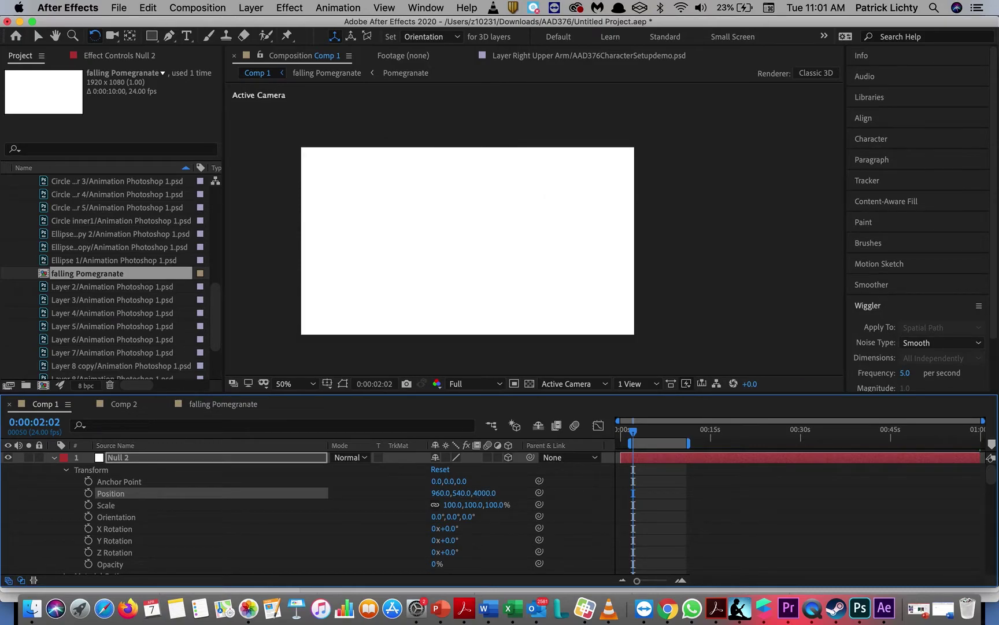
Set Null 2's Position Z to 2000 to bring the camera in on the character
click(487, 494)
text(2000)
key(Return)
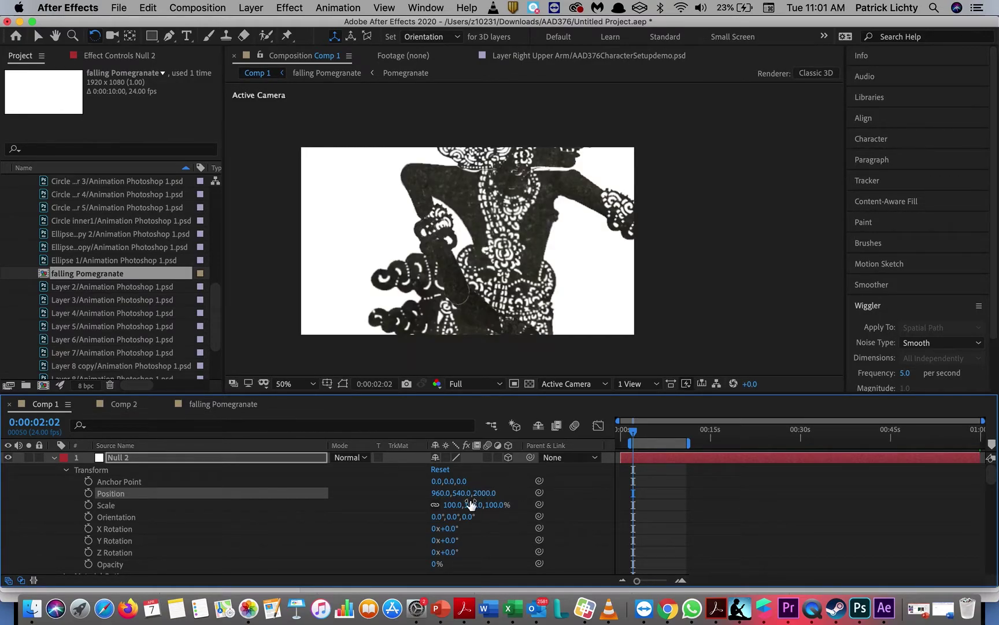
click(57, 35)
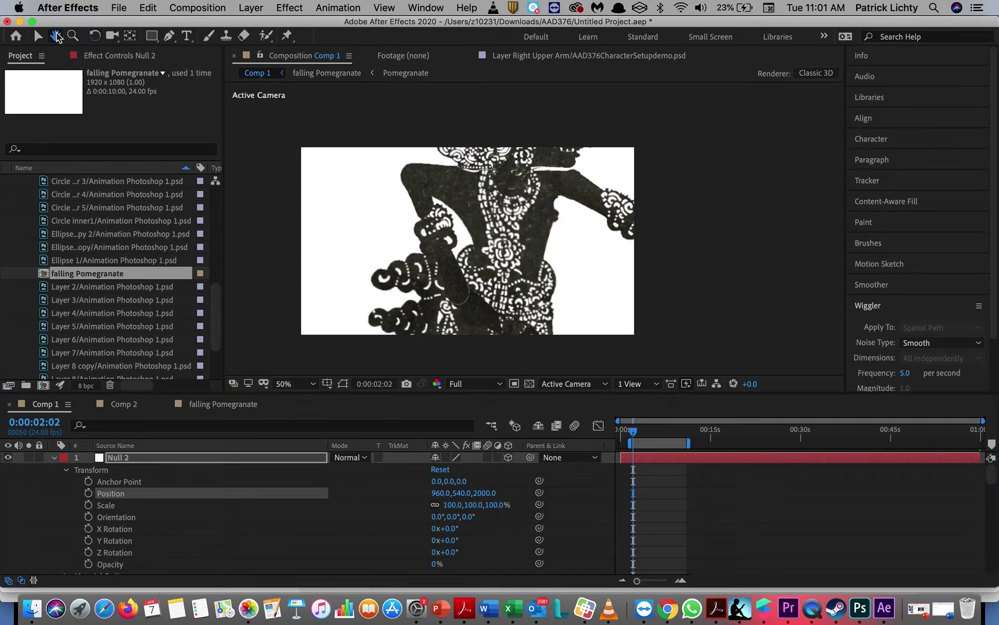
click(514, 242)
drag(514, 242, 511, 249)
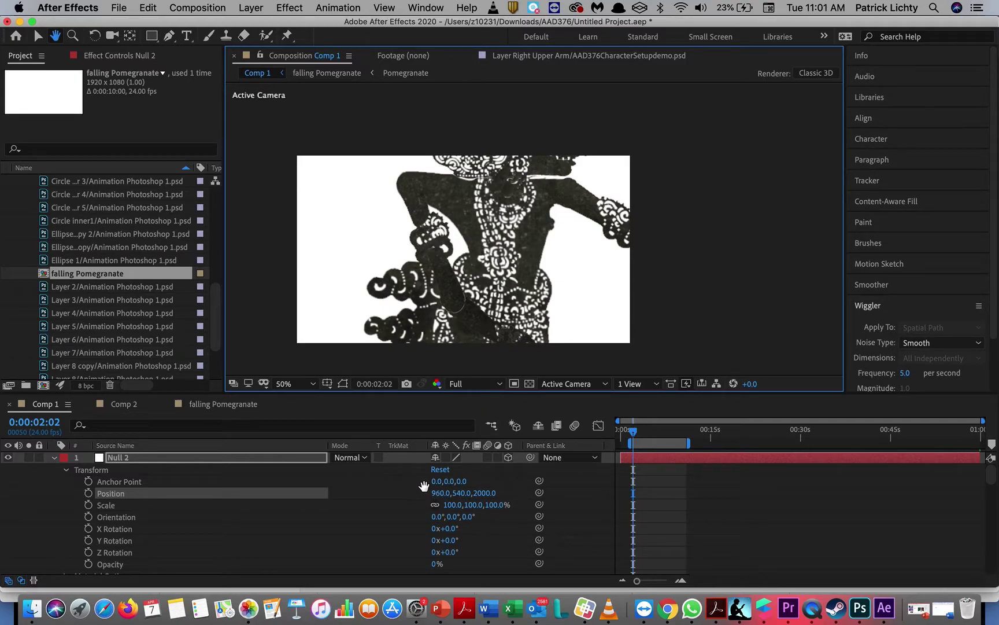
click(37, 35)
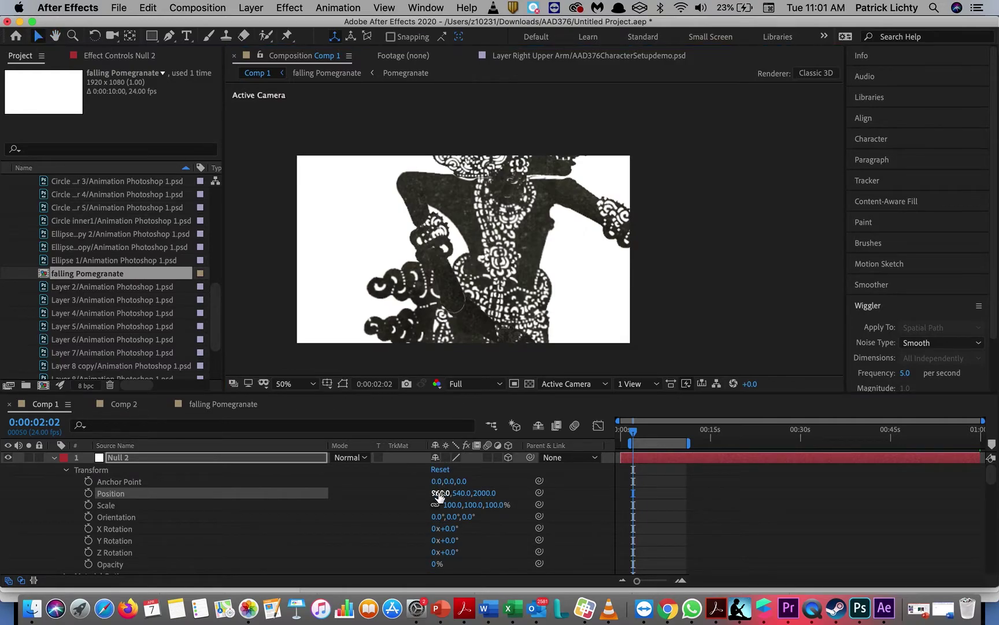
Set Null 2's Position to 1160, 406, 1381 and start keyframing it at 0:00:02:02
drag(440, 496, 593, 516)
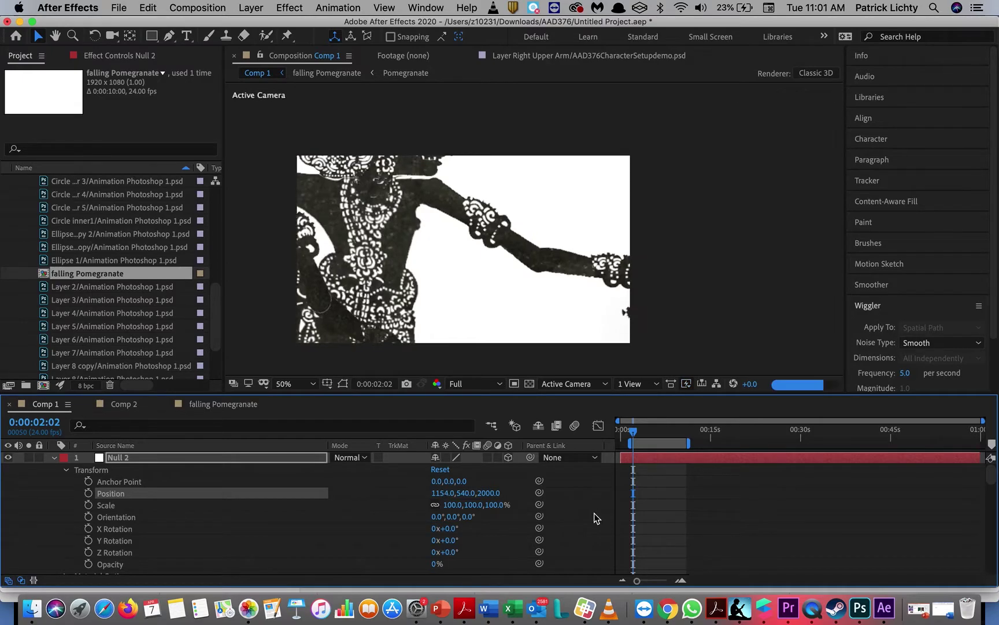
click(597, 518)
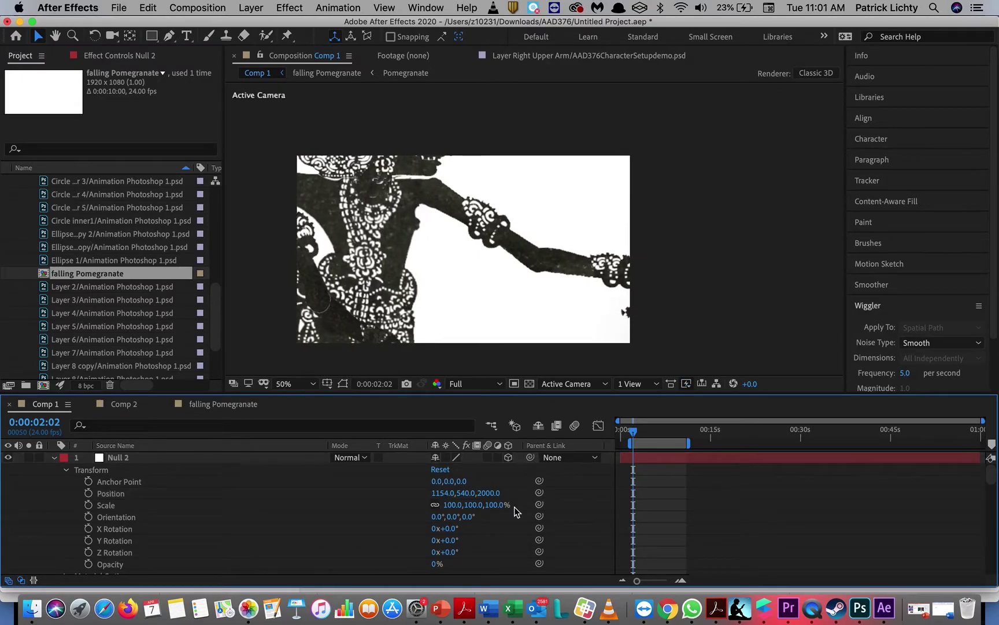
drag(485, 492, 305, 485)
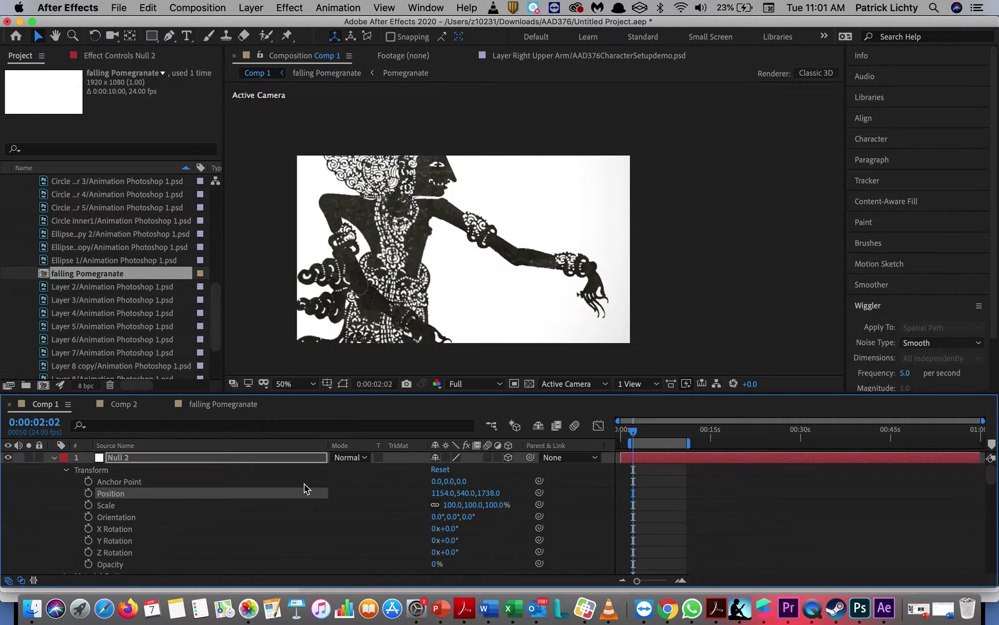
drag(466, 492, 404, 507)
drag(488, 493, 372, 488)
drag(446, 492, 396, 500)
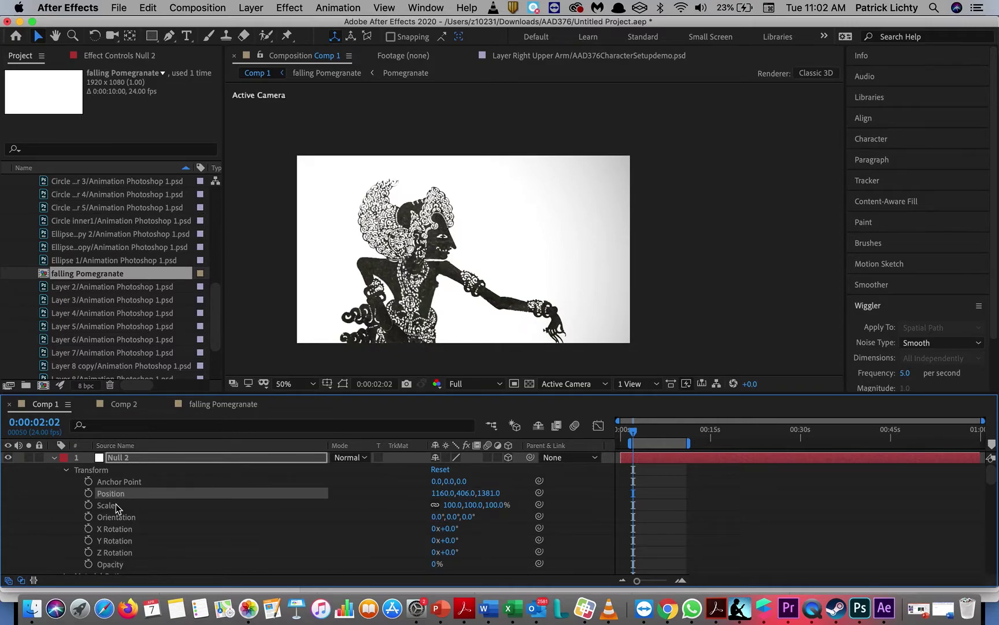
click(88, 494)
Keyframe Null 2's Position with X at 1258 at 0:00:06:09 and Z at 1427 at 0:00:06:11
drag(633, 434, 660, 433)
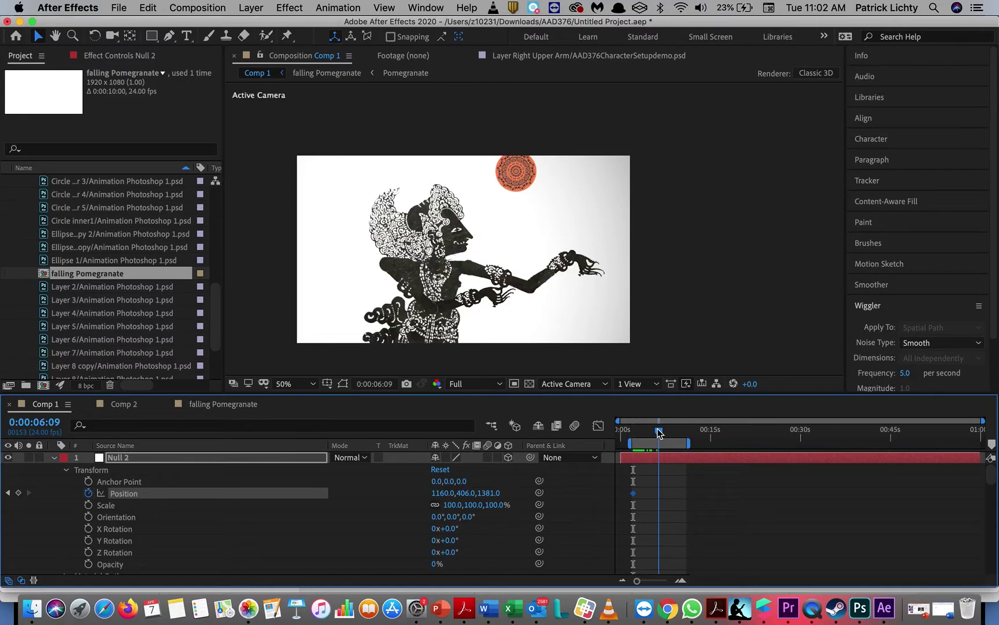
drag(438, 493, 514, 494)
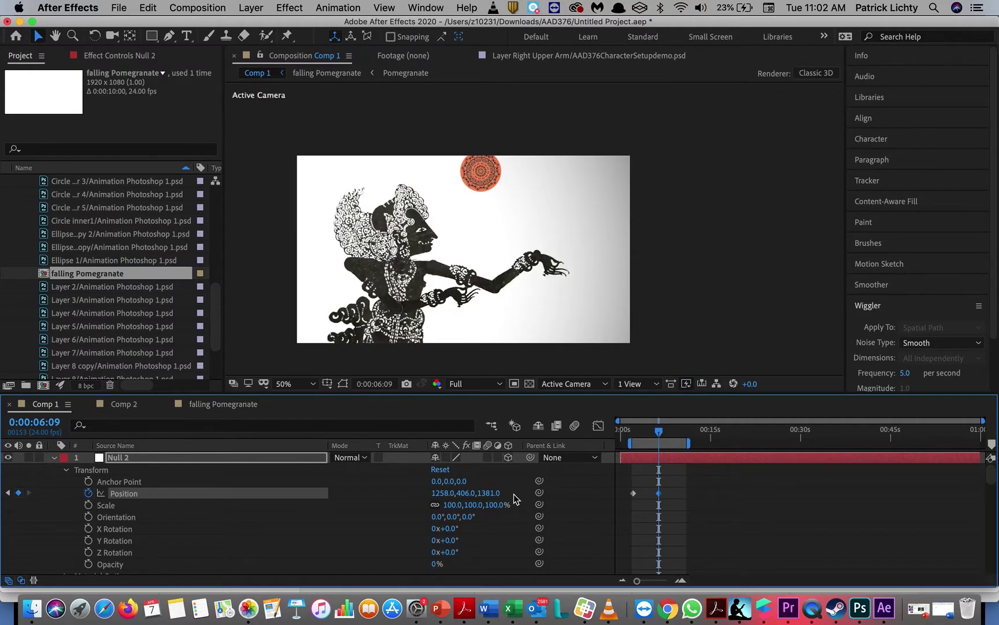
drag(662, 437, 676, 437)
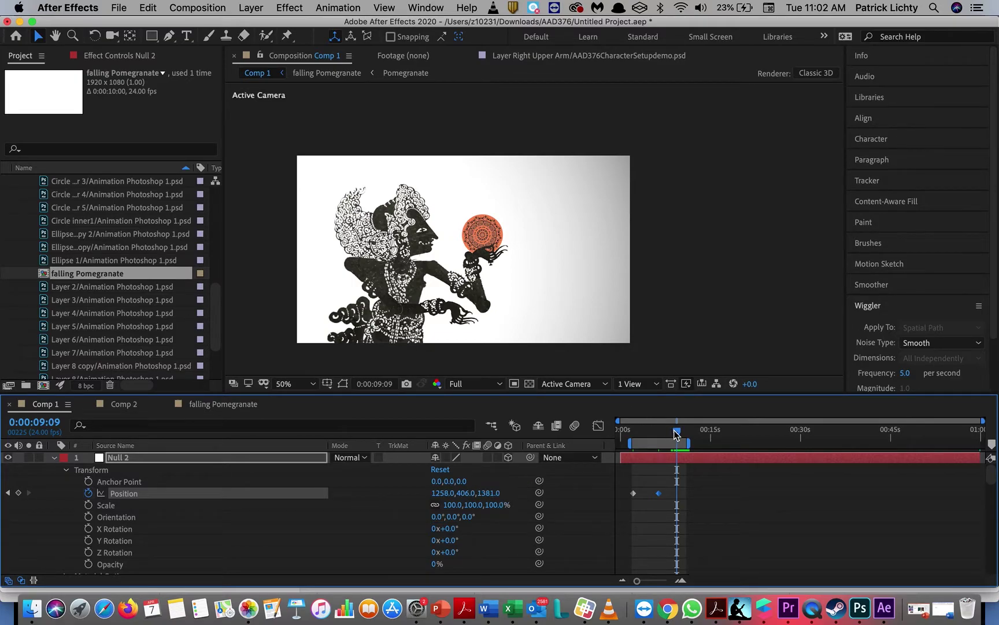
drag(678, 435, 661, 437)
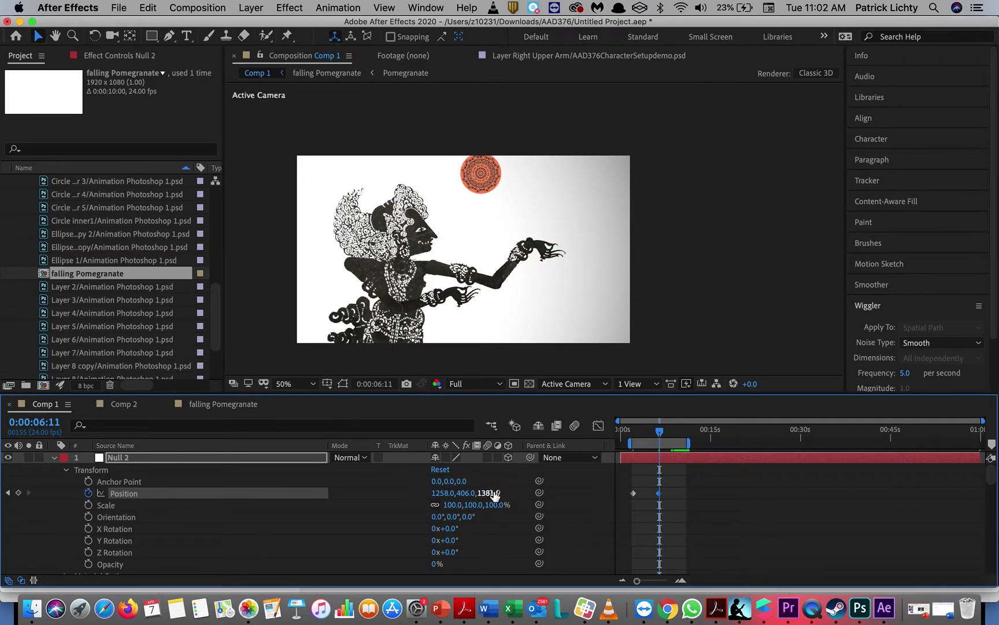
drag(492, 492, 528, 496)
Keyframe Null 2's Position Z at 2029 at 0:00:10:01 for a close-up of the face and pomegranate
drag(662, 435, 682, 437)
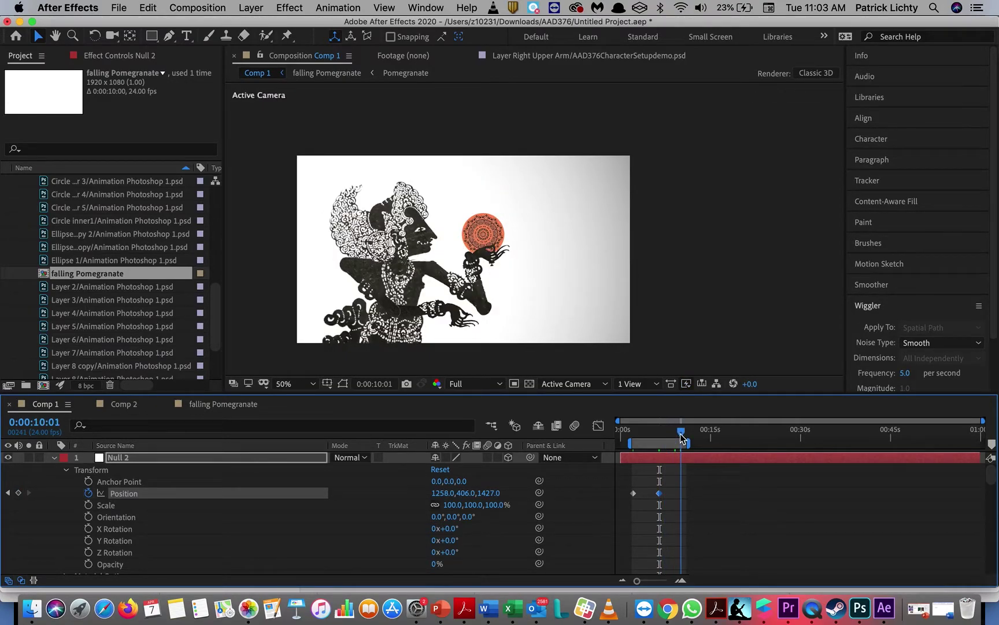
drag(502, 495, 986, 568)
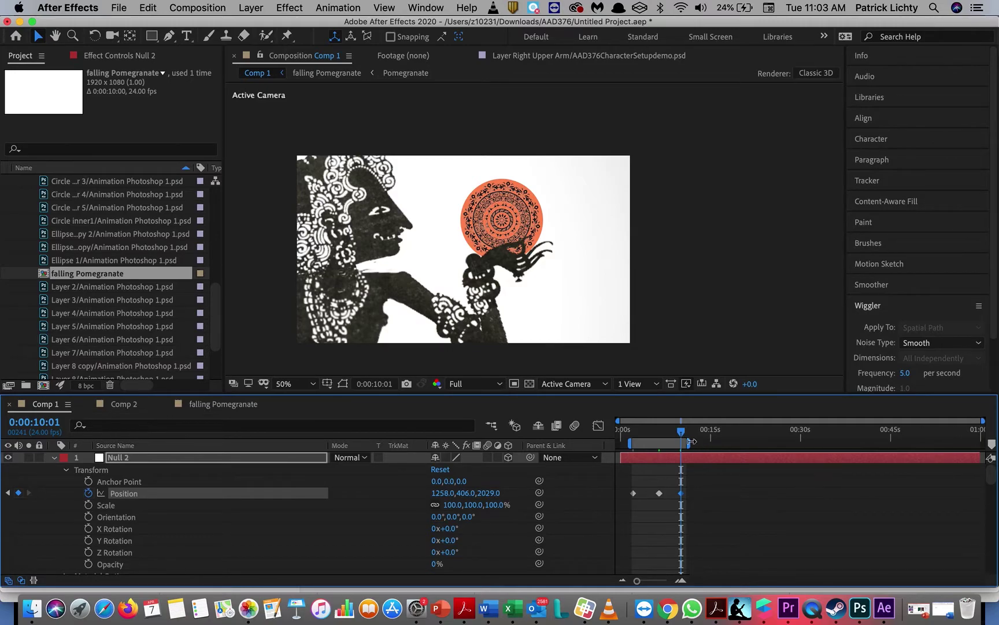
Play back the camera move in Comp 1 from 0:00:01:20 and again from 0:00:07:23
mouse_move(681, 437)
mouse_down()
mouse_move(618, 453)
mouse_move(658, 444)
mouse_move(682, 458)
mouse_up()
drag(685, 438, 632, 440)
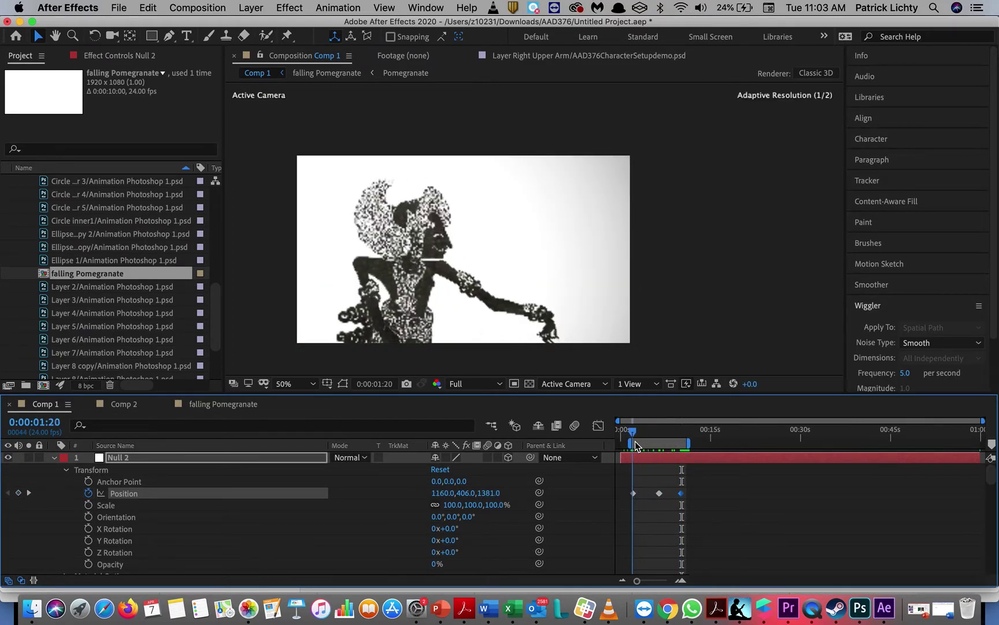
key(space)
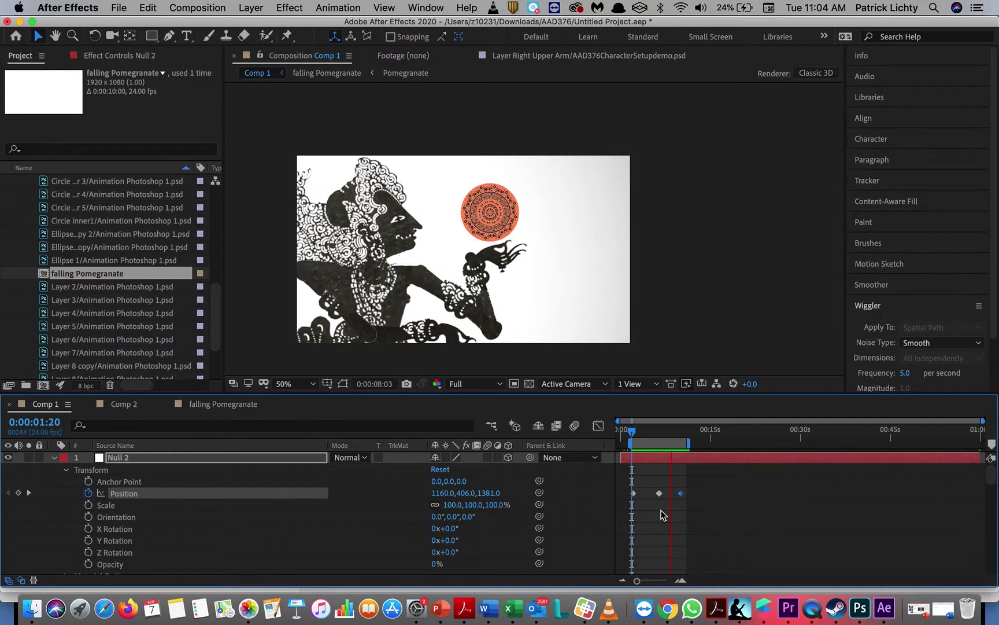
click(668, 431)
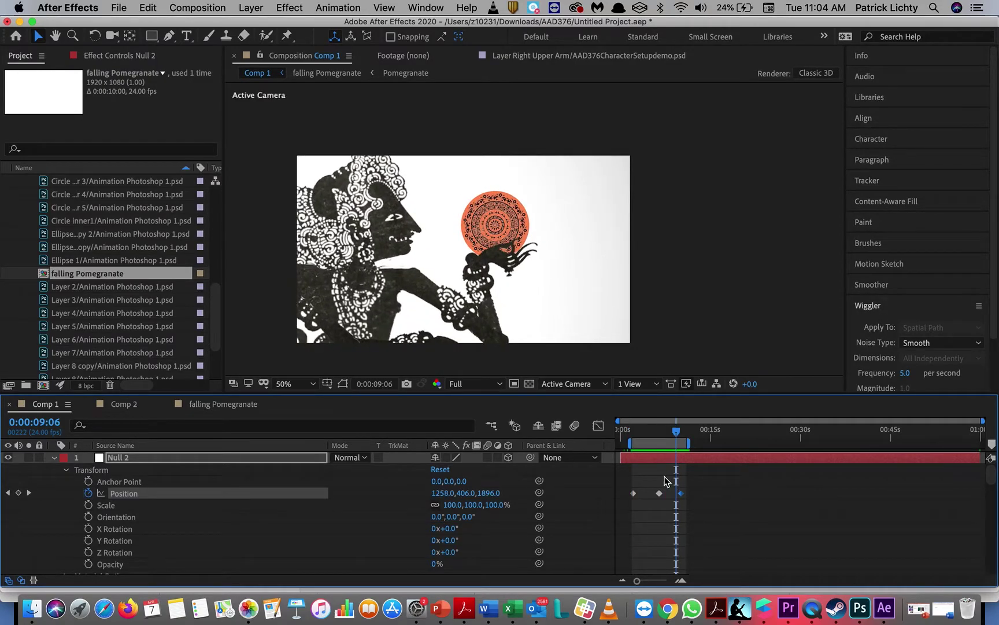
key(space)
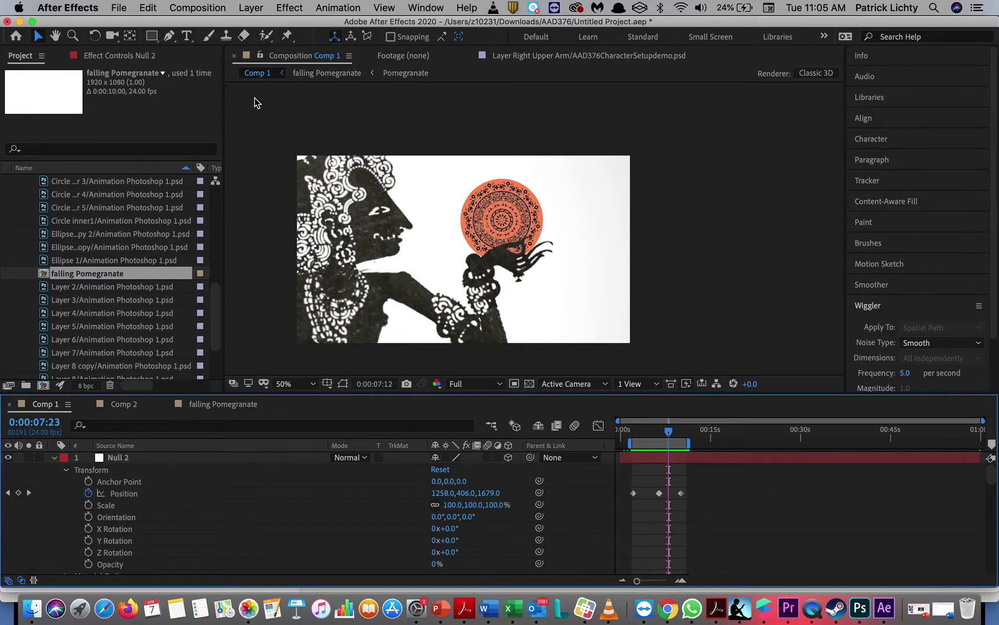
click(119, 8)
key(Escape)
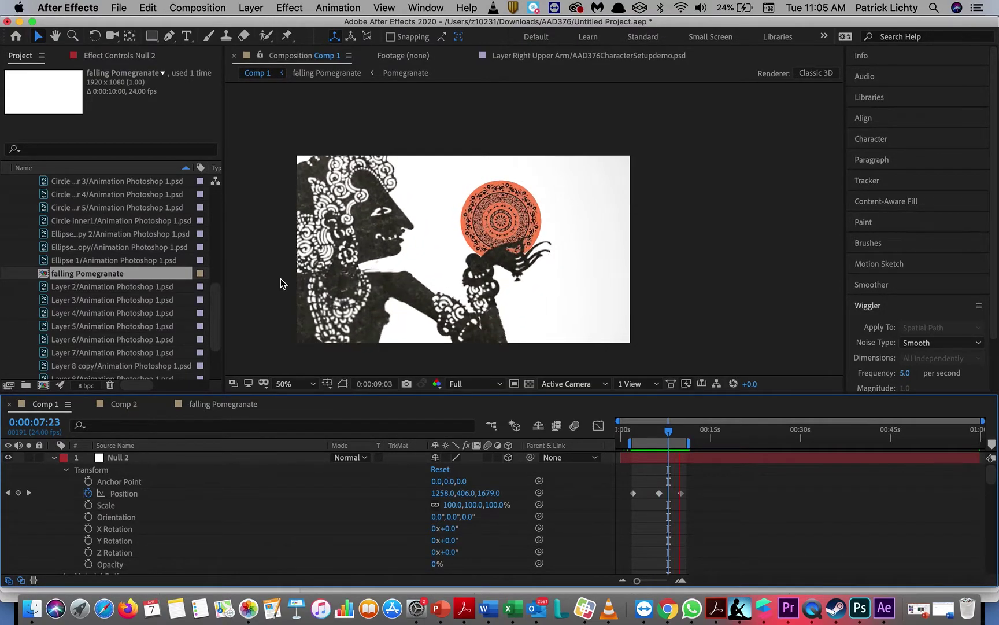
key(space)
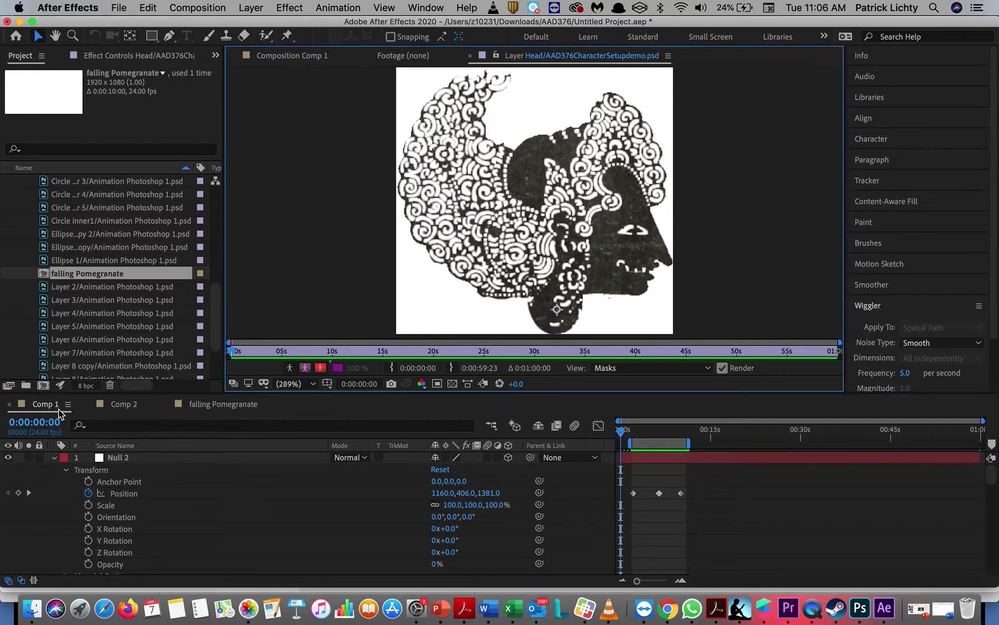
Maximize the viewer, play the Head layer and bring up the Comp 1 composition view instead
key(grave)
key(space)
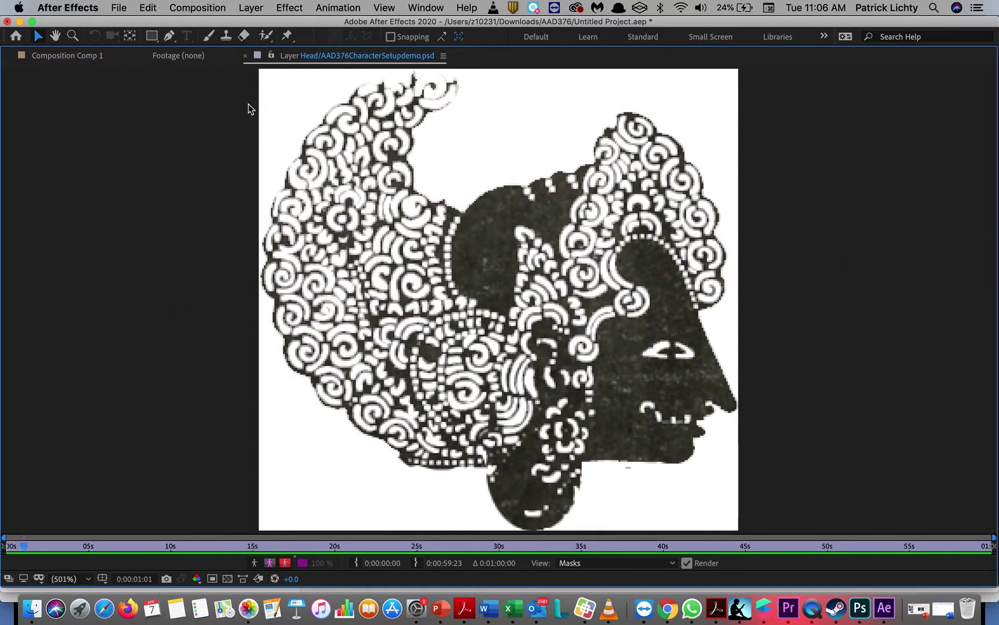
click(80, 58)
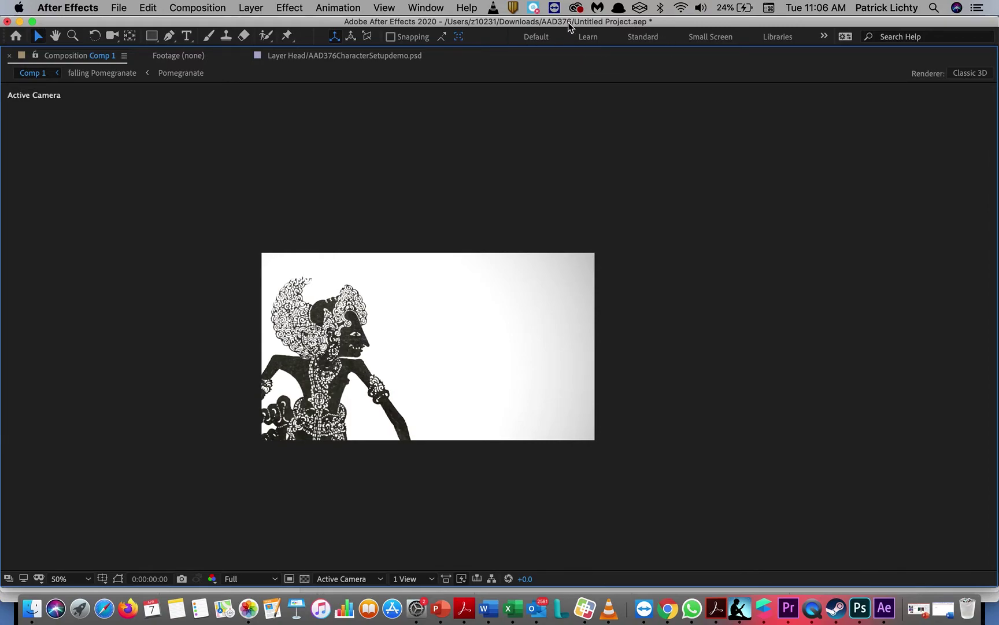
Switch from the All Panels workspace to the Standard workspace
click(424, 8)
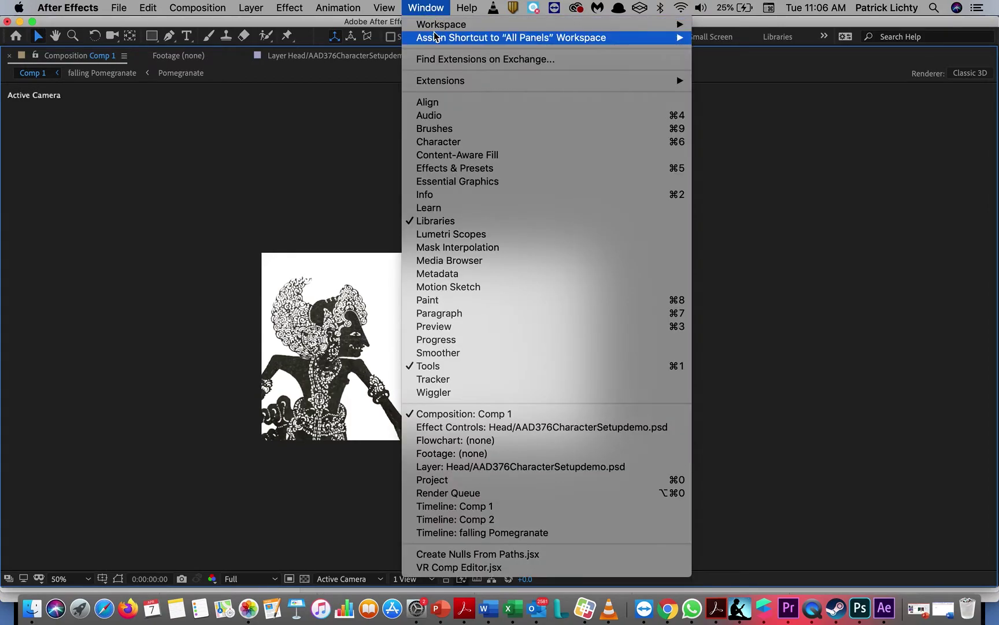
mouse_move(462, 24)
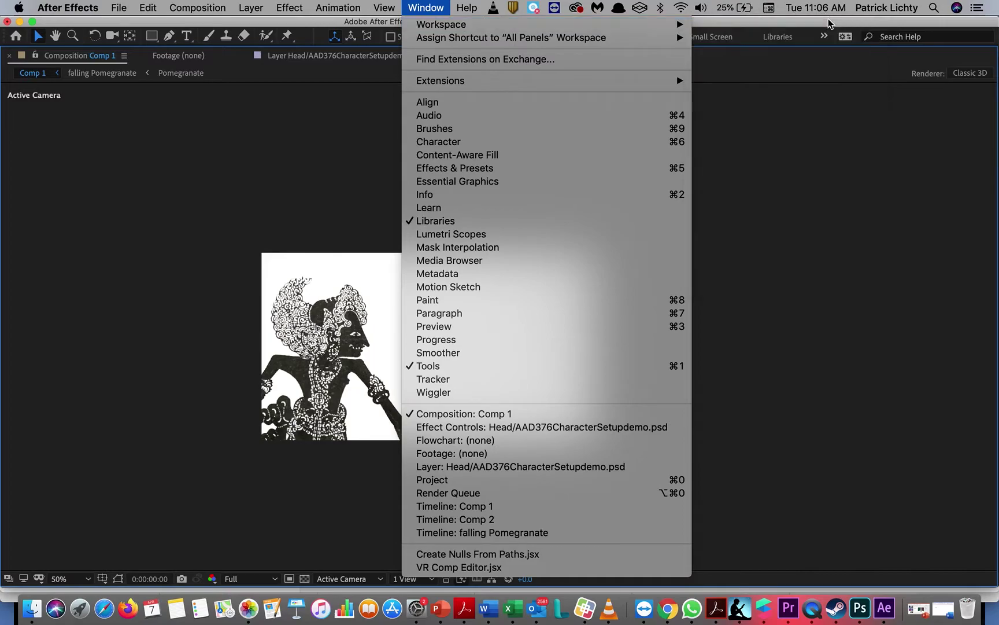
click(650, 26)
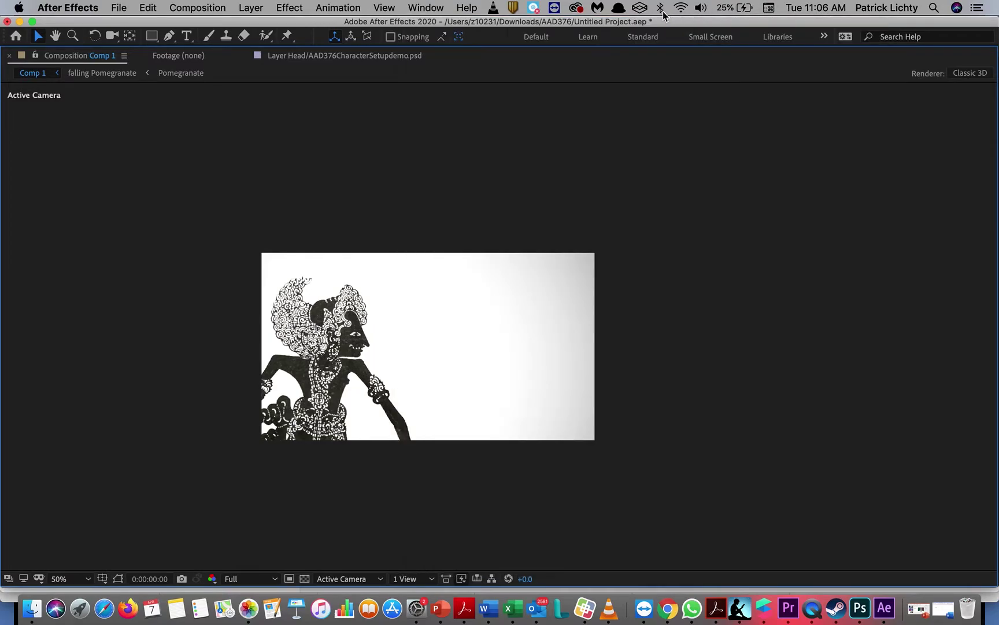
click(430, 10)
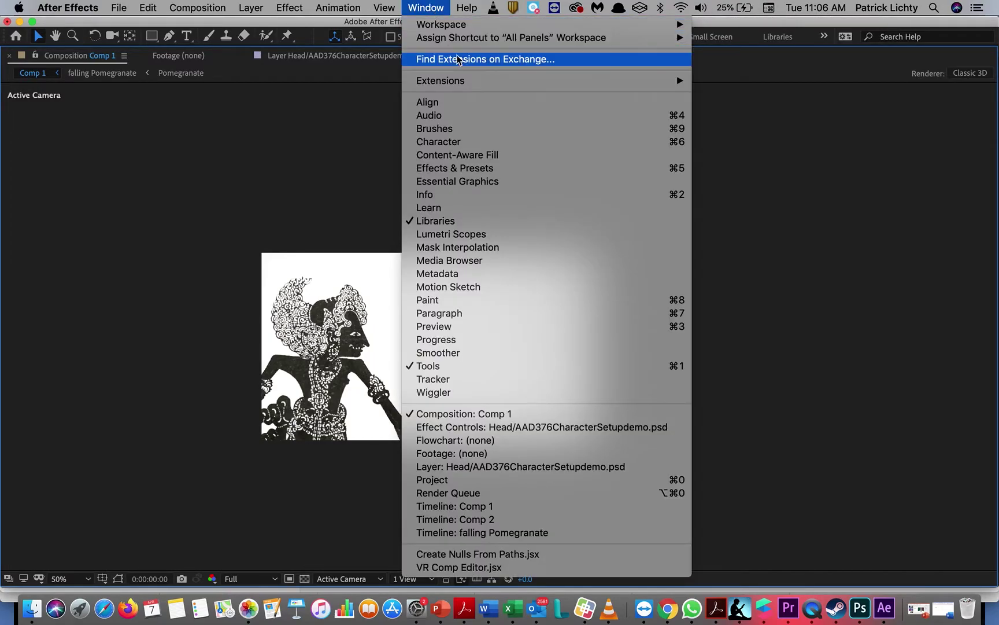
mouse_move(479, 23)
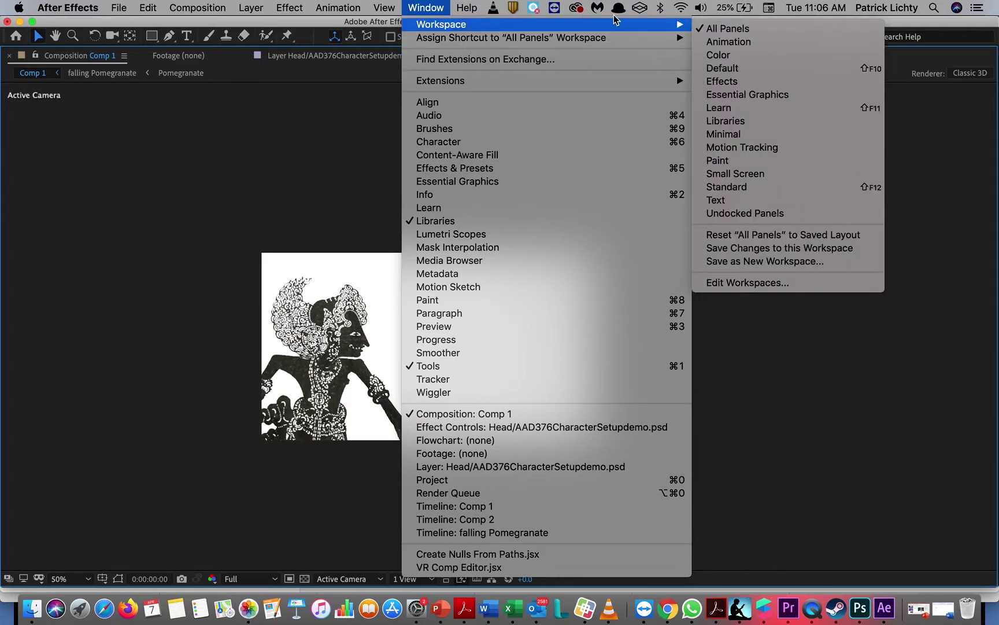
click(668, 15)
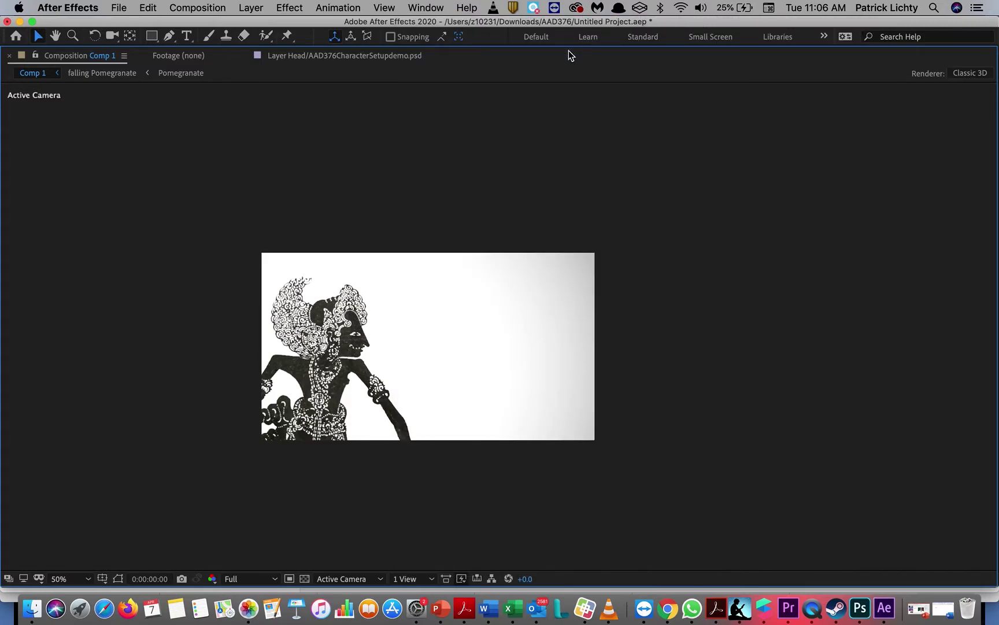
click(645, 38)
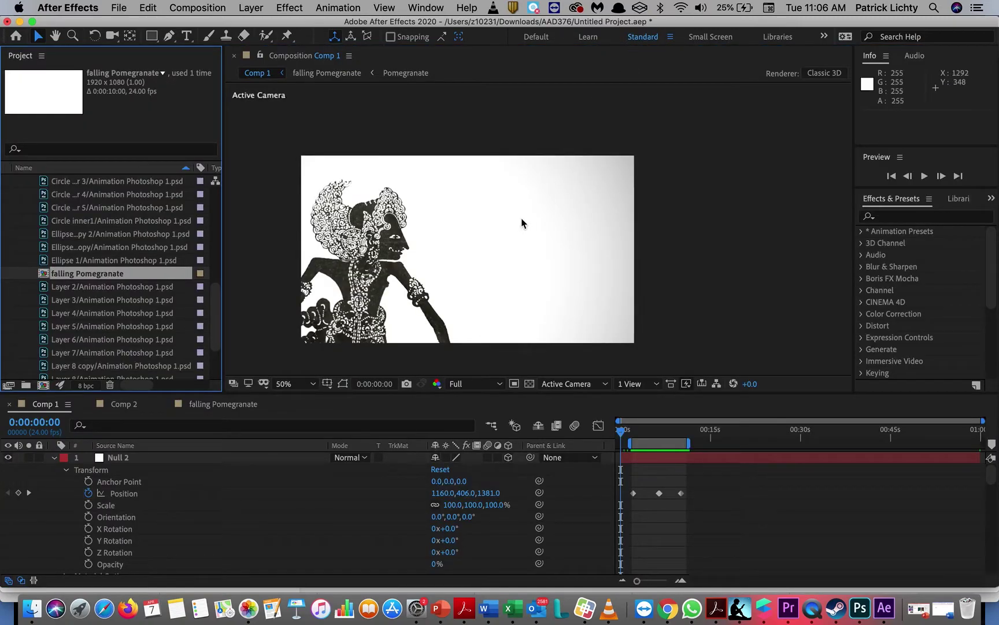
Look through the project items and collapse the properties of the Null 2 and falling Pomegranate layers in Comp 1
scroll(177, 335, down, 5)
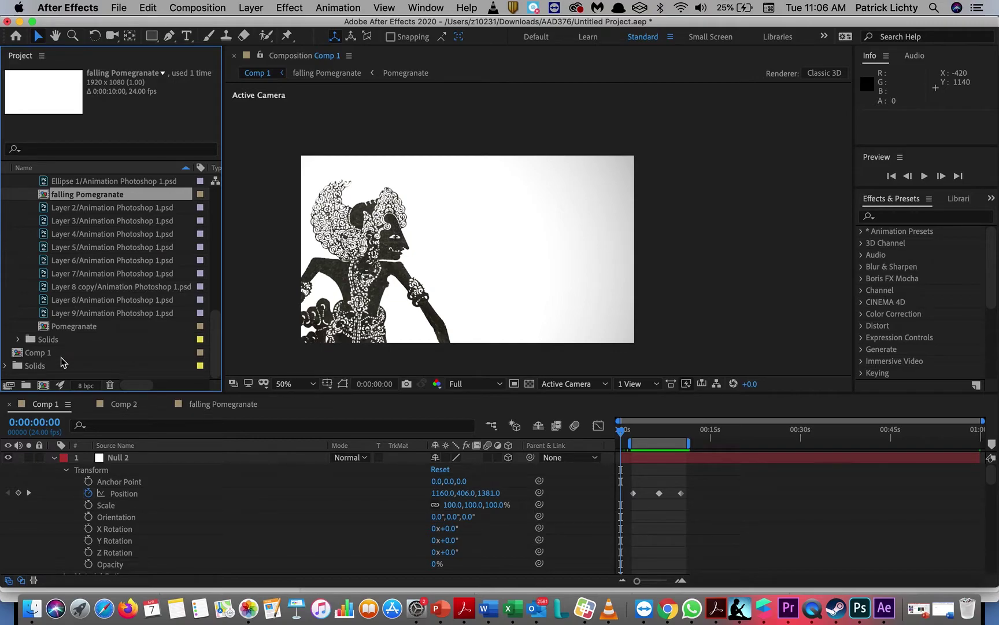
scroll(61, 287, up, 5)
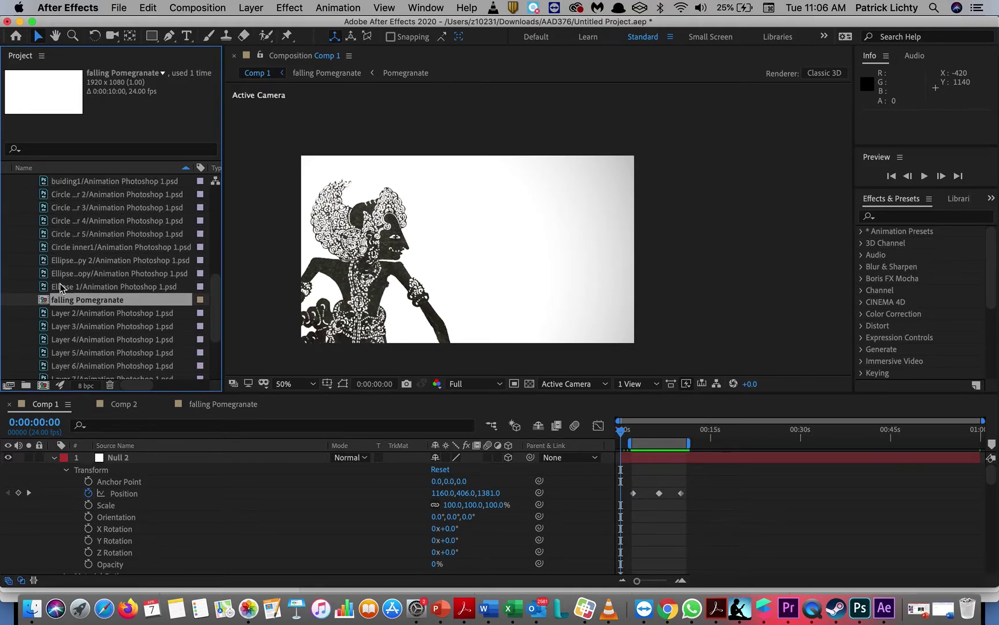
scroll(60, 287, up, 3)
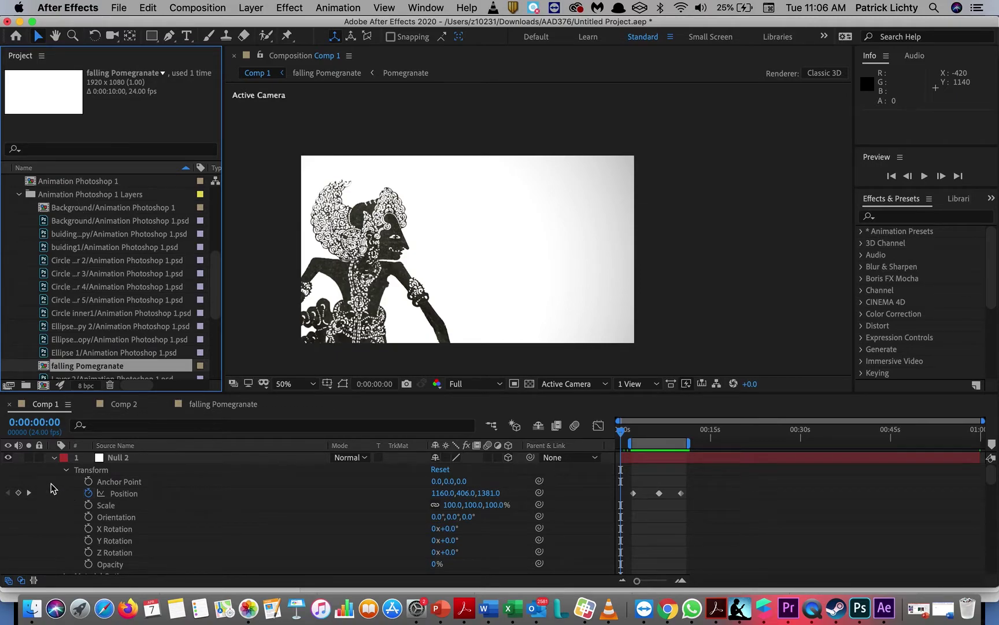
click(55, 462)
click(55, 461)
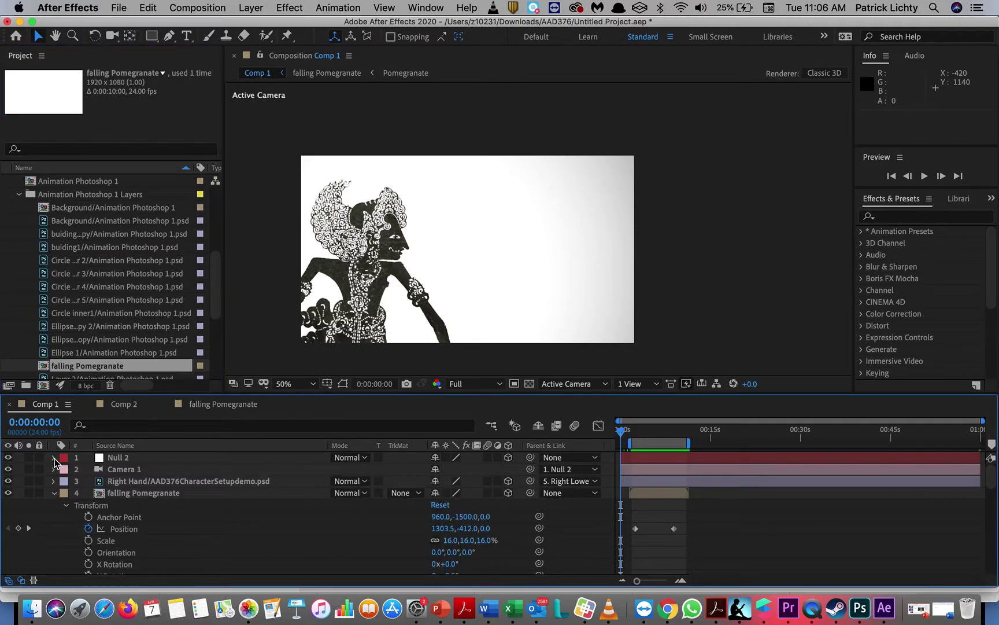
click(55, 493)
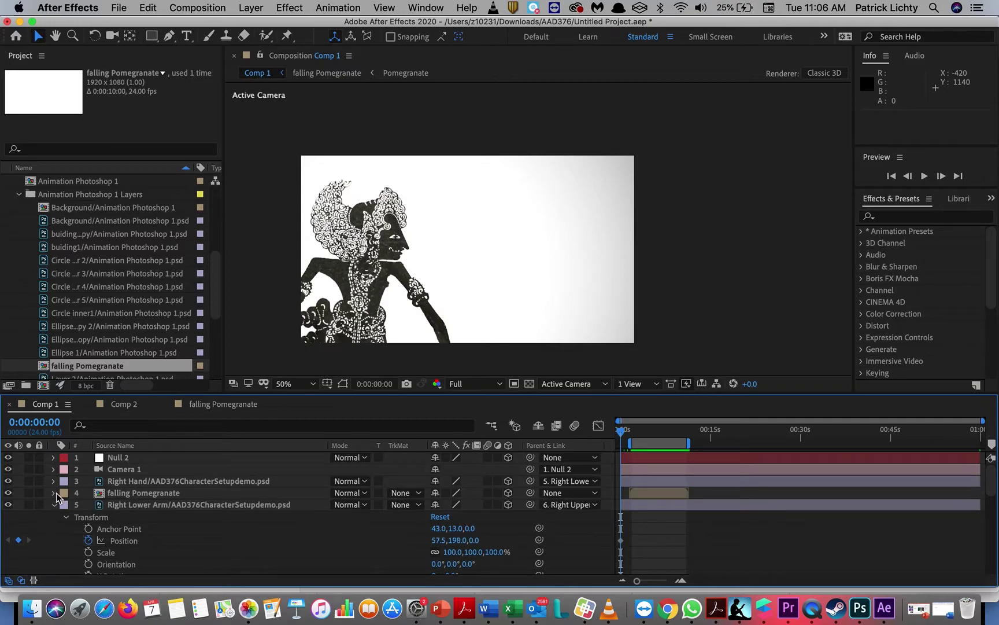
Hide the Background layer of Comp 1 briefly and show it again
scroll(57, 497, down, 4)
scroll(57, 498, down, 3)
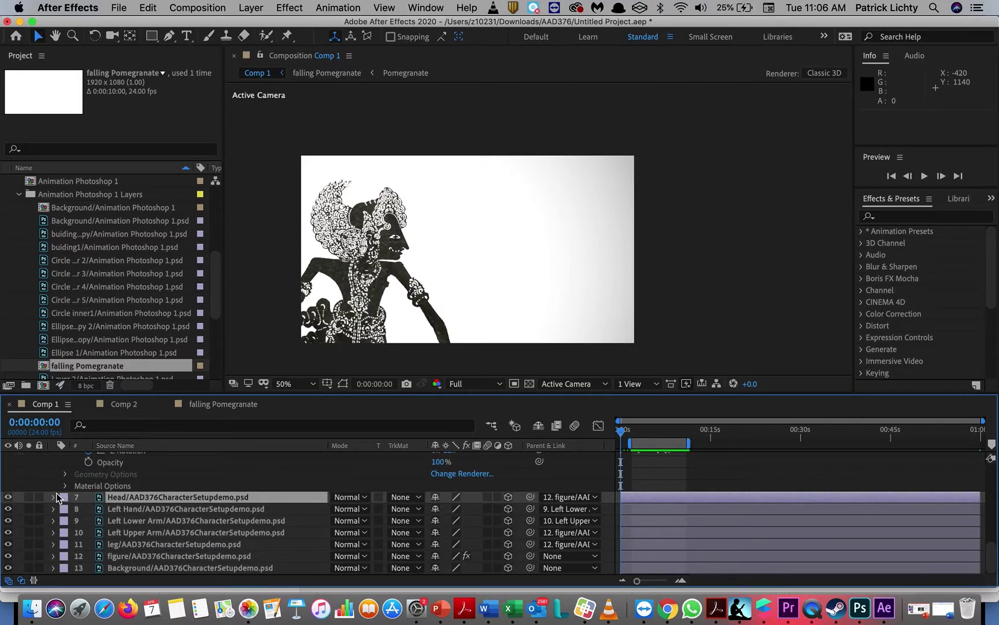
click(9, 567)
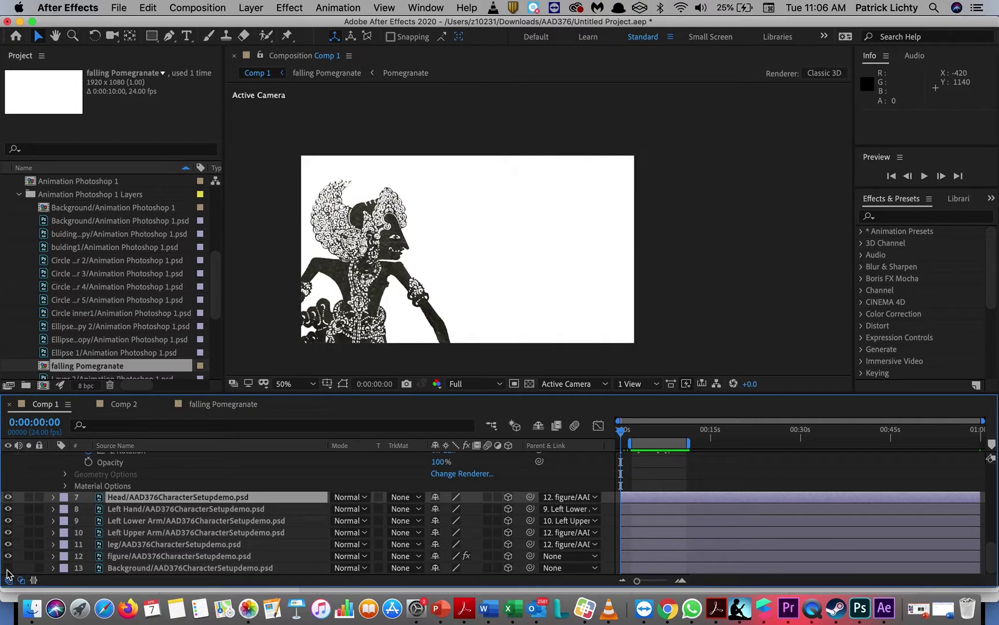
click(8, 568)
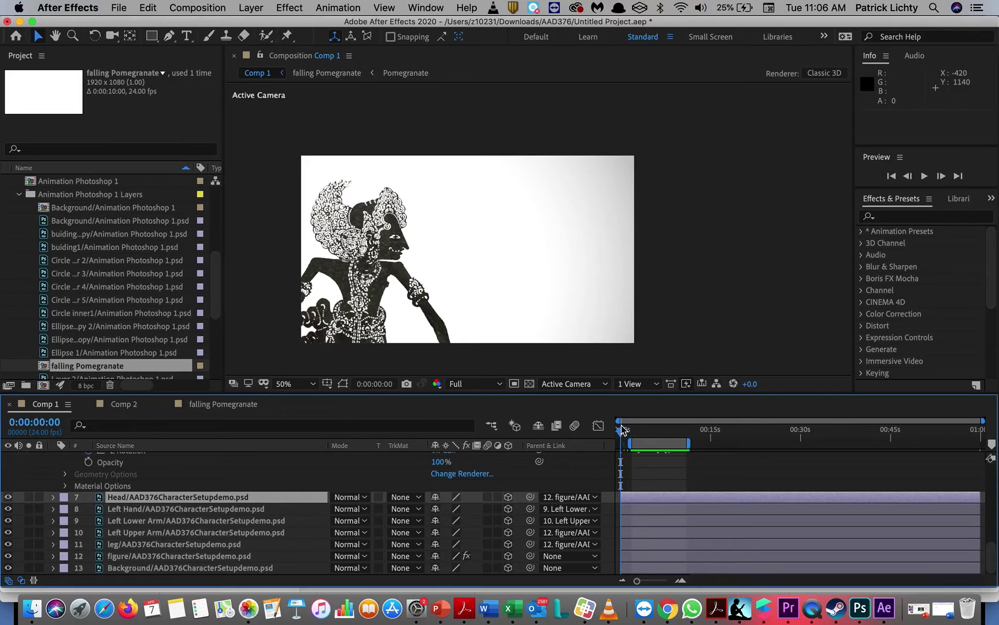
Preview Comp 1 up to 0:00:10:04 and send the composition to the Adobe Media Encoder queue
drag(622, 433, 684, 438)
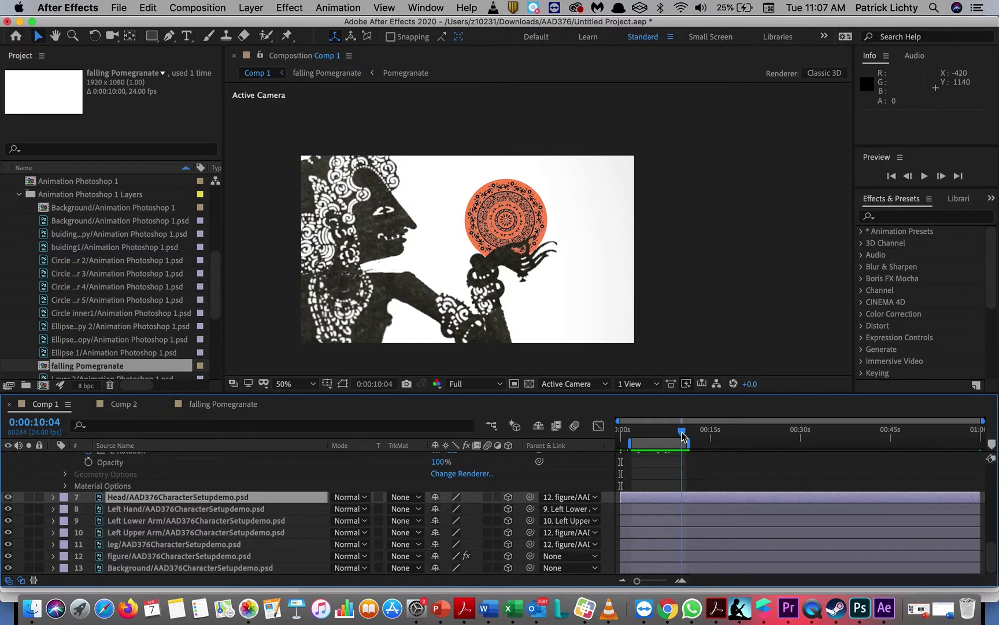
click(119, 8)
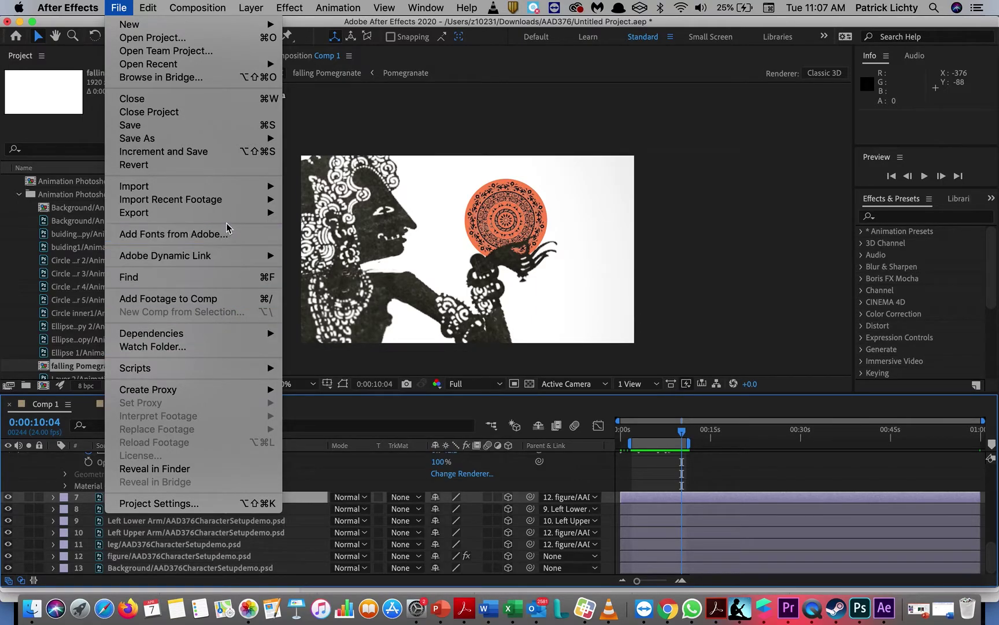
mouse_move(231, 213)
click(317, 213)
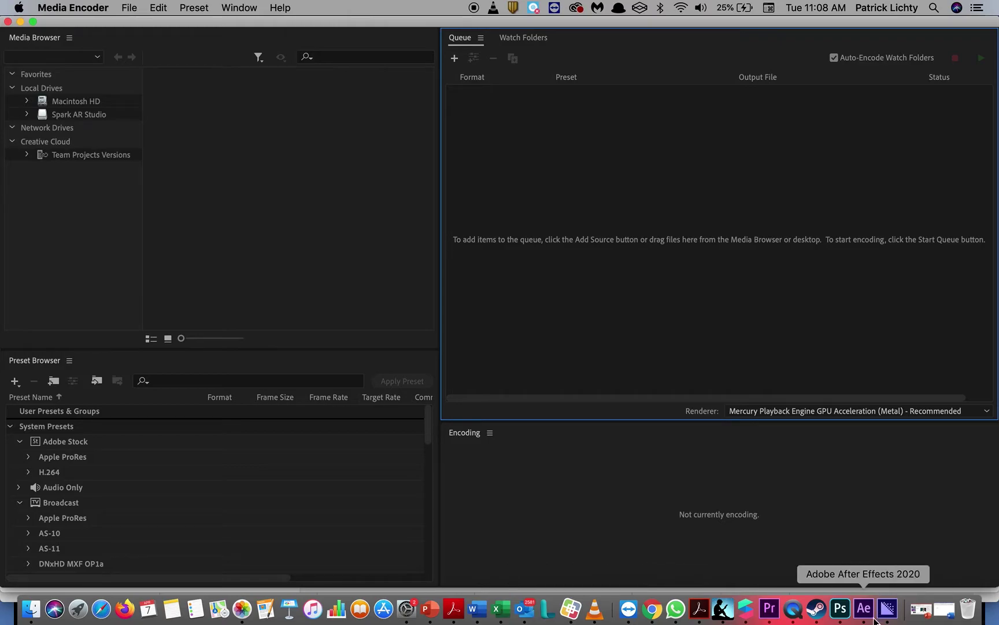
Switch to Chrome, search Google for "wind clipart" and show the image results
click(652, 610)
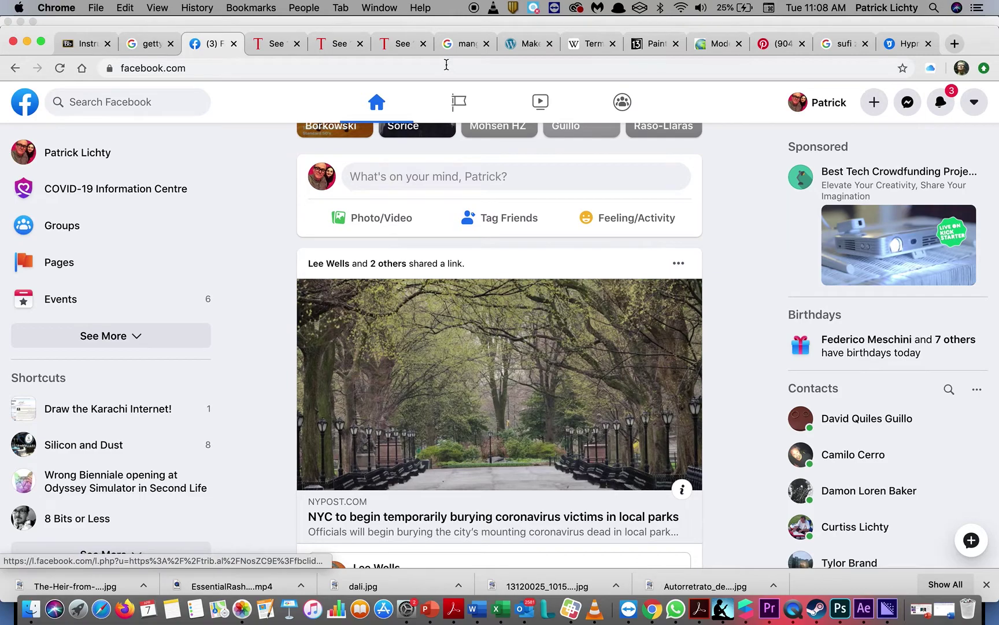
click(385, 62)
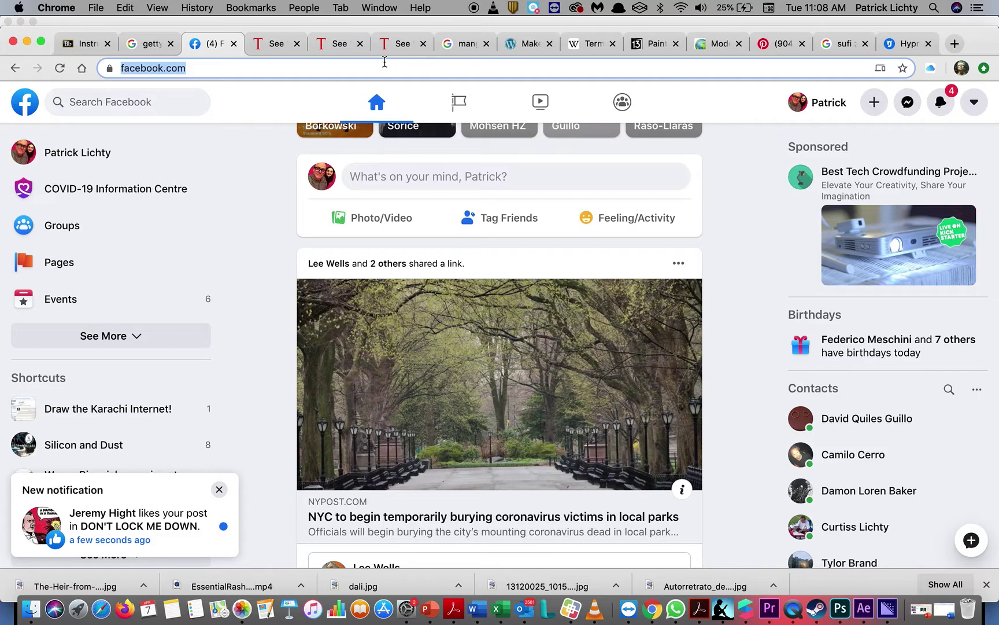
text(wind clipartt)
key(Return)
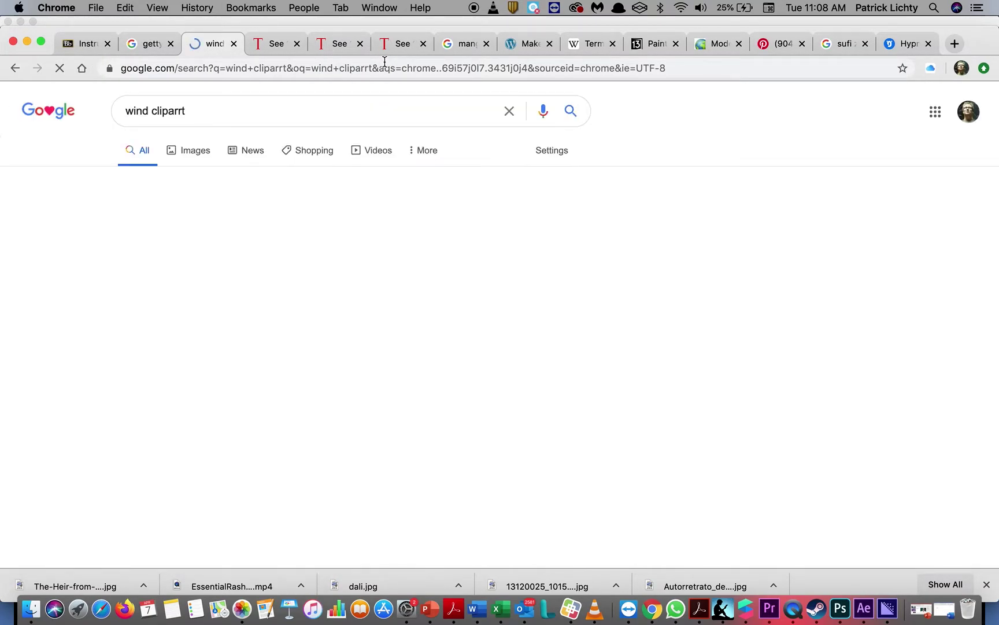
scroll(273, 255, down, 5)
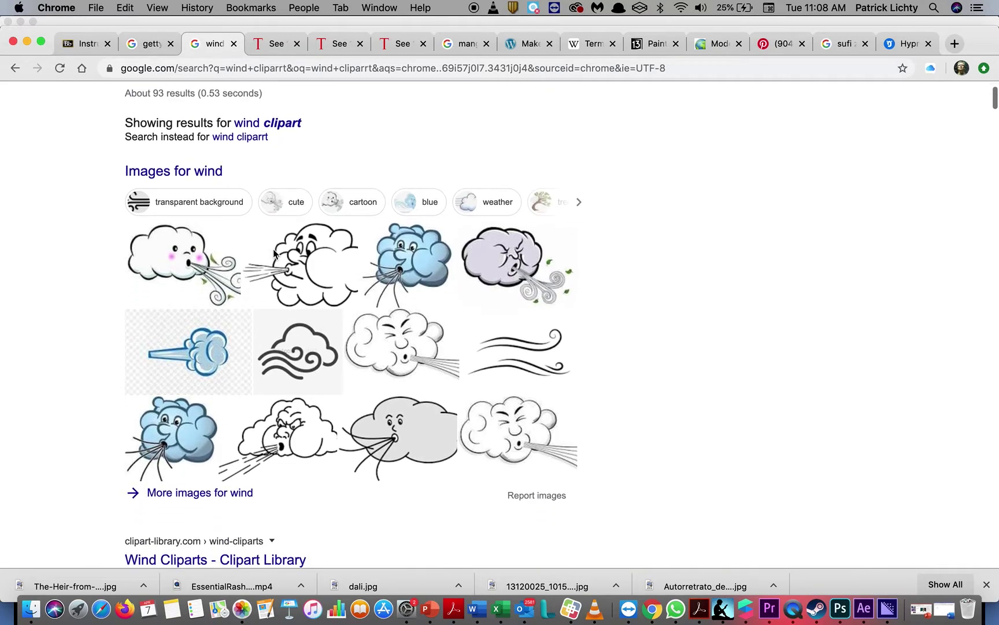
scroll(273, 255, up, 5)
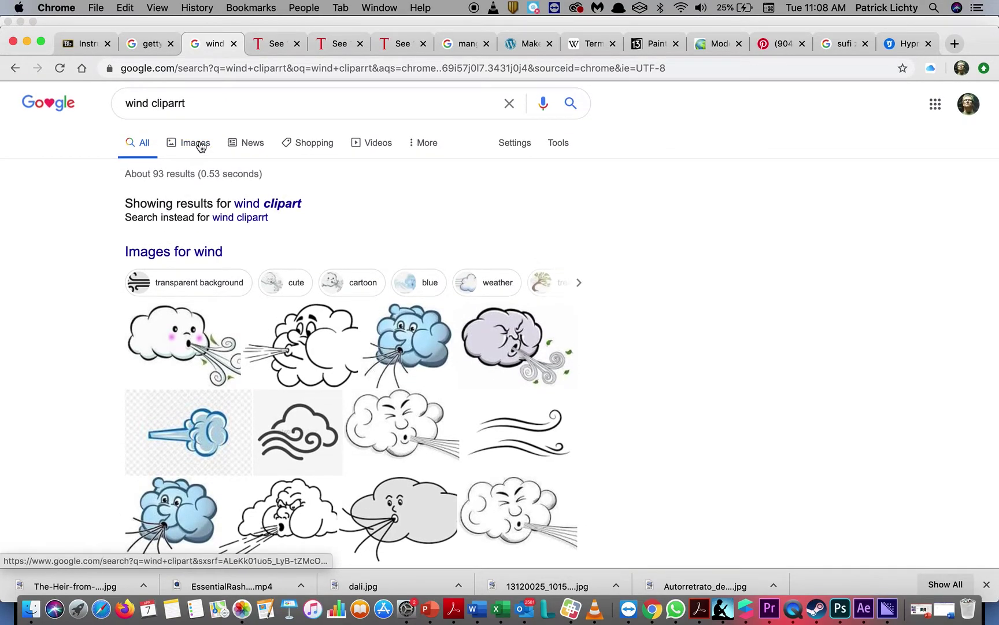
click(202, 146)
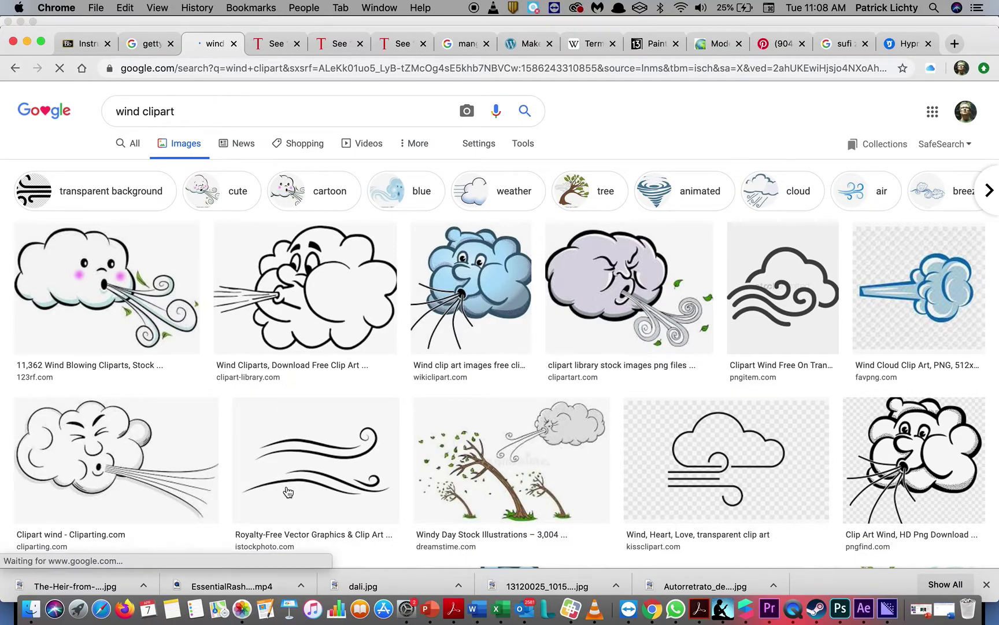
Look through the wind clipart image results for a drawing of blowing wind, after a brief check of the Media Encoder queue
key(super+Tab)
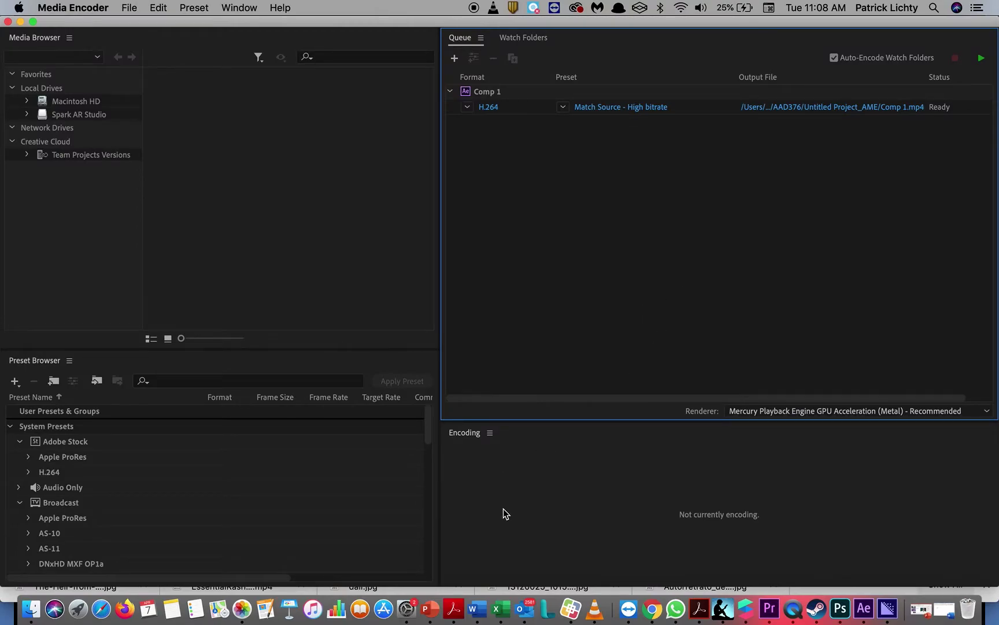
click(650, 611)
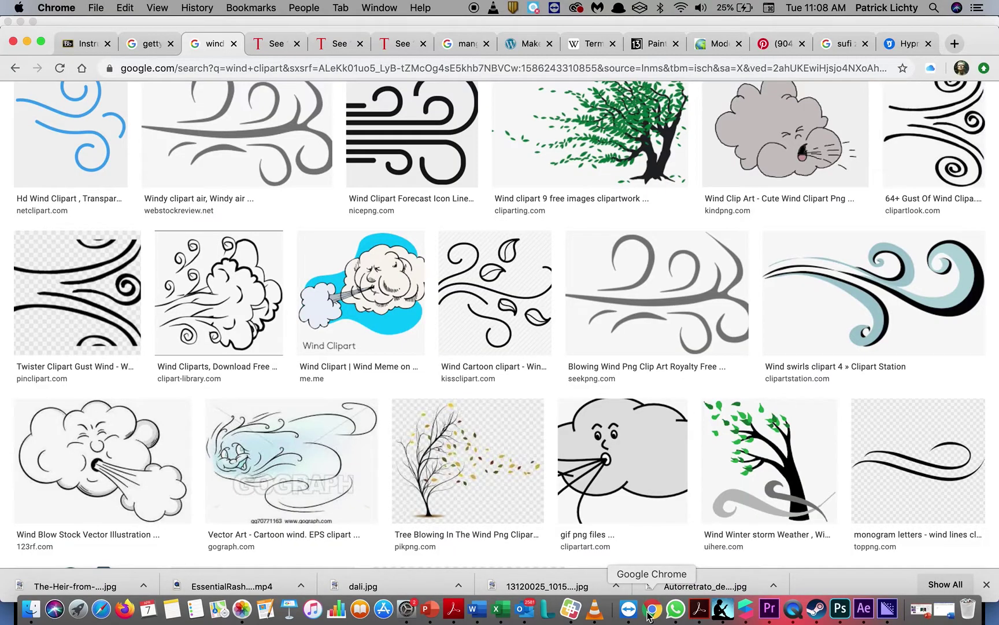
scroll(606, 457, down, 5)
scroll(604, 436, down, 8)
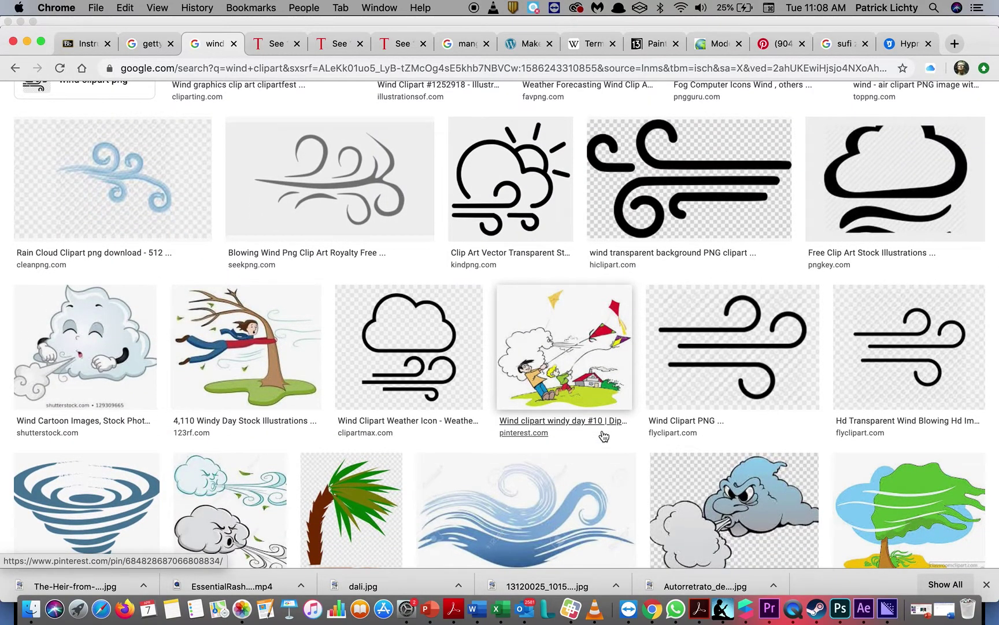
scroll(603, 435, down, 5)
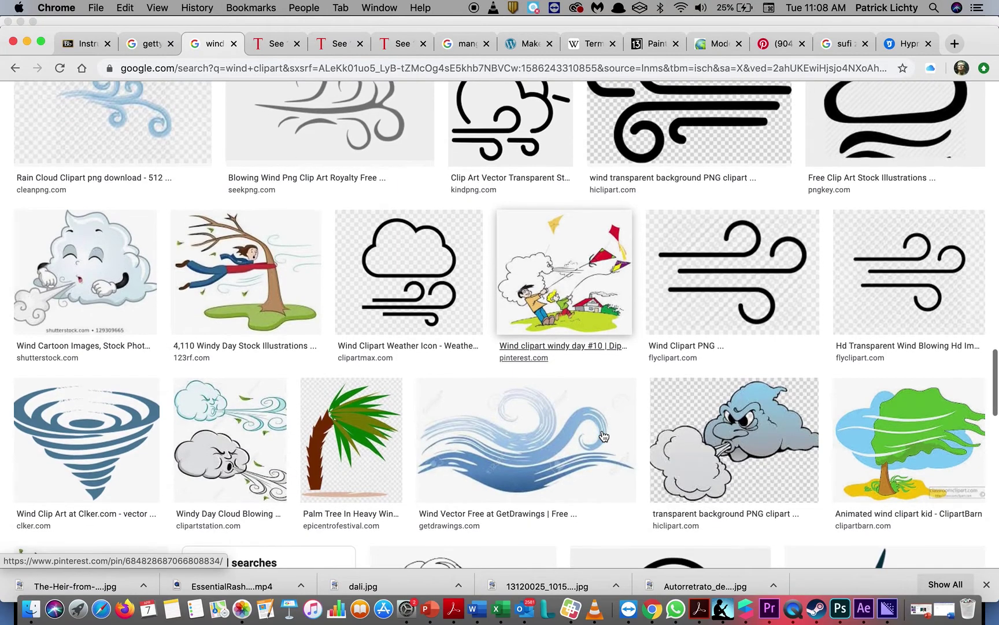
scroll(603, 436, down, 3)
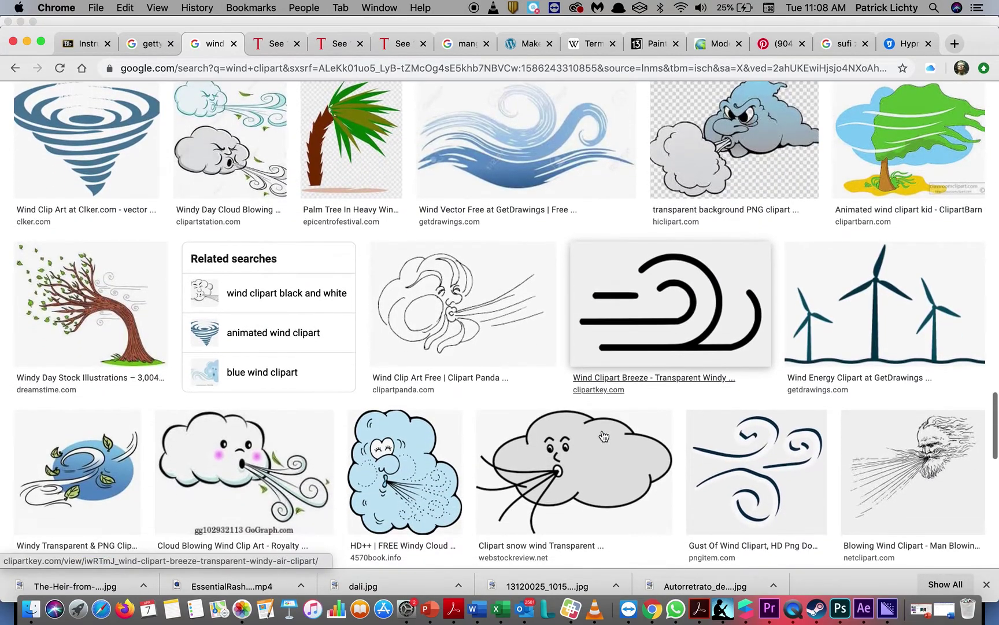
scroll(604, 436, down, 7)
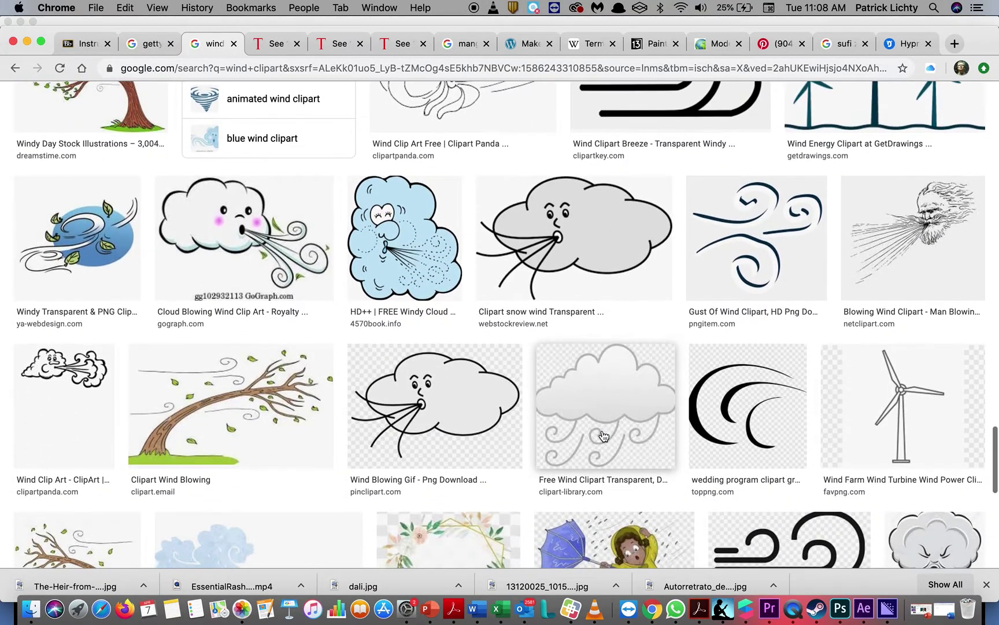
scroll(604, 436, down, 7)
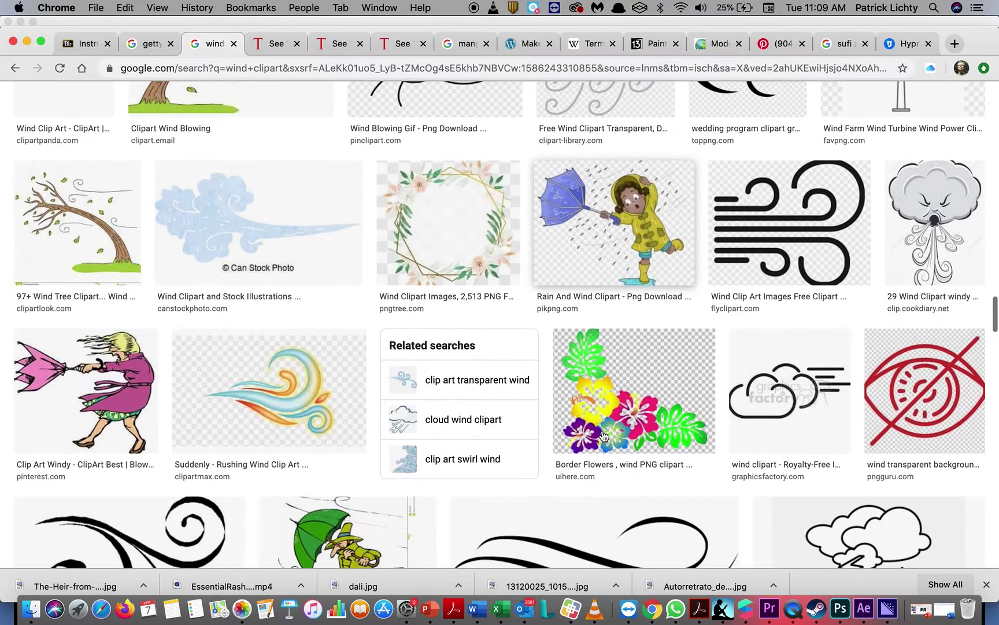
scroll(604, 435, down, 2)
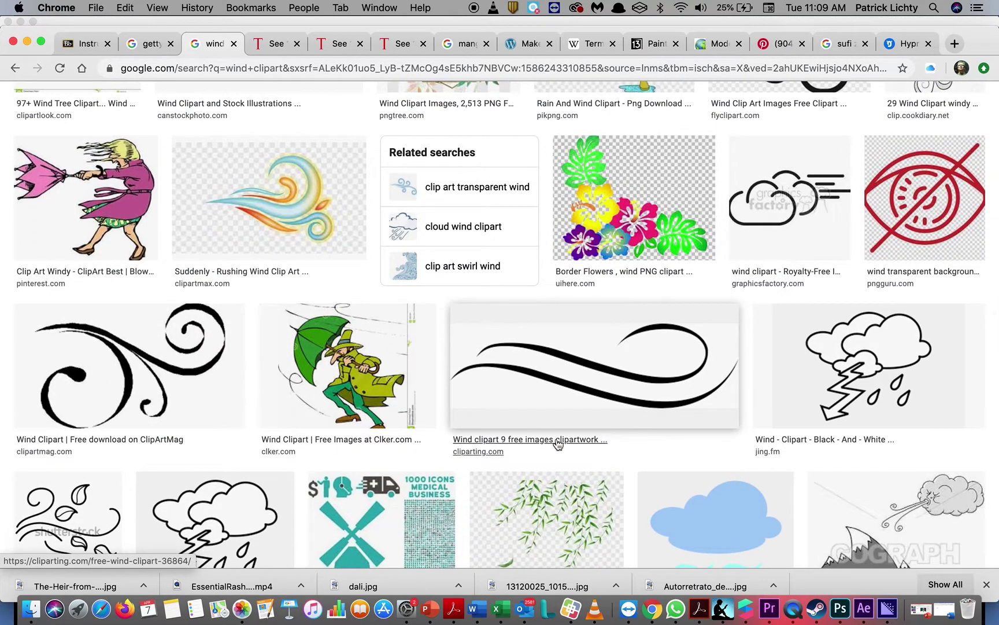
scroll(173, 385, down, 4)
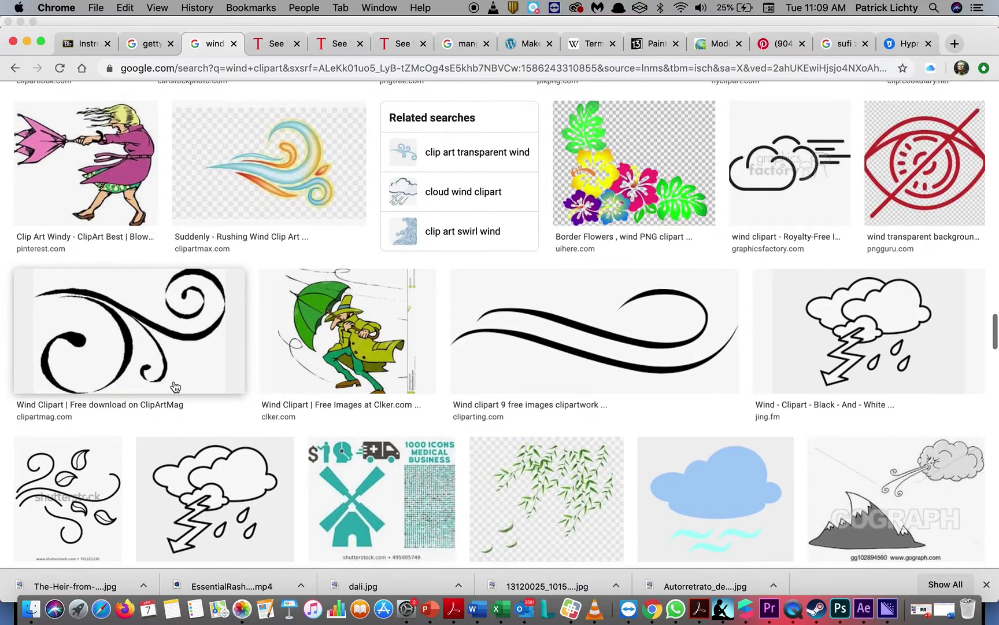
scroll(173, 386, down, 5)
scroll(173, 386, down, 2)
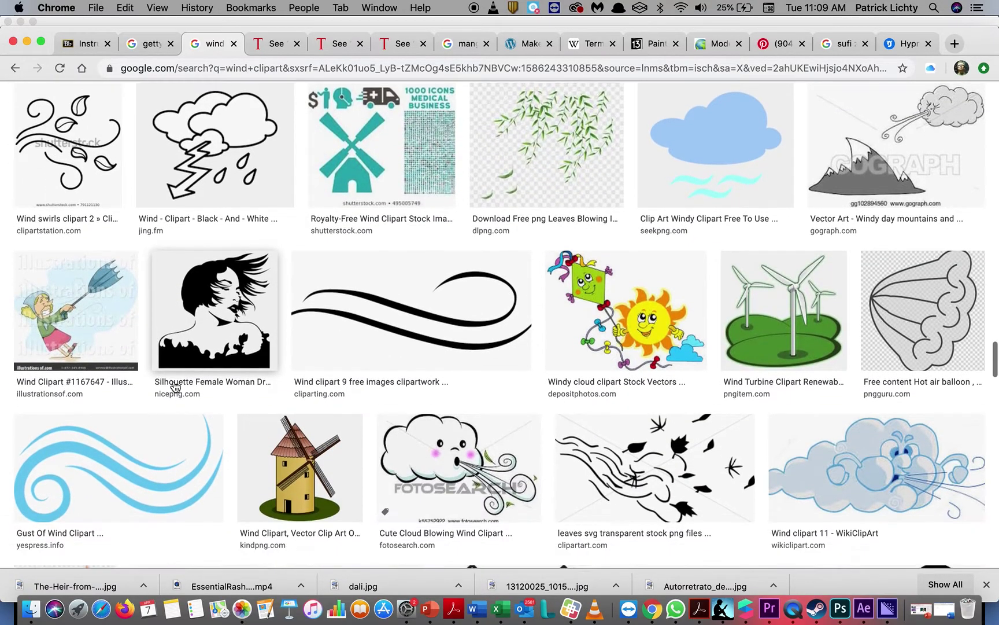
scroll(175, 386, down, 2)
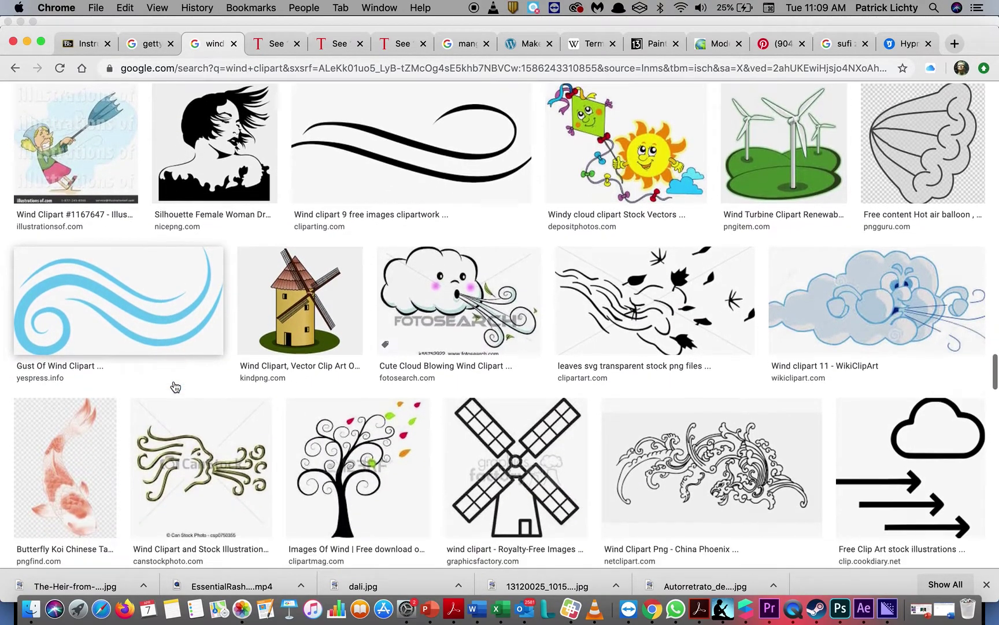
scroll(175, 386, down, 4)
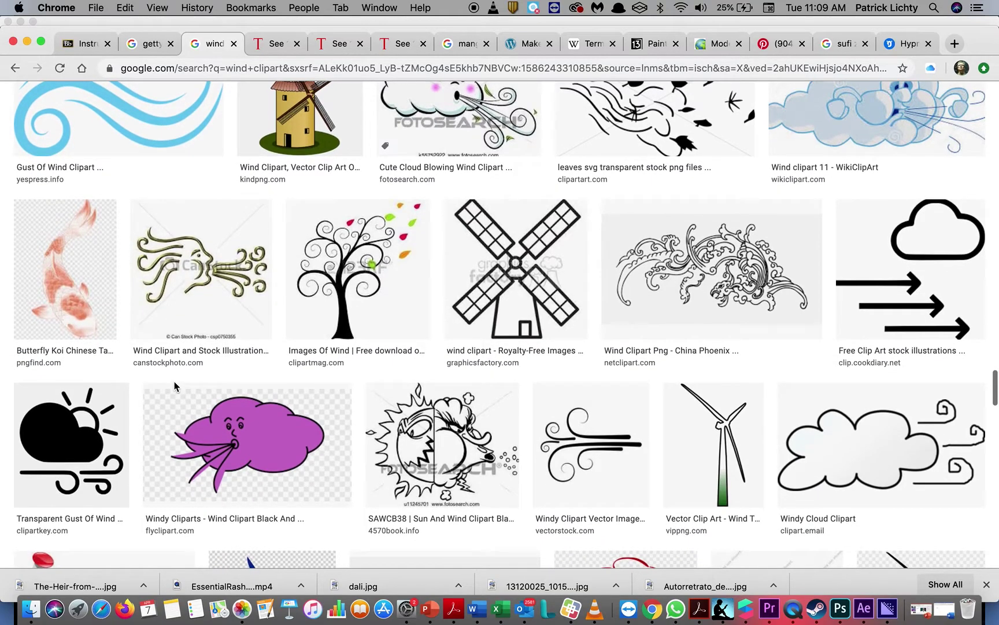
scroll(174, 382, down, 5)
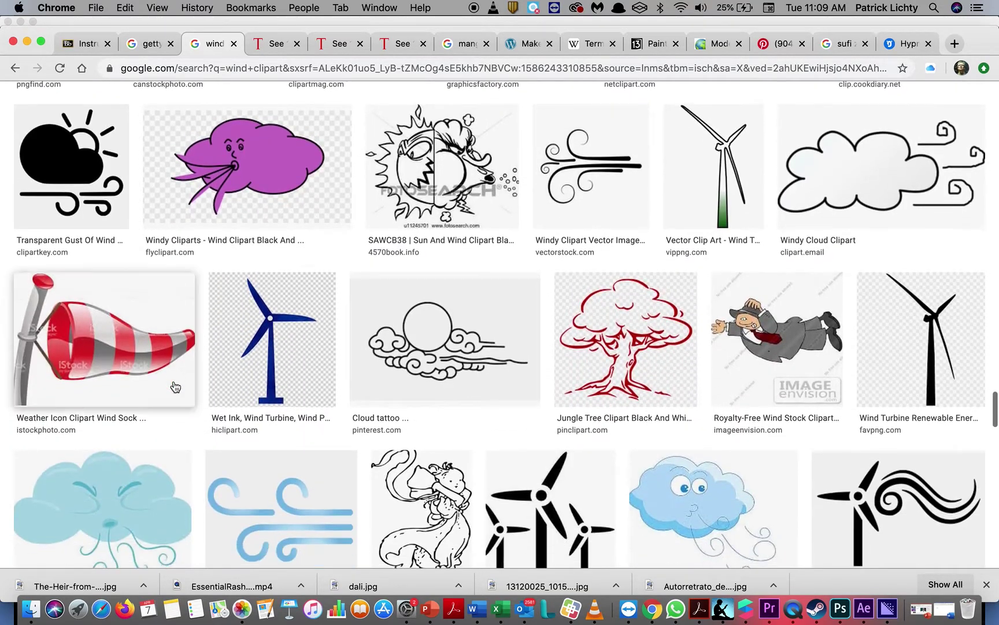
scroll(175, 386, down, 4)
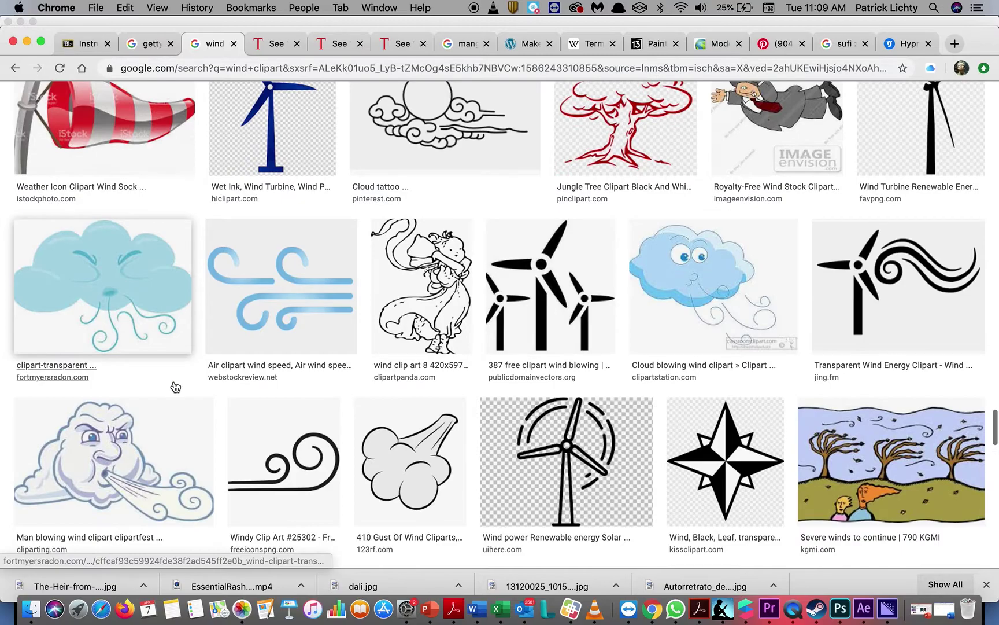
scroll(175, 387, down, 4)
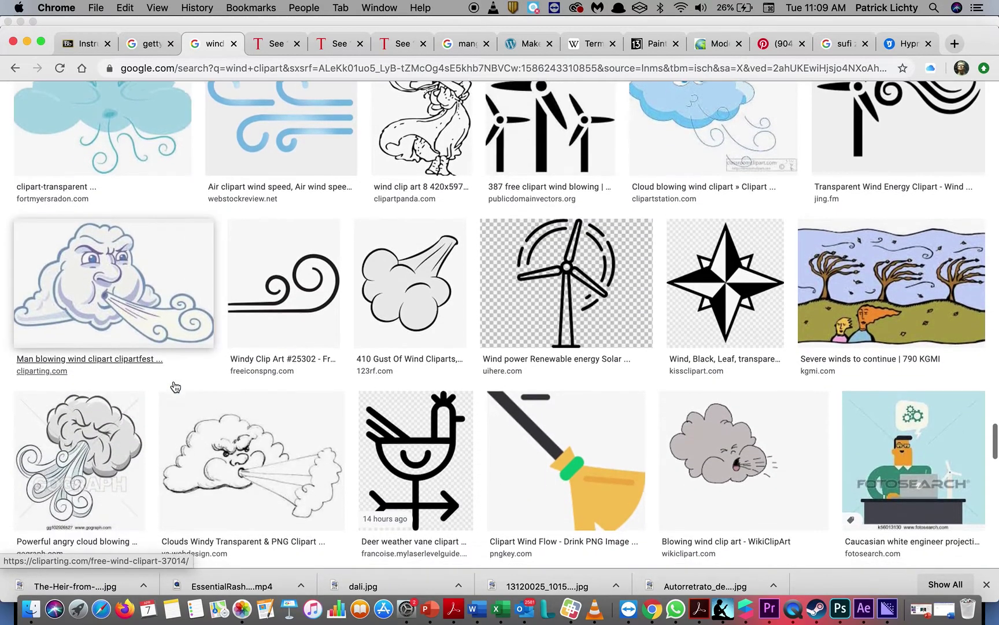
scroll(176, 386, down, 3)
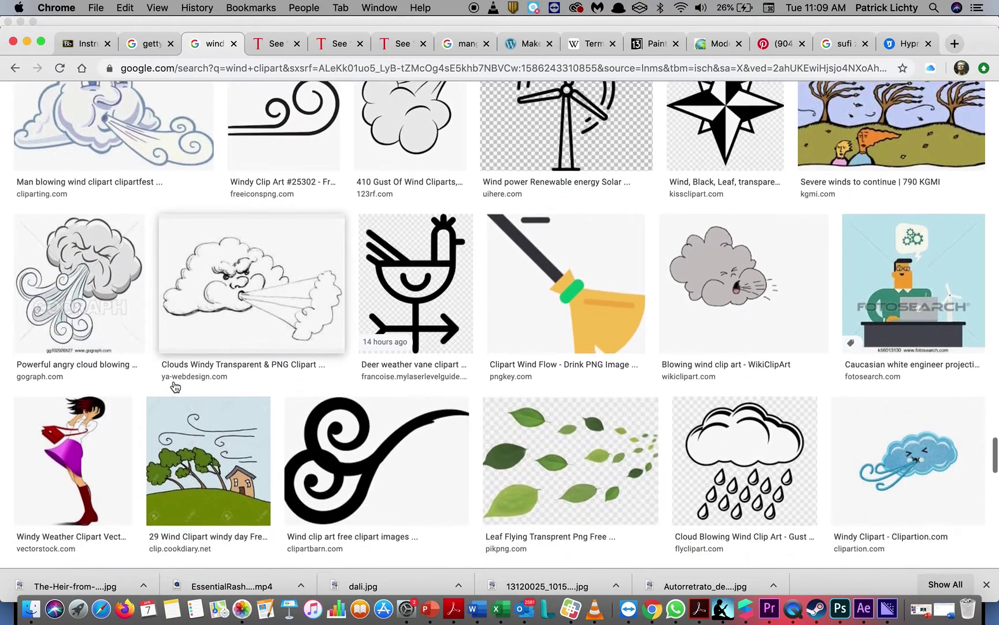
scroll(175, 386, down, 1)
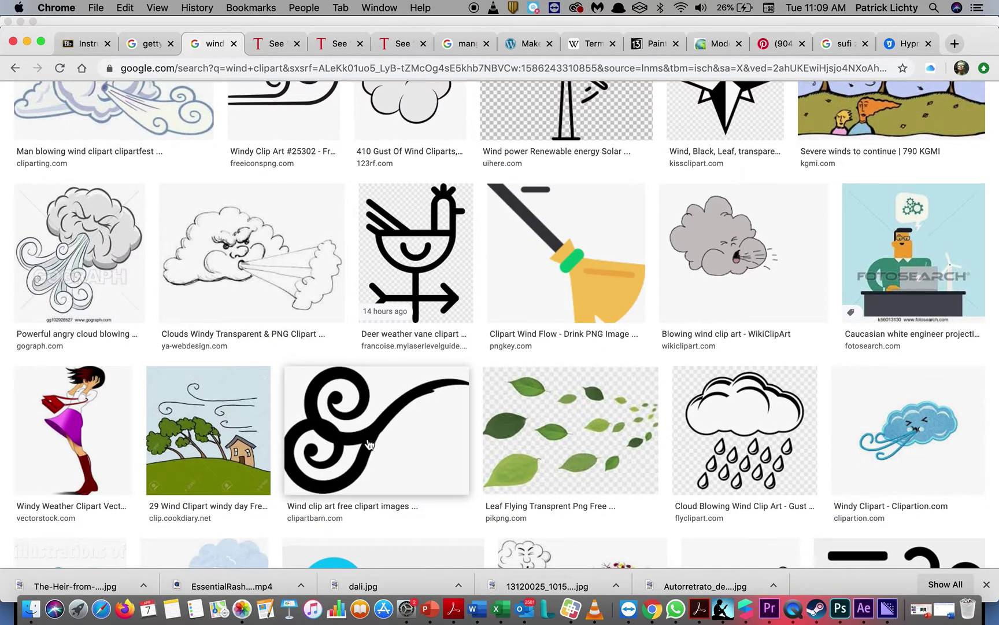
scroll(375, 455, down, 9)
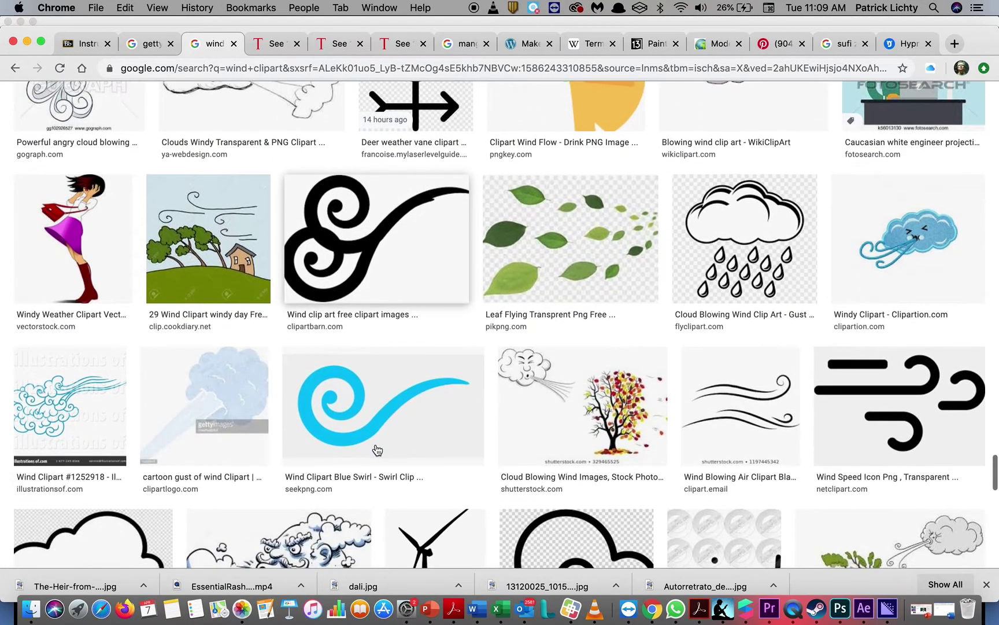
scroll(376, 448, down, 17)
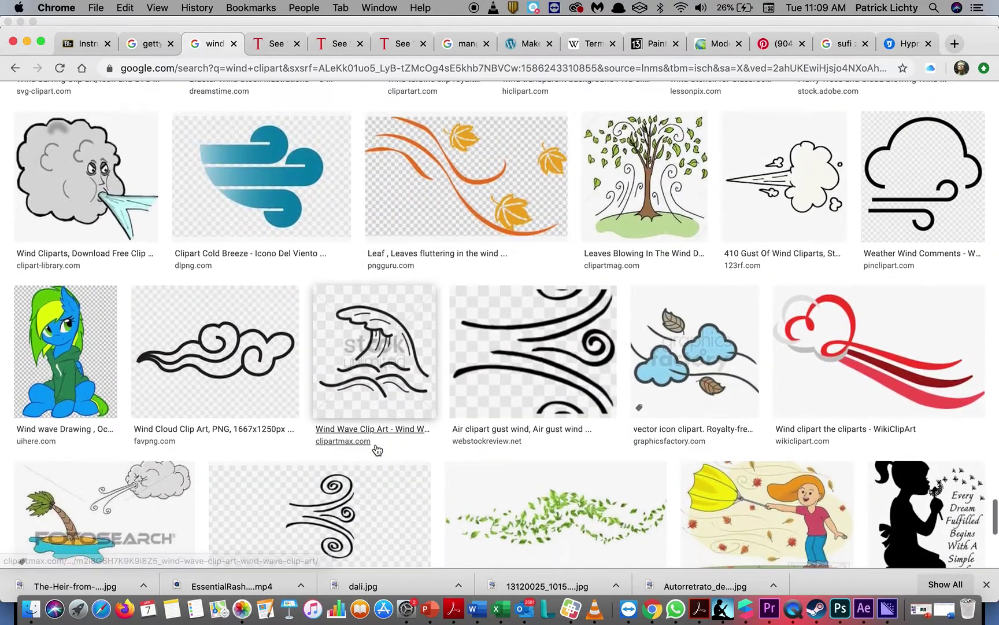
scroll(377, 449, down, 3)
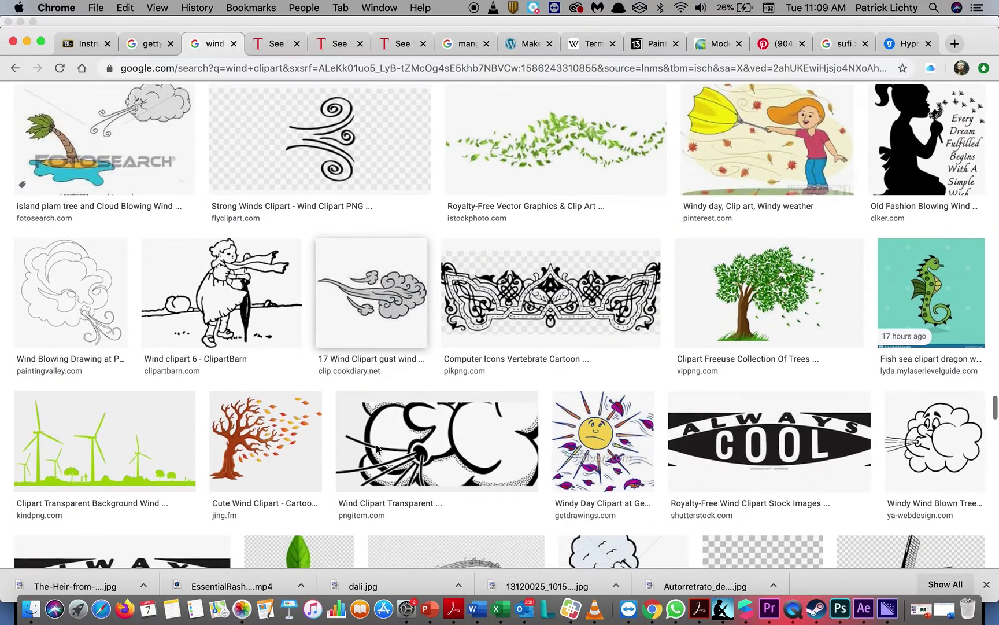
scroll(376, 449, down, 12)
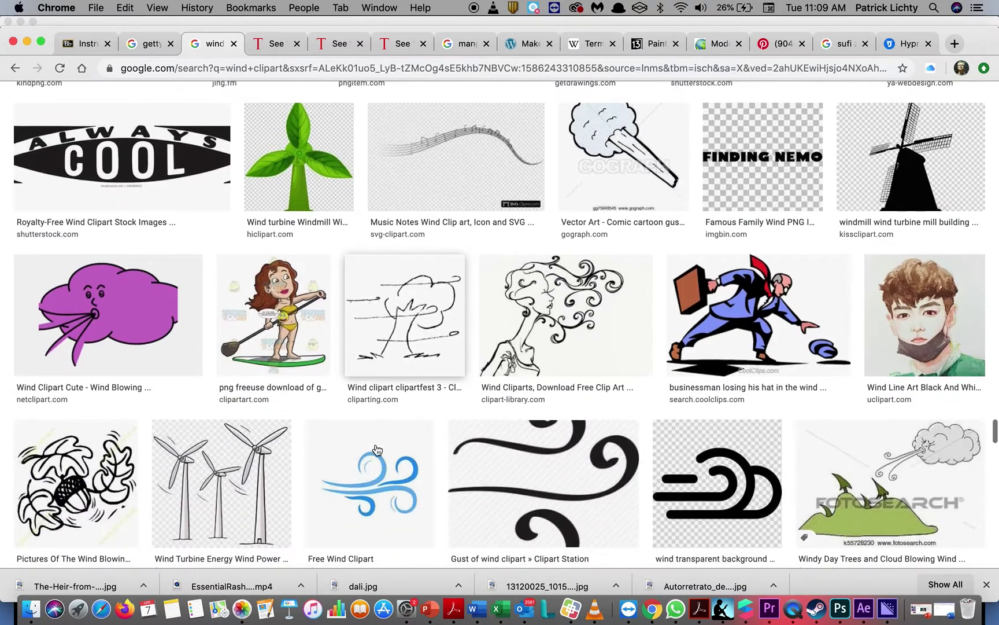
scroll(377, 449, down, 2)
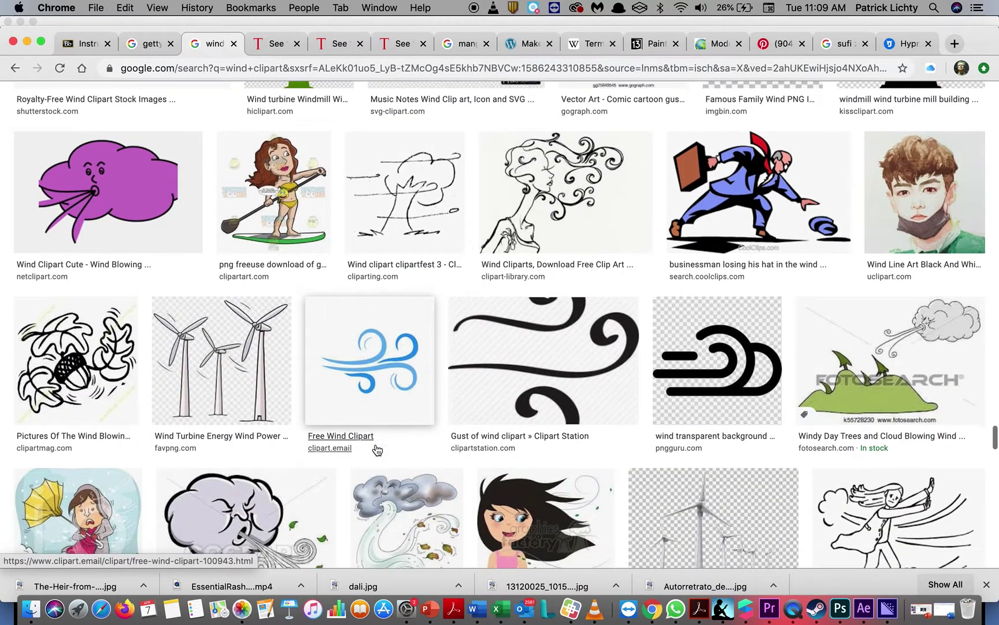
scroll(377, 449, down, 15)
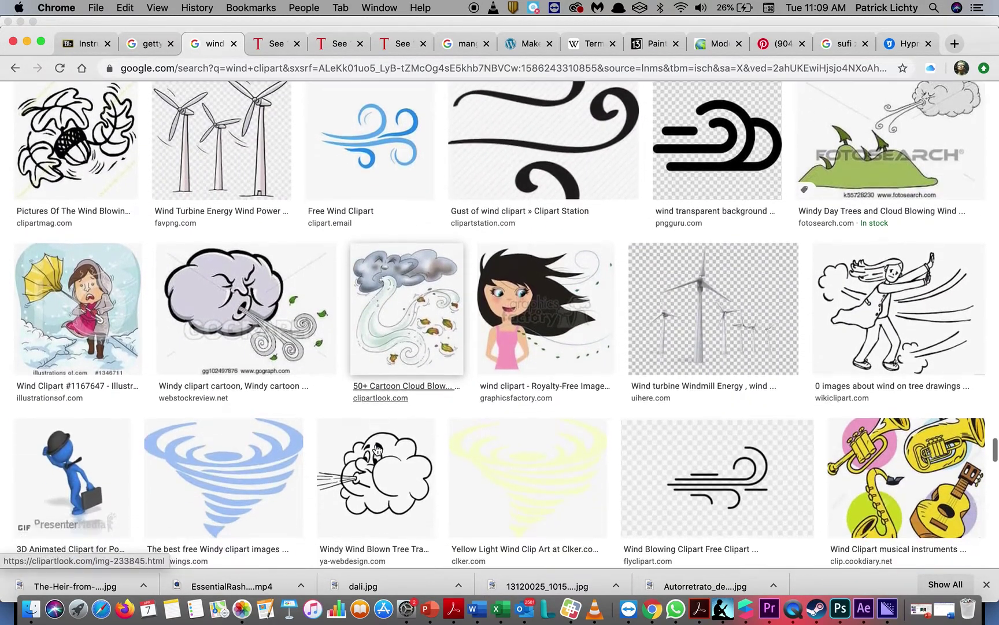
scroll(377, 450, up, 15)
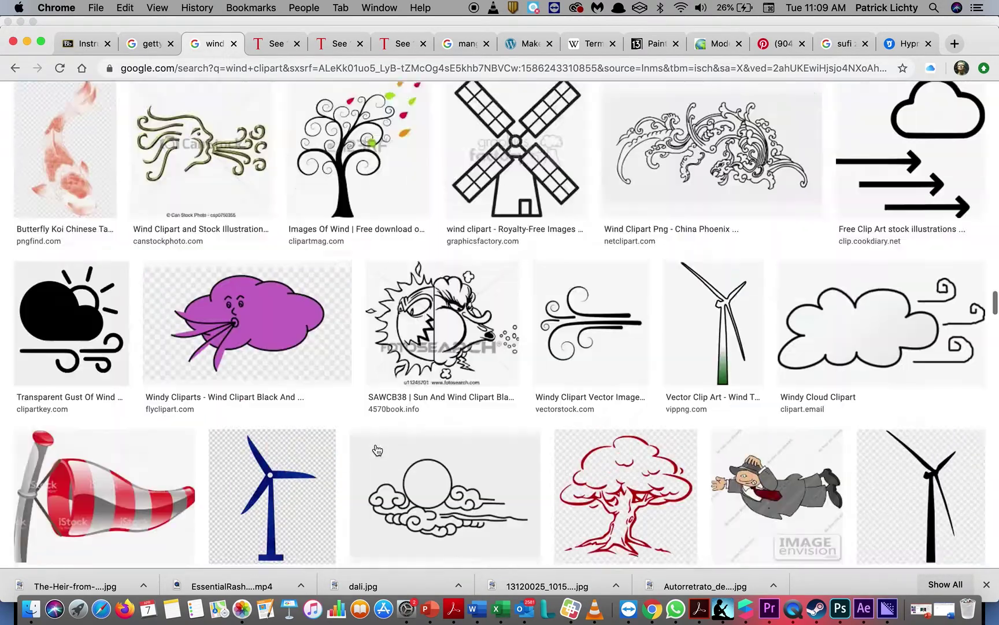
scroll(377, 450, up, 10)
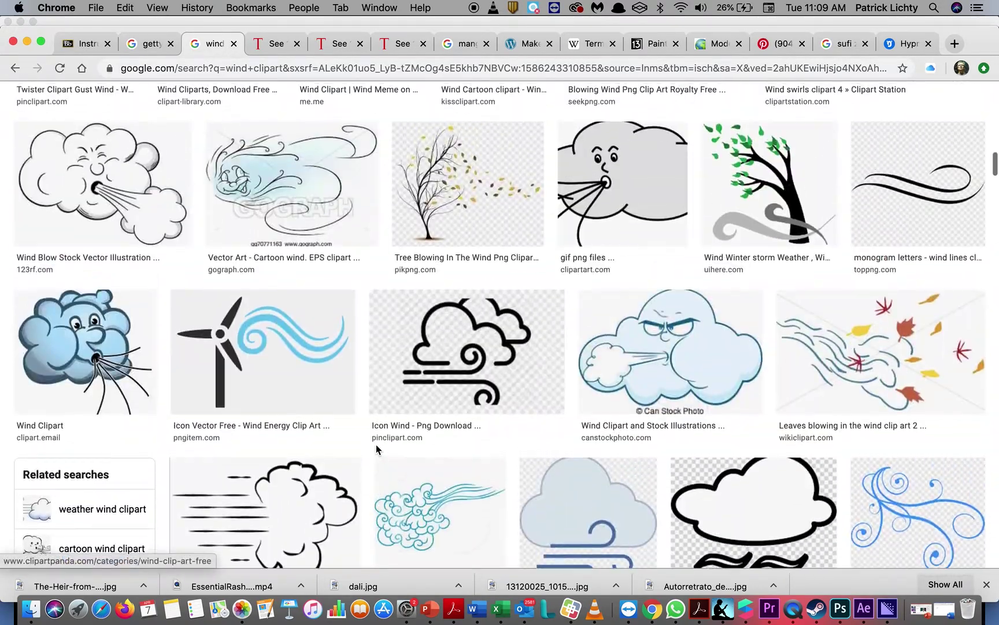
scroll(377, 450, up, 10)
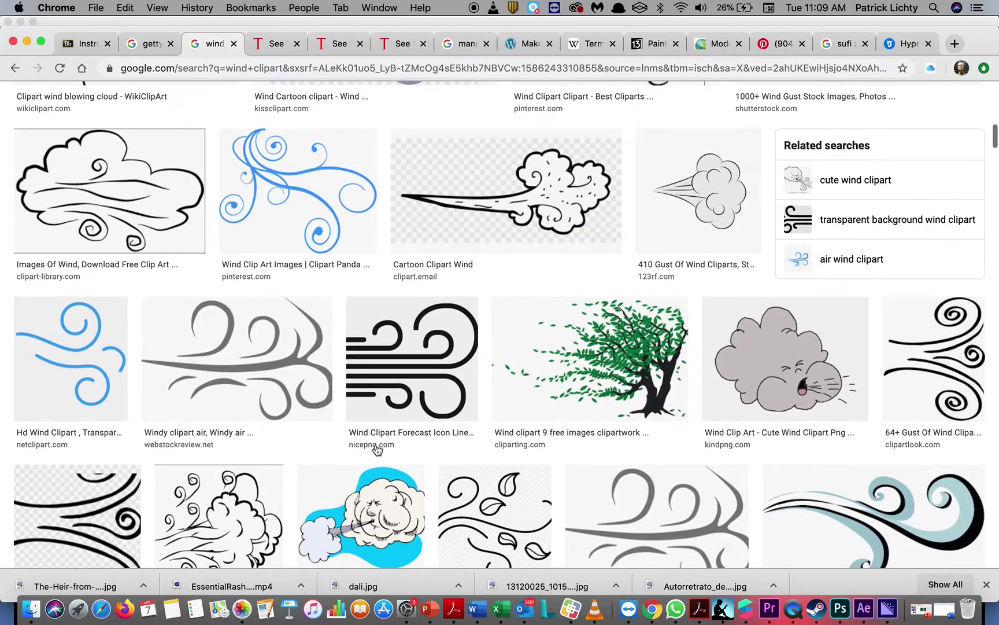
Browse the wind clipart results, open the blue swirling wind drawing from Pinterest and copy its image
scroll(377, 450, up, 7)
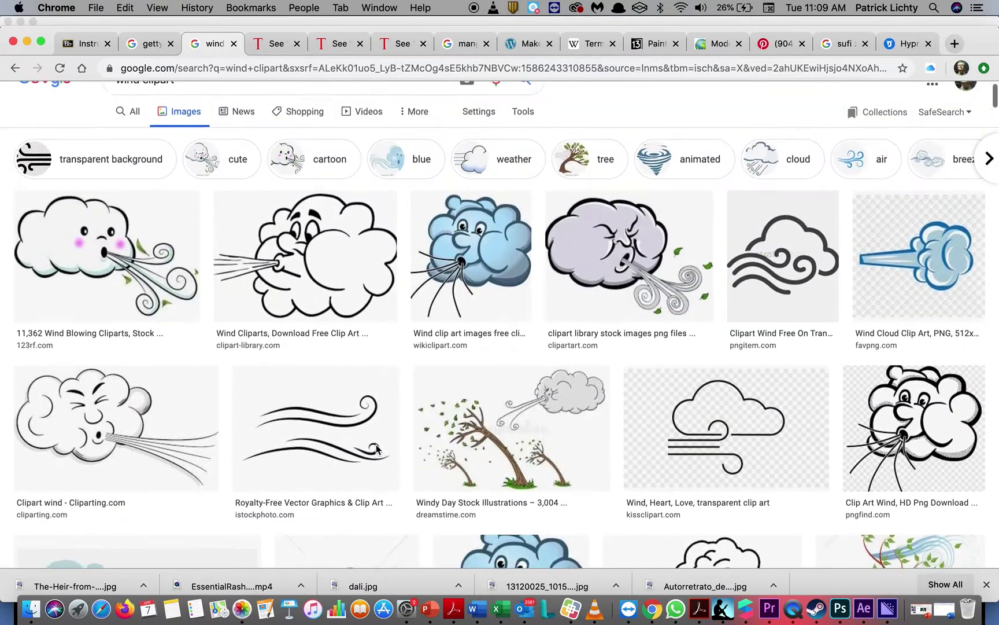
scroll(377, 450, down, 8)
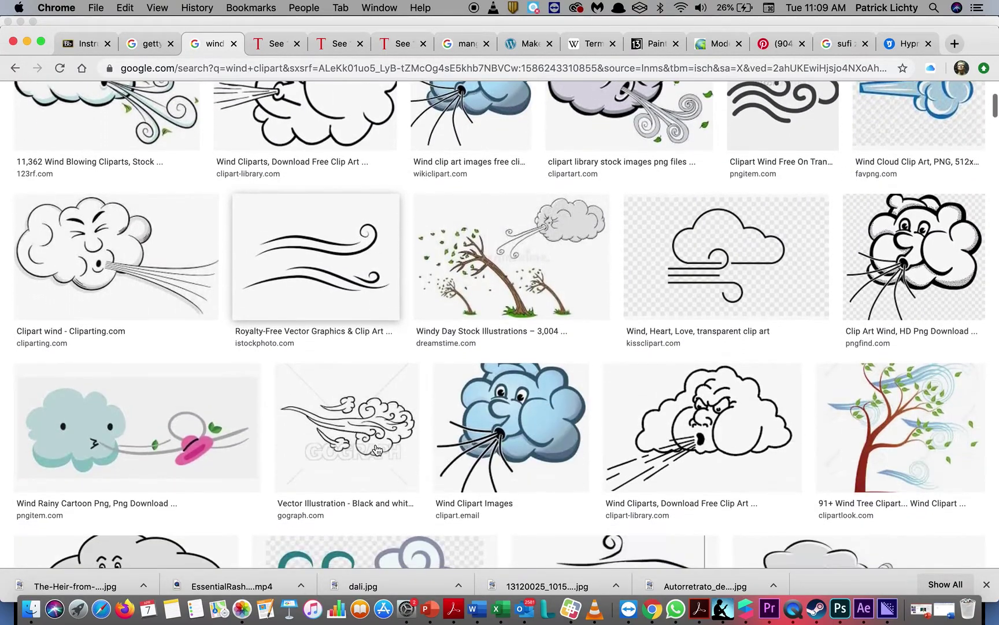
scroll(373, 440, down, 2)
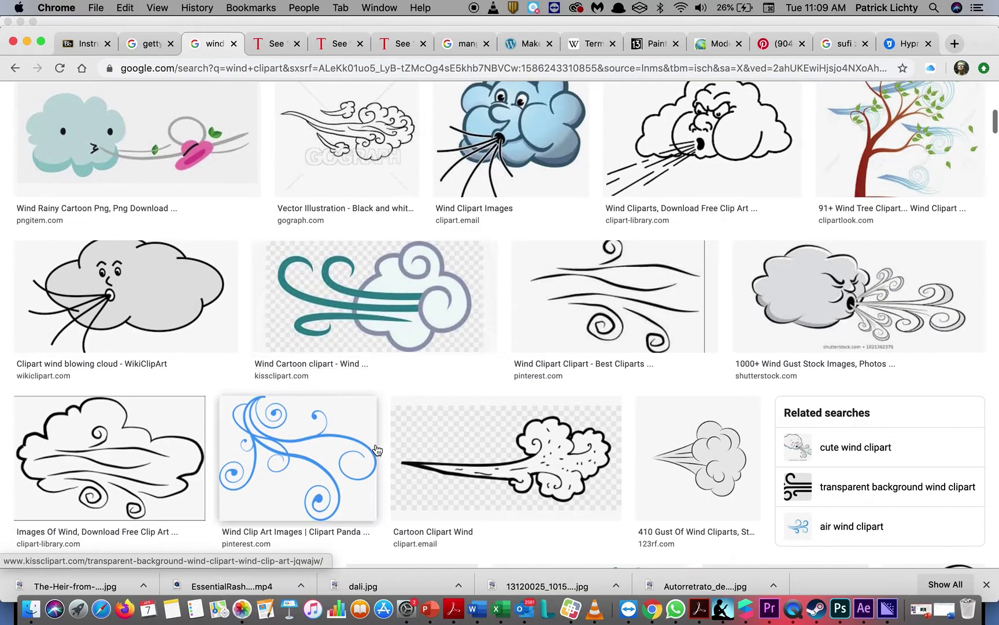
scroll(361, 387, down, 2)
scroll(361, 387, down, 4)
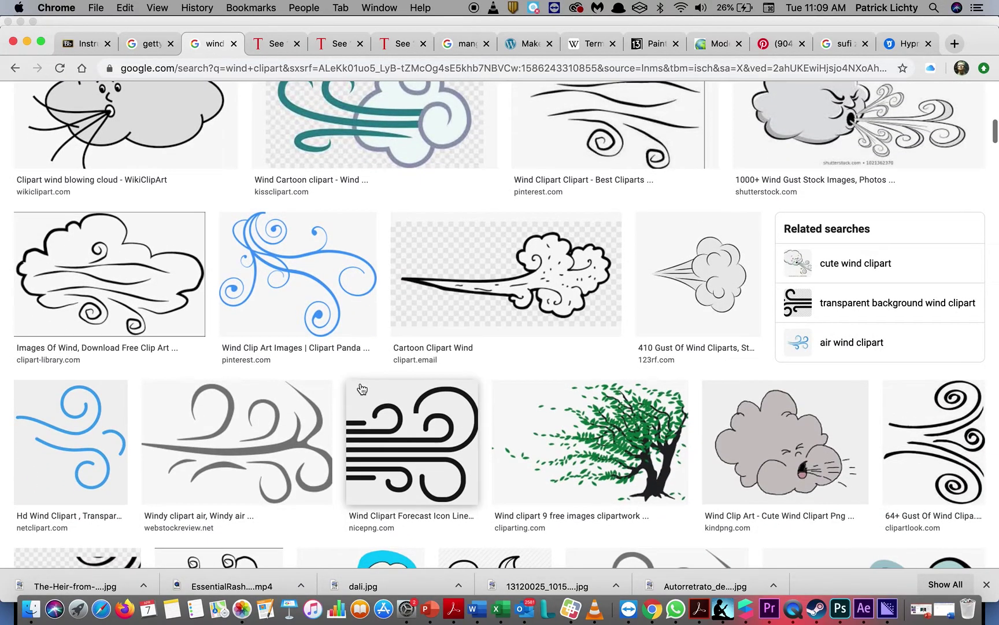
scroll(361, 387, down, 2)
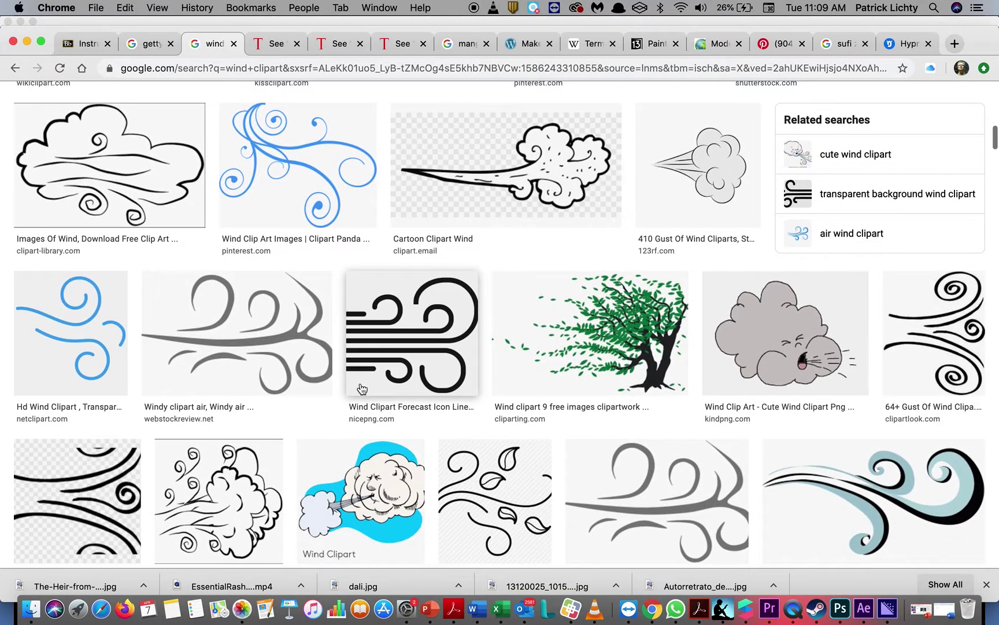
scroll(324, 312, up, 1)
click(302, 195)
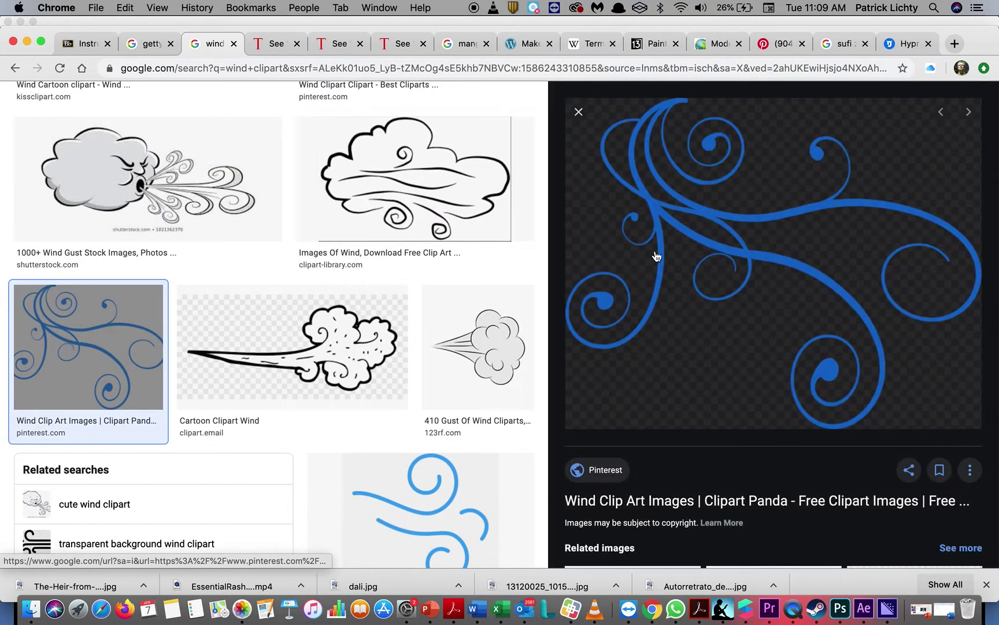
right_click(736, 258)
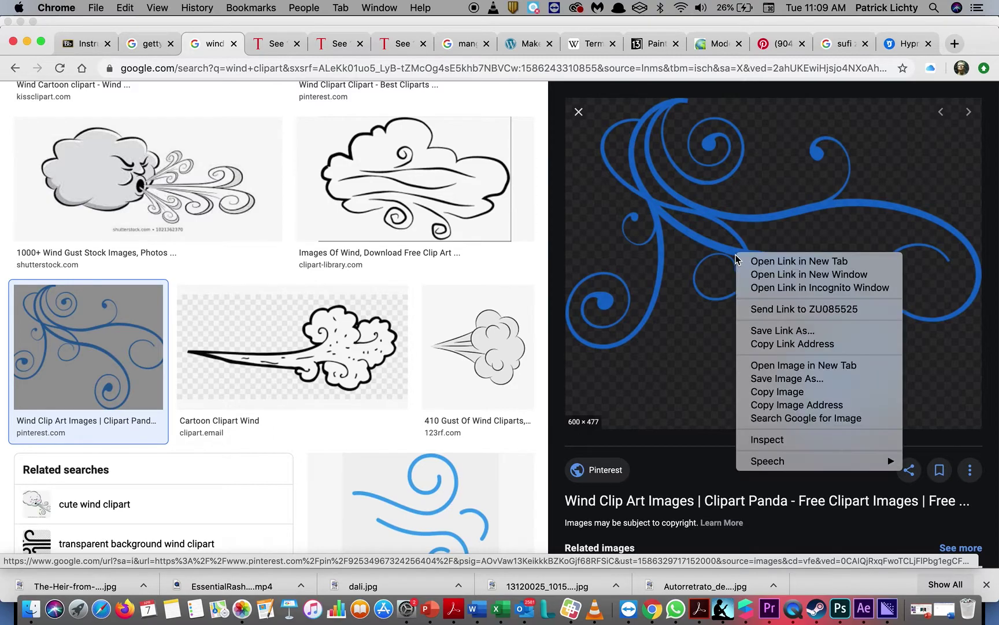
click(775, 394)
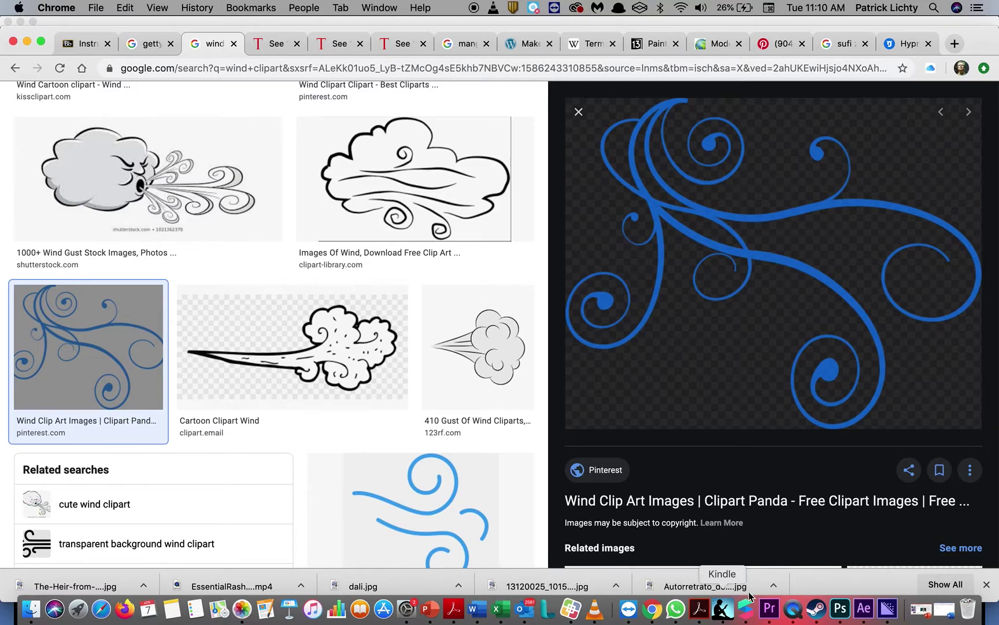
Switch to After Effects and shift Comp 1's work area to run from 0:00:09:23 to 0:00:19:00
click(864, 609)
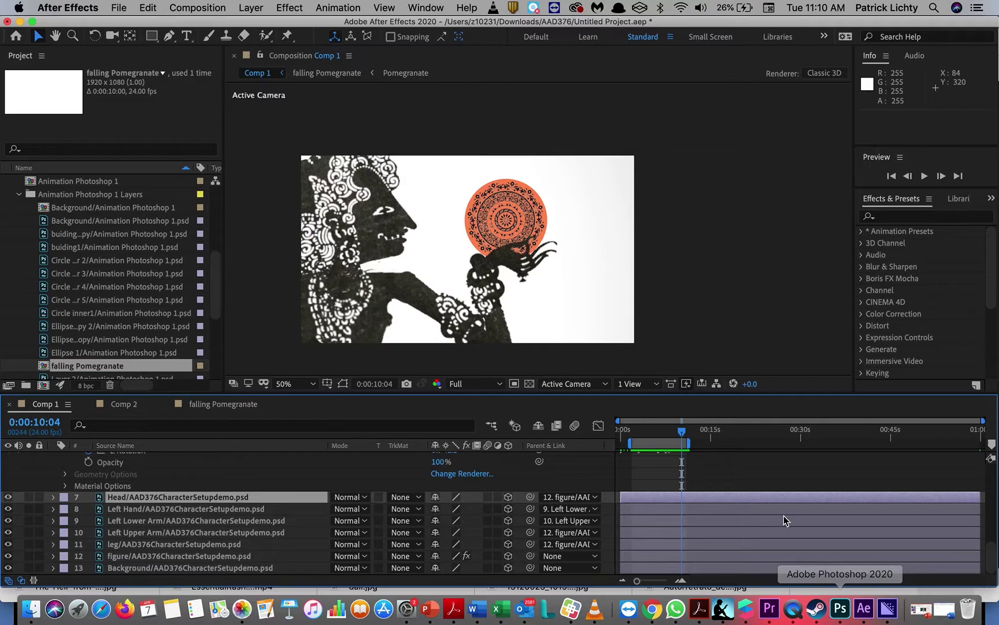
click(650, 444)
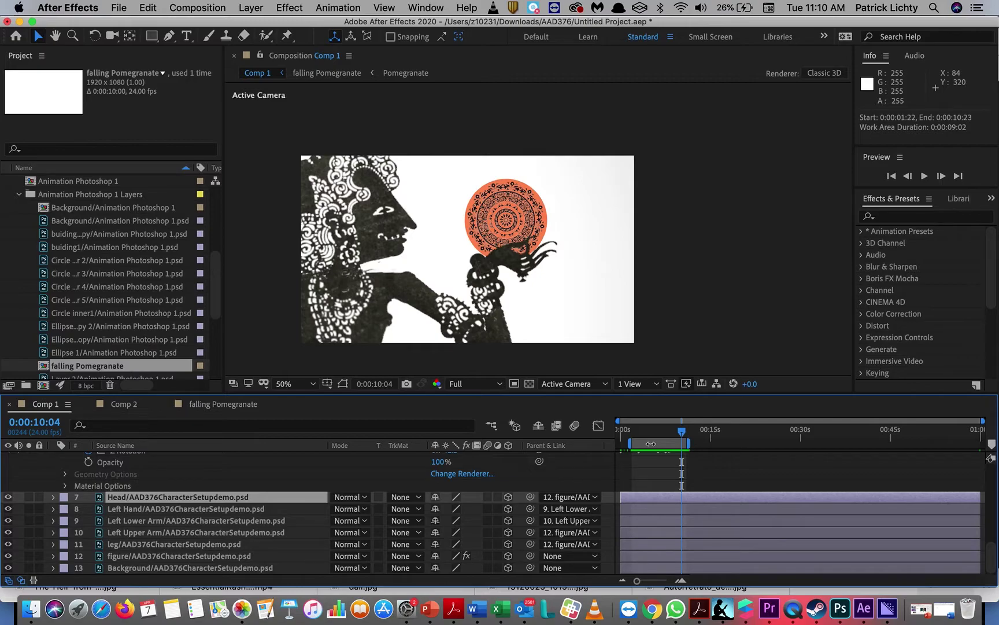
drag(651, 443, 698, 444)
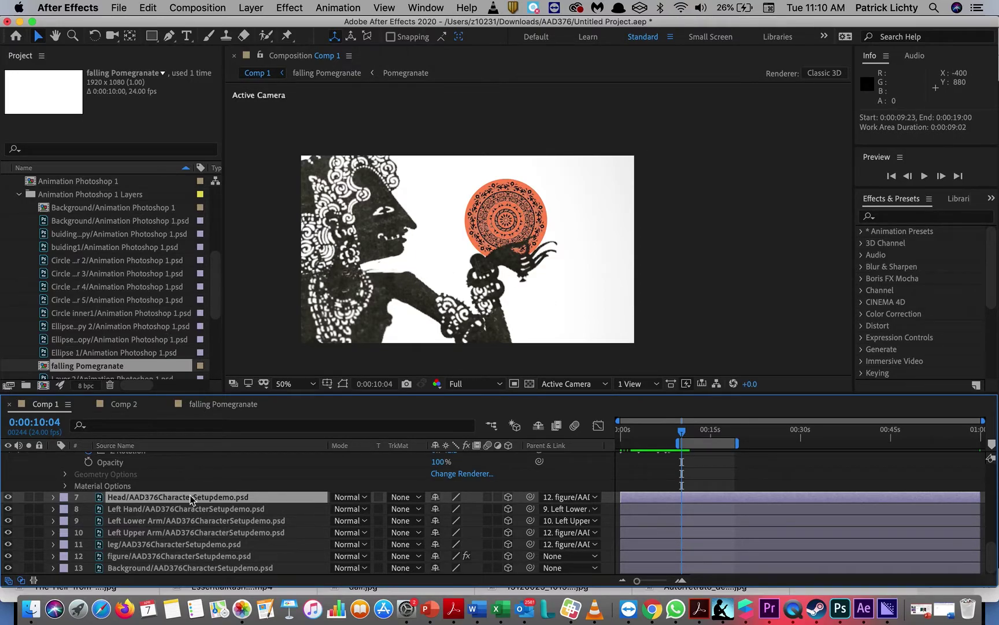
scroll(191, 499, up, 5)
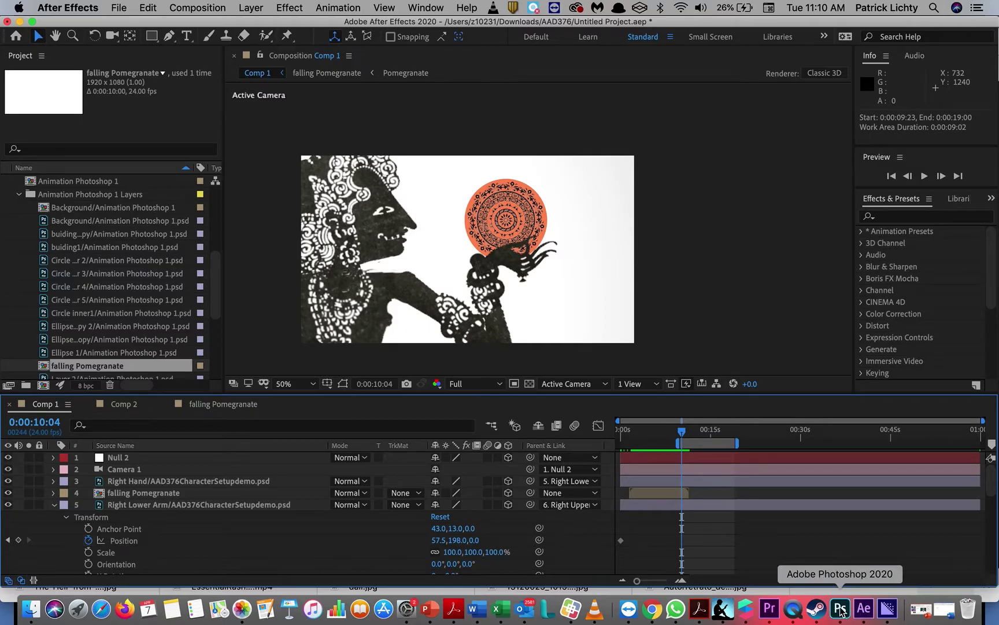
Switch back to Chrome and save the blue swirl image as a PNG named wind in the AAD376 folder
click(652, 609)
right_click(725, 225)
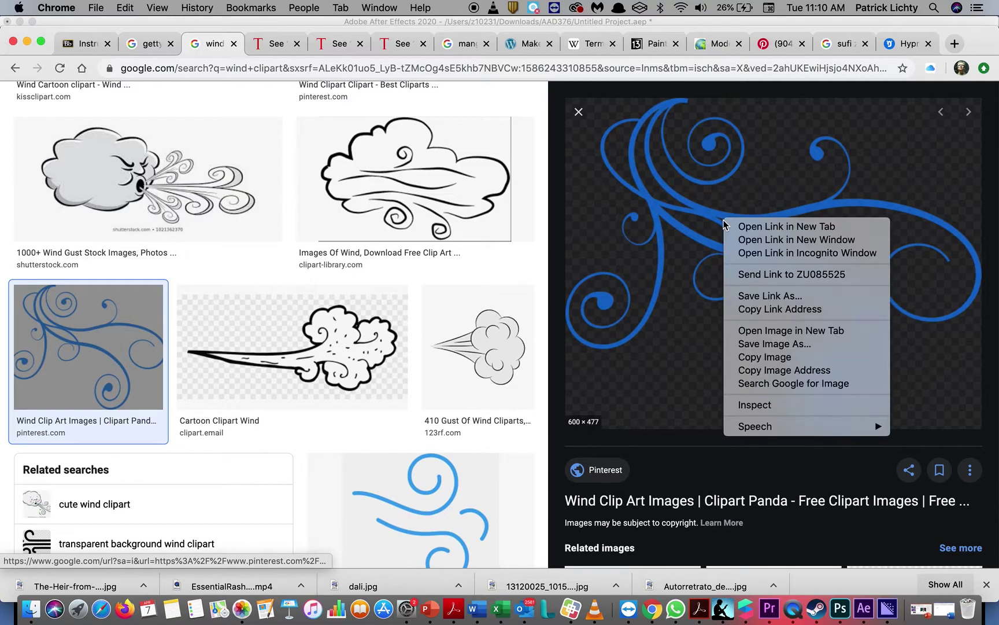
click(798, 346)
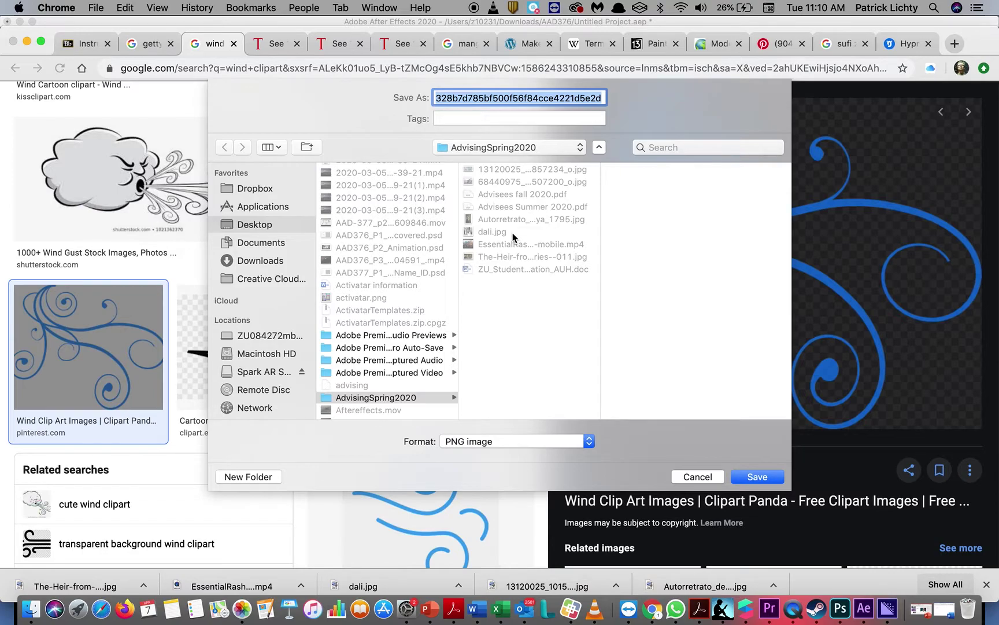
click(580, 150)
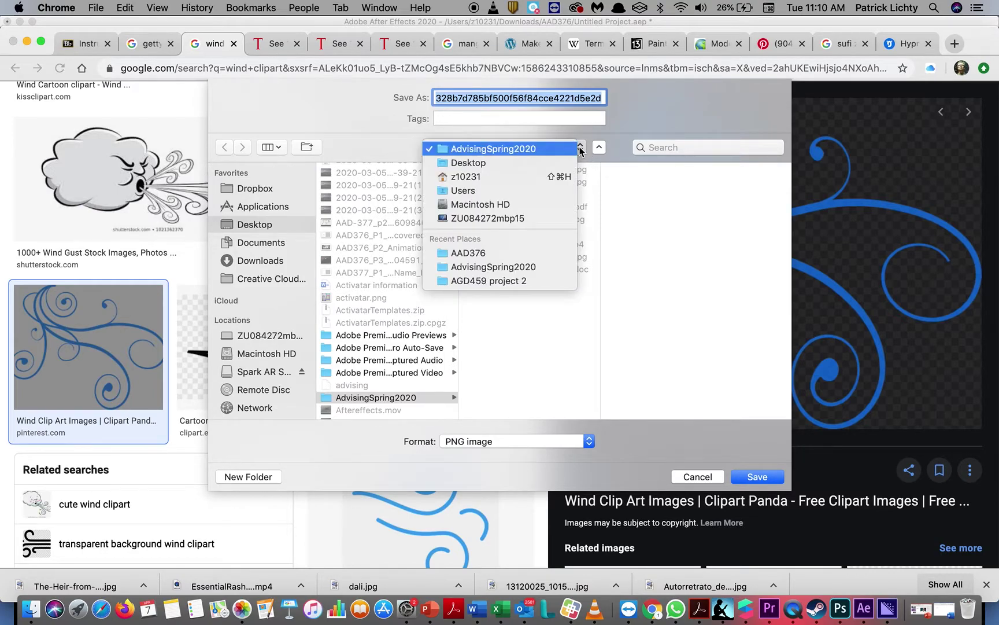
click(535, 258)
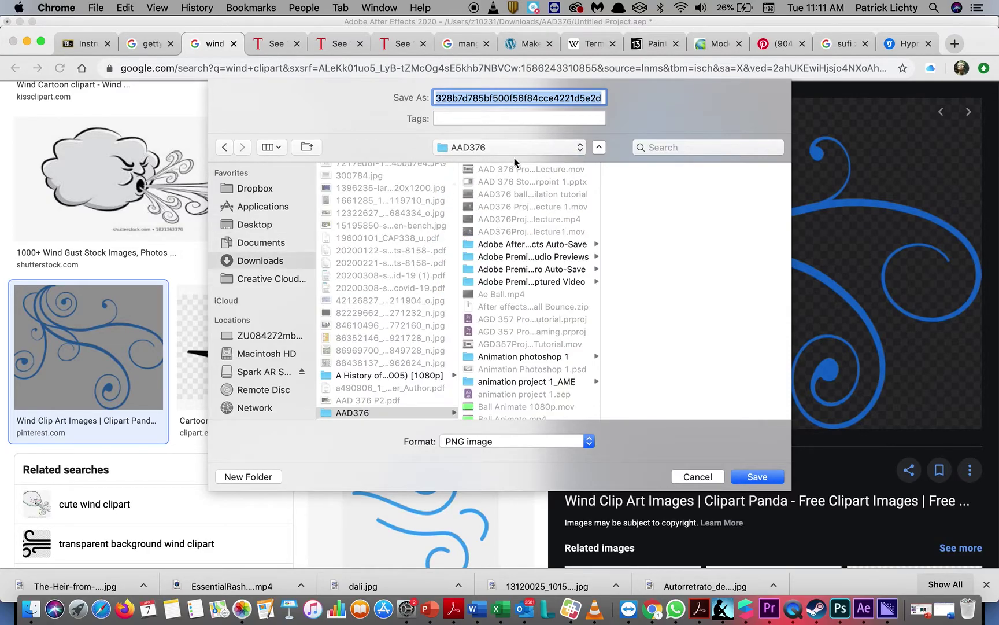
text(wind)
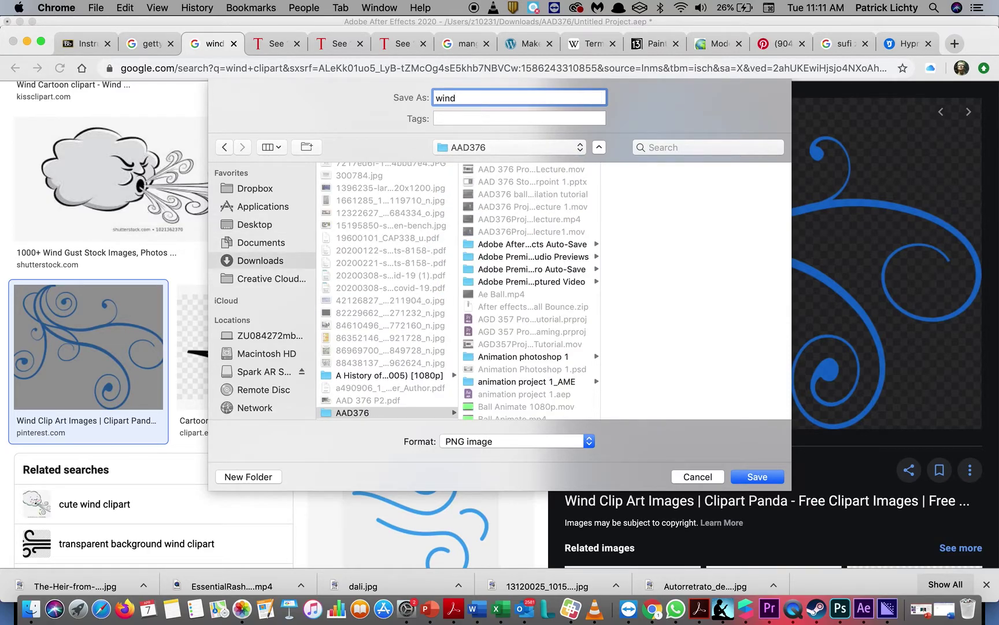
key(Return)
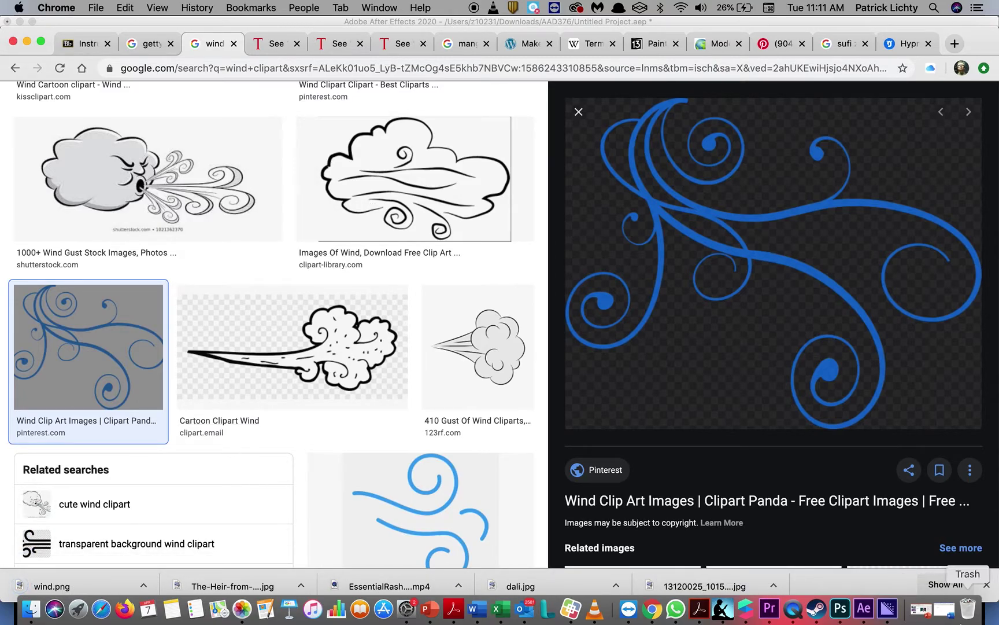
Switch to After Effects, import wind.png from the AAD376 folder and place it in Comp 1 directly below Camera 1
click(863, 608)
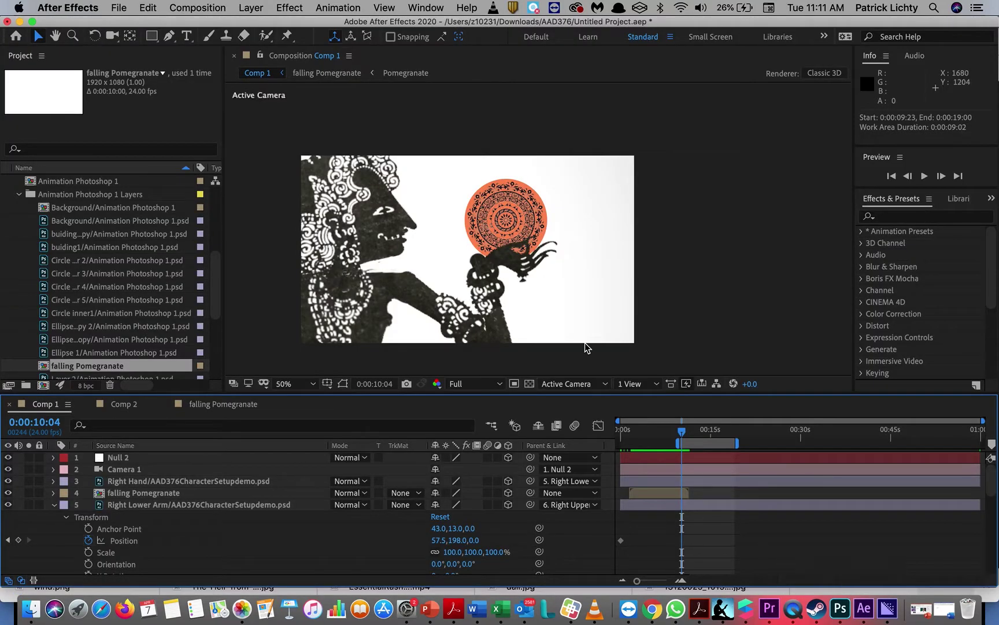
click(121, 8)
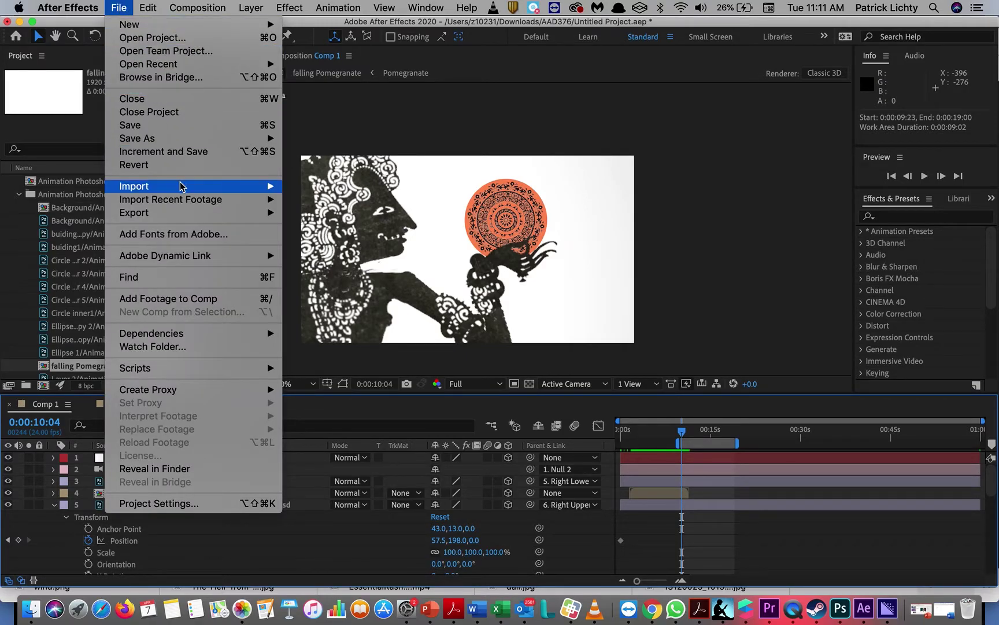
mouse_move(266, 185)
click(301, 186)
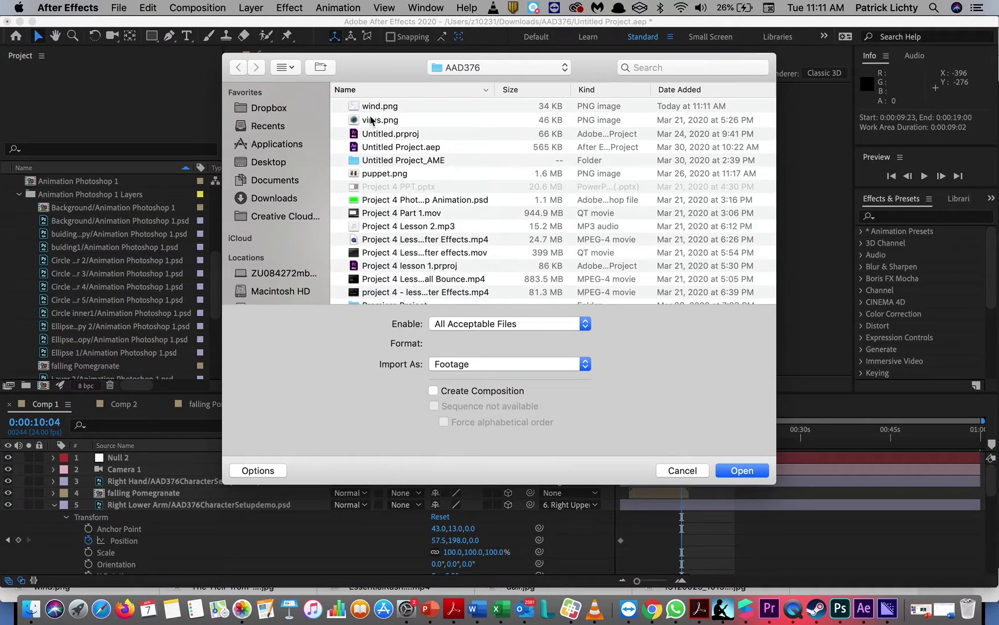
double_click(368, 106)
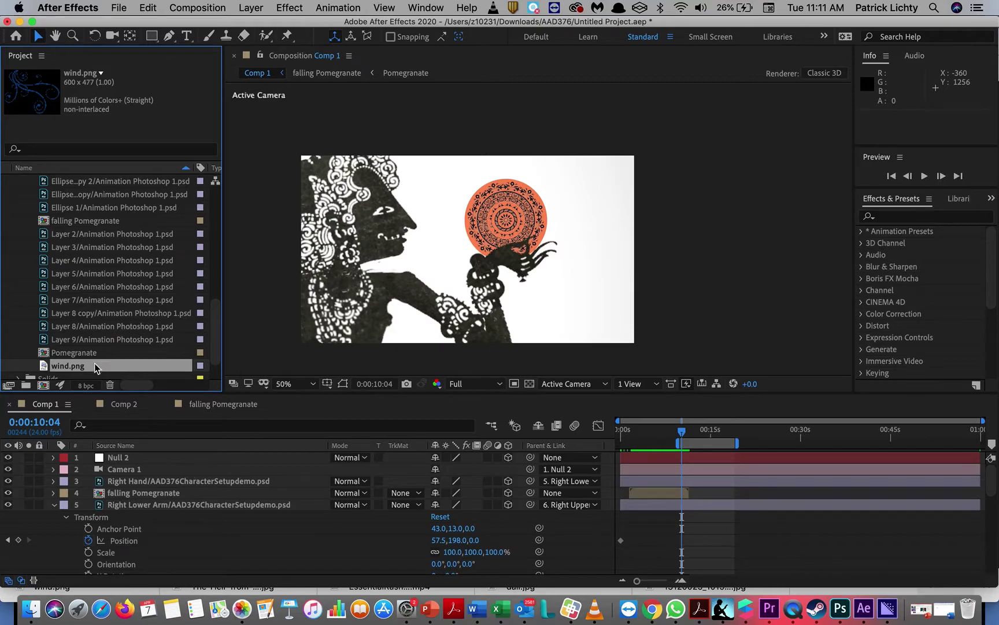
drag(68, 371, 143, 482)
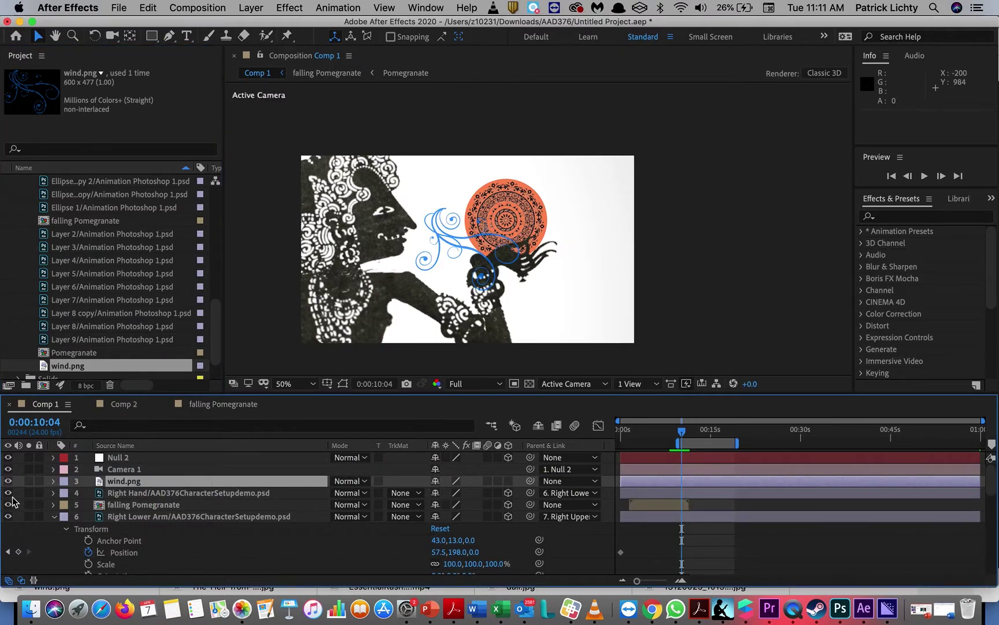
Rotate the wind.png layer to -68° and move it to the puppet's mouth, at about 876, 432
click(54, 481)
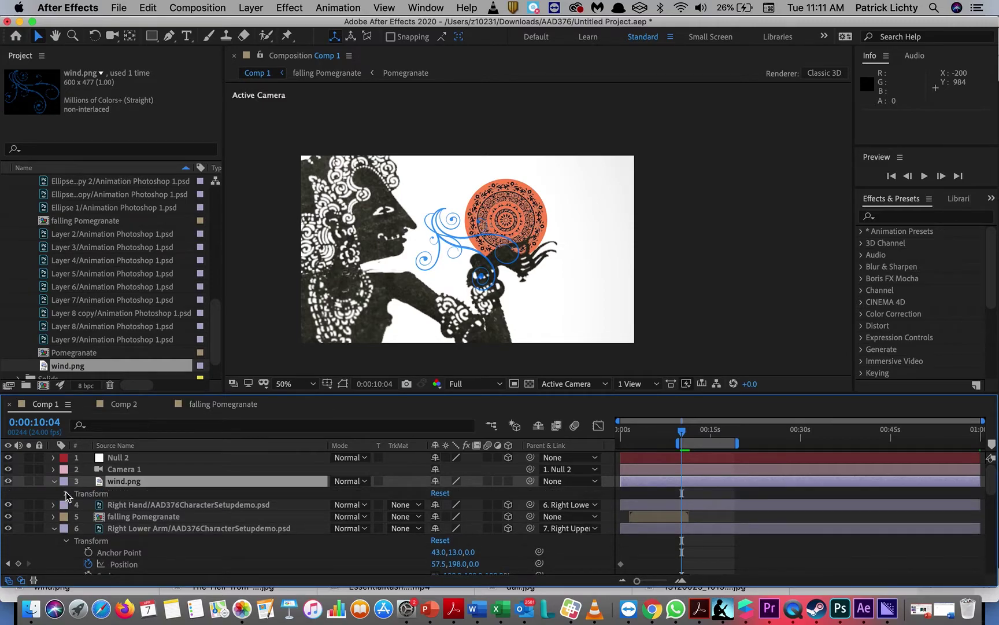
click(67, 494)
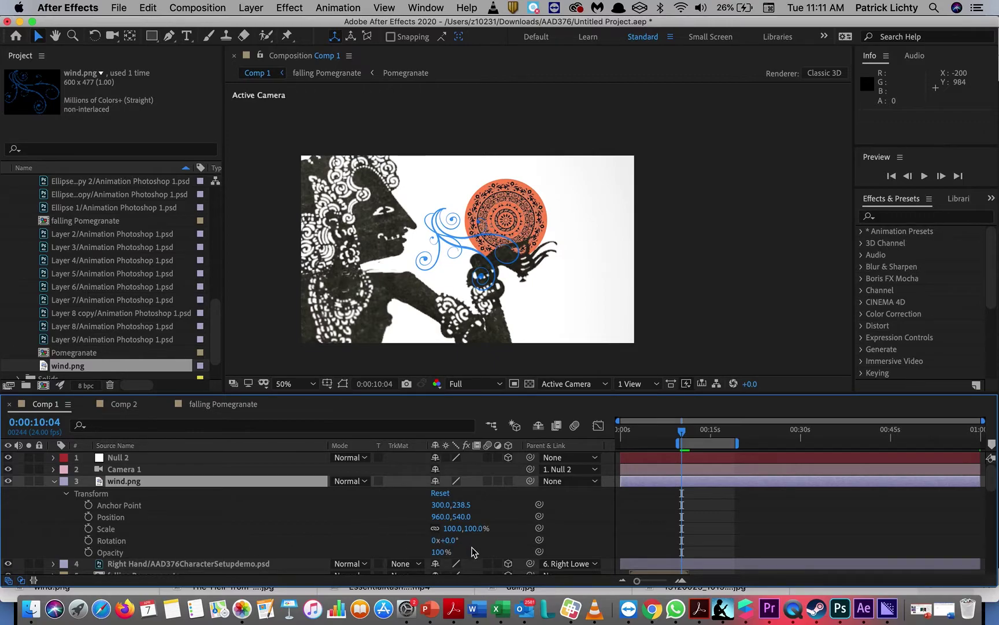
drag(453, 546, 410, 547)
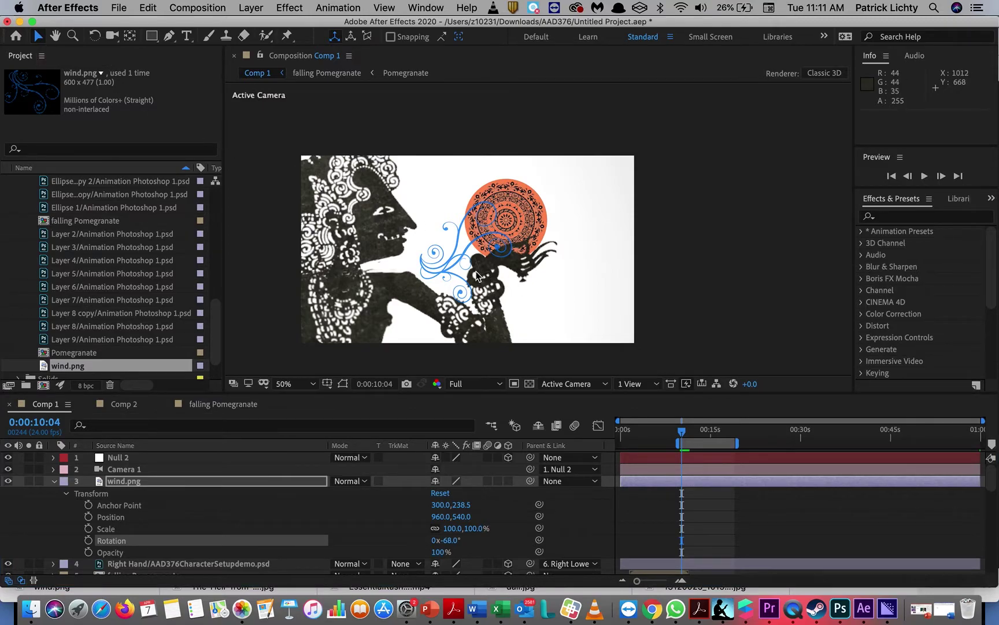
click(454, 267)
drag(454, 267, 440, 245)
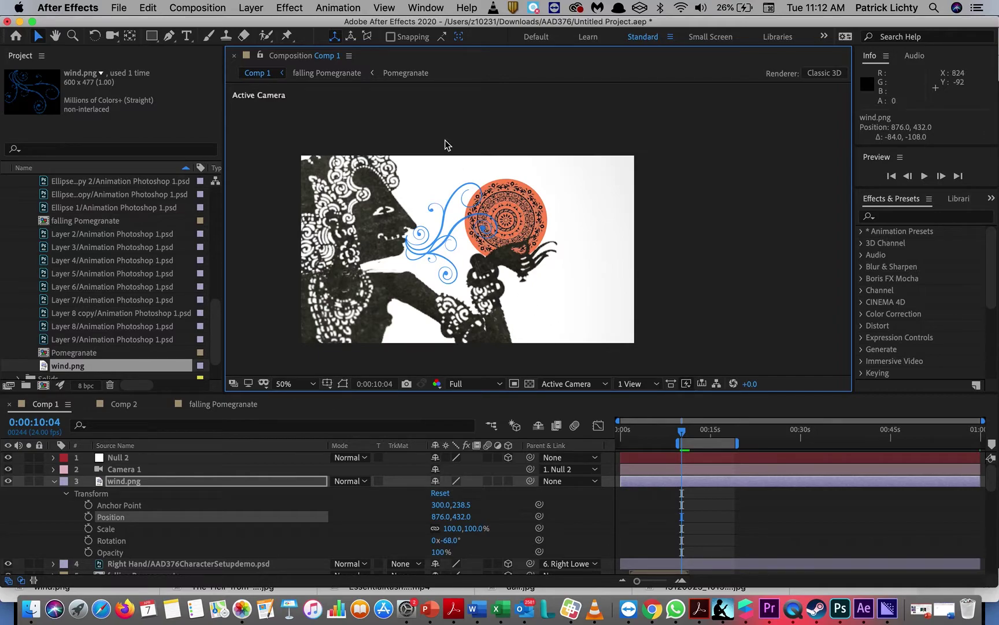
Move the wind.png layer to the empty area below and right of the pomegranate, at about 1568, 736
click(135, 35)
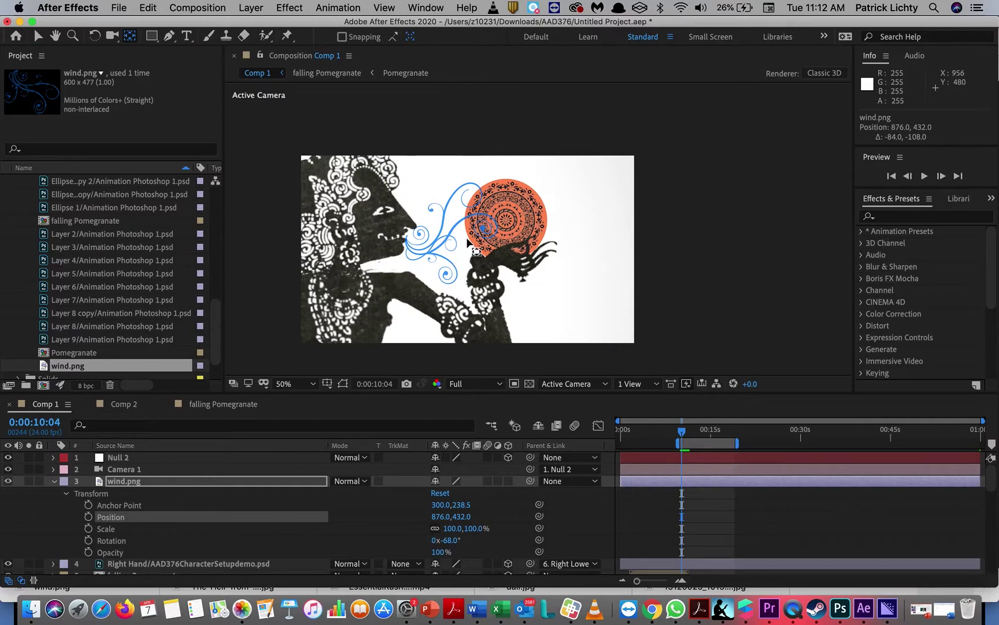
click(476, 230)
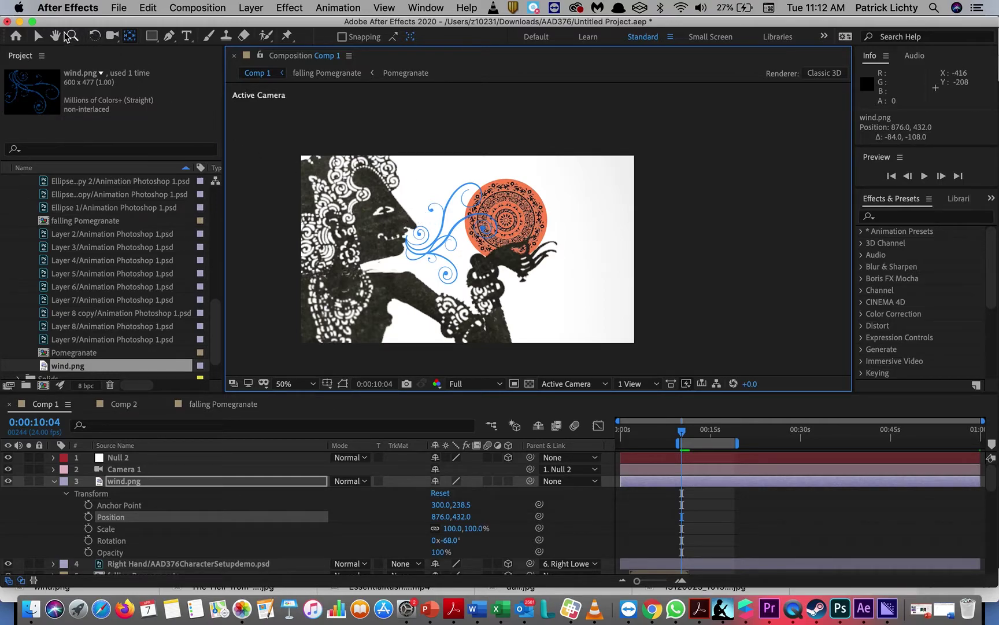
click(39, 37)
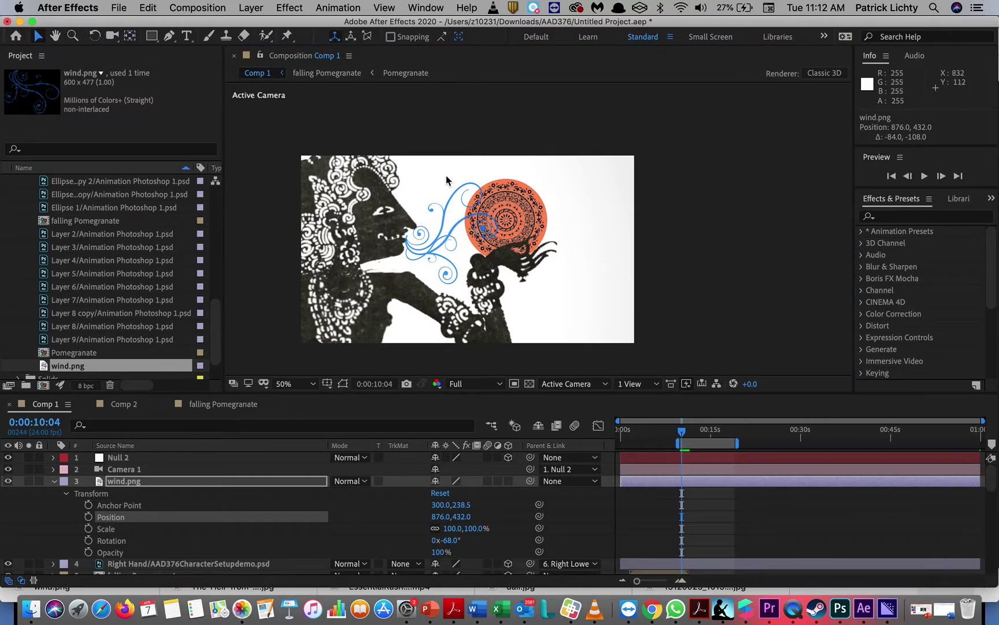
drag(452, 204, 568, 260)
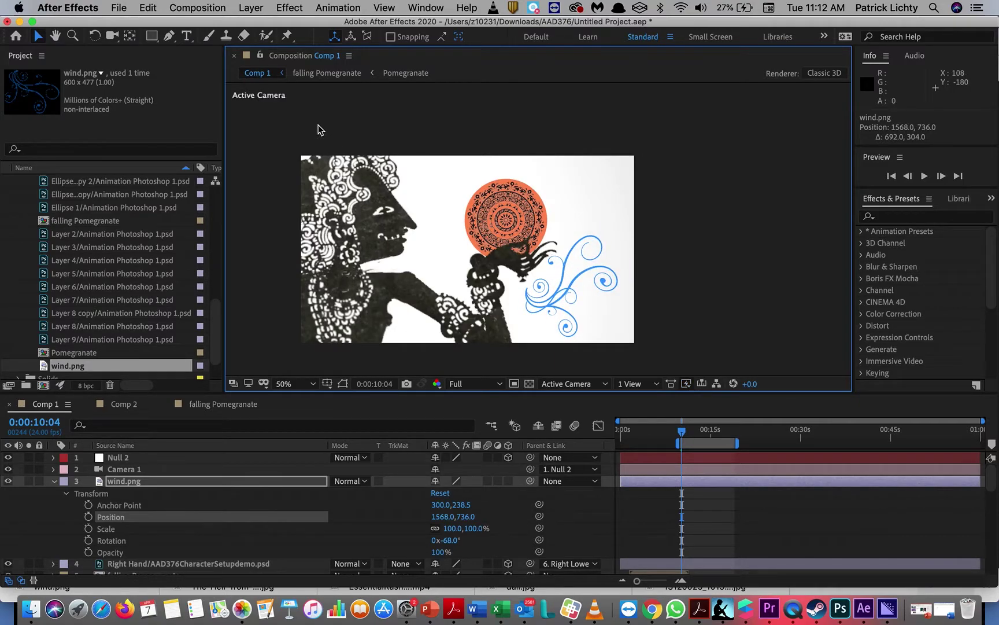
Rotate the wind.png layer to about -52.9° with the Rotation tool
click(130, 36)
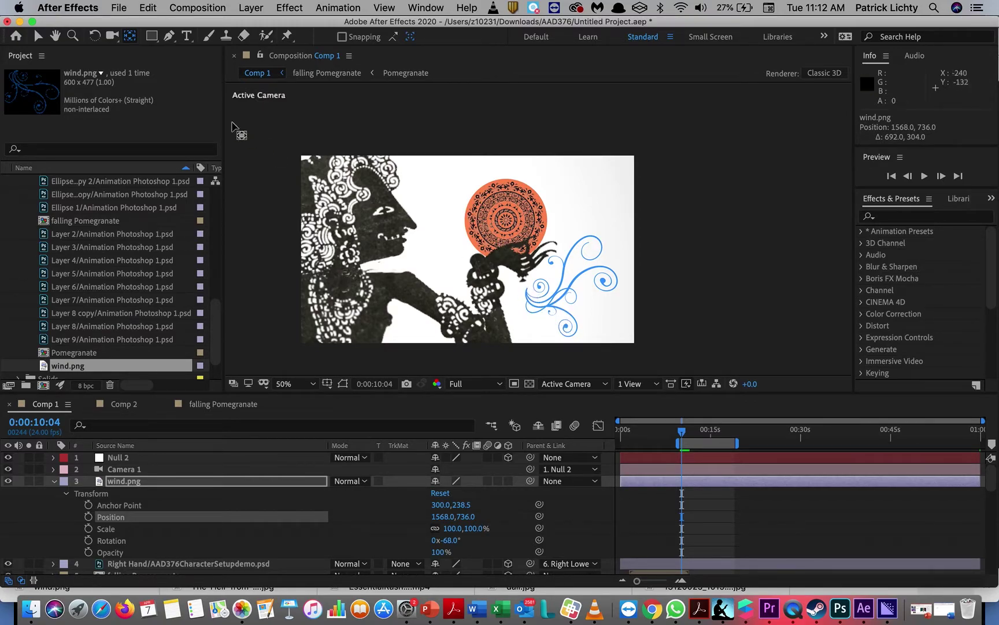
click(95, 37)
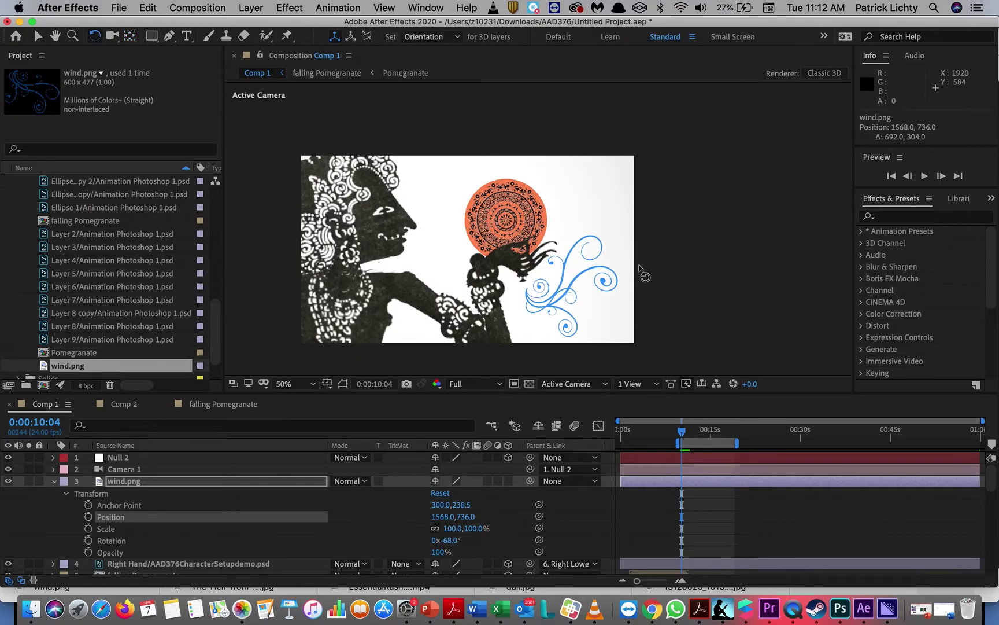
mouse_move(604, 269)
mouse_down()
mouse_move(574, 248)
mouse_move(613, 252)
mouse_move(620, 278)
mouse_move(614, 269)
mouse_up()
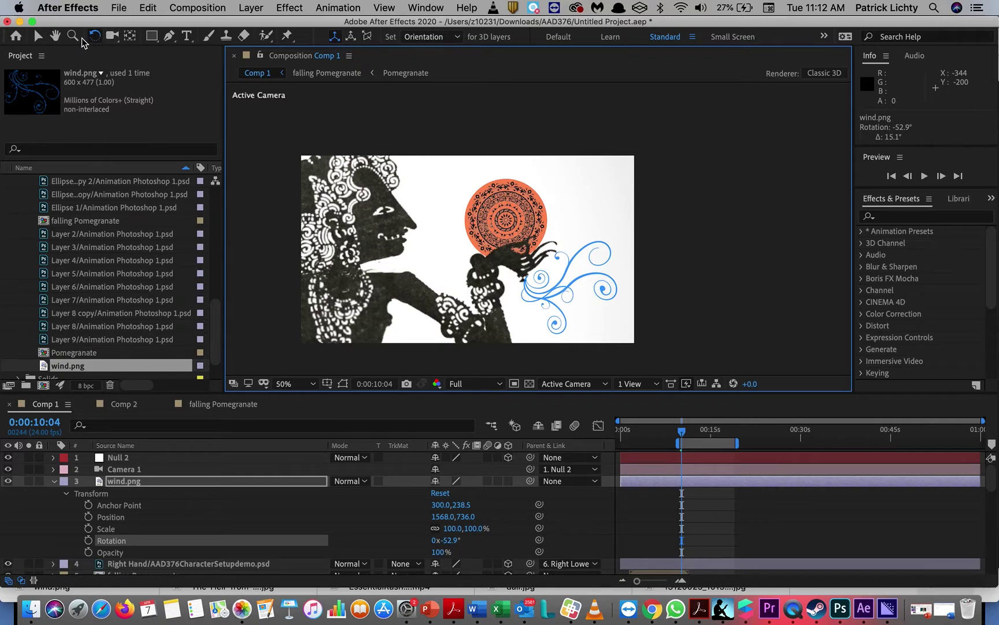
Move the wind.png anchor point to the swirls' base, about 139, 19, and place the layer at the puppet's mouth, about 616, 488
click(130, 35)
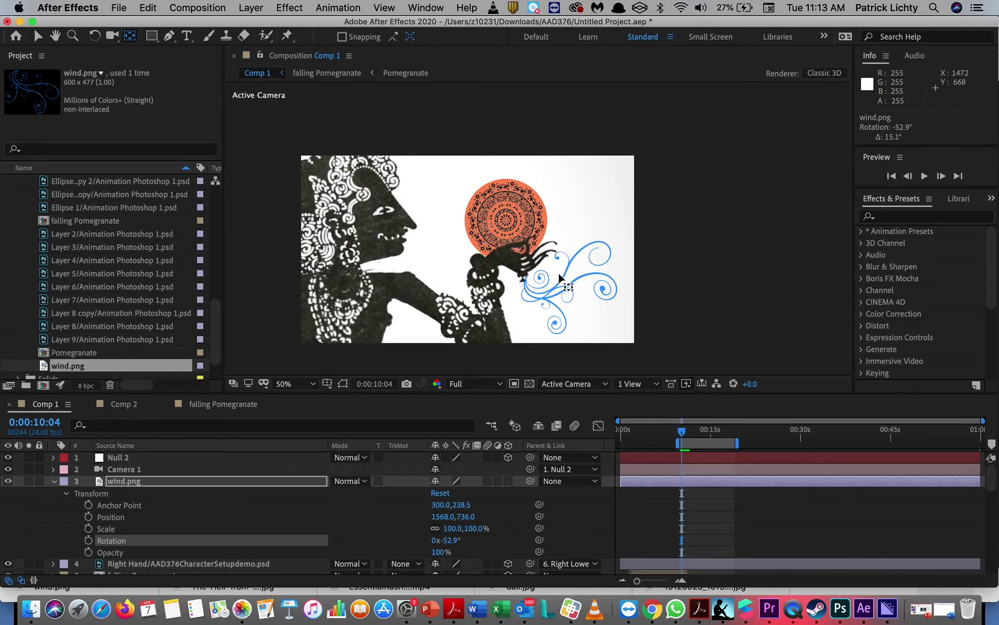
drag(557, 275, 370, 243)
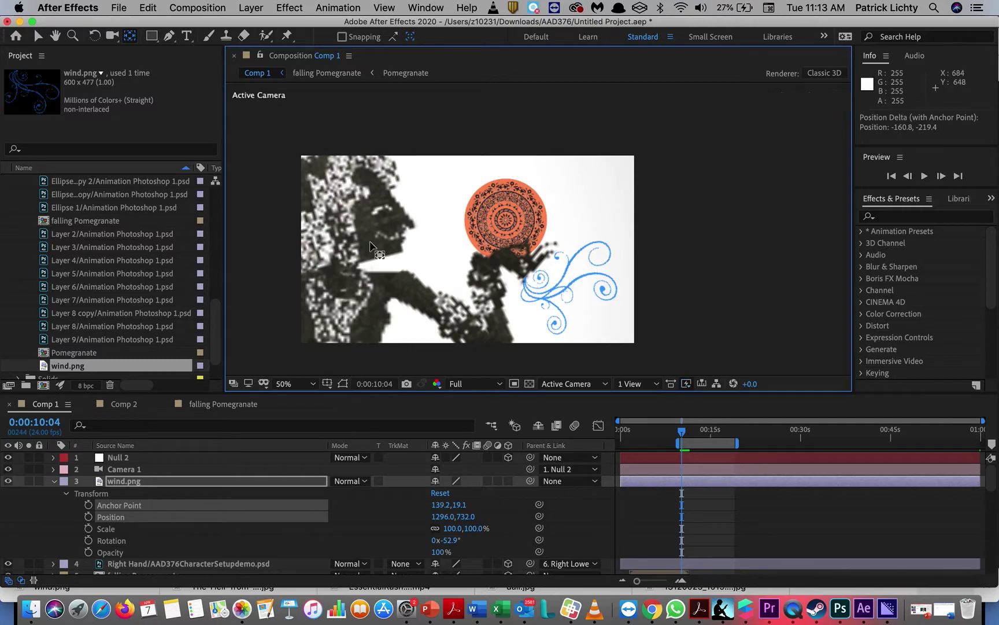
click(40, 36)
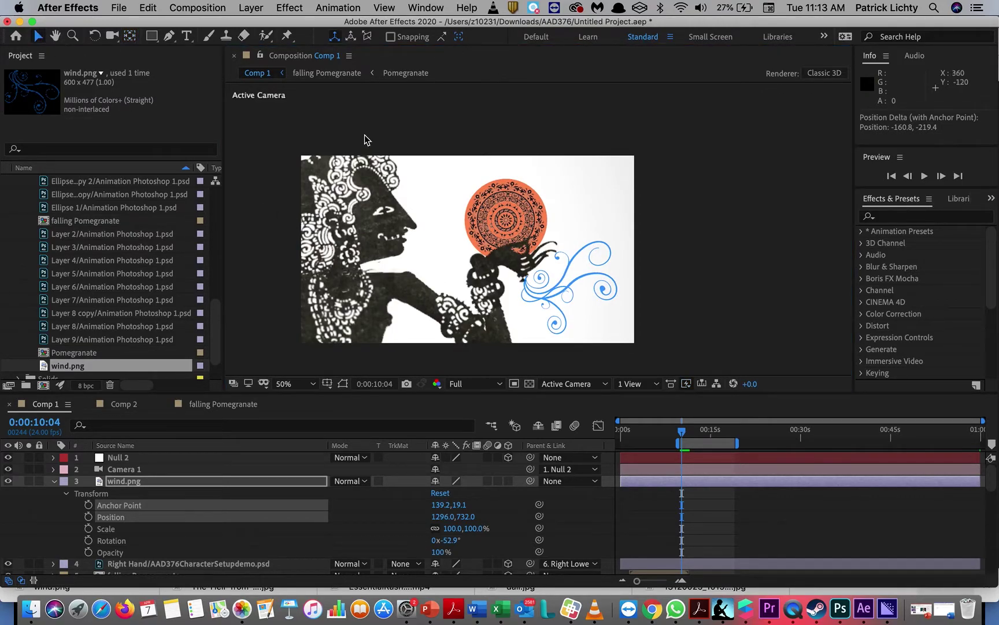
drag(593, 279, 481, 240)
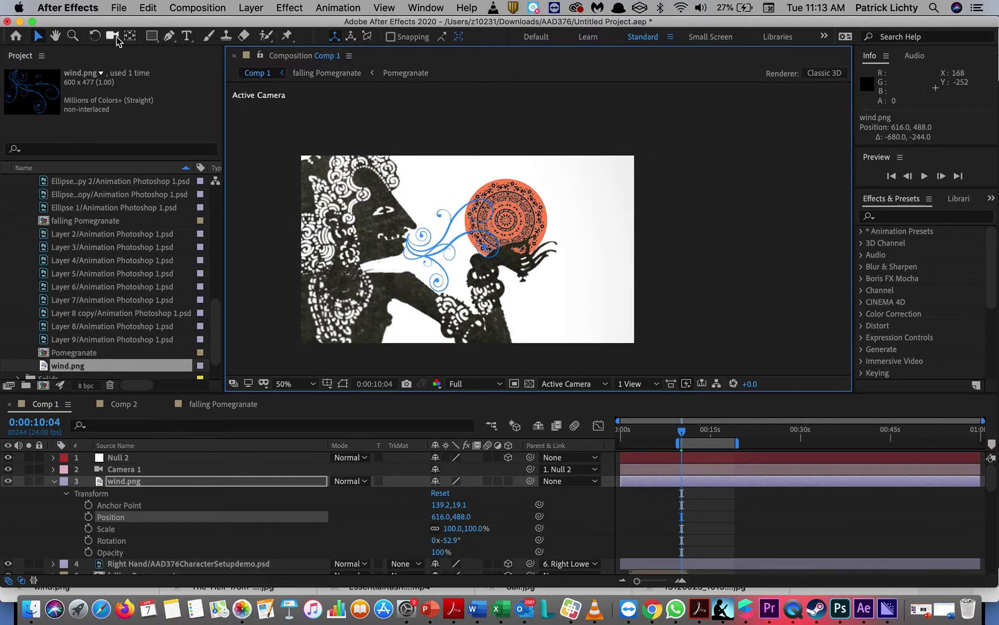
Rotate wind.png to about -74.6° with the Rotation tool and add Position, Scale and Rotation keyframes at 0:00:10:04
click(99, 37)
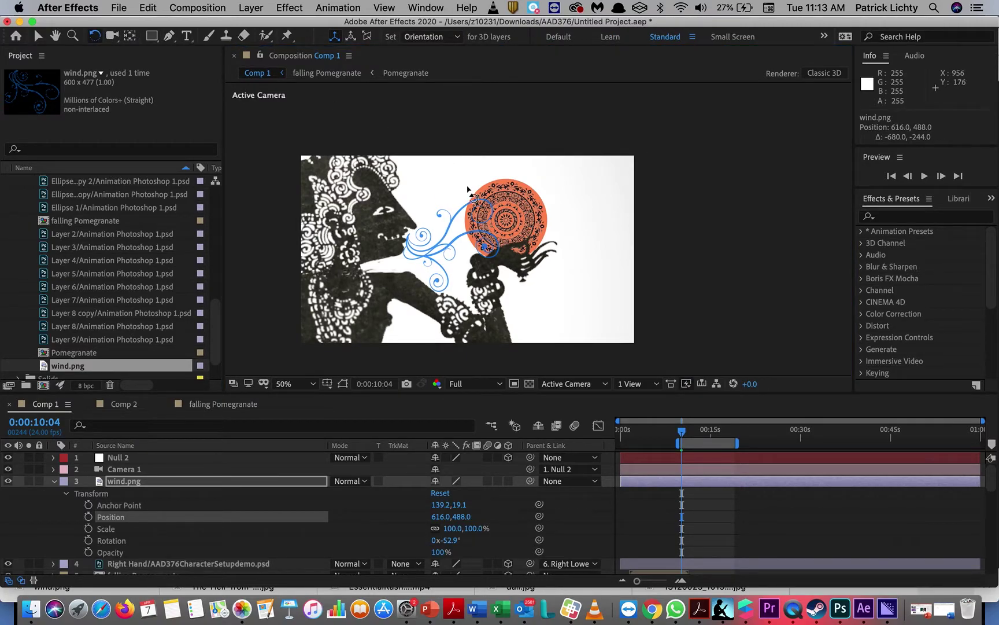
drag(467, 221, 450, 198)
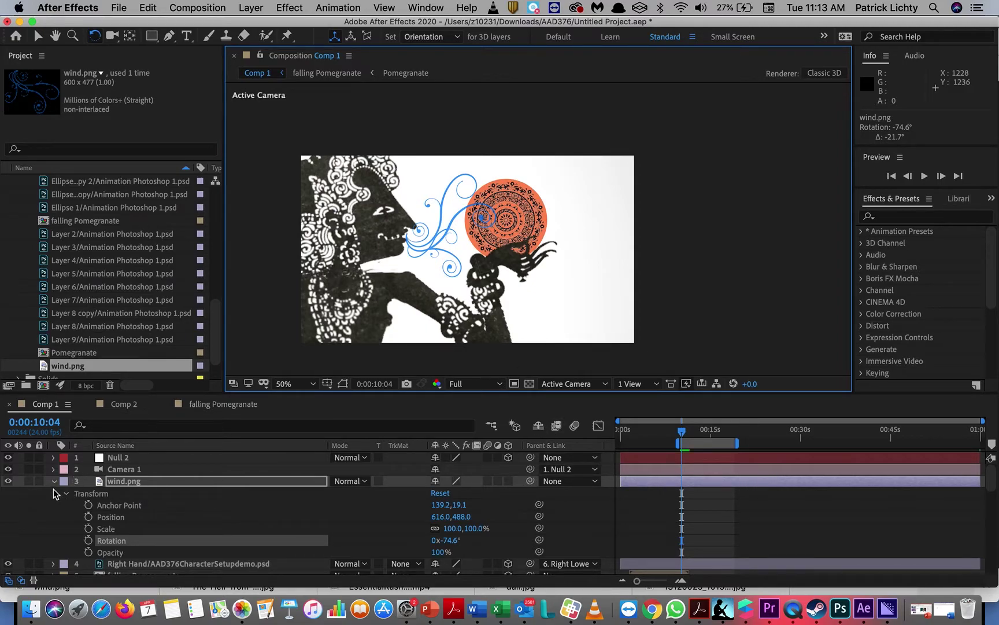
click(89, 517)
click(89, 528)
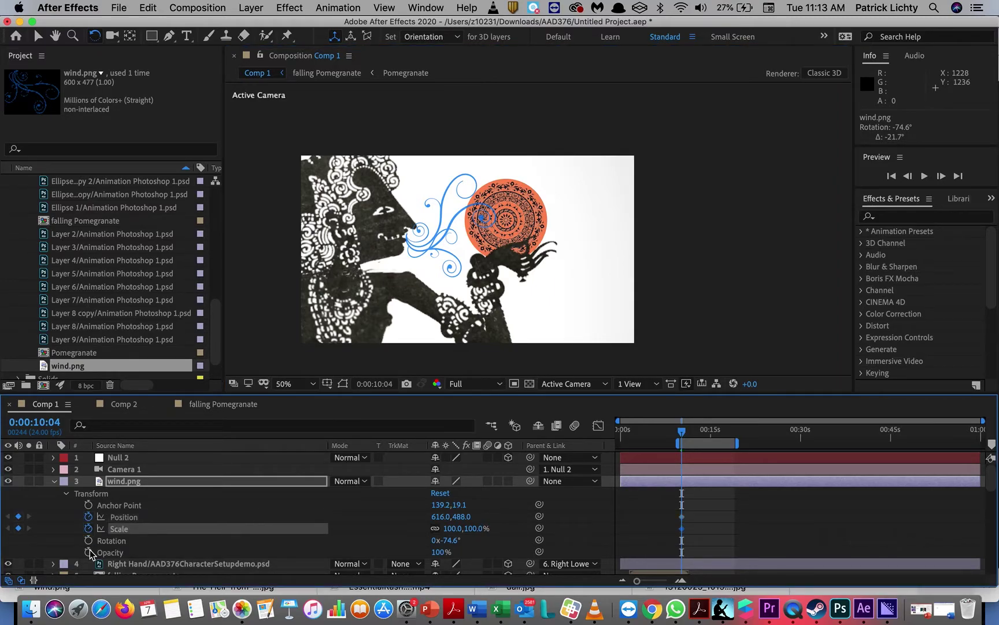
click(89, 540)
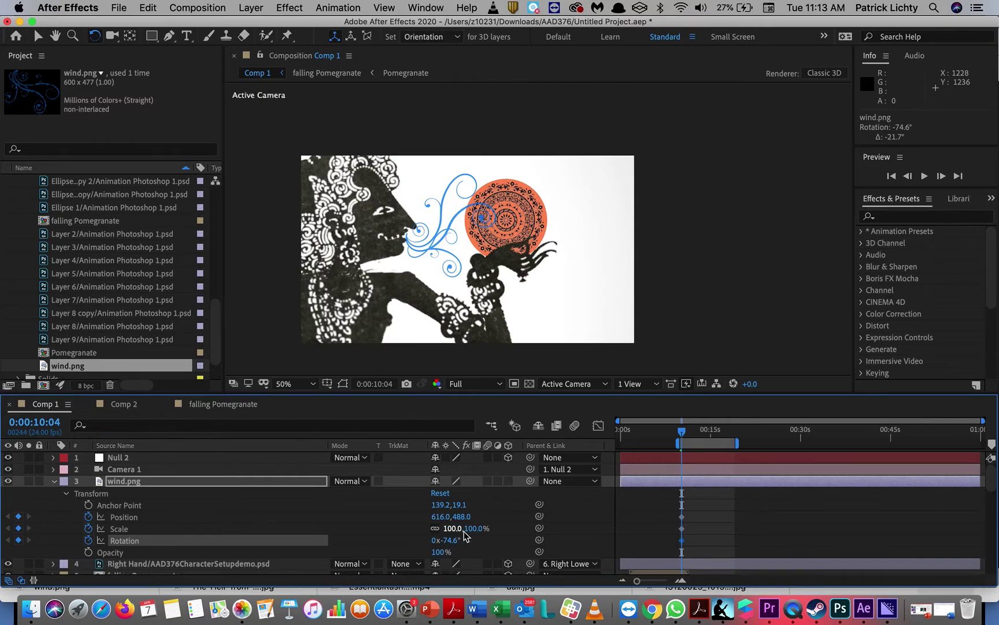
Animate the wind.png scale from 27% at 0:00:10:04 to 97% at 0:00:14:05
drag(470, 528, 430, 542)
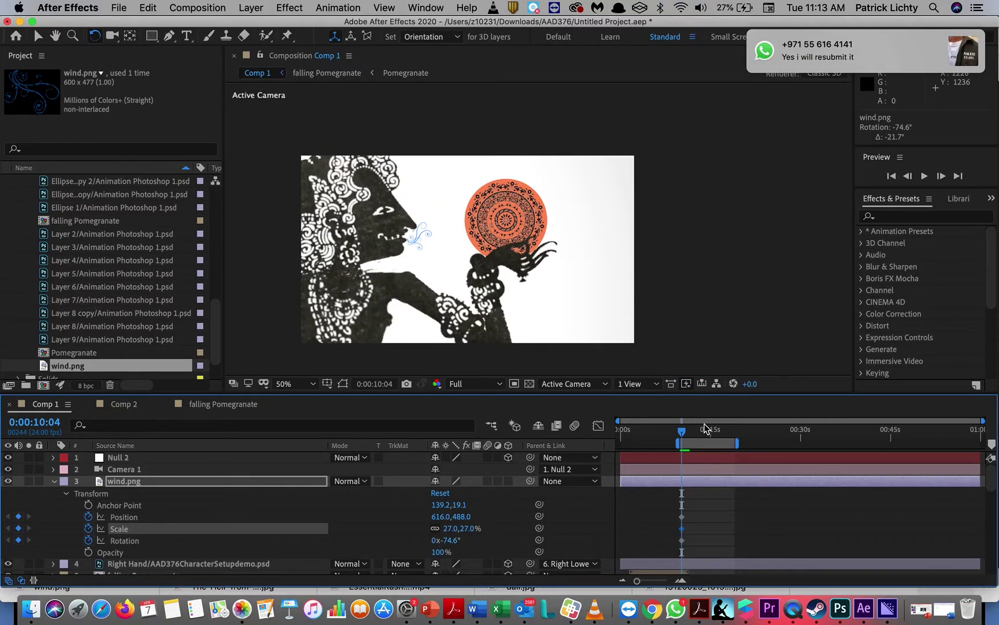
mouse_move(682, 435)
mouse_down()
mouse_move(697, 436)
mouse_move(688, 438)
mouse_up()
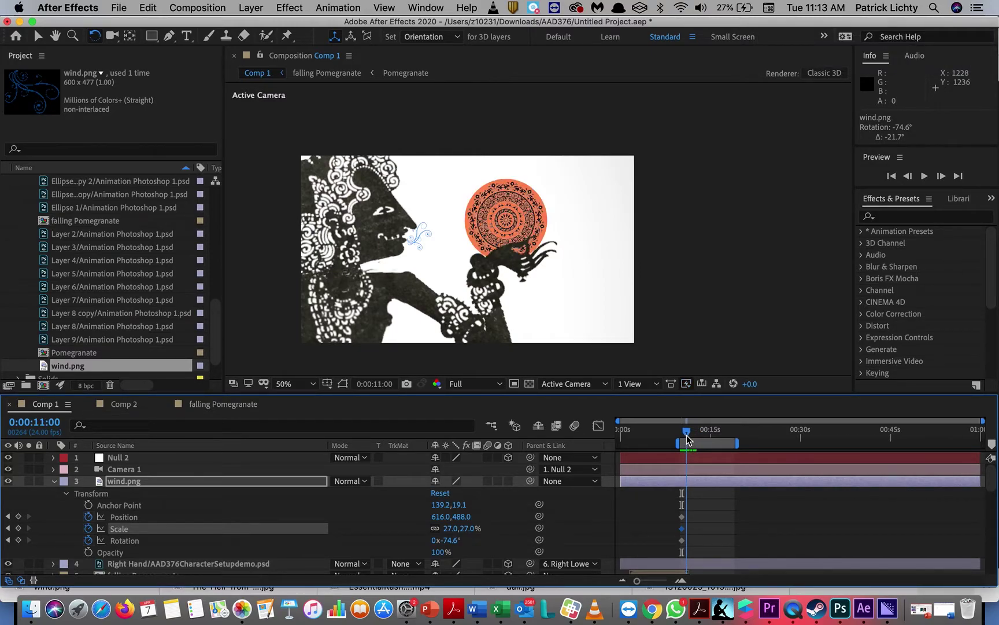
drag(688, 439, 707, 442)
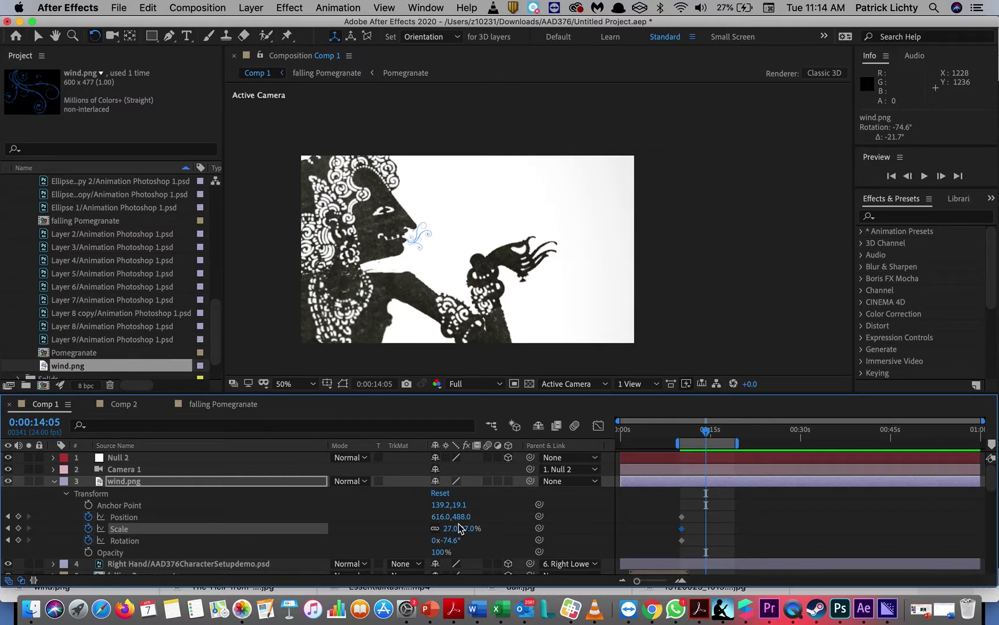
drag(466, 528, 543, 556)
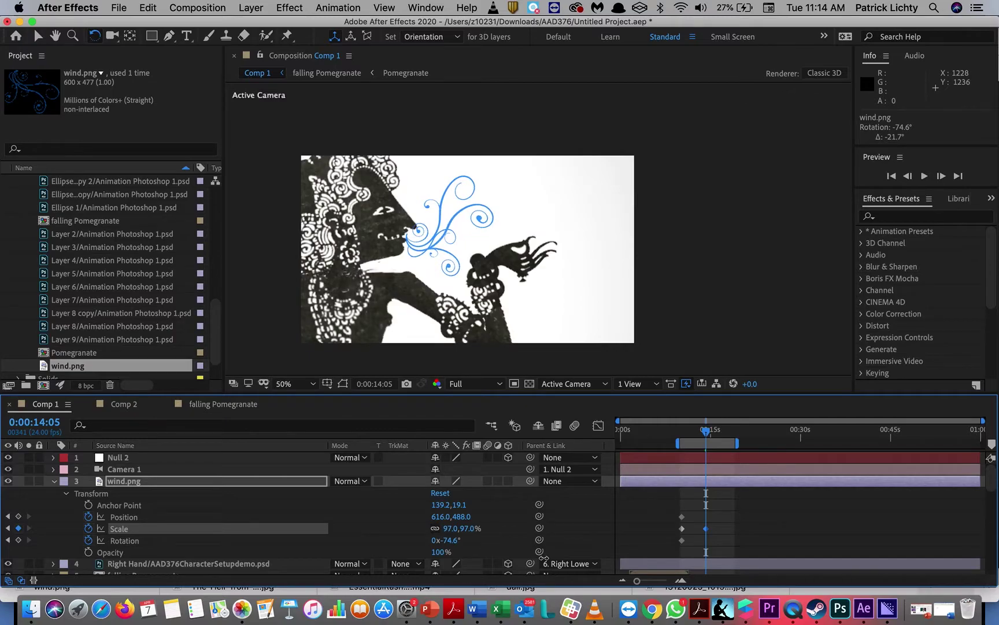
Shift the falling Pomegranate layer to start at 0:00:09:14 and delete its first Position keyframe
scroll(546, 558, down, 3)
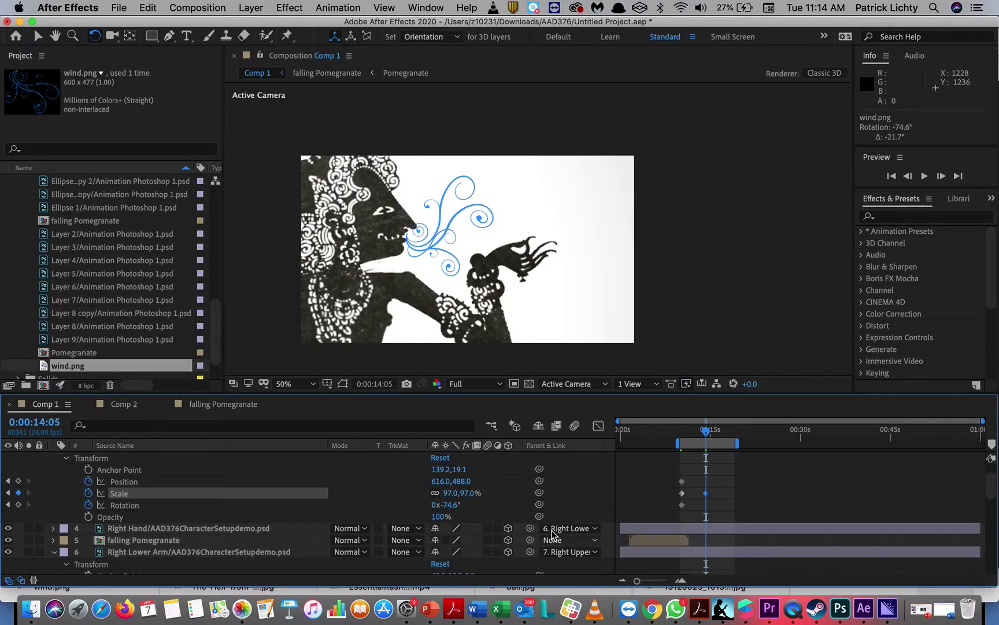
drag(645, 541, 695, 549)
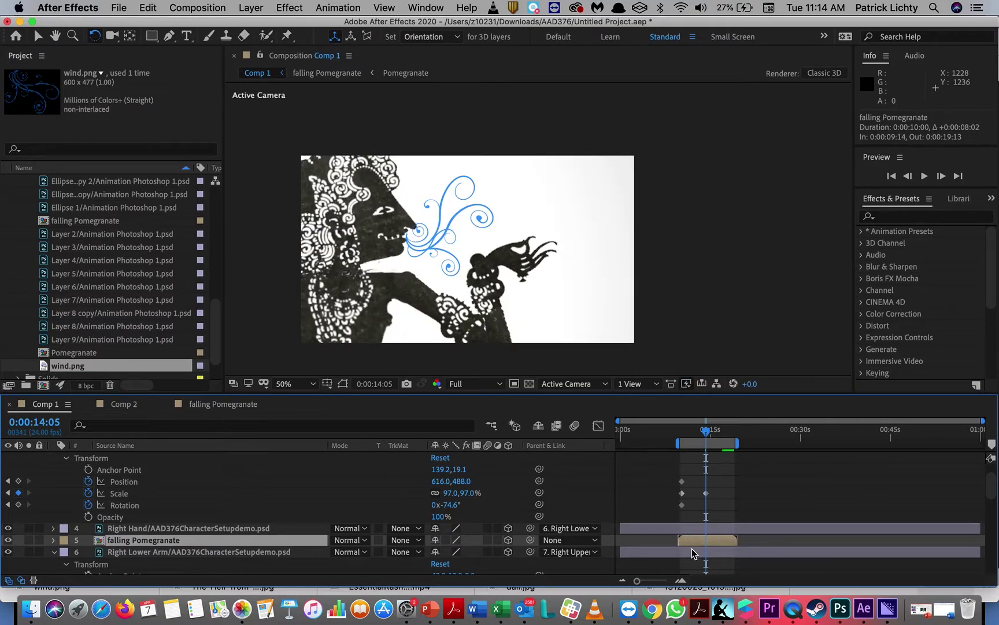
click(54, 541)
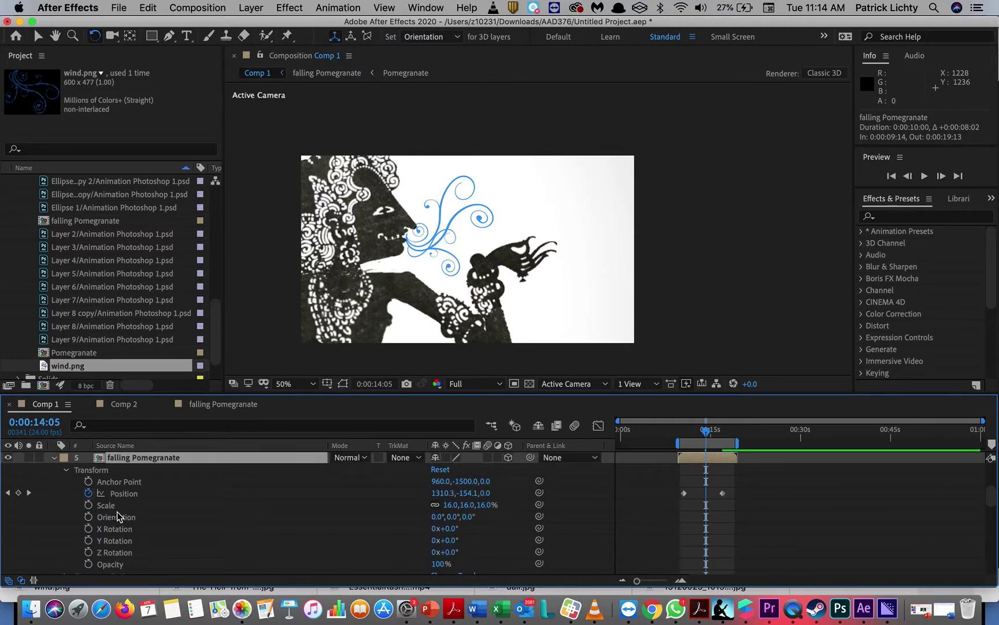
drag(692, 485, 681, 503)
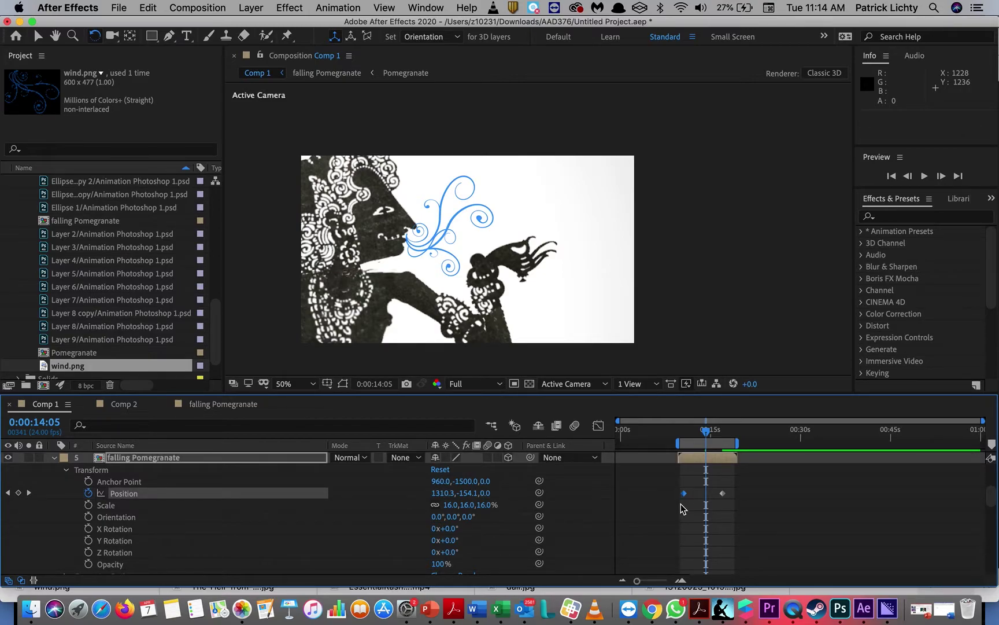
key(Delete)
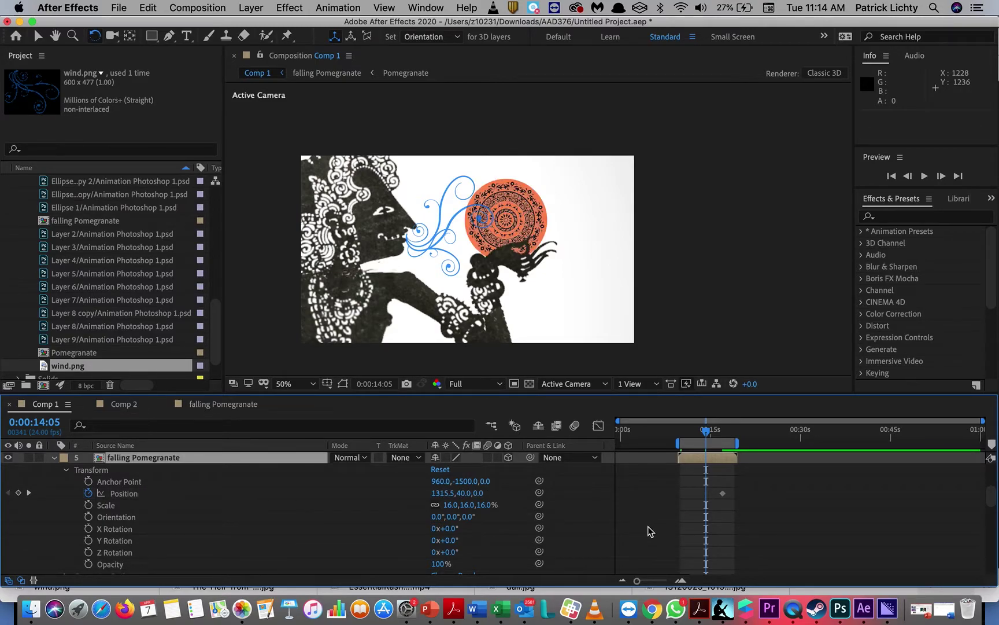
Move the current time to 0:00:14:08 and collapse the wind.png layer's properties
scroll(691, 471, up, 5)
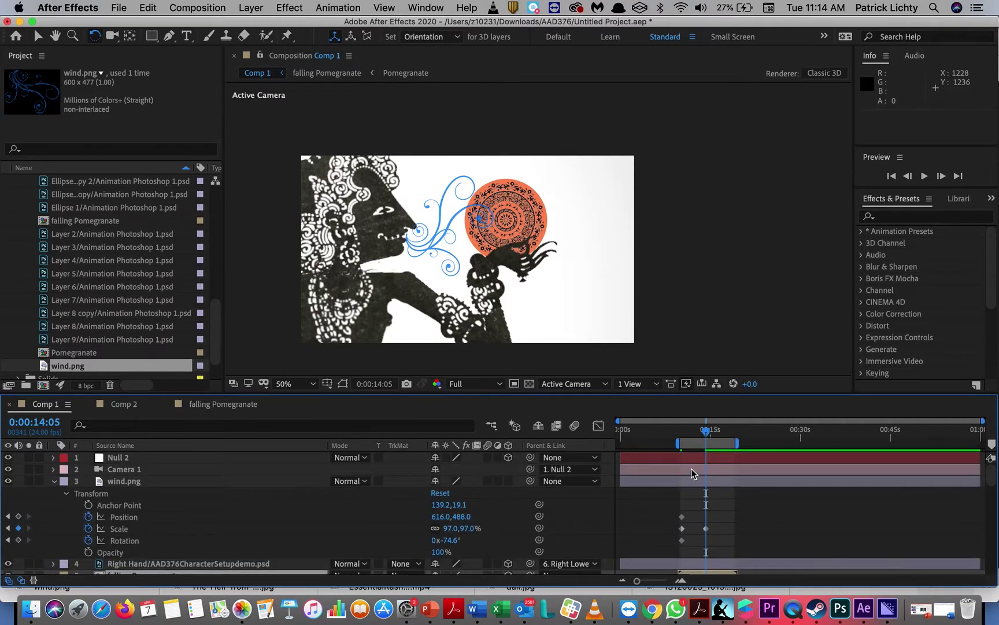
mouse_move(709, 435)
mouse_down()
mouse_move(665, 443)
mouse_move(711, 449)
mouse_up()
drag(713, 438, 709, 438)
click(54, 481)
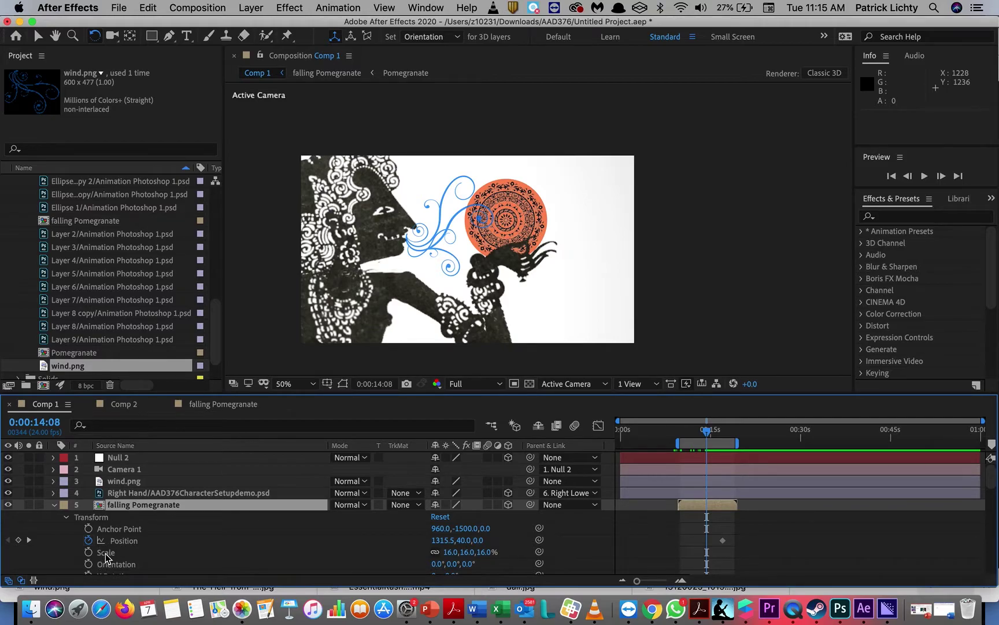
Try adjusting the falling Pomegranate layer's Z and Y rotation and undo the change
scroll(106, 556, down, 5)
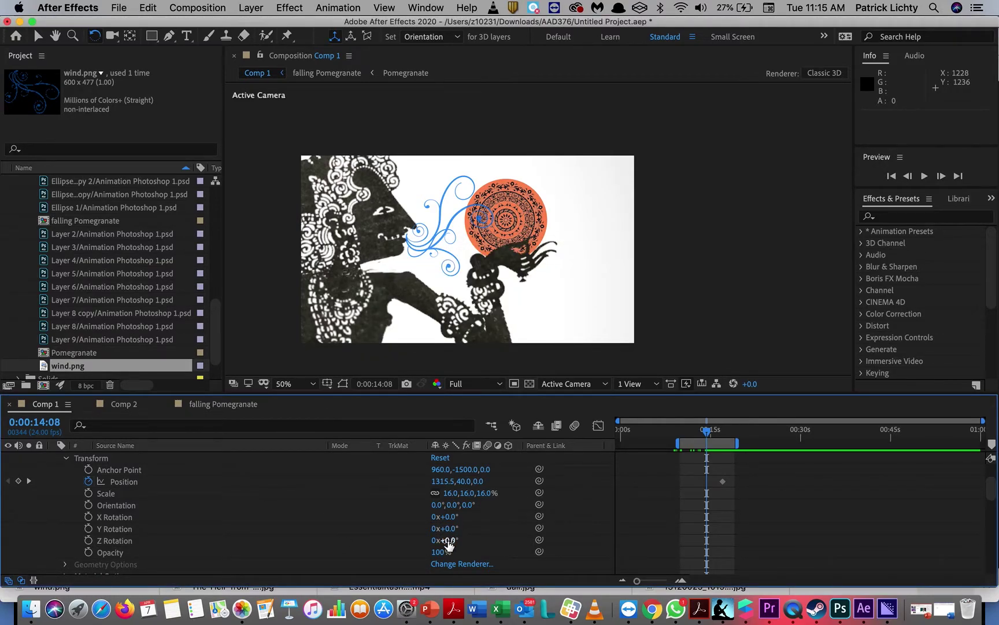
mouse_move(450, 541)
mouse_down()
mouse_move(471, 541)
mouse_move(453, 548)
mouse_up()
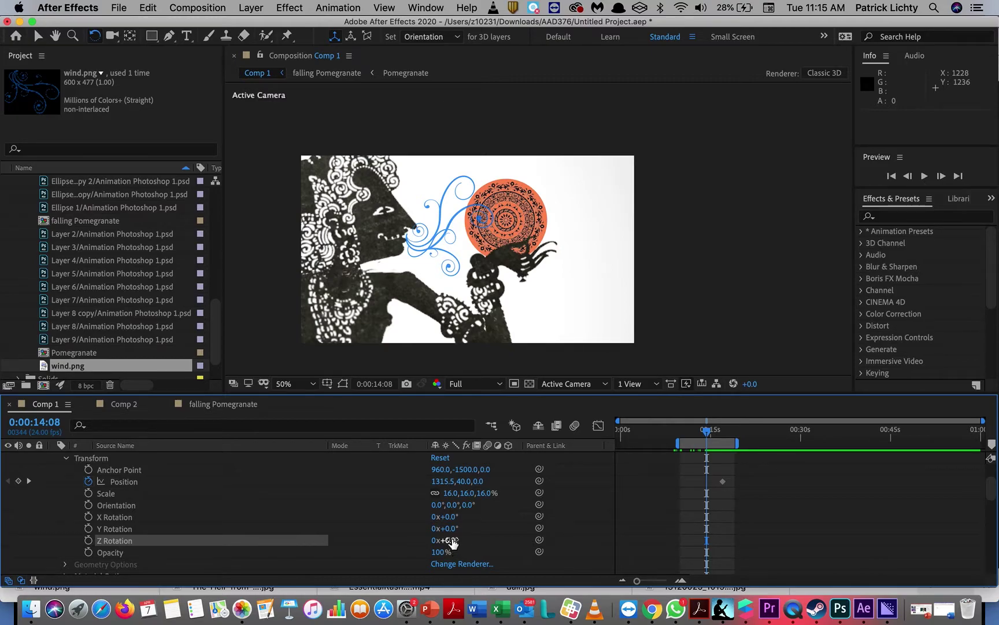
drag(451, 528, 440, 531)
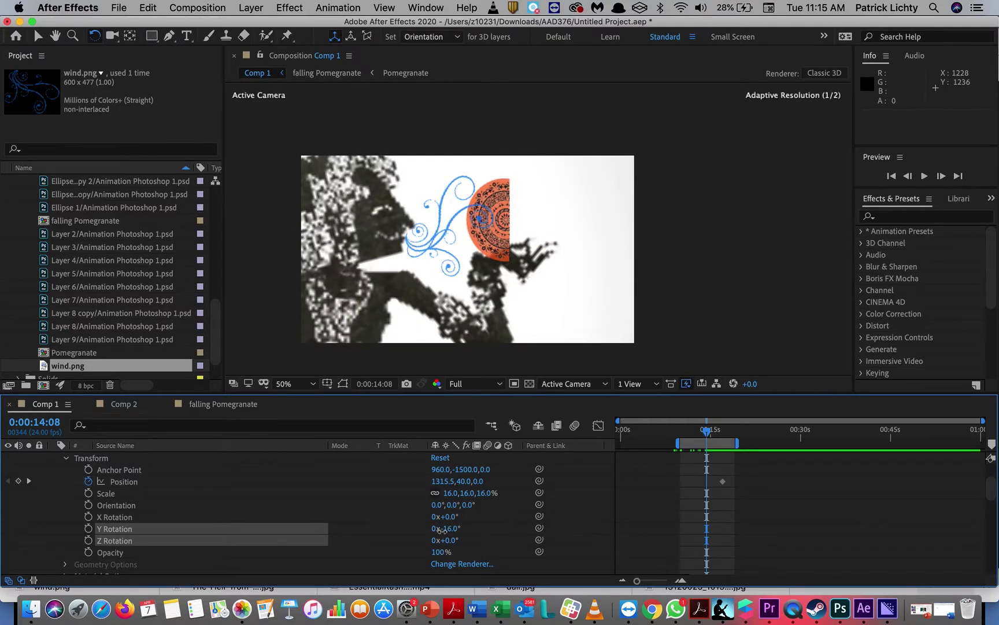
key(super+z)
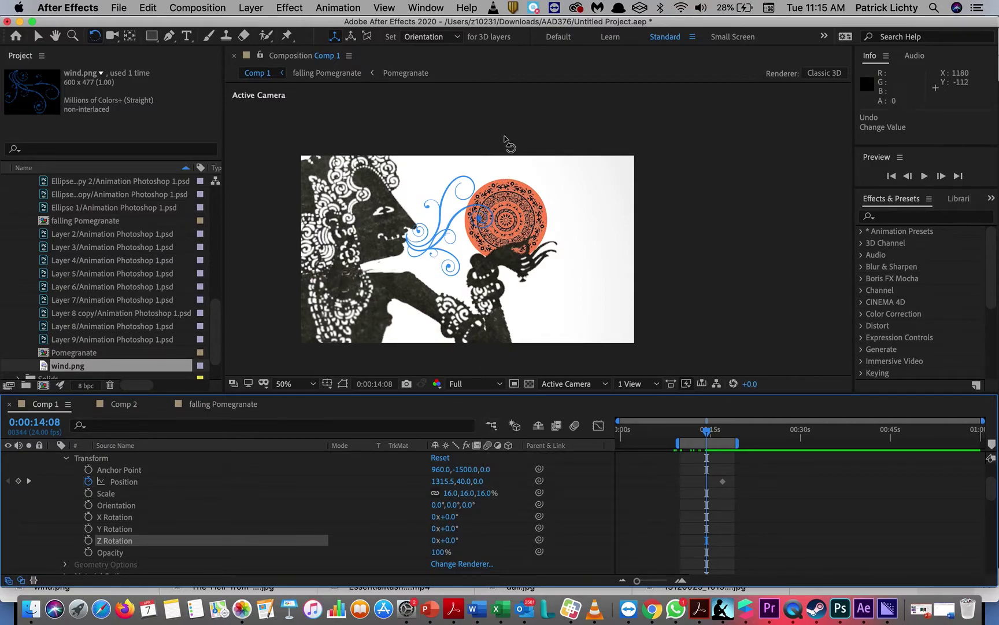
Try setting the falling Pomegranate layer's X and Y anchor point values to 0, and undo the anchor point changes
scroll(499, 139, down, 3)
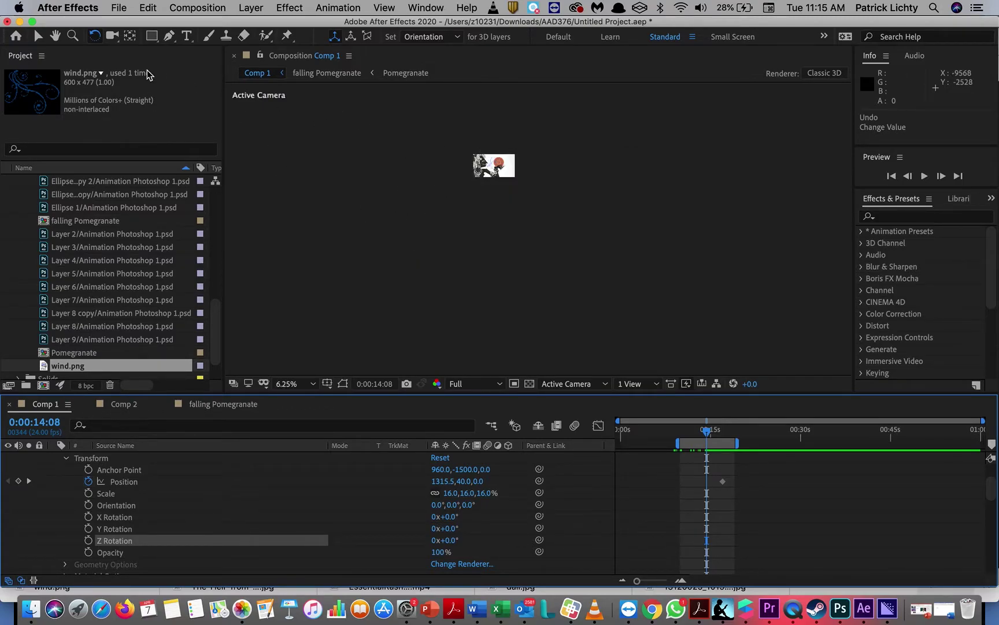
click(130, 36)
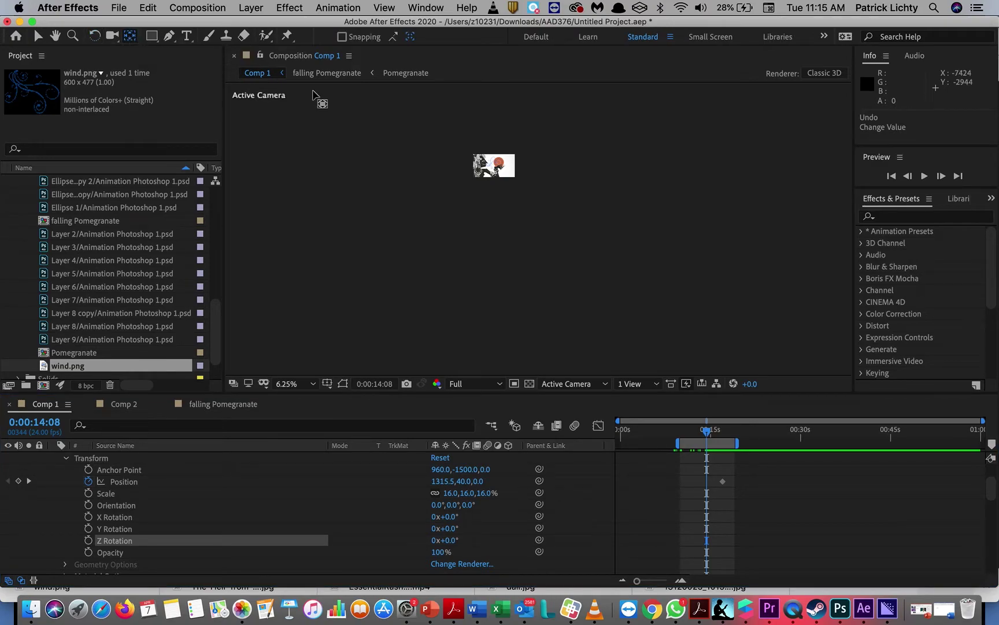
click(500, 162)
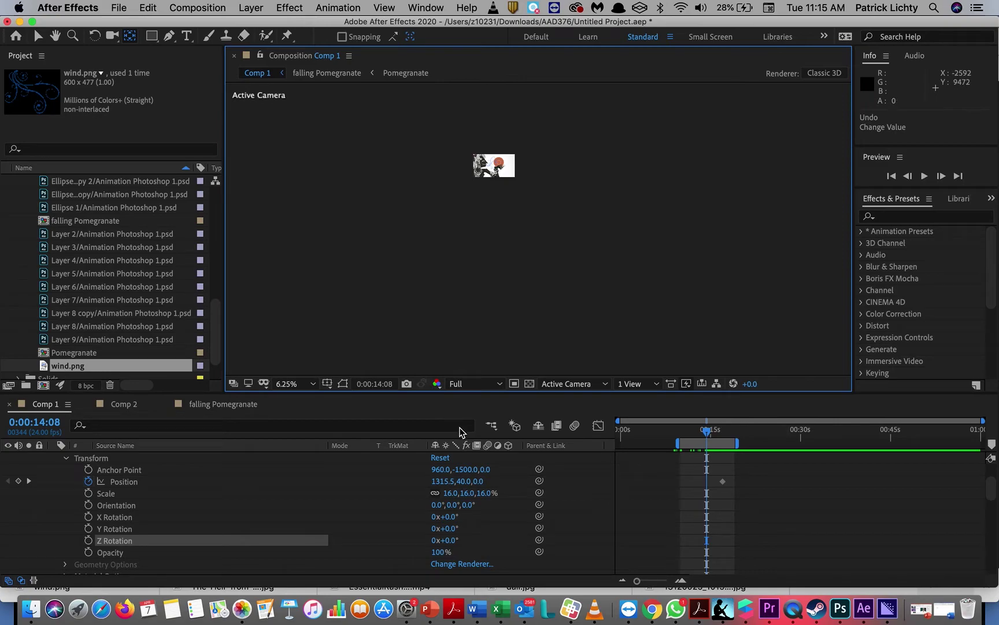
click(466, 470)
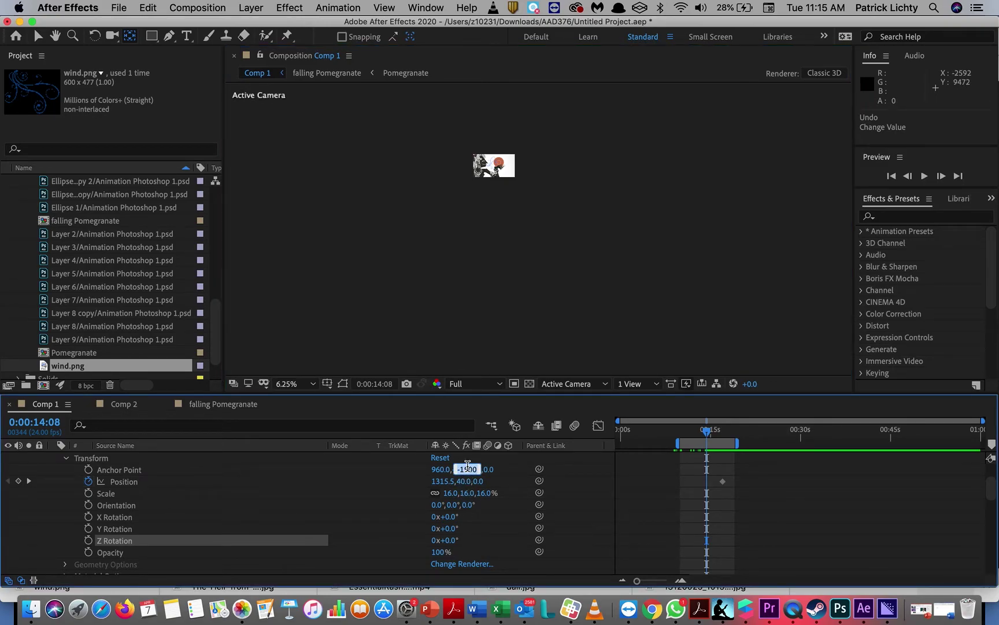
text(0)
click(444, 470)
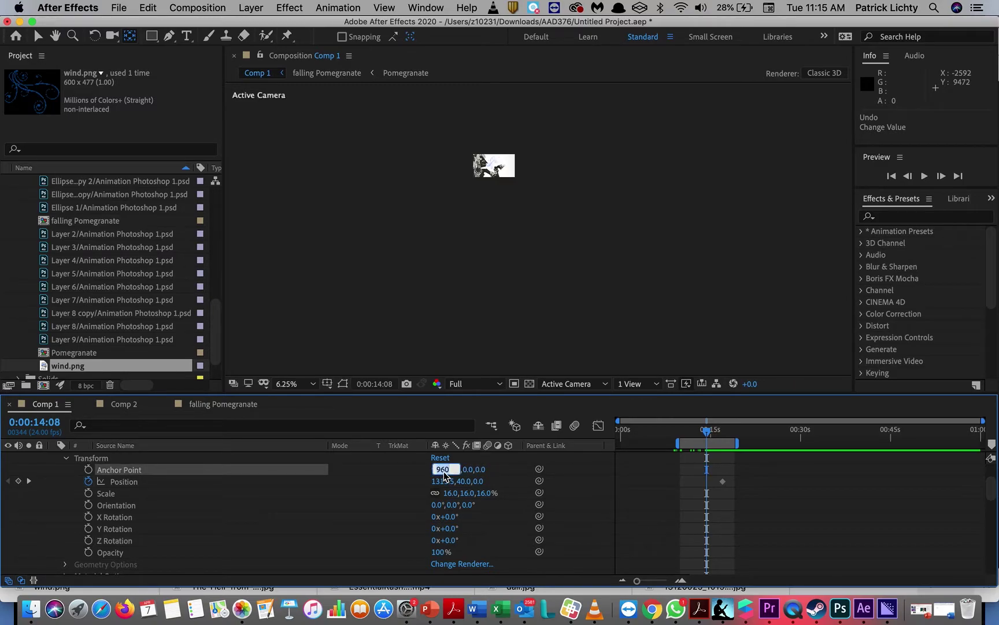
text(0)
key(Return)
click(448, 470)
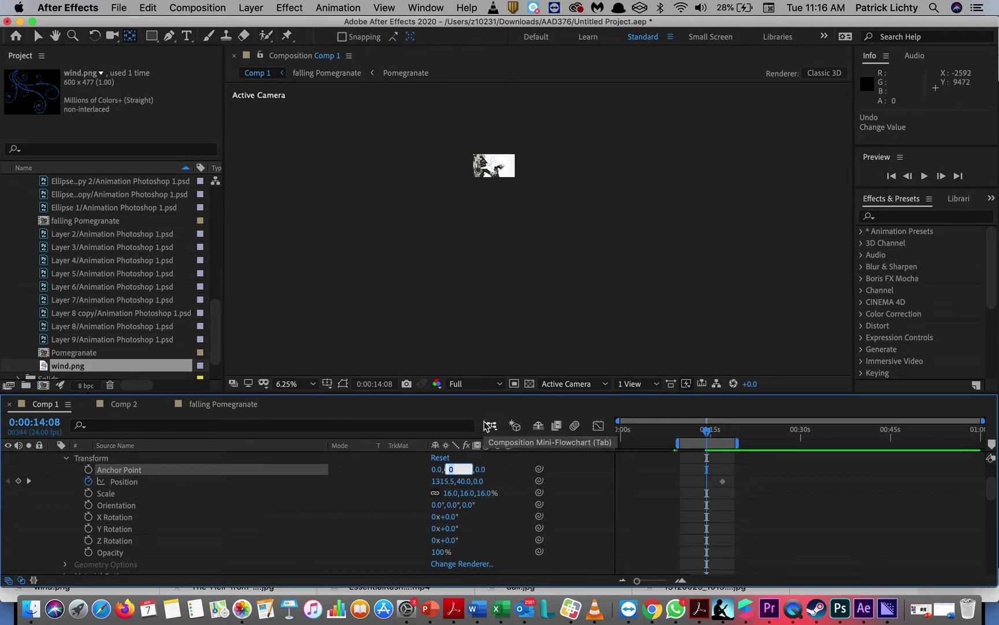
key(Return)
key(super+z)
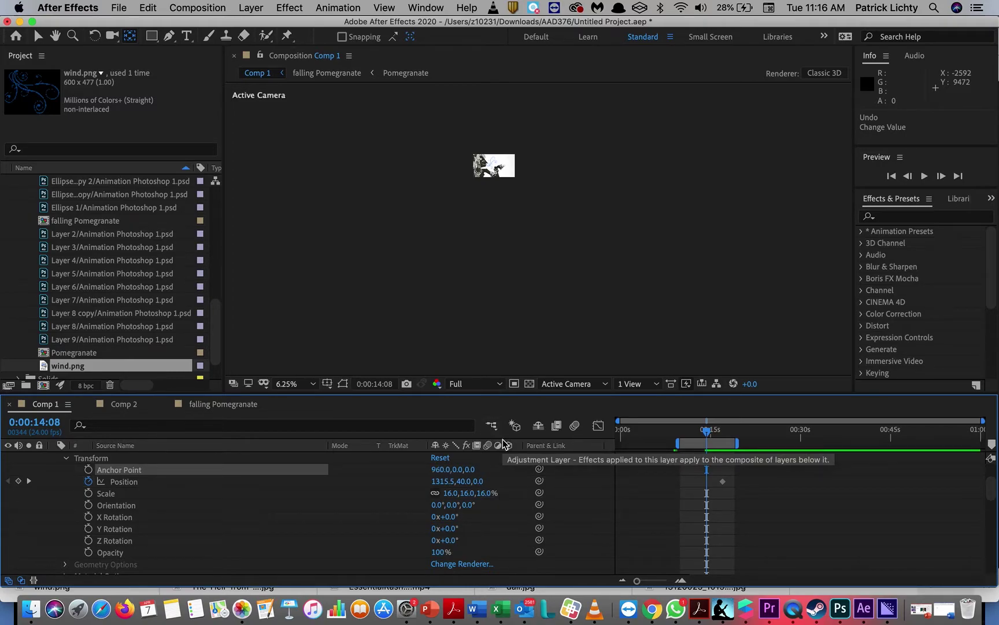
key(super+z)
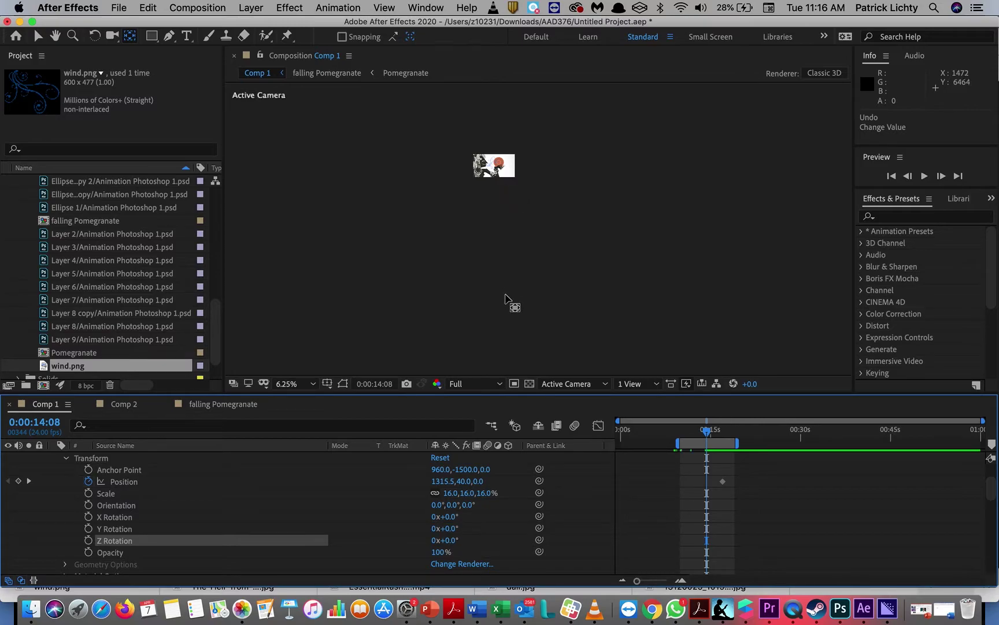
Fit the whole composition in the viewer and scrub the current time back to 0:00:10:18
key(slash)
scroll(504, 298, down, 2)
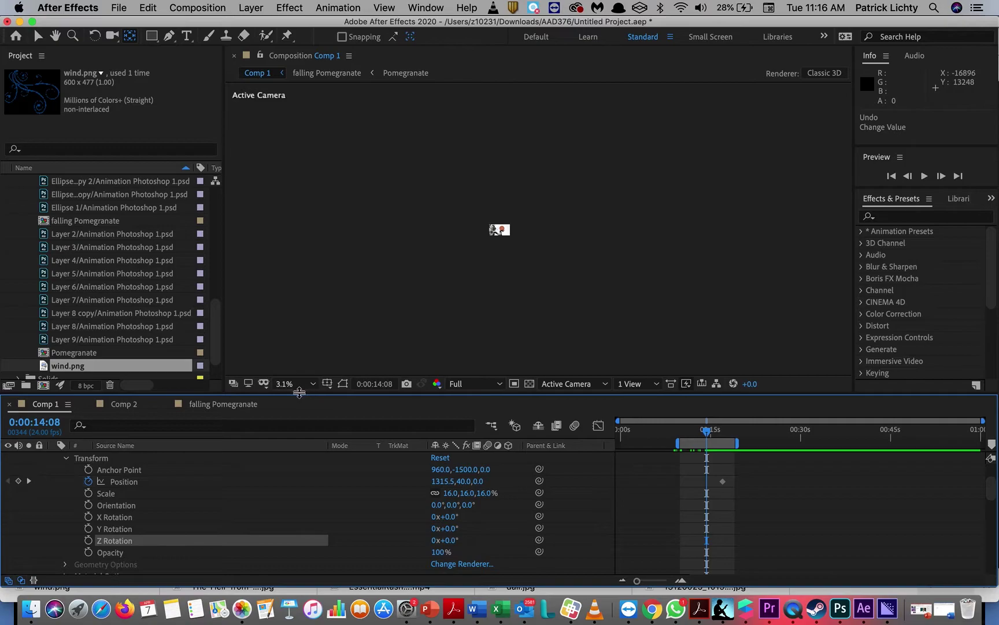
click(308, 384)
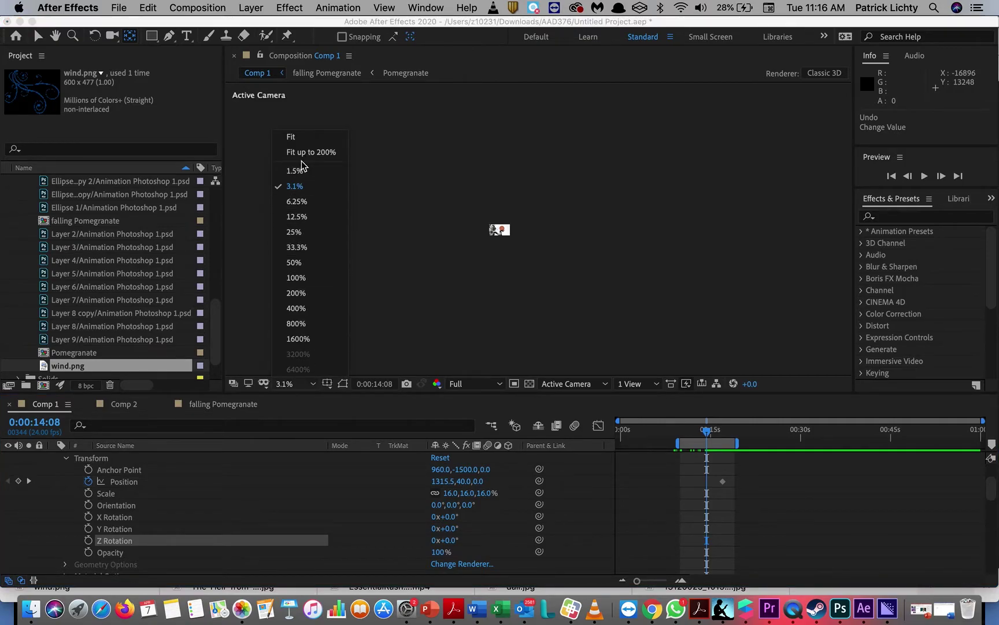
click(301, 140)
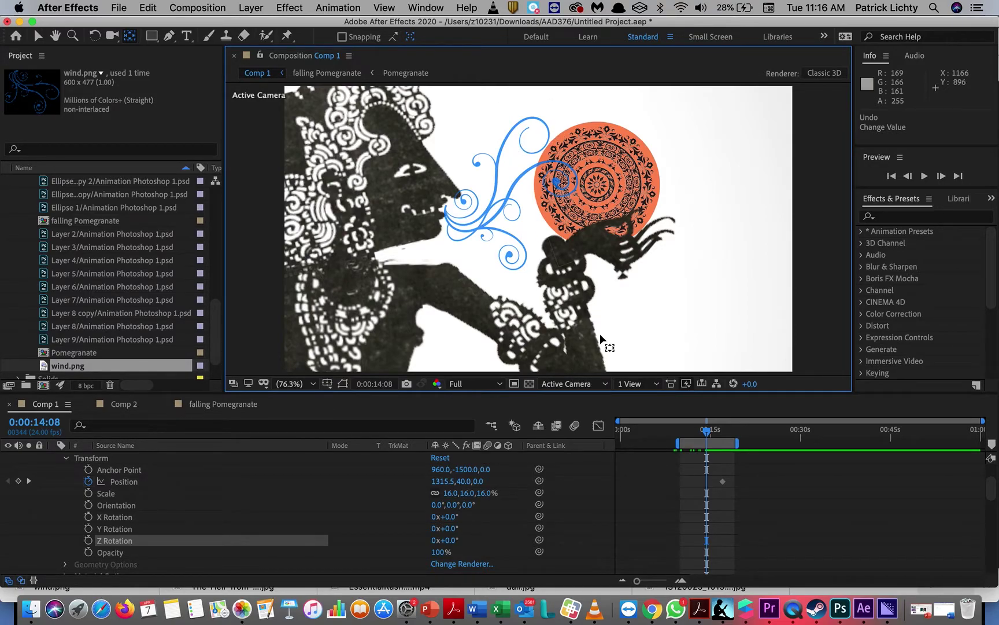
drag(710, 435, 685, 442)
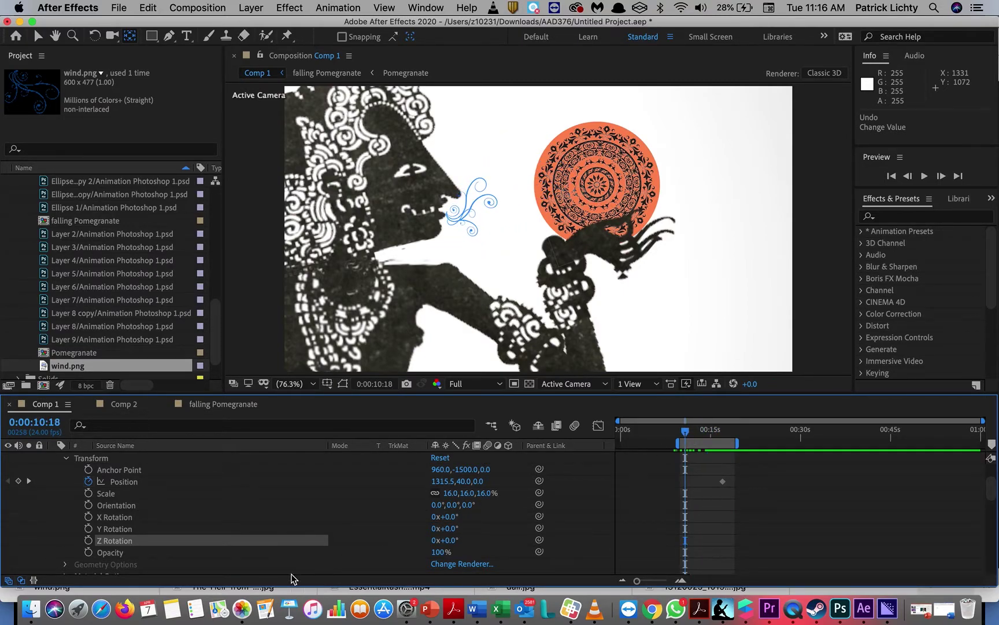
Add a Position keyframe to the falling Pomegranate layer at 0:00:10:18 and shift its following Position keyframe to 0:00:16:05
click(17, 481)
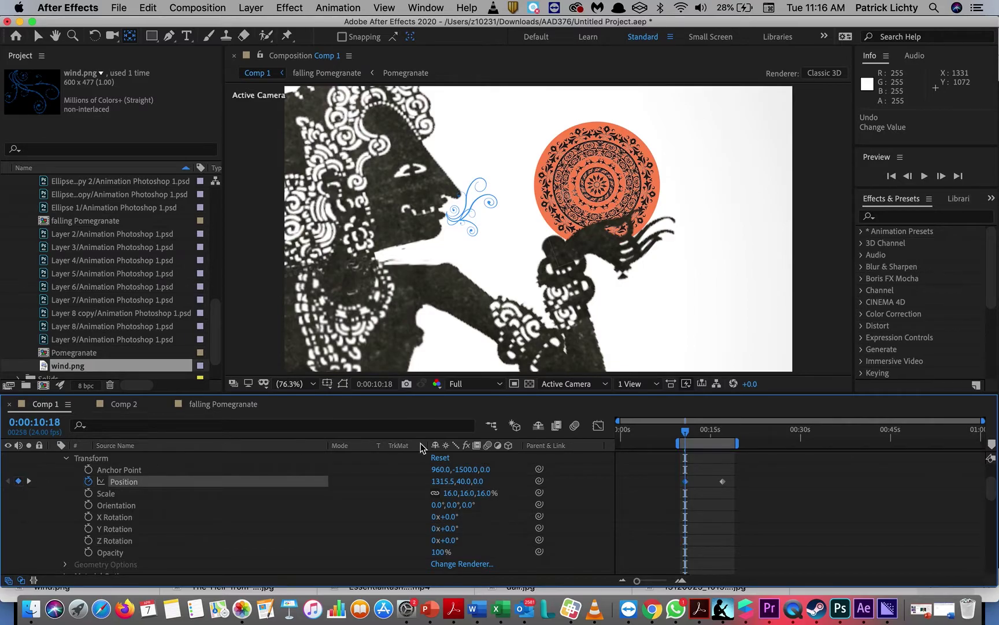
drag(687, 435, 722, 441)
drag(724, 483, 717, 483)
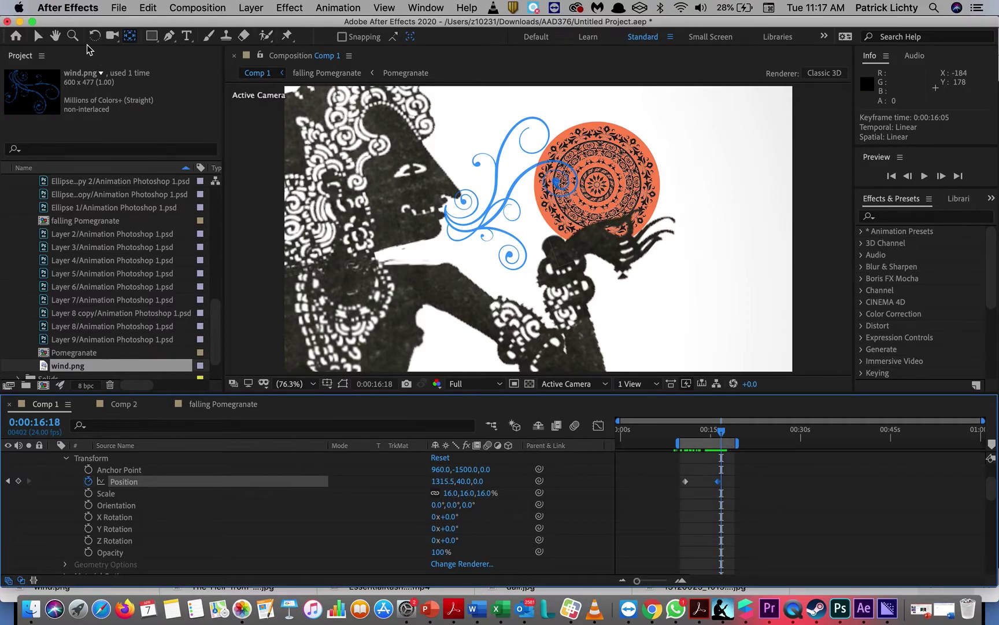
Nudge the pomegranate slightly up and sideways with the Selection tool to about 1317.3, 38.7 at 0:00:16:18
click(38, 36)
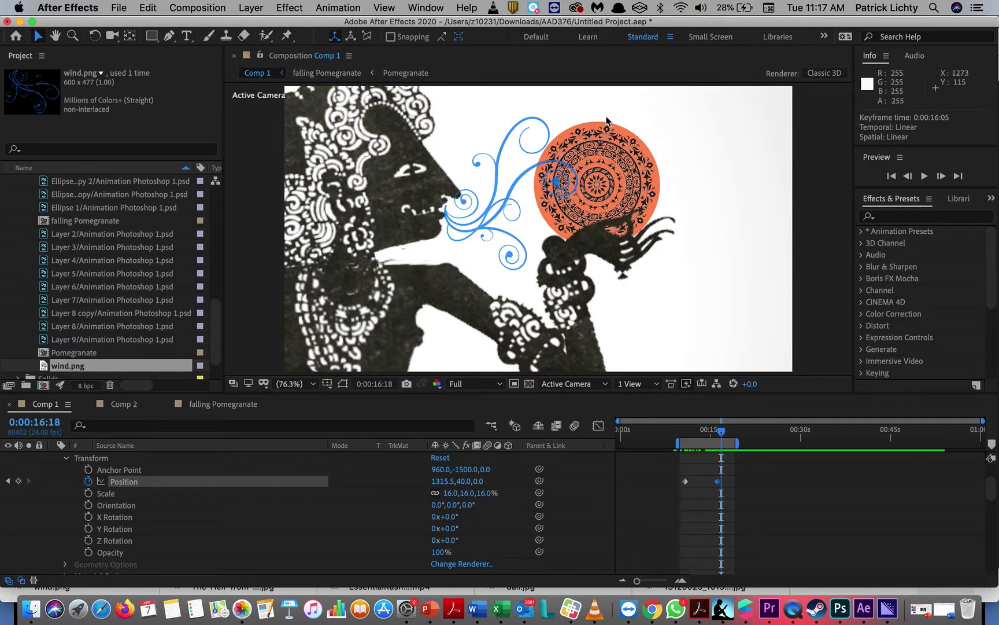
right_click(615, 178)
key(Escape)
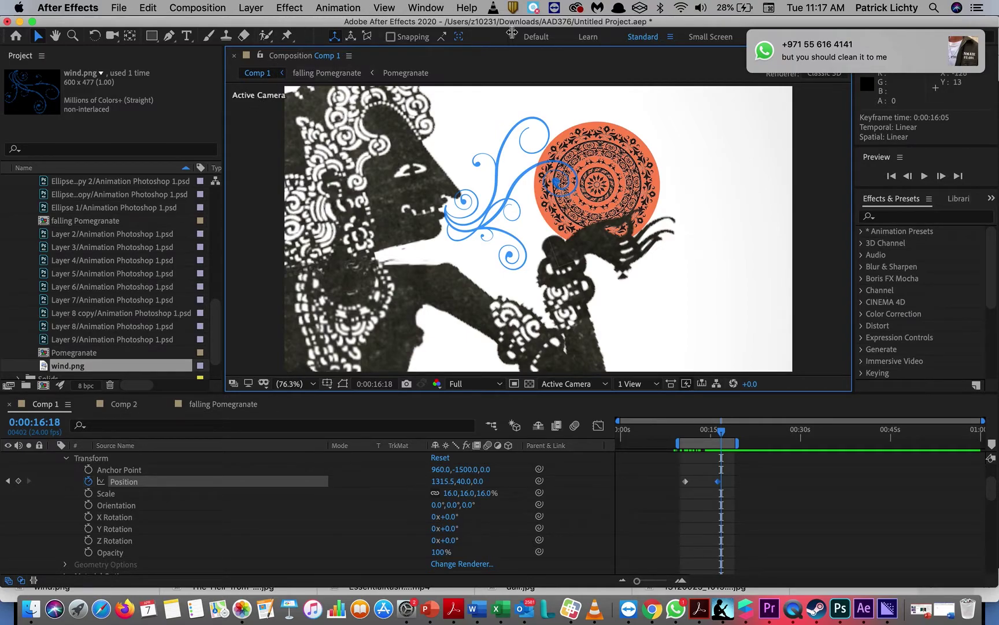
drag(596, 143, 598, 142)
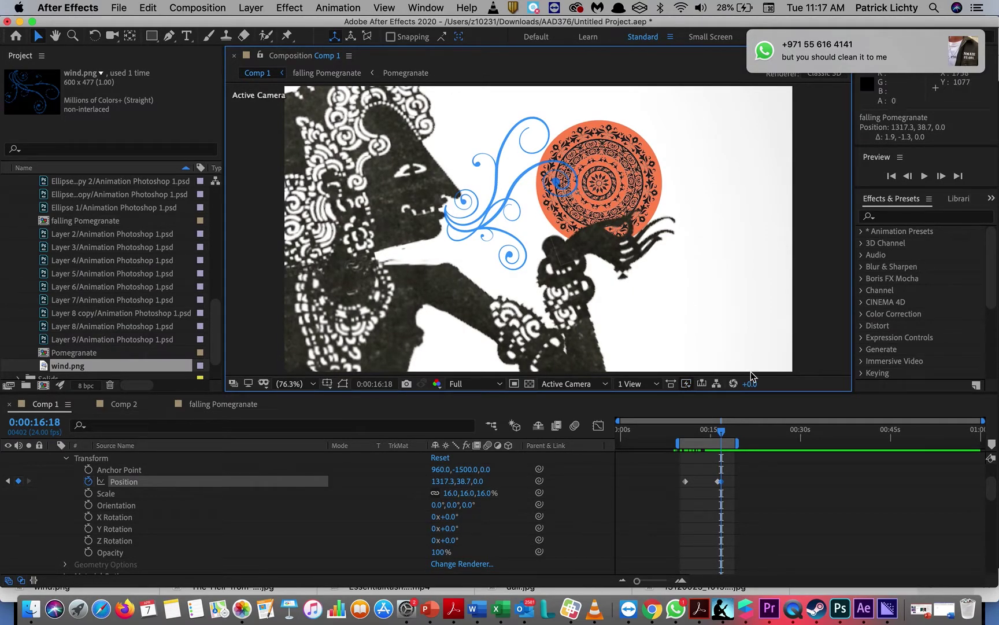
Keyframe the pomegranate's wobble by moving it to about 1316.1, 42.5 at 0:00:17:05 and 1315.5, 40.0 at 0:00:17:11
drag(723, 431, 727, 431)
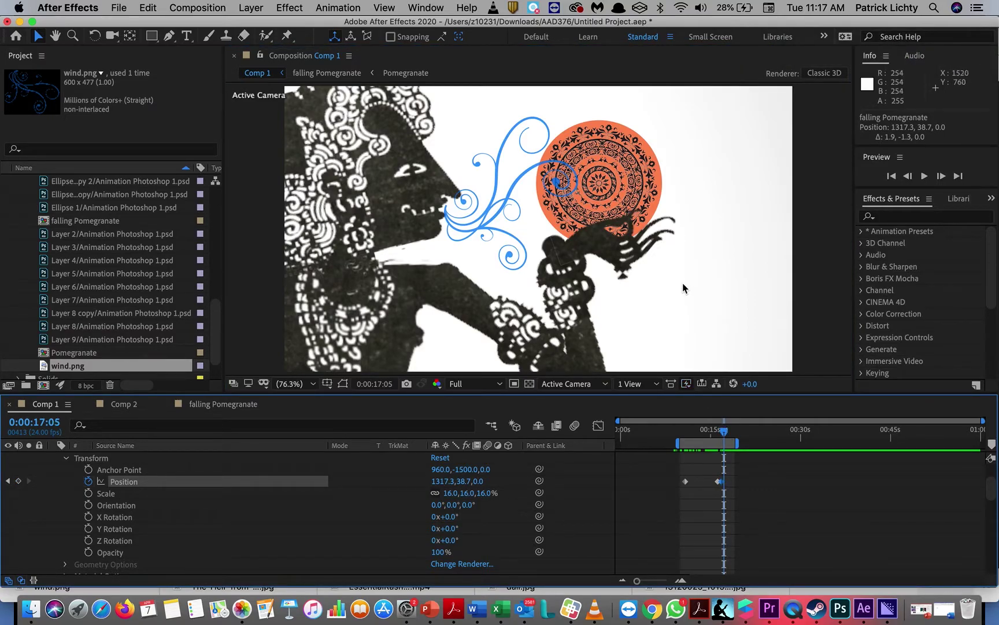
click(636, 183)
drag(637, 183, 635, 186)
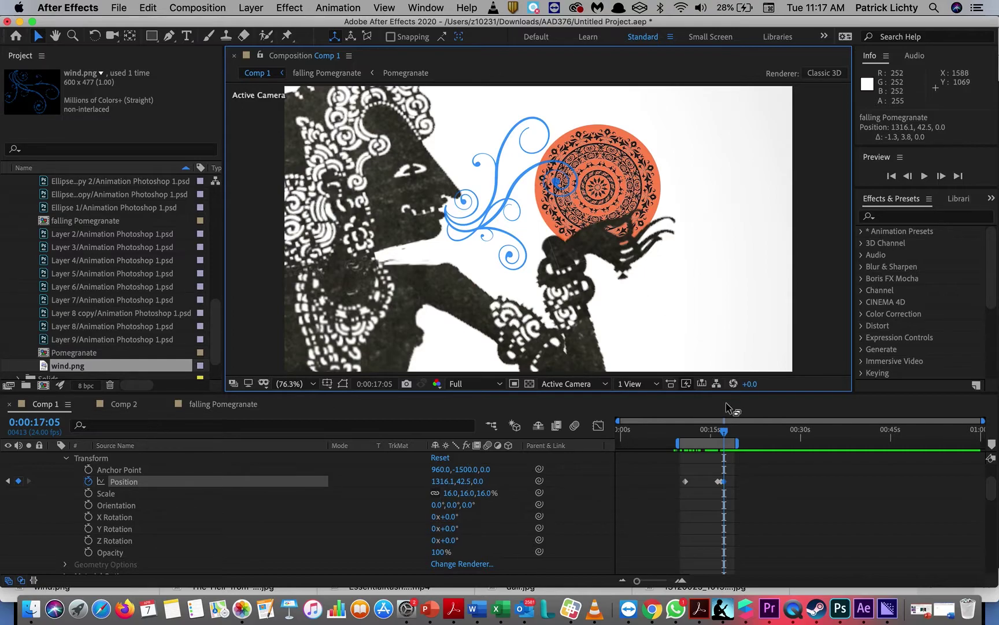
click(726, 434)
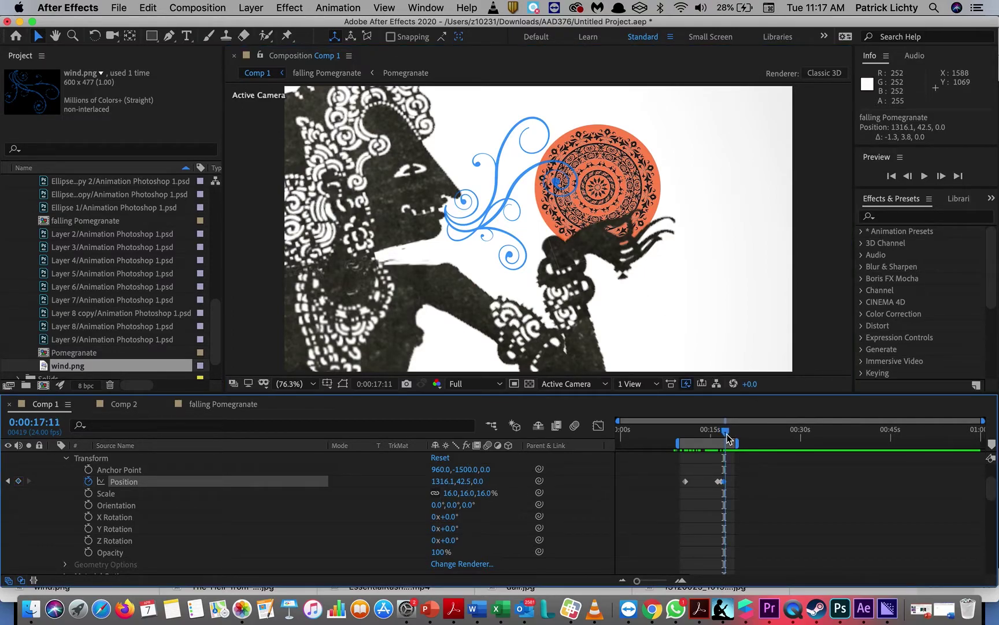
click(602, 203)
drag(600, 199, 599, 196)
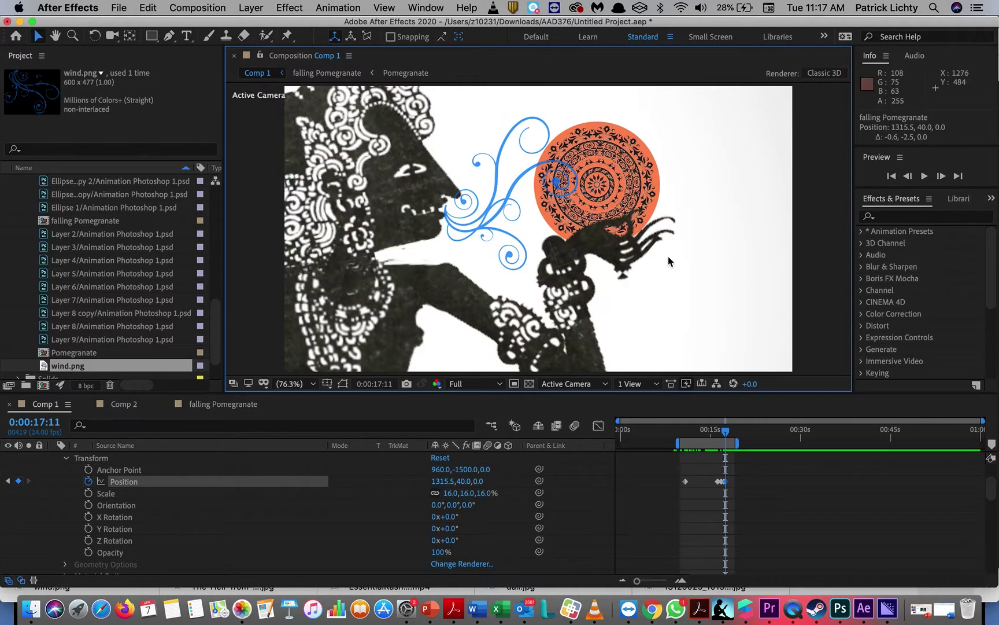
Raise the pomegranate off the hand to about 1314.2, -51.5 at 0:00:19:05
click(726, 433)
drag(727, 433, 741, 433)
drag(737, 433, 736, 433)
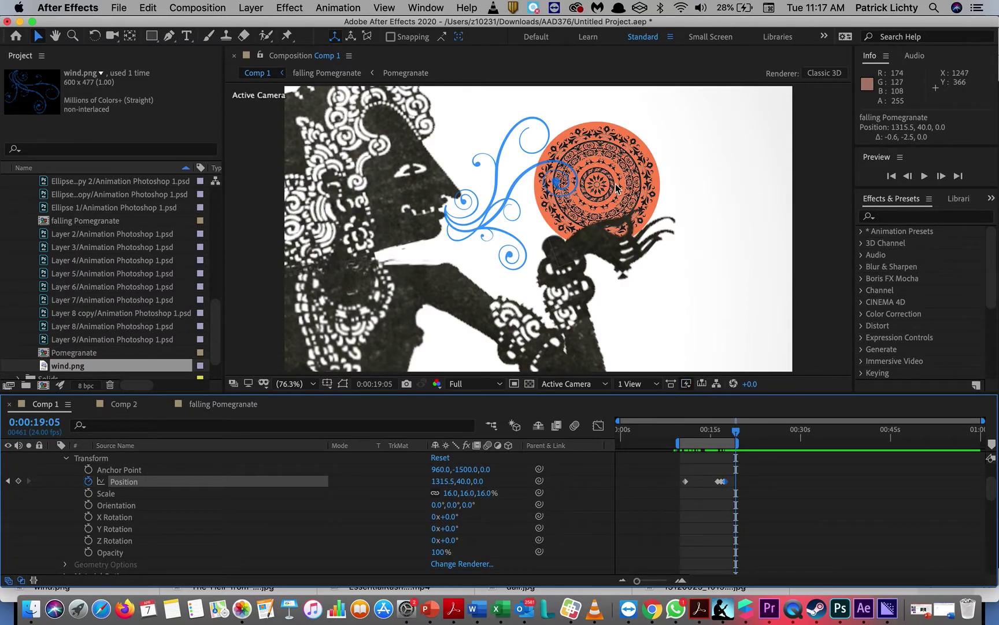
drag(604, 184, 602, 91)
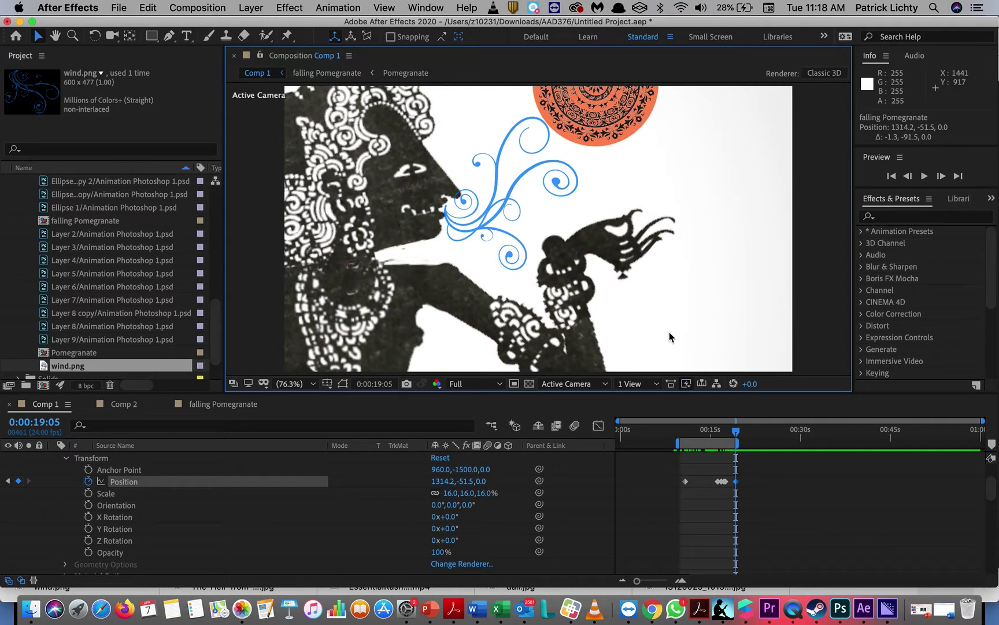
Scrub the current time back to 0:00:17:11 and collapse the falling Pomegranate layer's properties
mouse_move(739, 429)
mouse_down()
mouse_move(666, 439)
mouse_move(730, 438)
mouse_up()
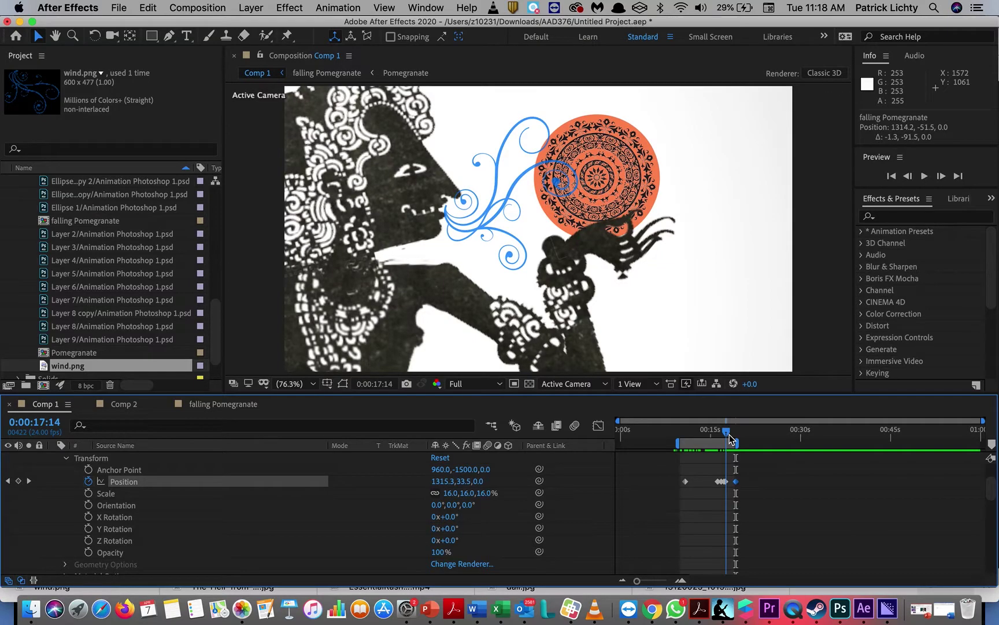
mouse_move(729, 435)
mouse_down()
mouse_move(690, 444)
mouse_move(741, 445)
mouse_move(728, 443)
mouse_up()
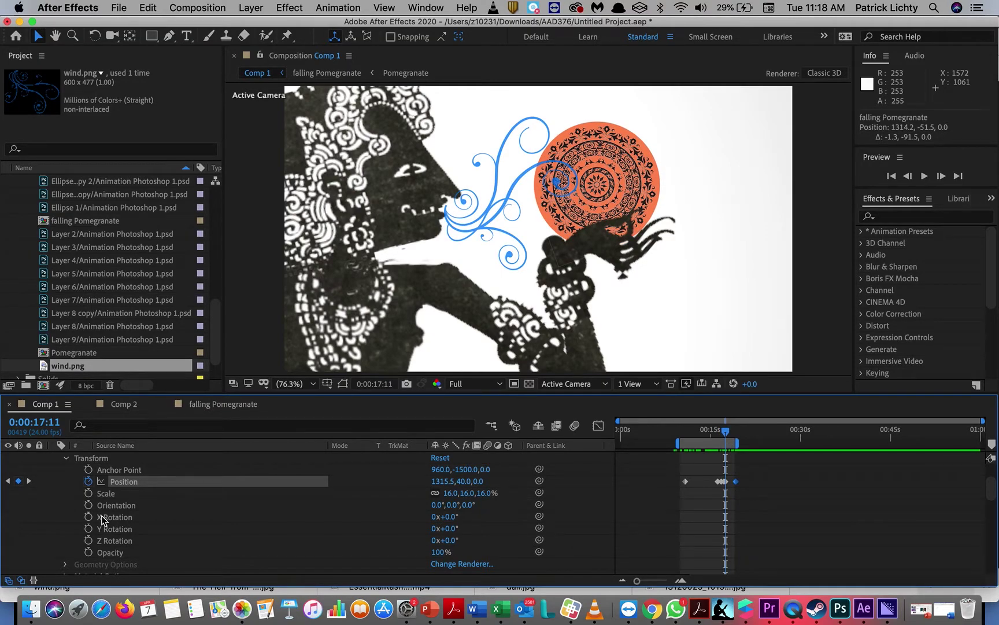
click(67, 458)
scroll(67, 482, up, 2)
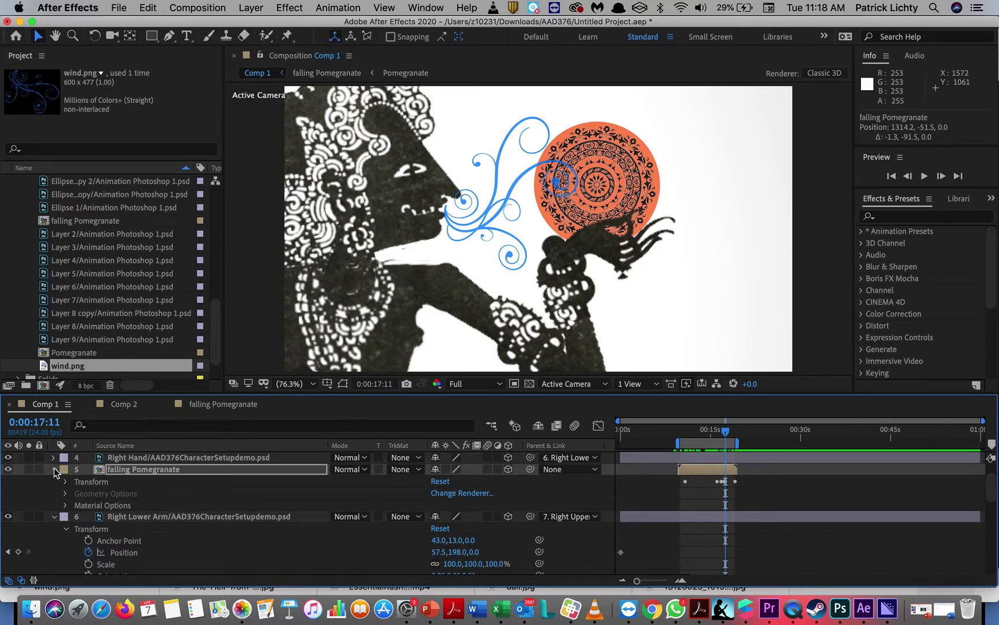
click(55, 470)
scroll(55, 472, up, 3)
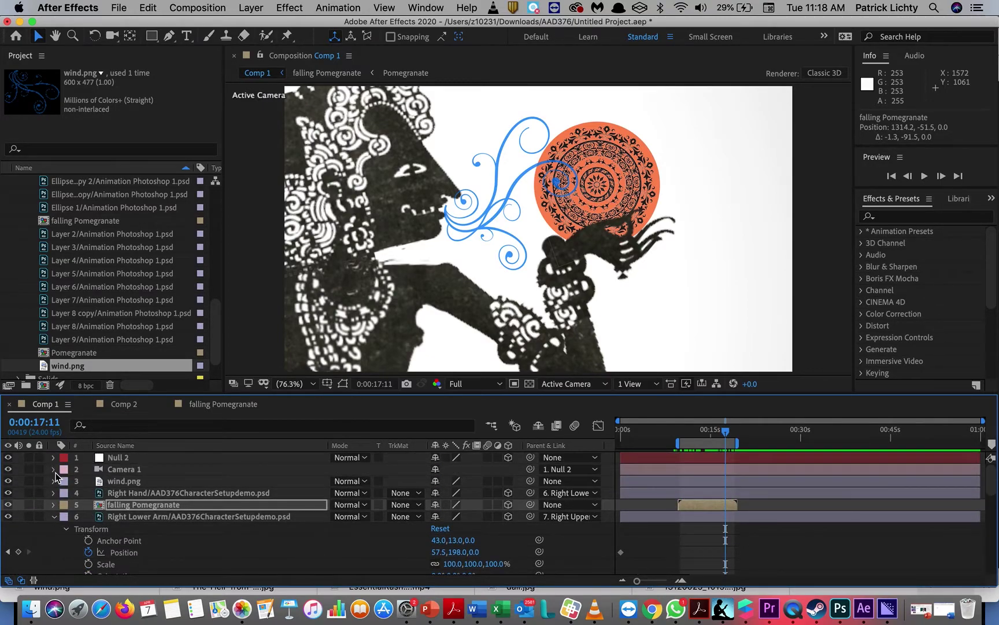
Place six puppet position pins on the wind.png layer, at its mouth end and on five of its curls
click(124, 482)
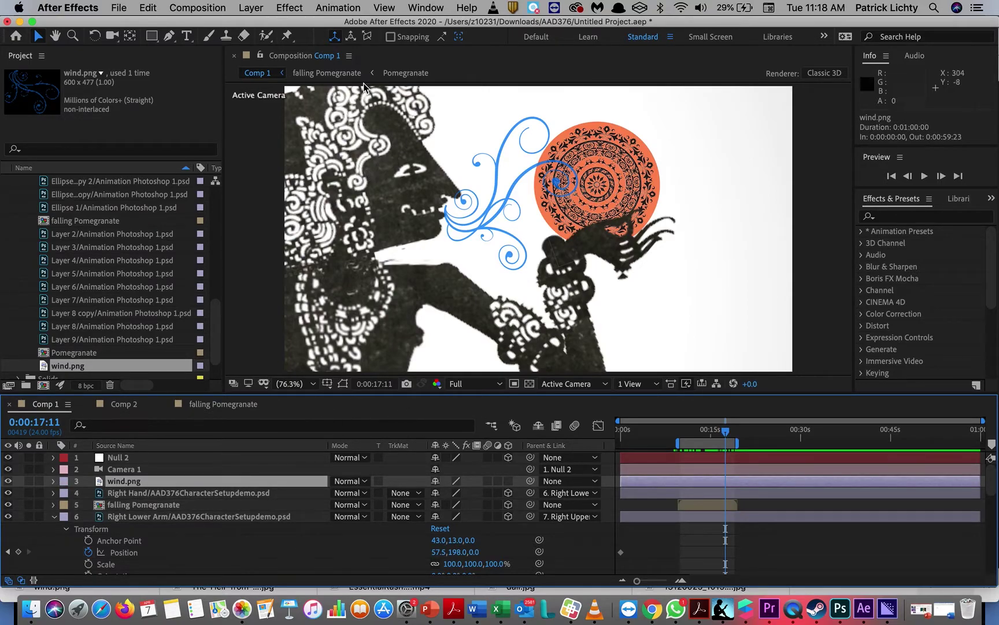
click(288, 36)
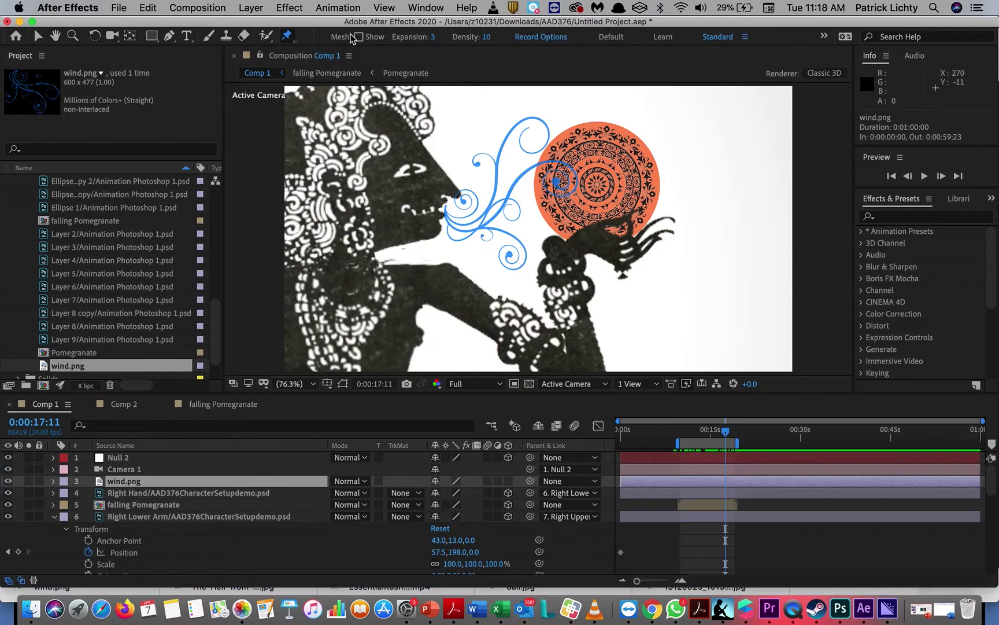
click(545, 134)
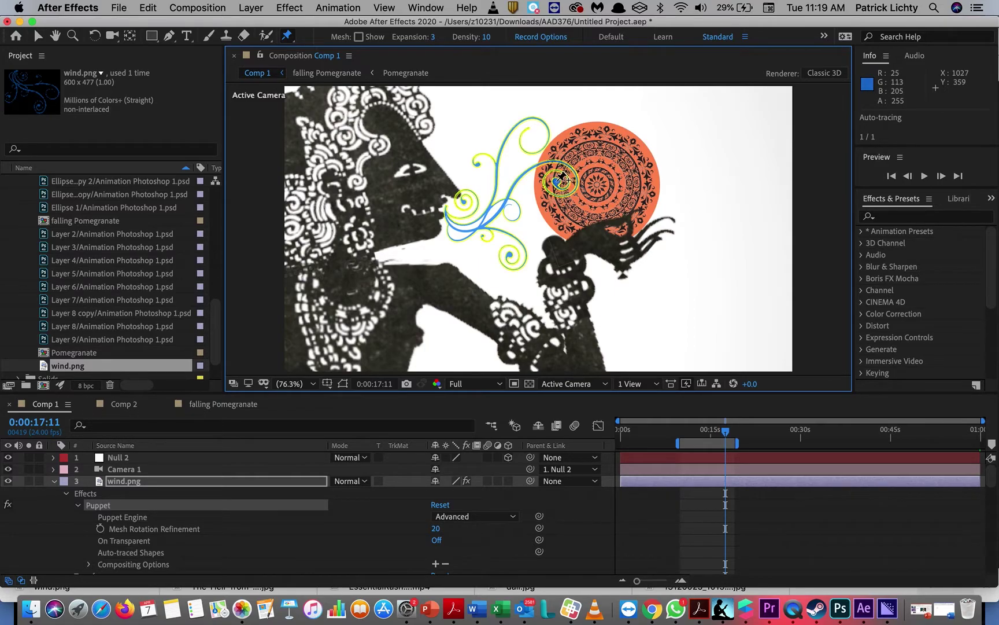
click(550, 131)
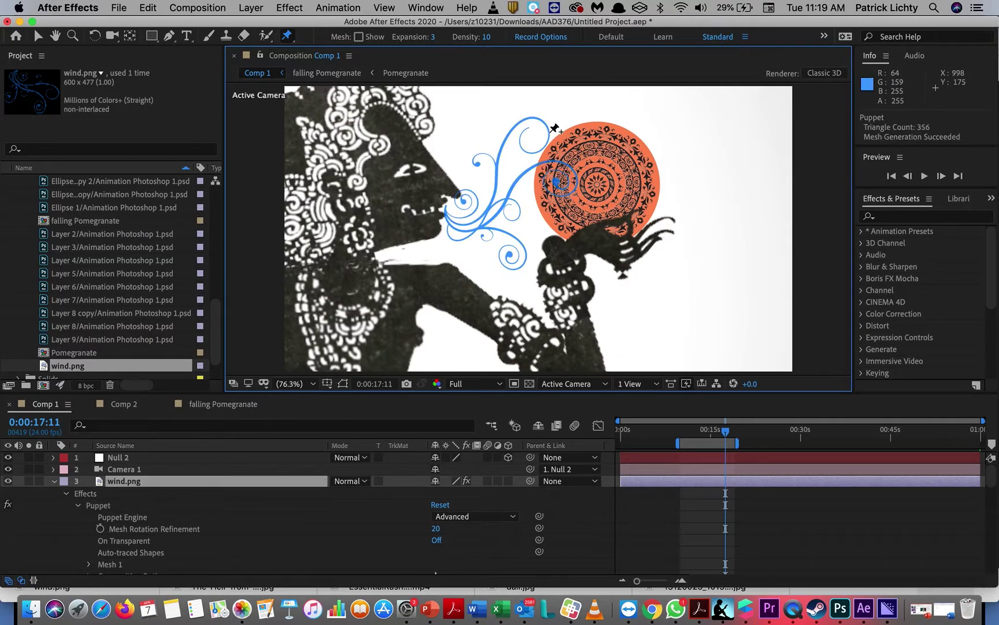
click(557, 180)
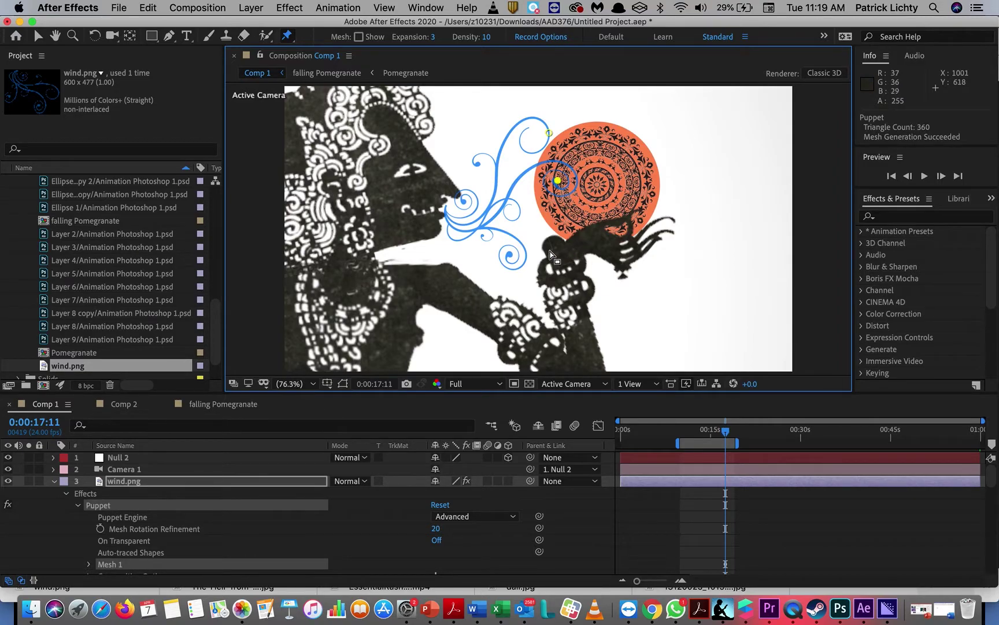
click(519, 208)
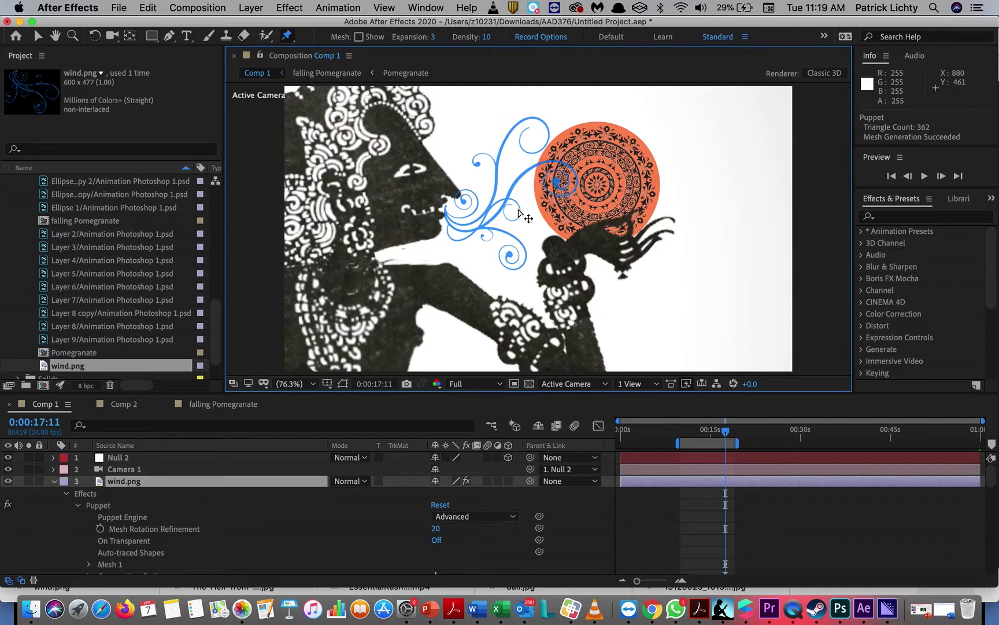
click(453, 212)
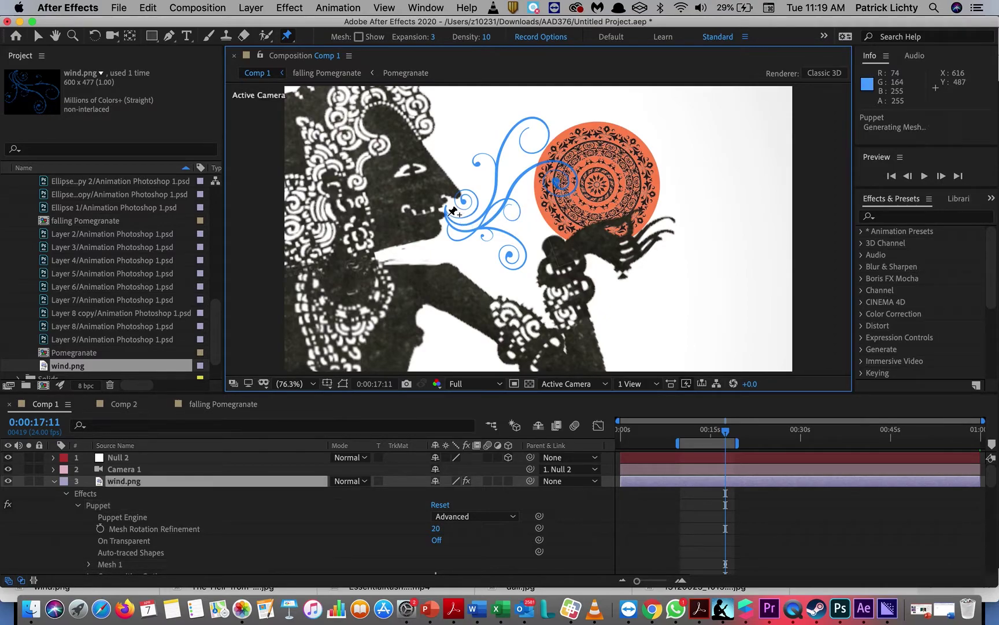
click(465, 202)
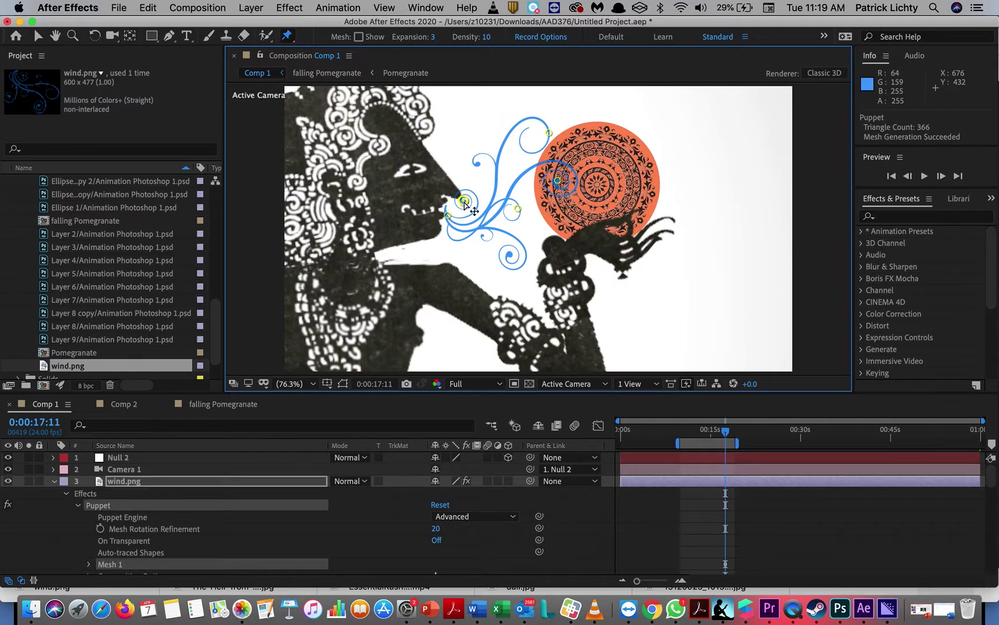
click(510, 254)
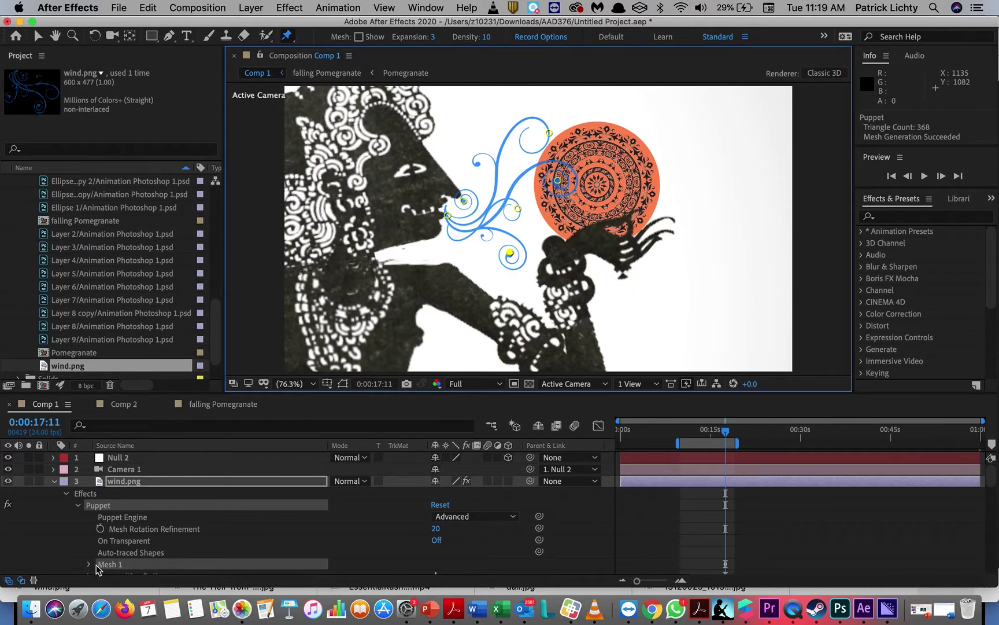
Expand Mesh 1 and its Deform group on wind.png to reveal the Position properties of Puppet Pins 6 through 1
scroll(103, 549, down, 5)
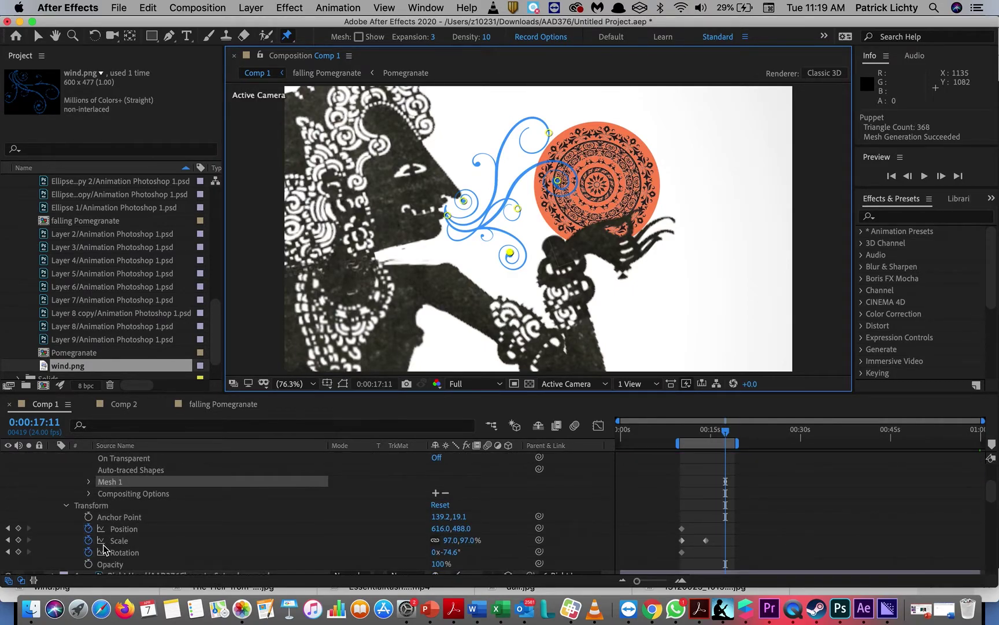
click(89, 481)
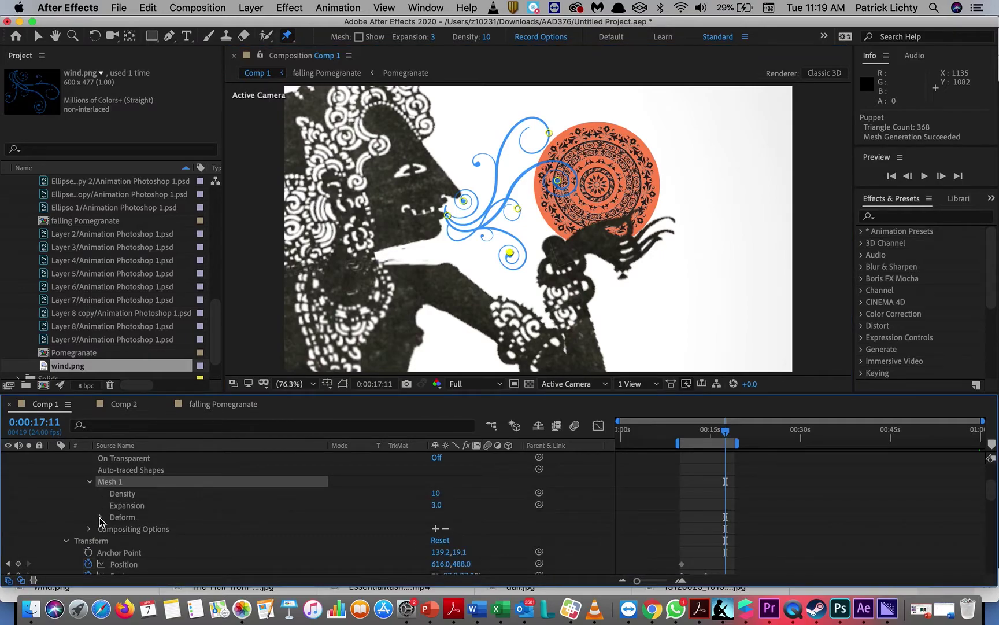
click(102, 518)
scroll(114, 515, down, 3)
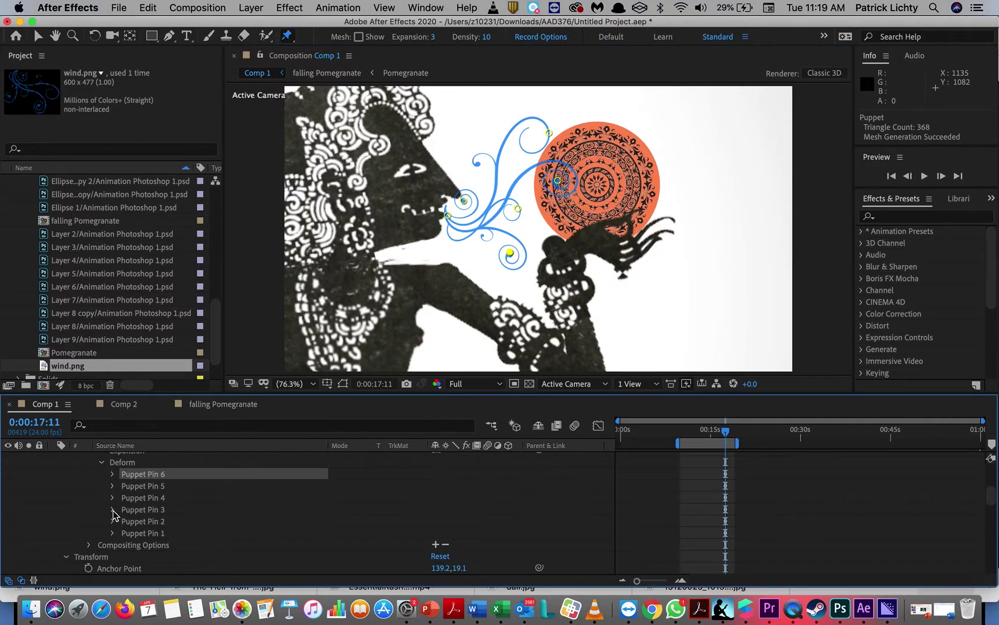
click(113, 474)
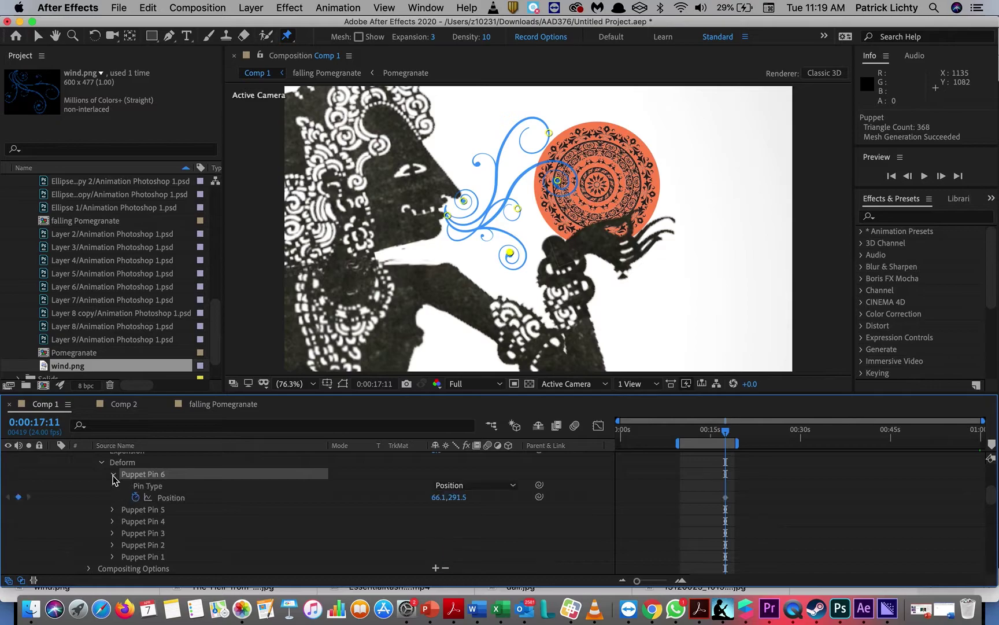
click(113, 509)
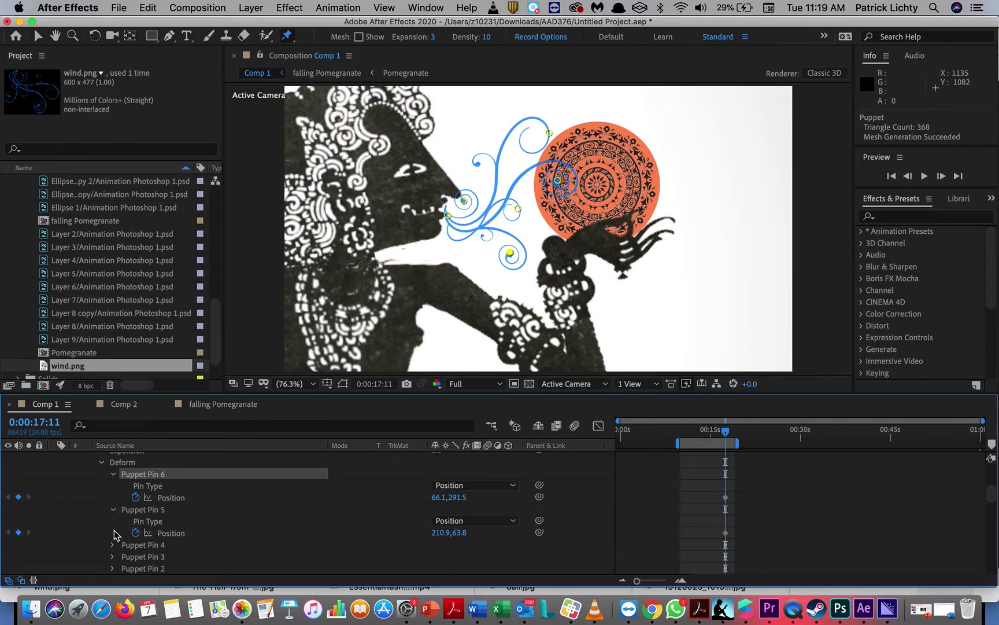
scroll(114, 534, down, 3)
click(113, 510)
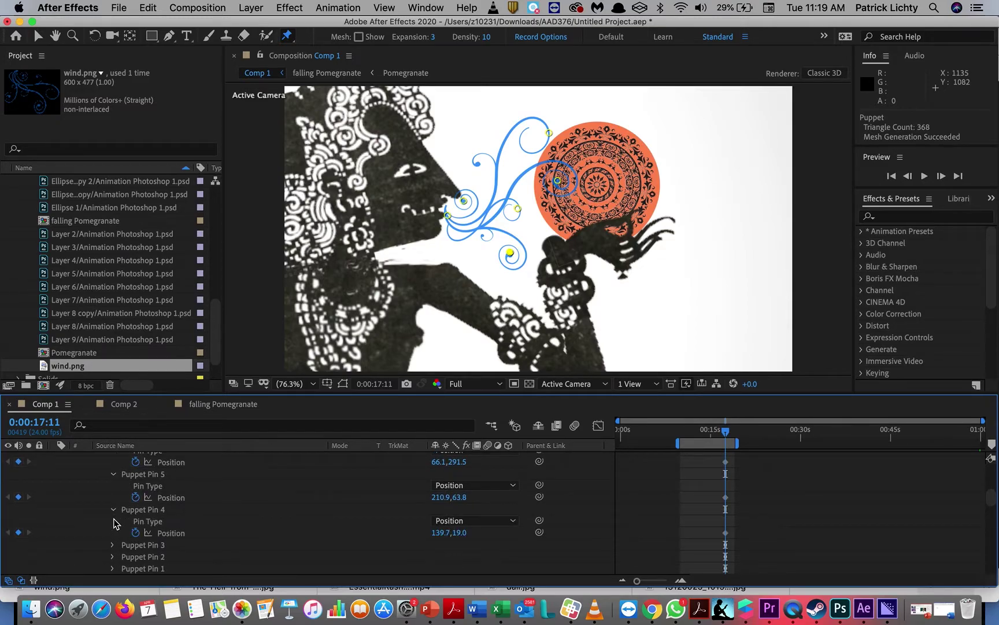
click(113, 545)
scroll(114, 548, down, 4)
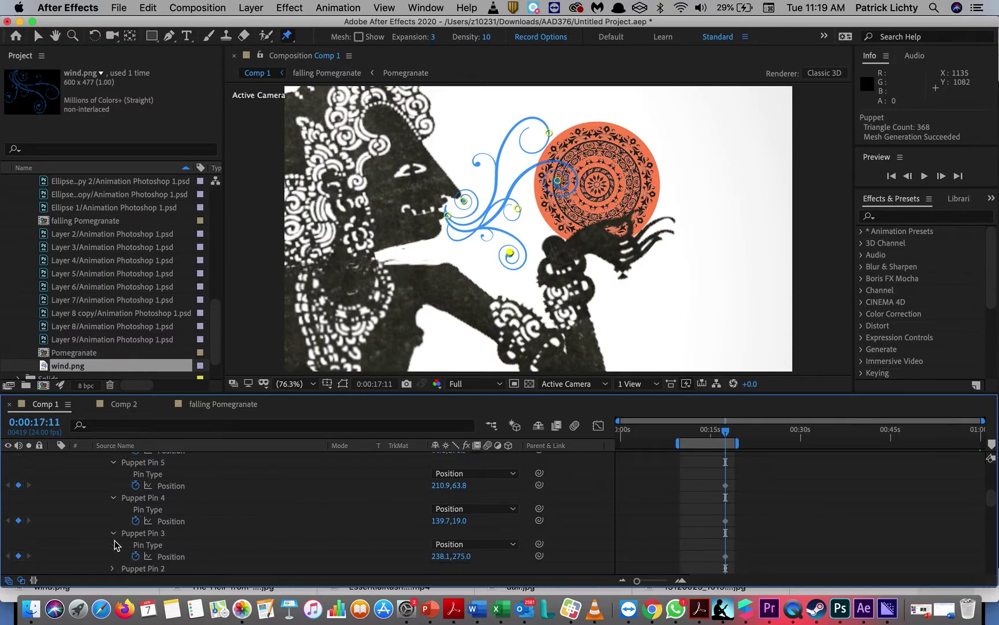
click(112, 533)
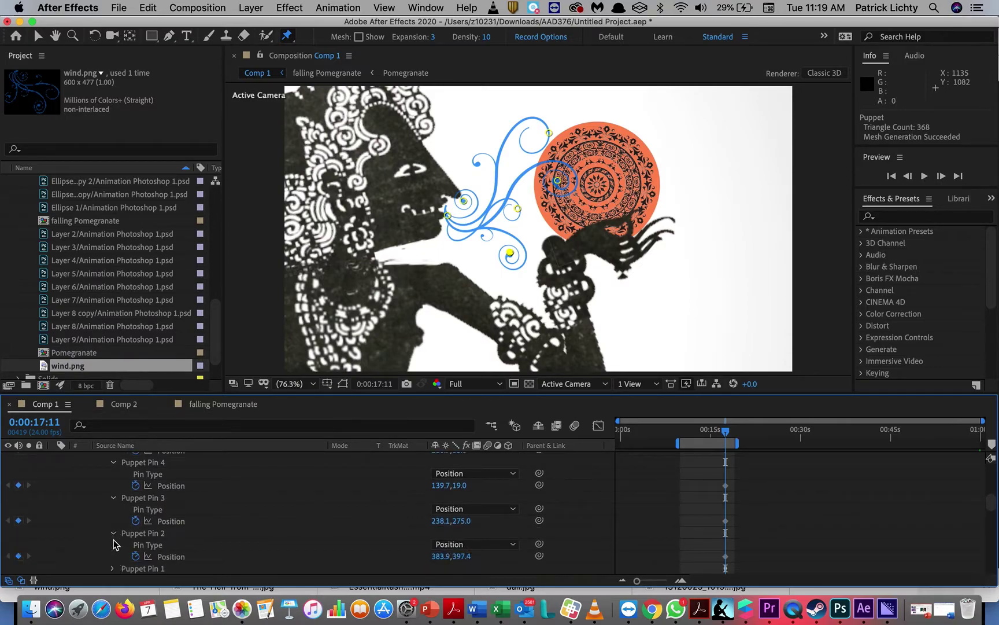
click(112, 569)
scroll(114, 570, down, 2)
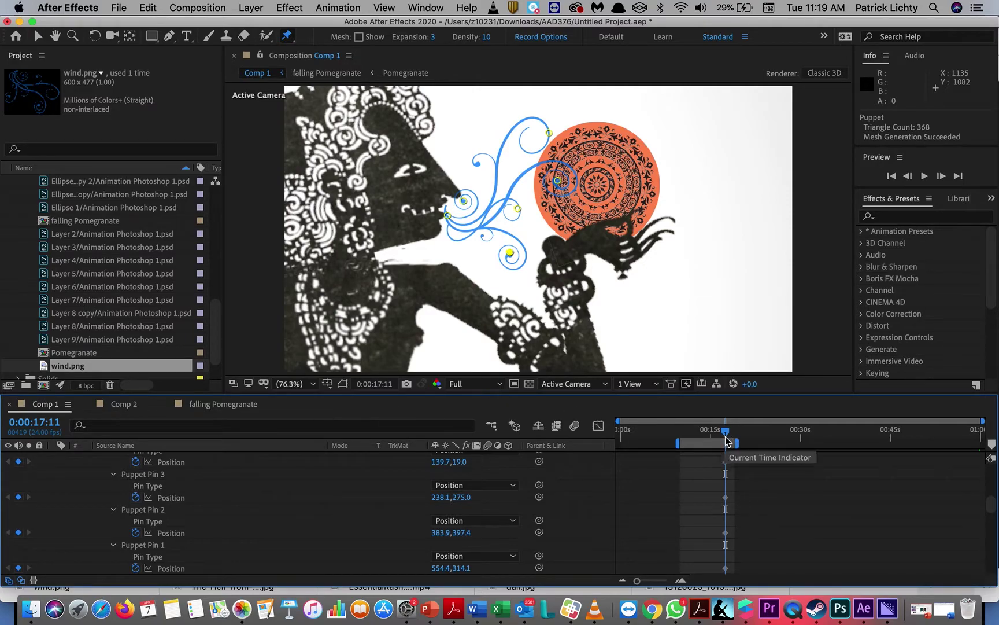
At 0:00:10:15, reshape the small wind curls: Puppet Pin 1 to about 717, 339, Pin 2 to 519, 492, Pin 3 to 245, 358, plus Pin 6
drag(727, 438, 685, 440)
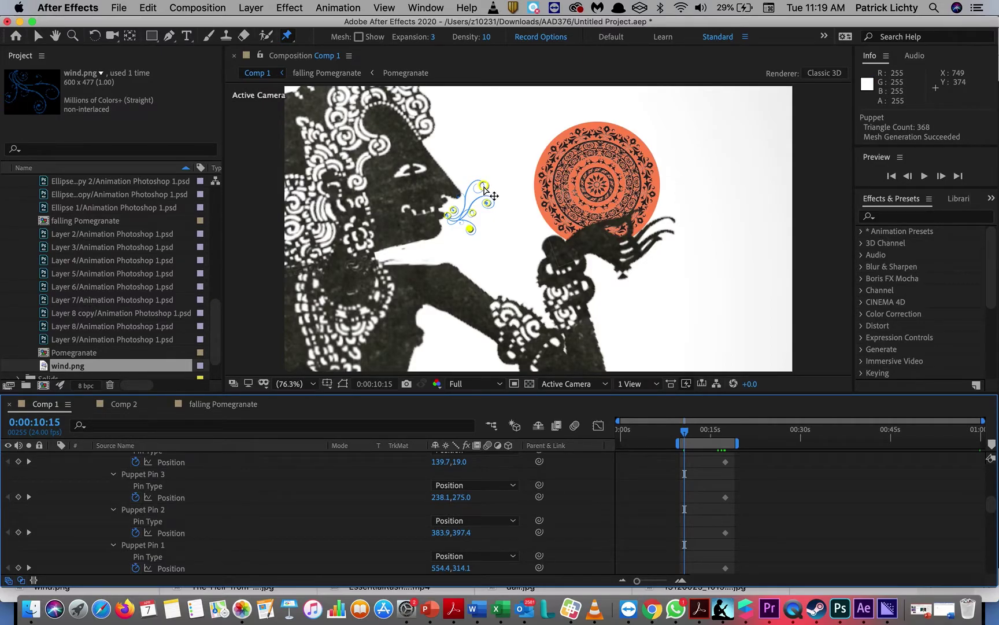
drag(484, 187, 490, 174)
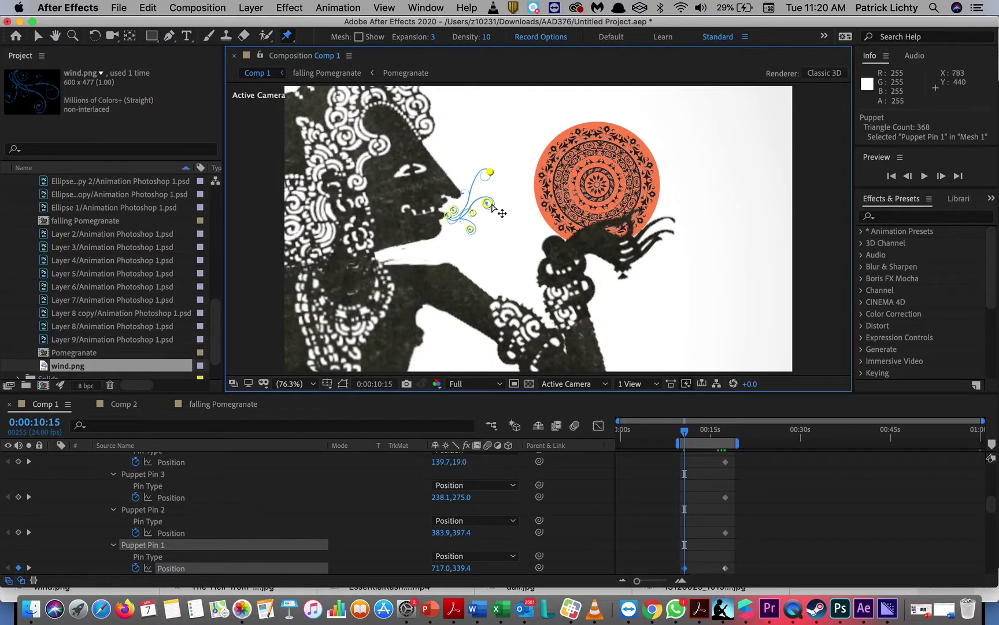
drag(490, 205, 484, 237)
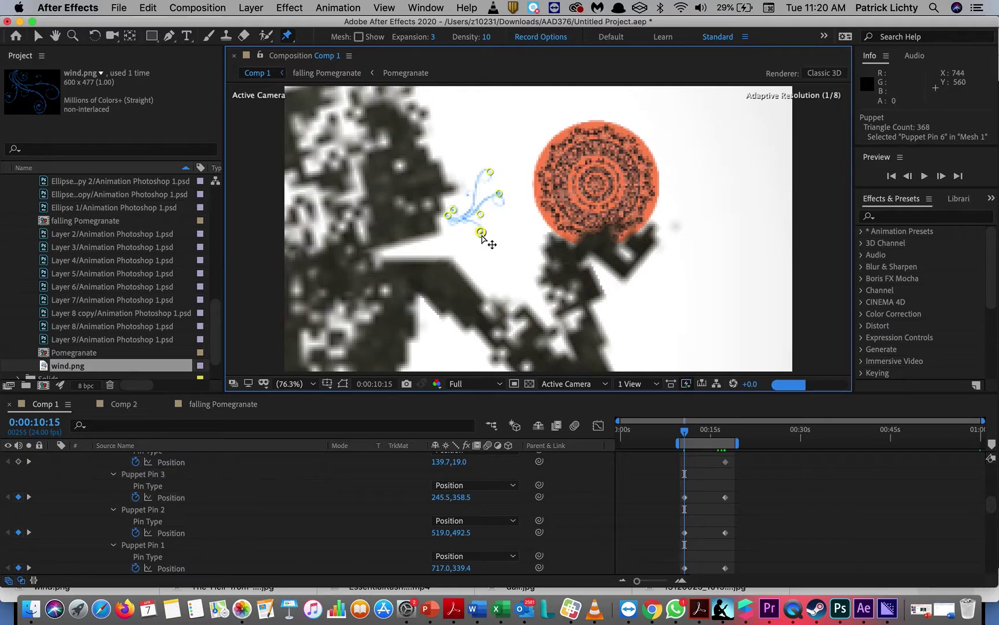
At 0:00:11:11, bend the curls: Puppet Pin 1 to about 609, 438, Pin 2 to 397, 477, Pin 3 to 240, 393, plus Pin 6
drag(685, 437, 692, 436)
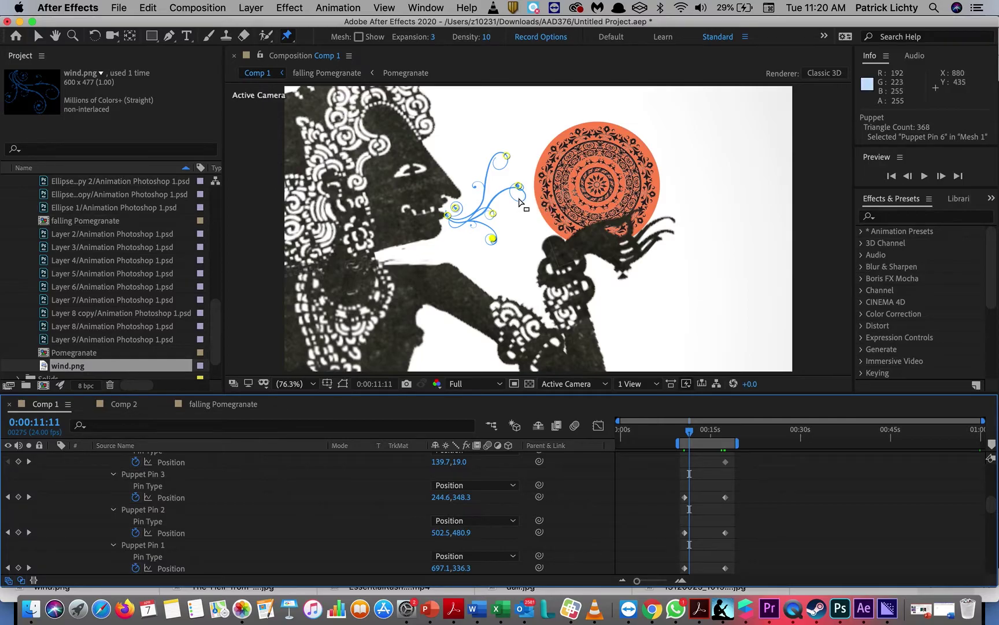
drag(518, 186, 515, 202)
drag(510, 159, 518, 177)
drag(500, 221, 501, 241)
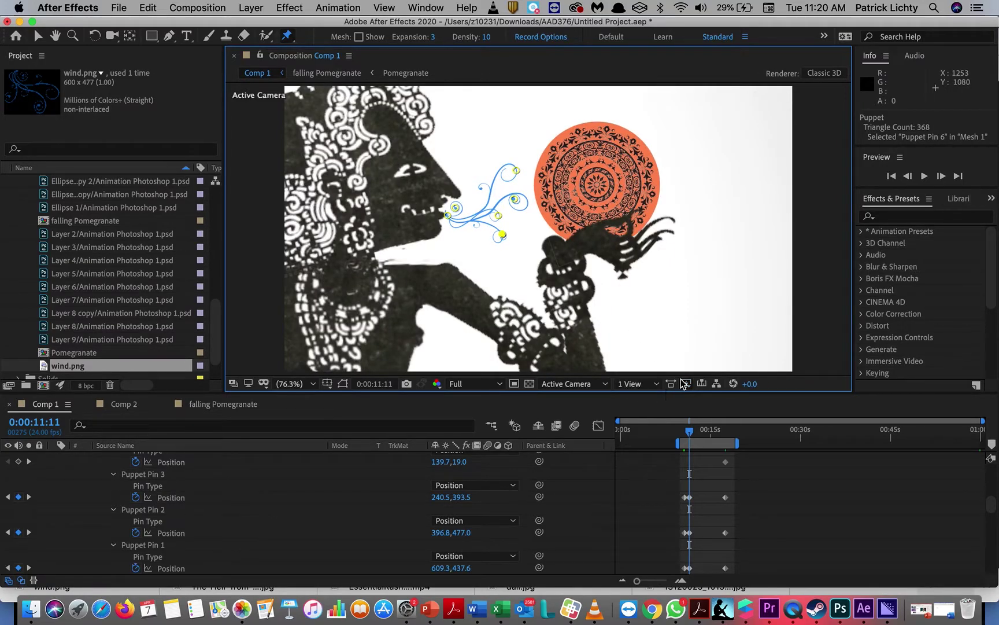
At 0:00:12:17, pose the curls: Puppet Pin 1 to about 627, 481, Pin 2 to 362, 493, Pin 3 to 241, 403, plus Pin 6
drag(693, 438, 701, 438)
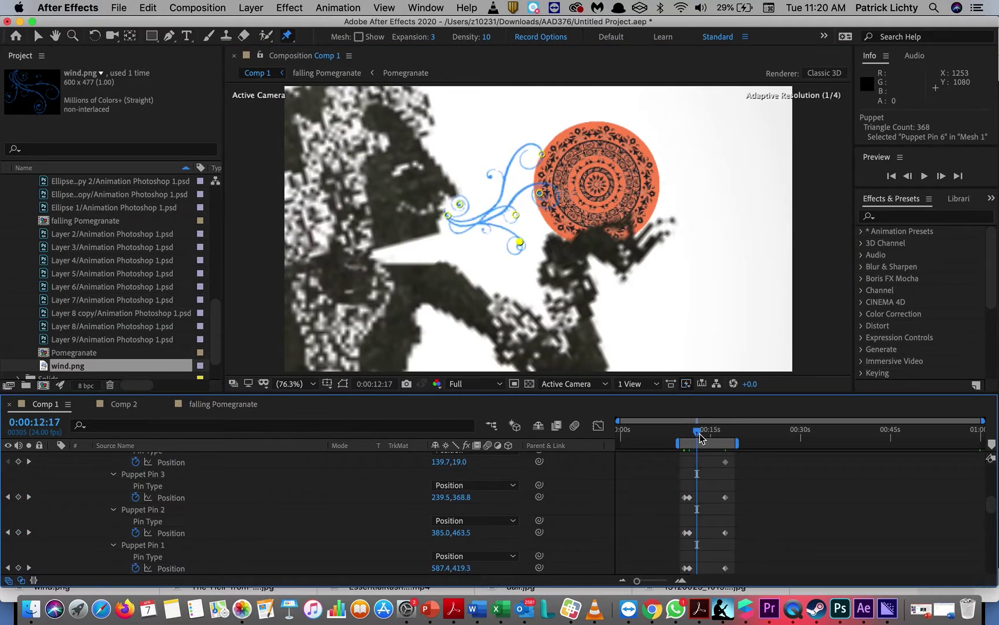
drag(542, 154, 557, 151)
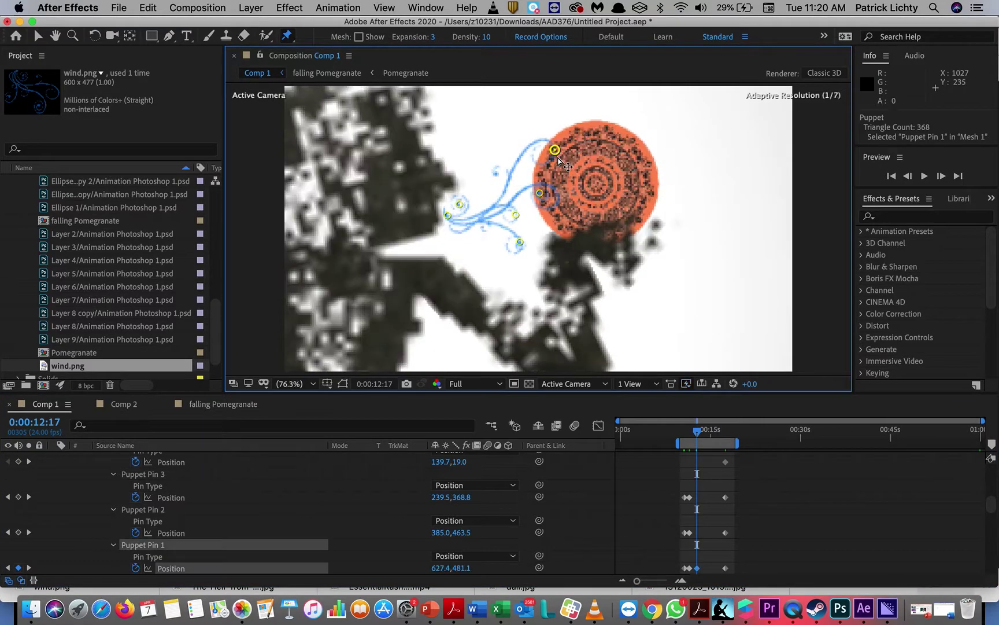
click(541, 193)
drag(542, 192, 533, 233)
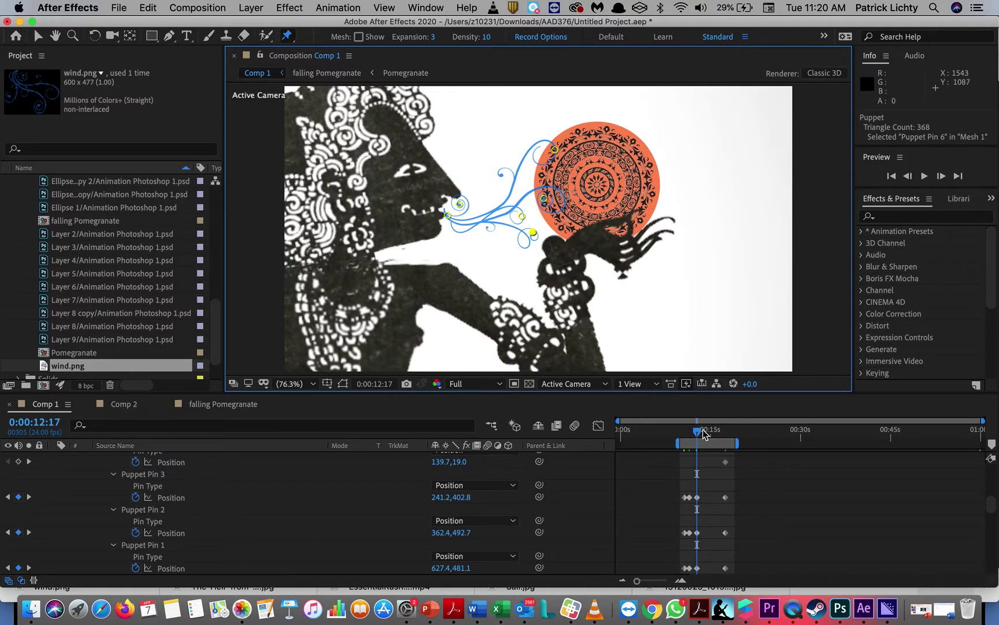
At 0:00:15:03, pose the curls: Puppet Pin 1 to about 540, 291, Pin 2 to 396, 507, Pin 3 to 248, 366, plus Pins 6 and 5
drag(699, 435, 716, 436)
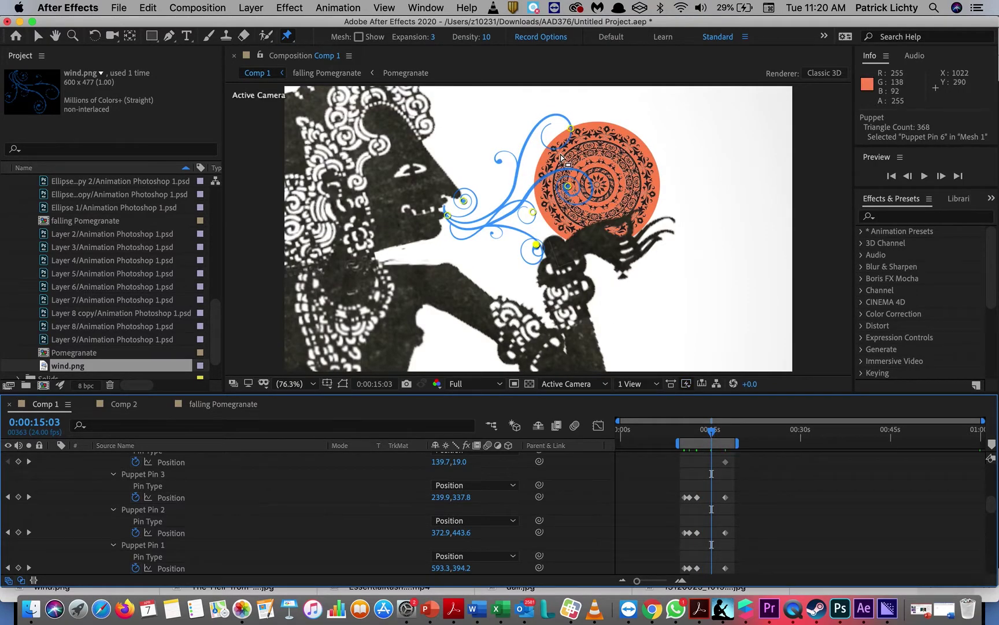
drag(571, 129, 542, 134)
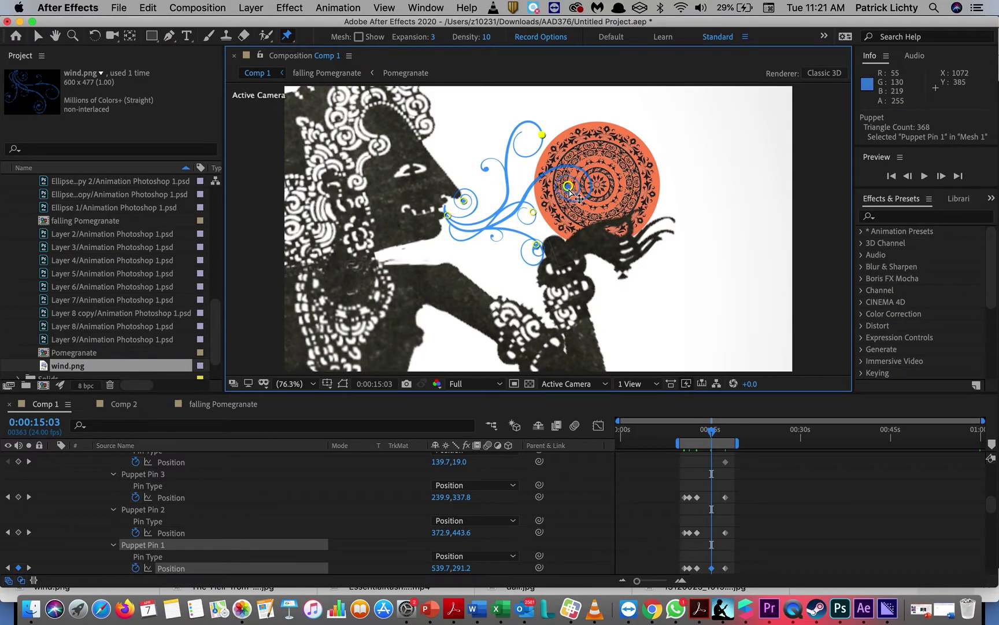
drag(571, 189, 586, 189)
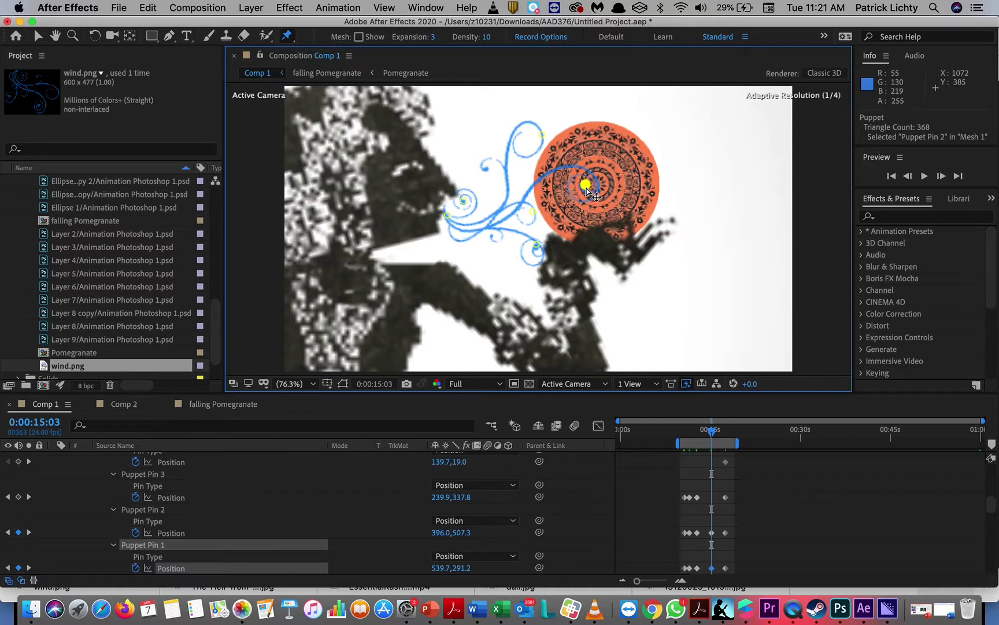
click(536, 245)
drag(540, 246, 546, 217)
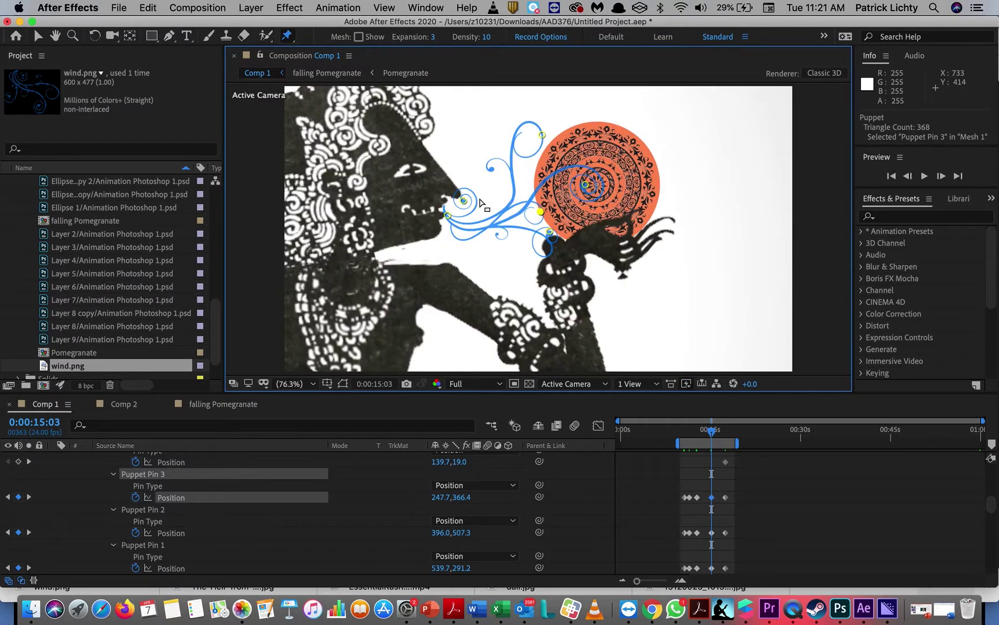
drag(464, 204, 491, 202)
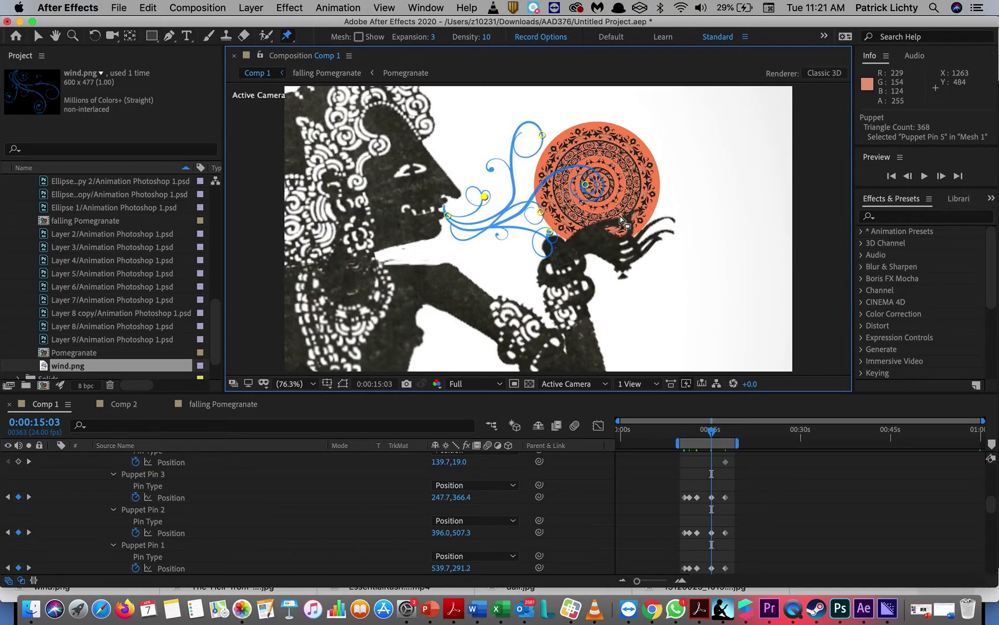
Fade out wind.png with Opacity keyframes of 100% at 0:00:17:11 and 0% at 0:00:18:09
drag(711, 433, 727, 454)
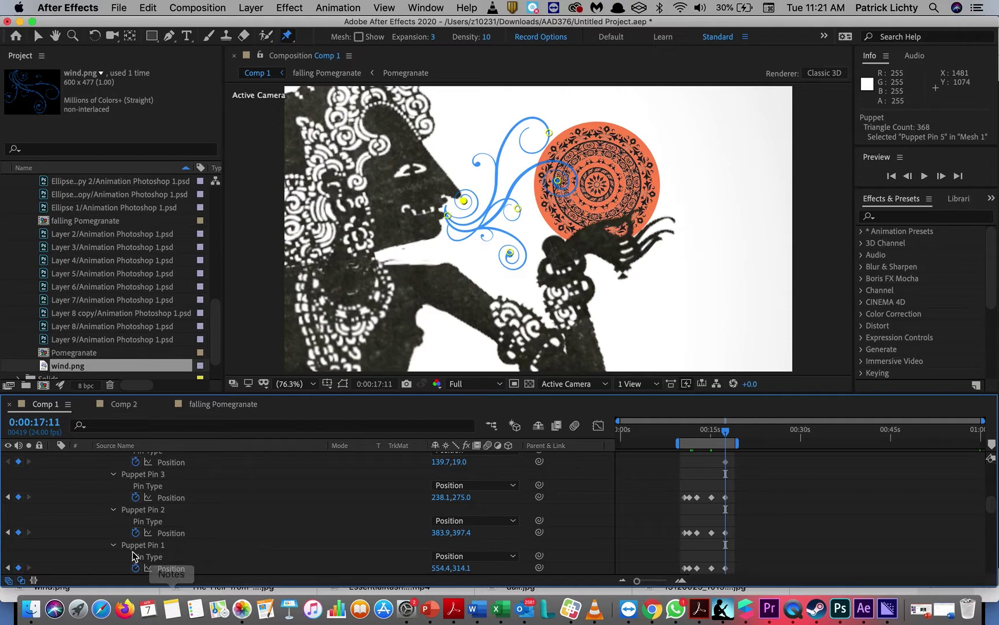
scroll(114, 549, up, 5)
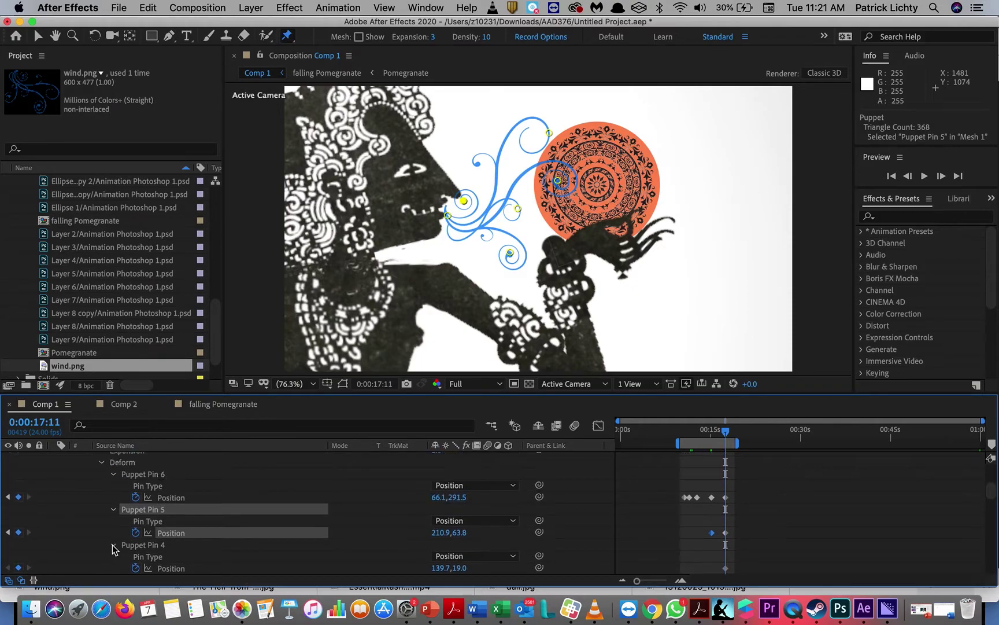
click(101, 464)
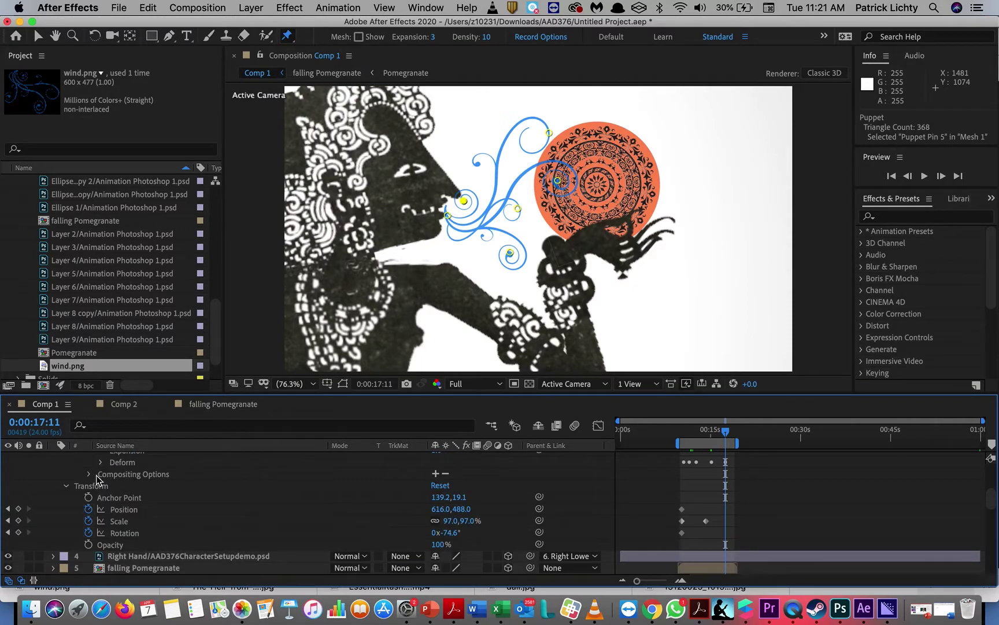
click(88, 544)
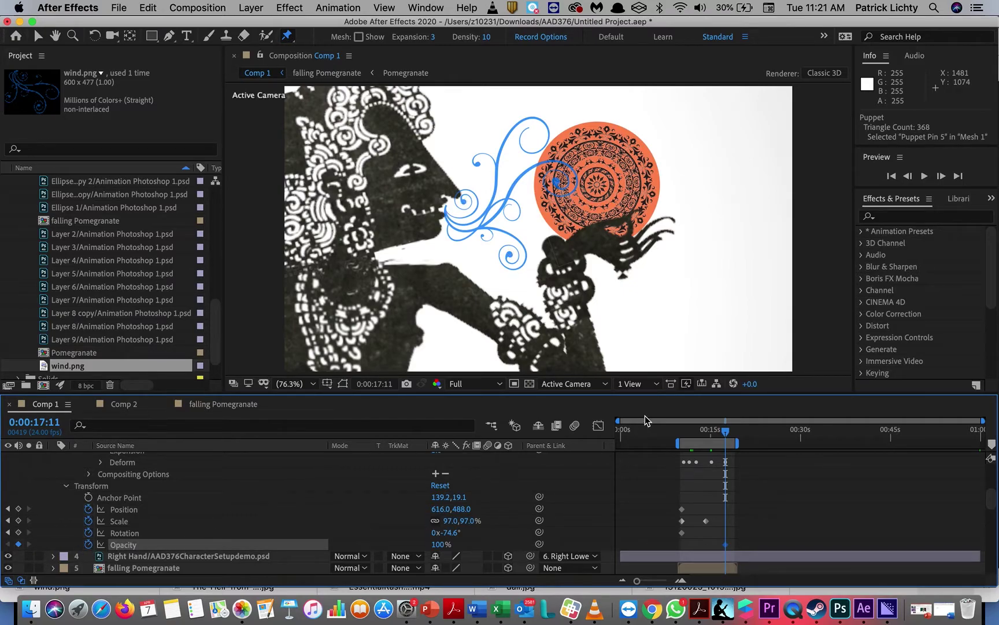
drag(726, 434, 732, 438)
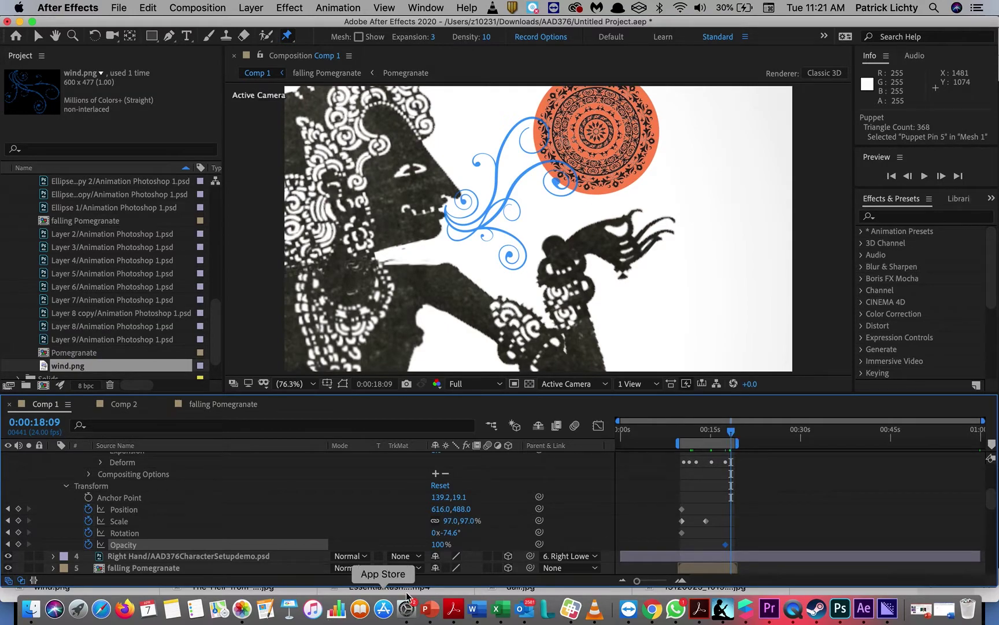
drag(433, 546, 376, 546)
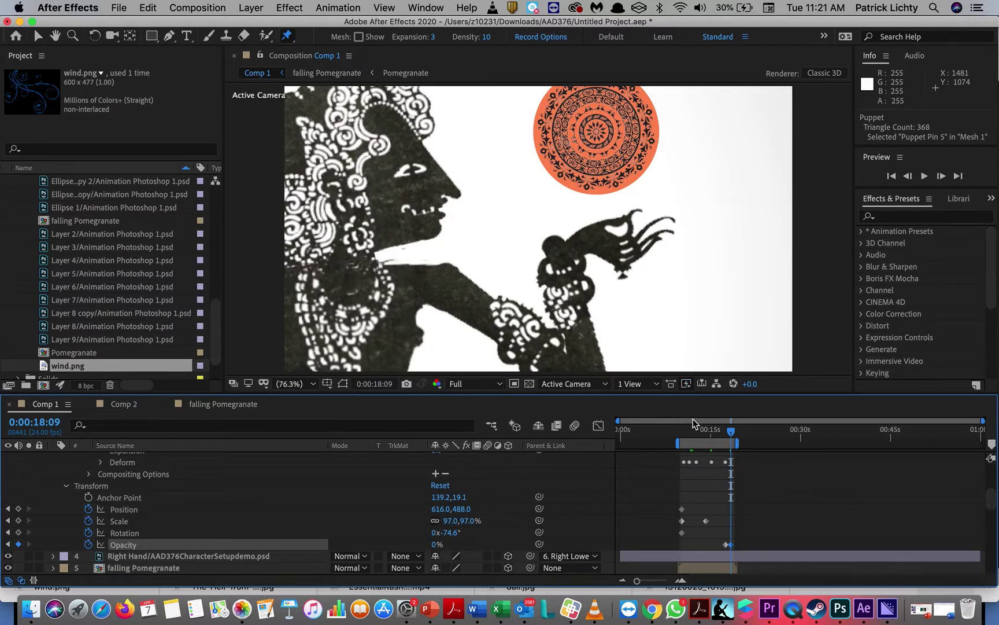
Fade in wind.png with Opacity keyframes of 0% at 0:00:10:01 and 100% at 0:00:10:15
drag(732, 437, 683, 438)
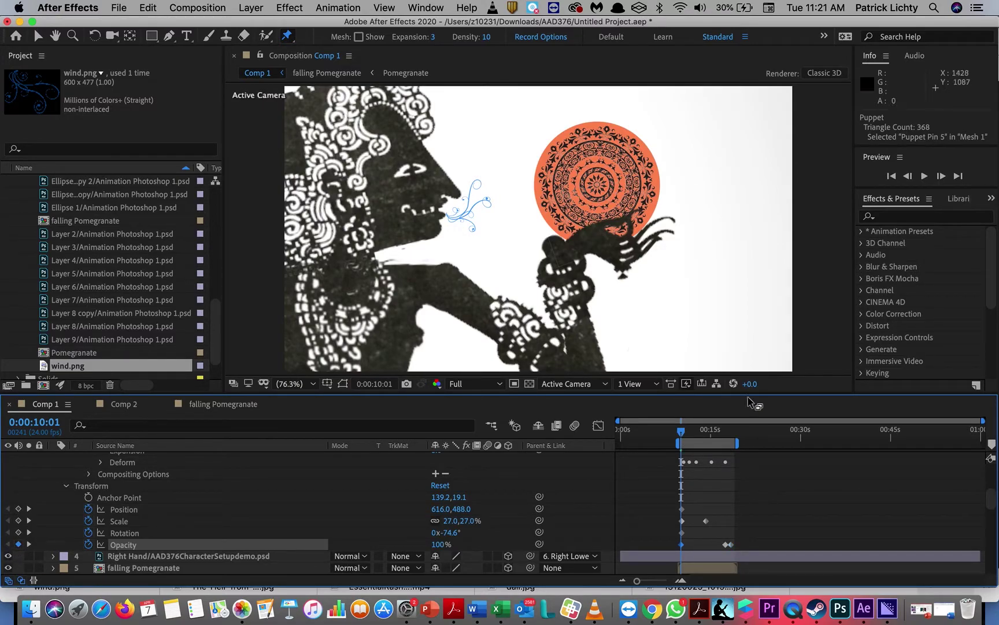
click(684, 433)
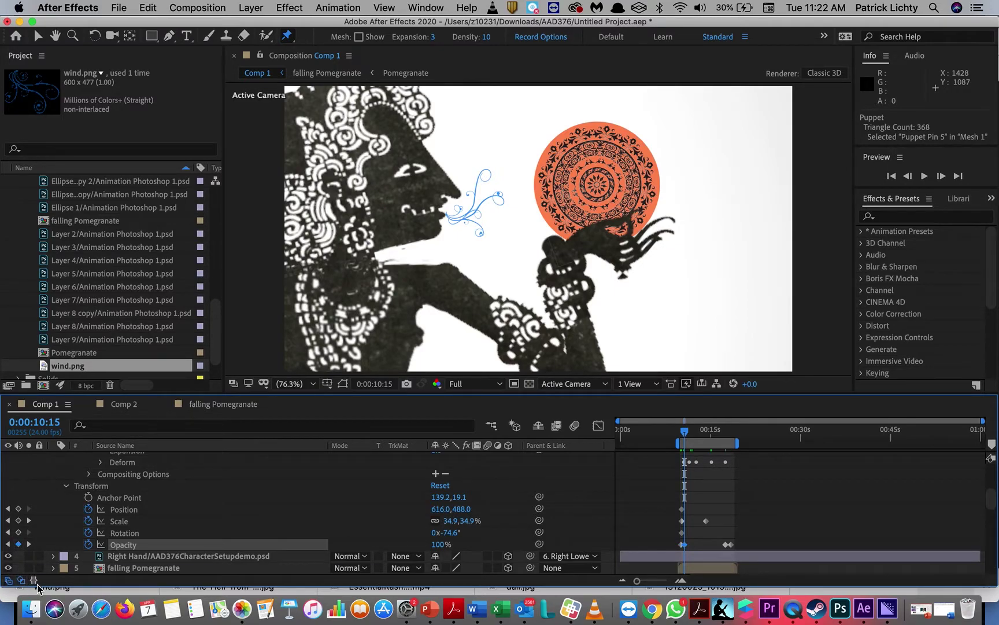
click(8, 544)
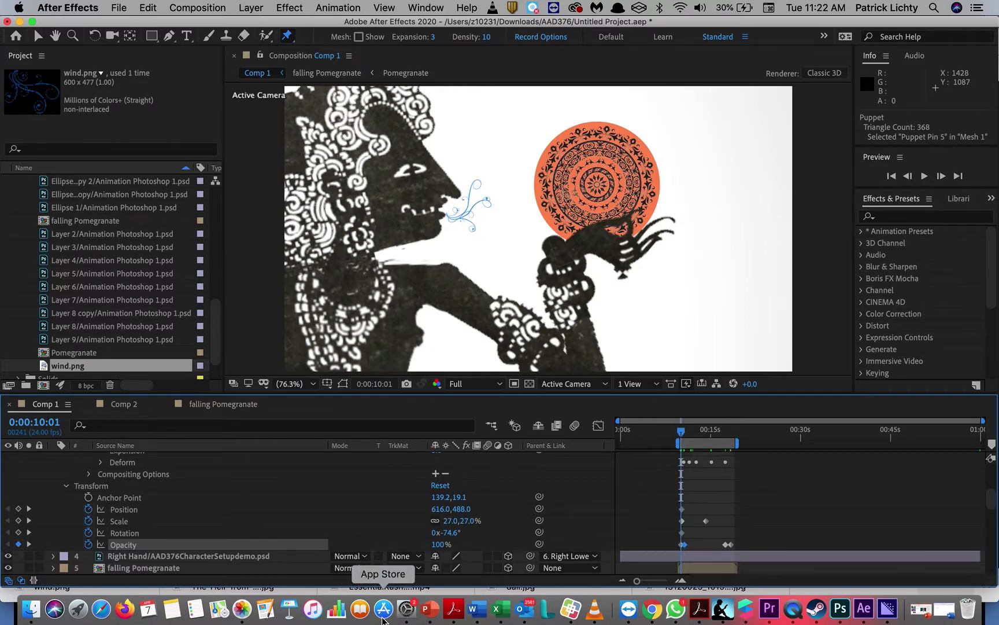
drag(440, 544, 273, 582)
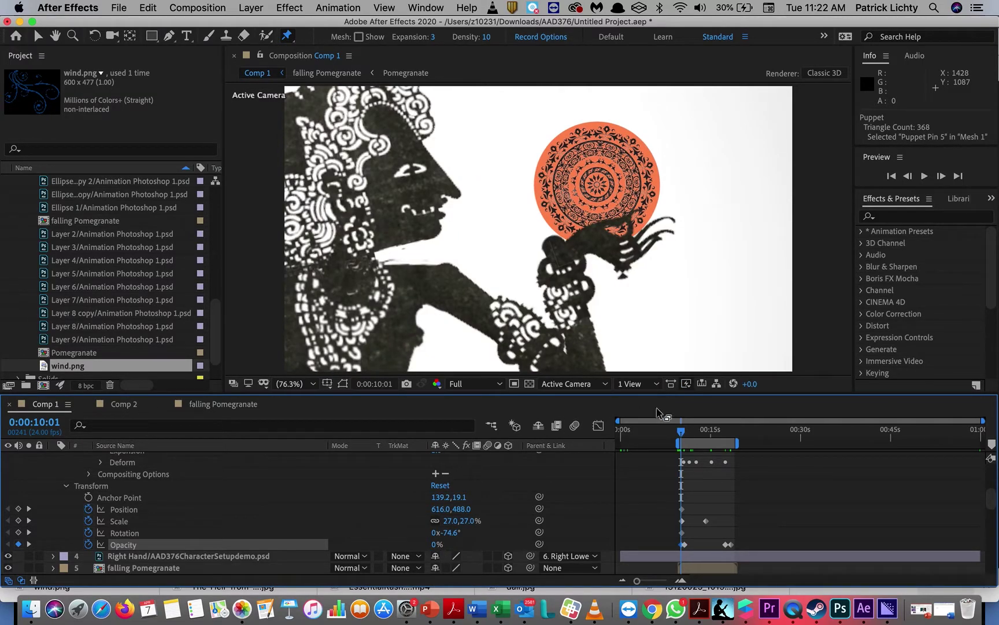
Review the breath and pomegranate animation in Comp 1 by scrubbing through to 0:00:20:17
drag(682, 435, 747, 443)
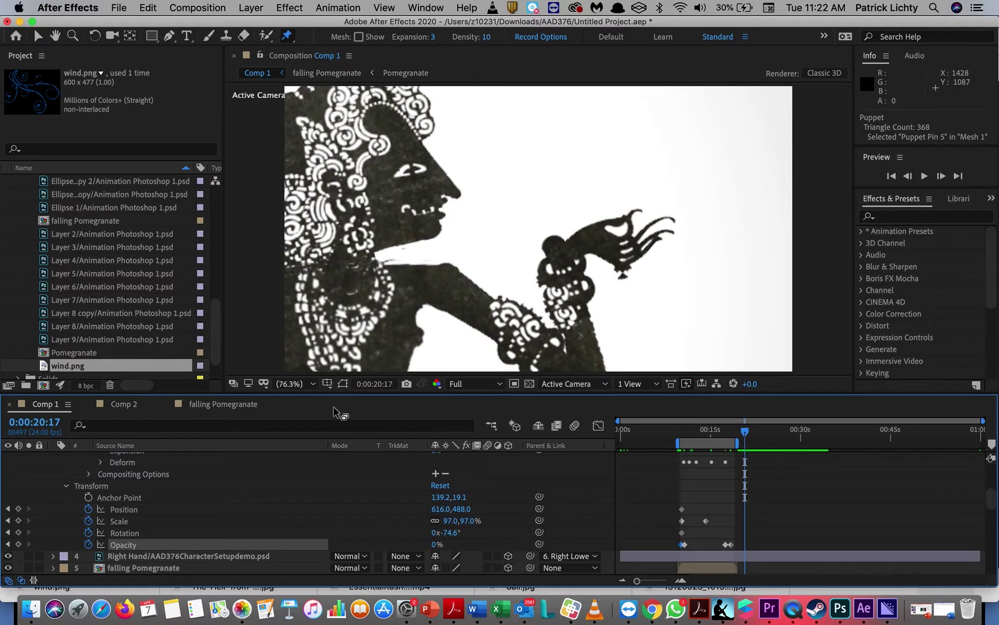
click(122, 8)
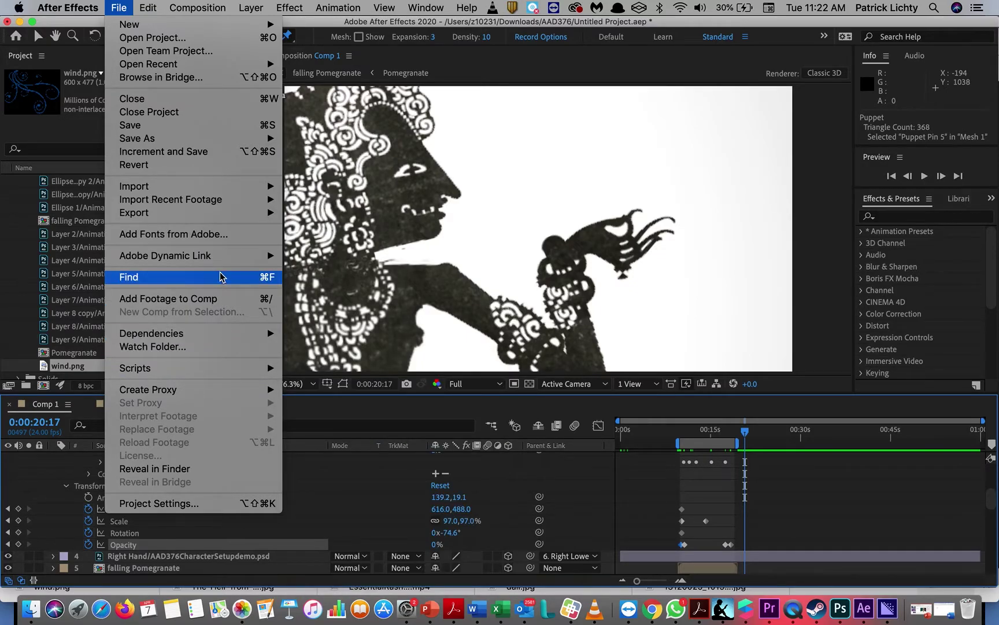
Add Comp 1 to the Adobe Media Encoder queue for export
mouse_move(230, 215)
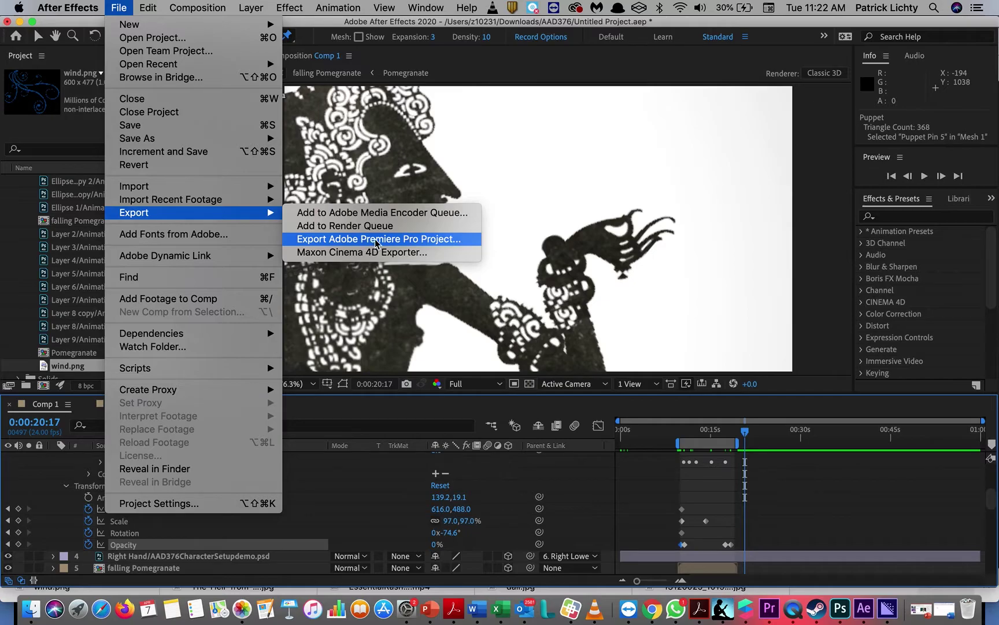
click(382, 212)
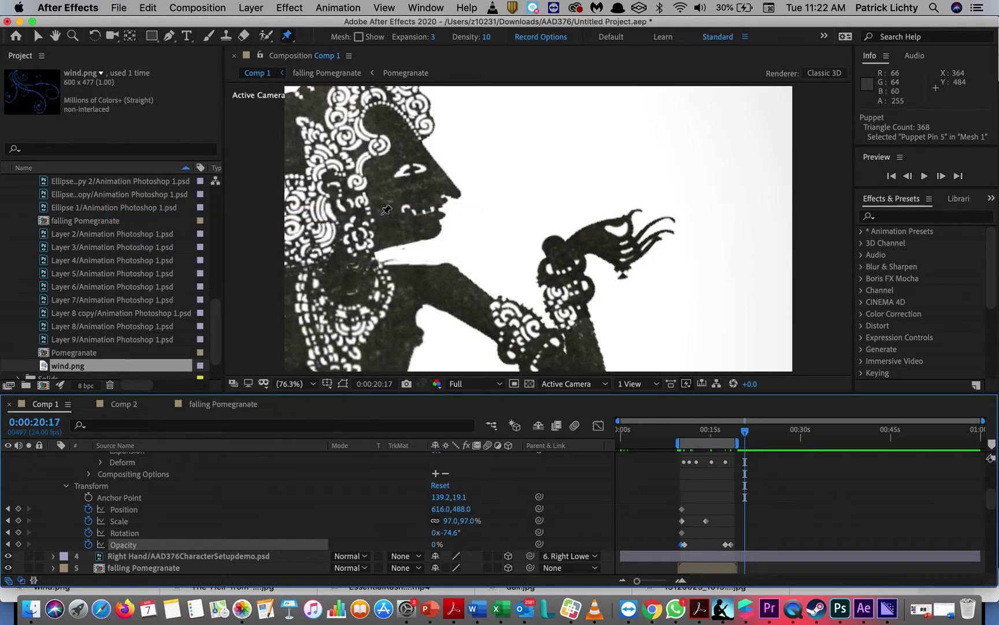
Save the project under the new name breatth1 in the AAD376 folder
click(119, 8)
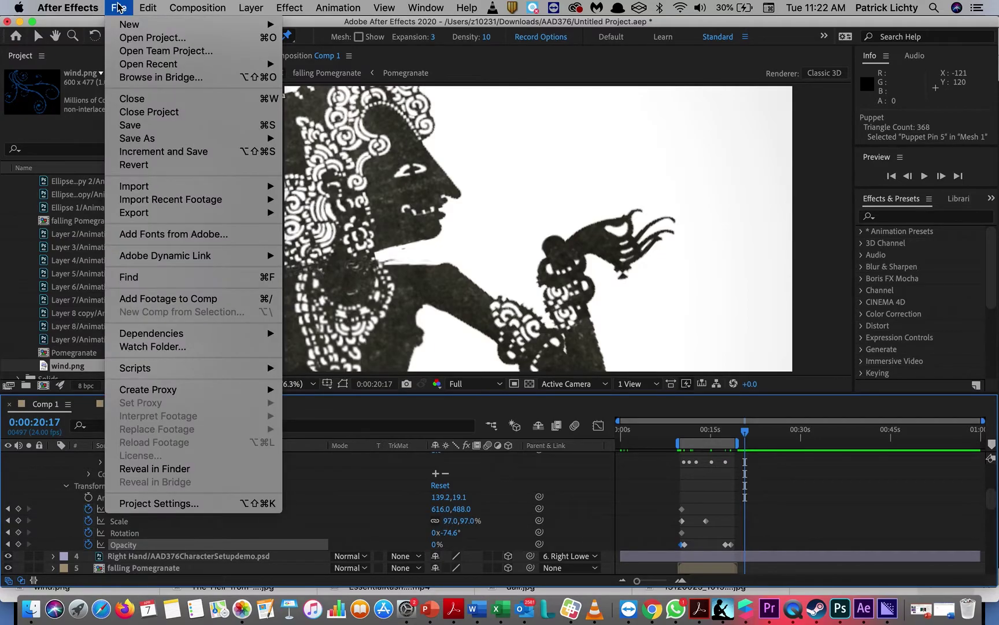
mouse_move(148, 139)
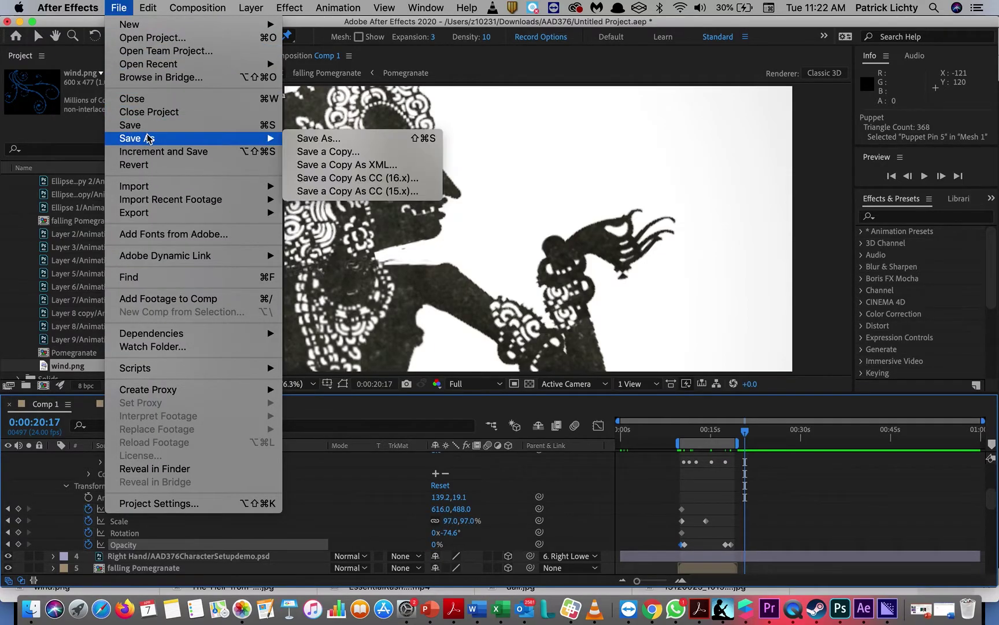
click(303, 138)
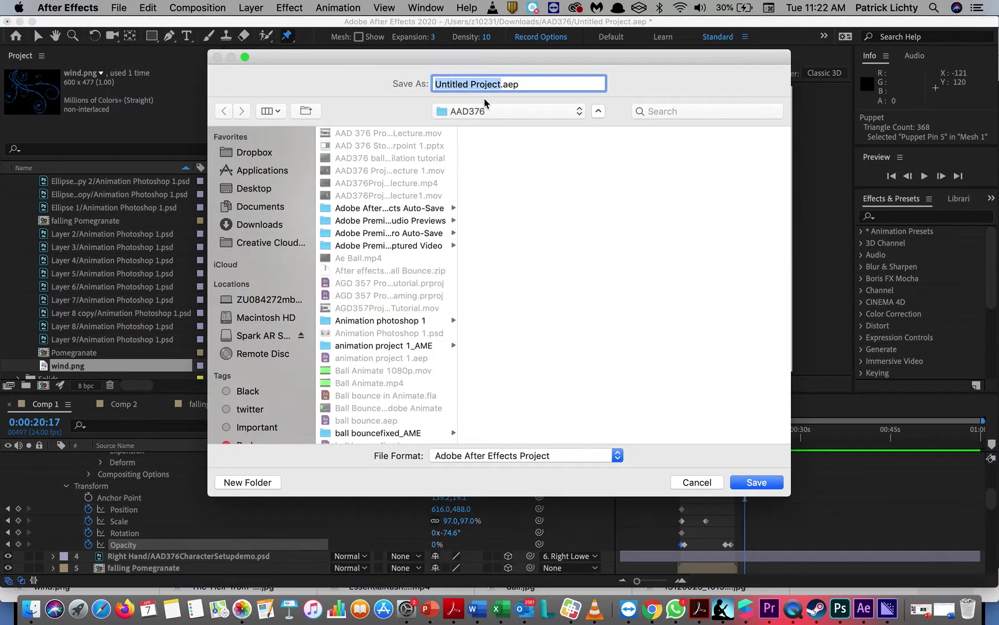
click(505, 85)
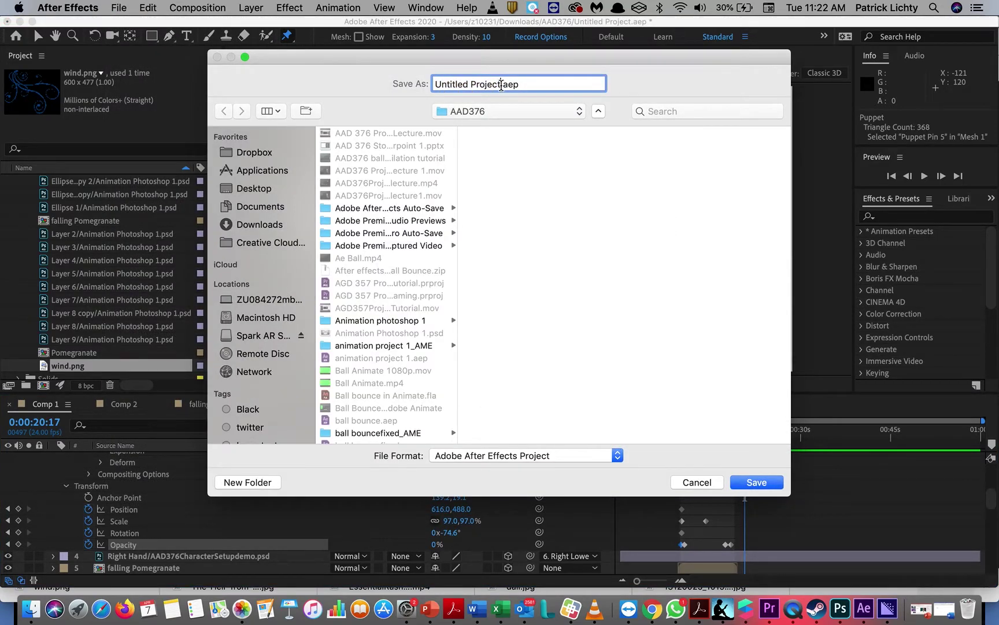
drag(498, 85, 292, 93)
text(breatth1)
key(Return)
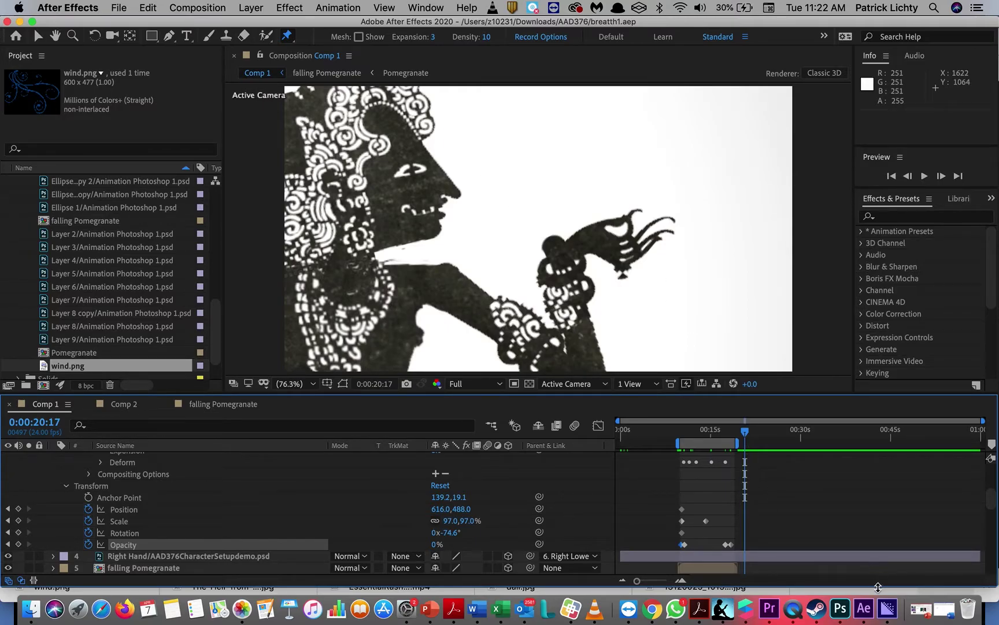
Switch to Adobe Media Encoder and start encoding the queued Comp 1 as H.264
click(888, 609)
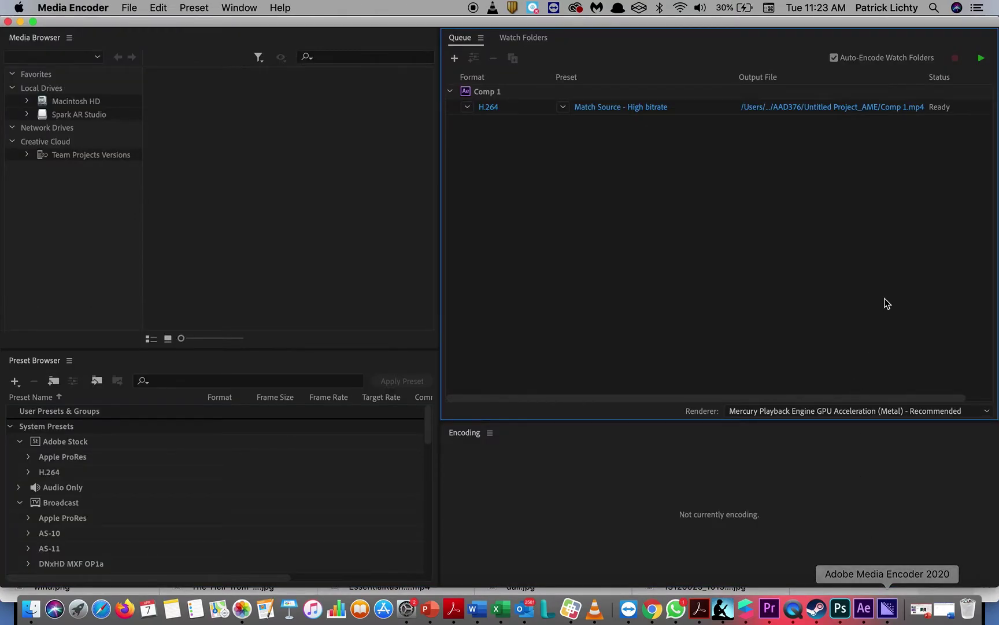
click(981, 60)
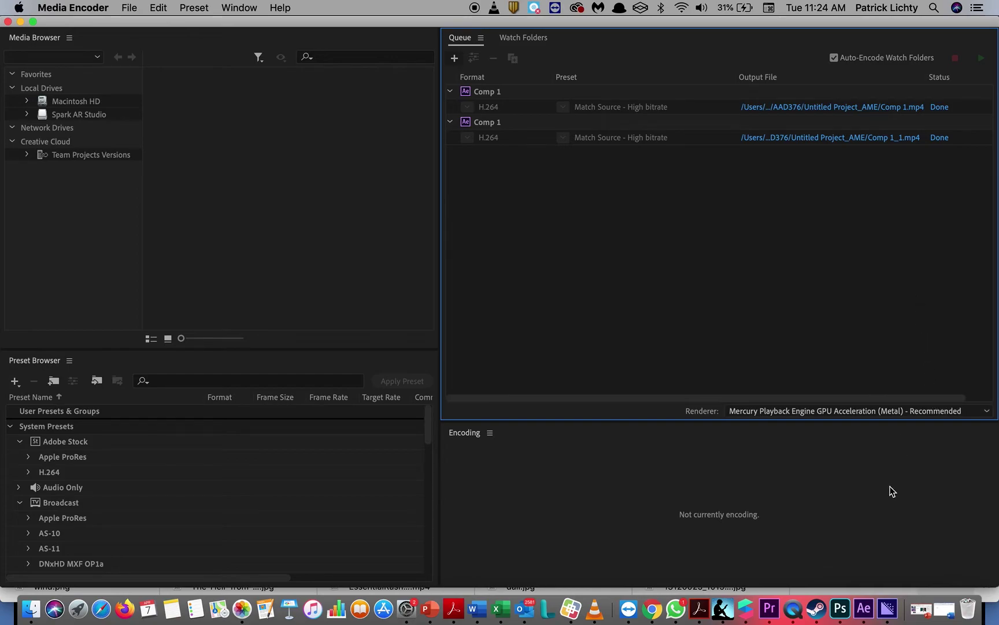
Switch to Premiere Pro and move the Sequence 01 playhead to 00:00:21:05
click(768, 608)
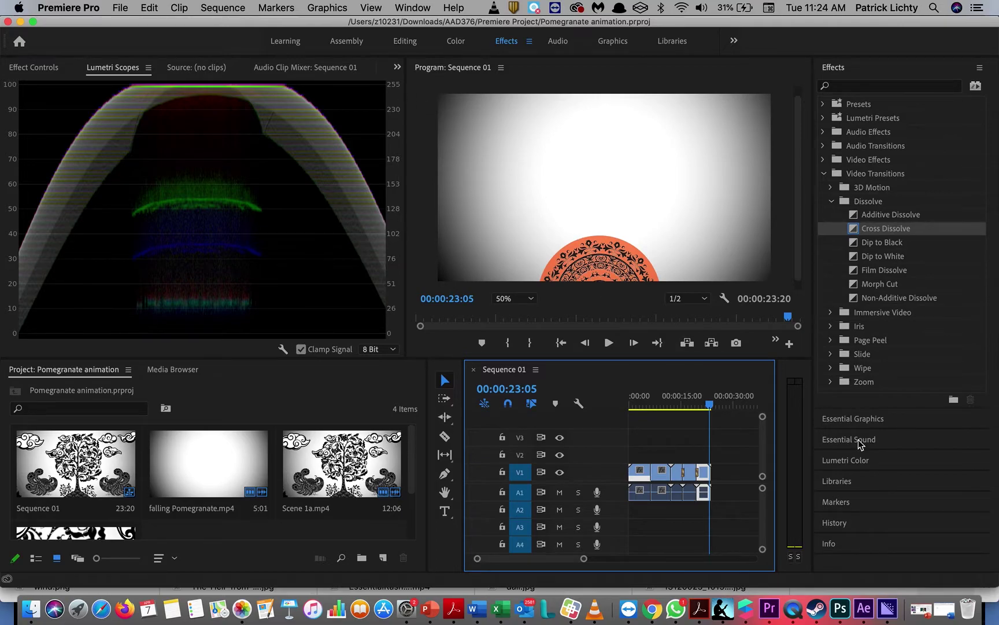
click(712, 404)
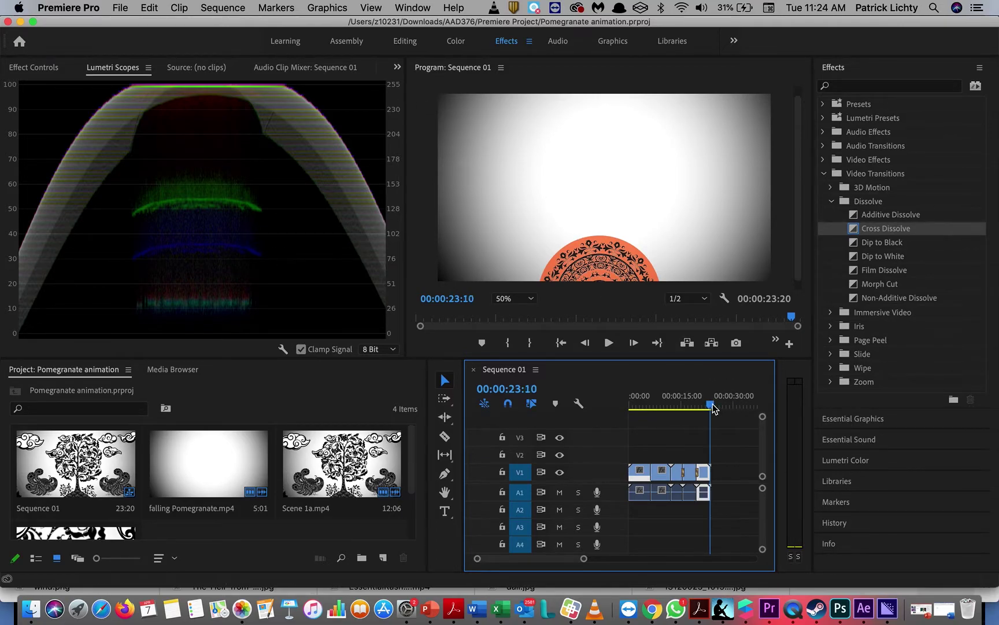
drag(712, 408, 703, 408)
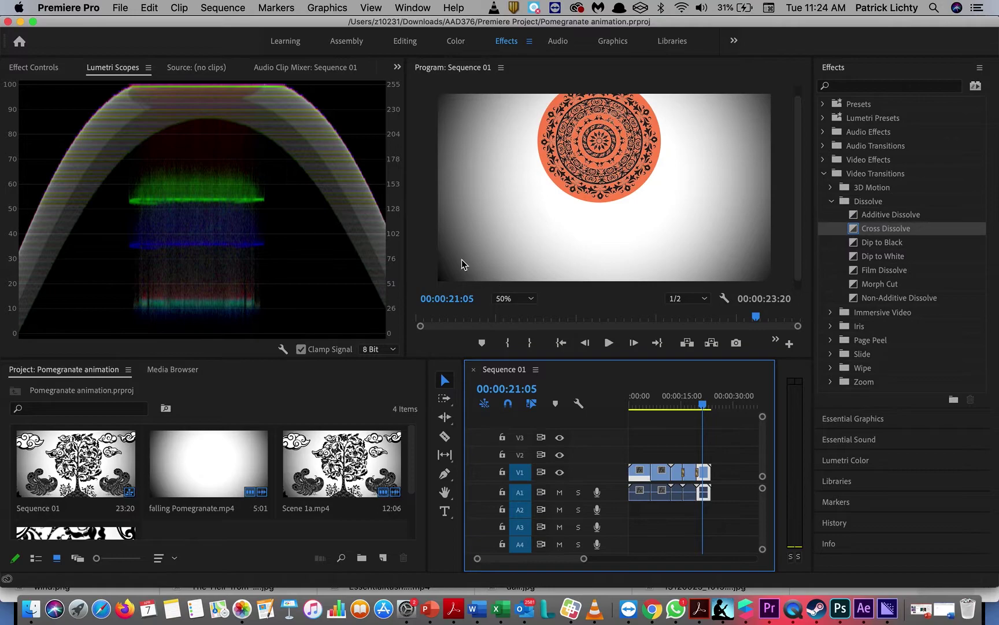
Import Comp 1.mp4 and Comp 1_1.mp4 from the Untitled Project_AME folder inside AAD376
click(120, 8)
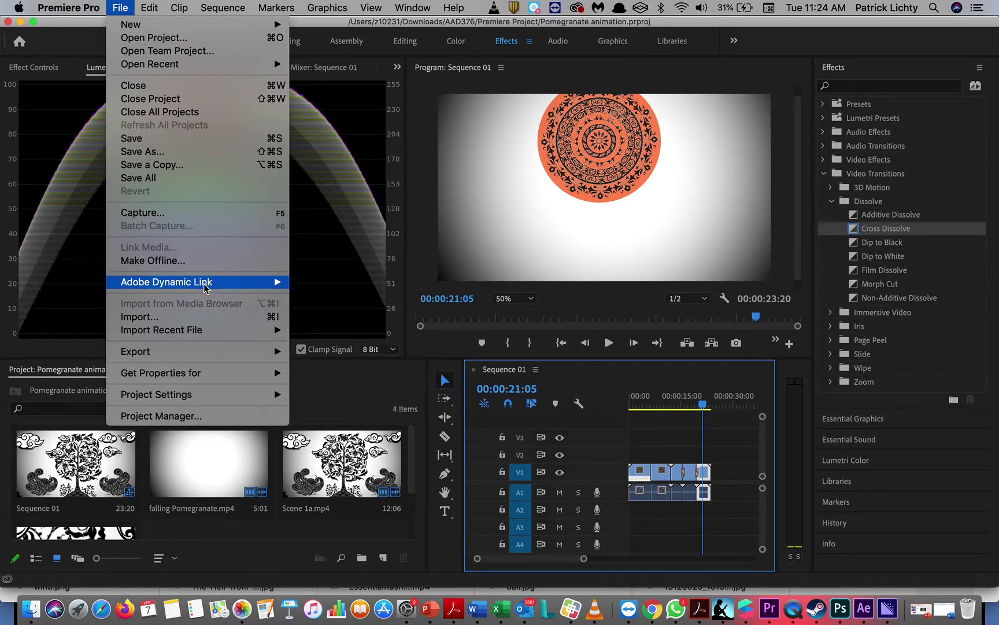
click(210, 318)
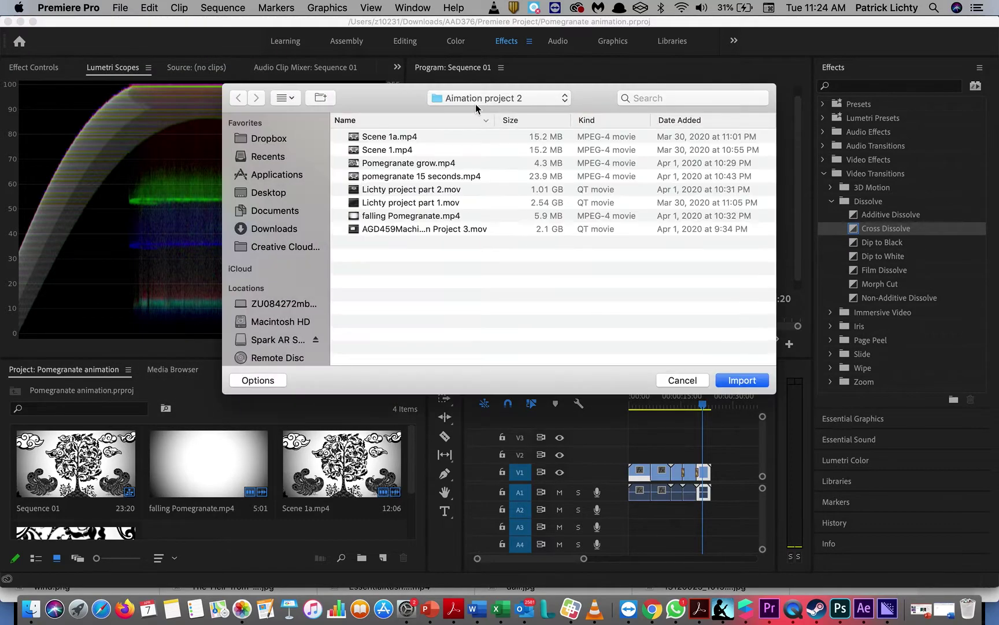
click(516, 103)
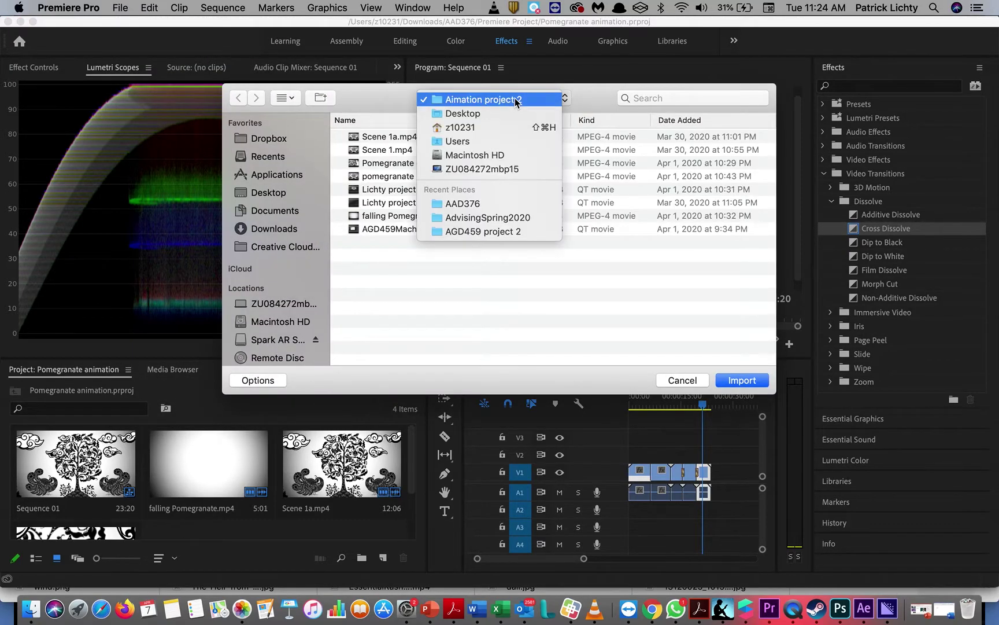
click(509, 203)
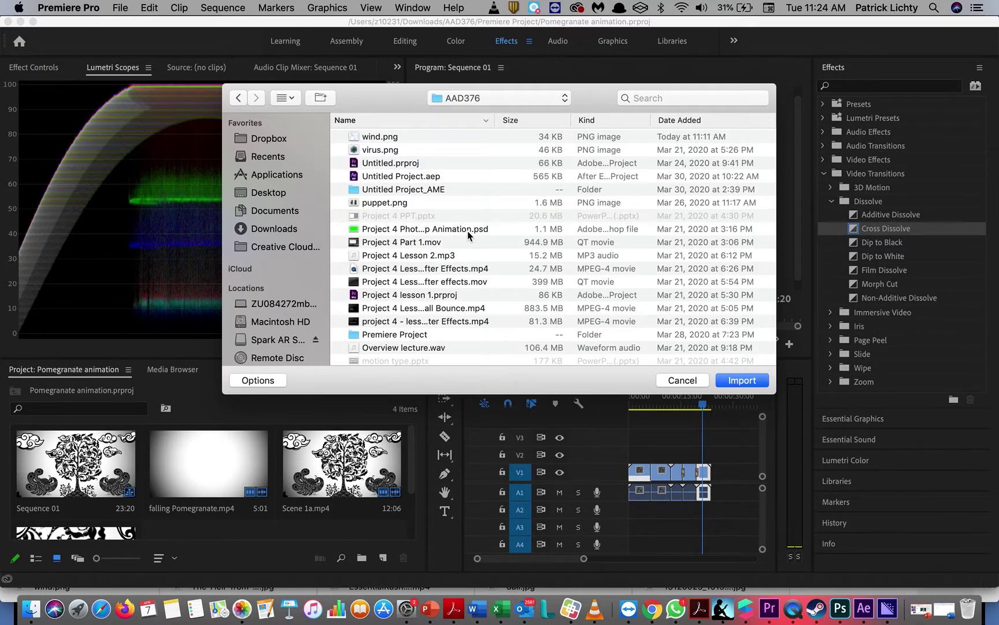
double_click(420, 191)
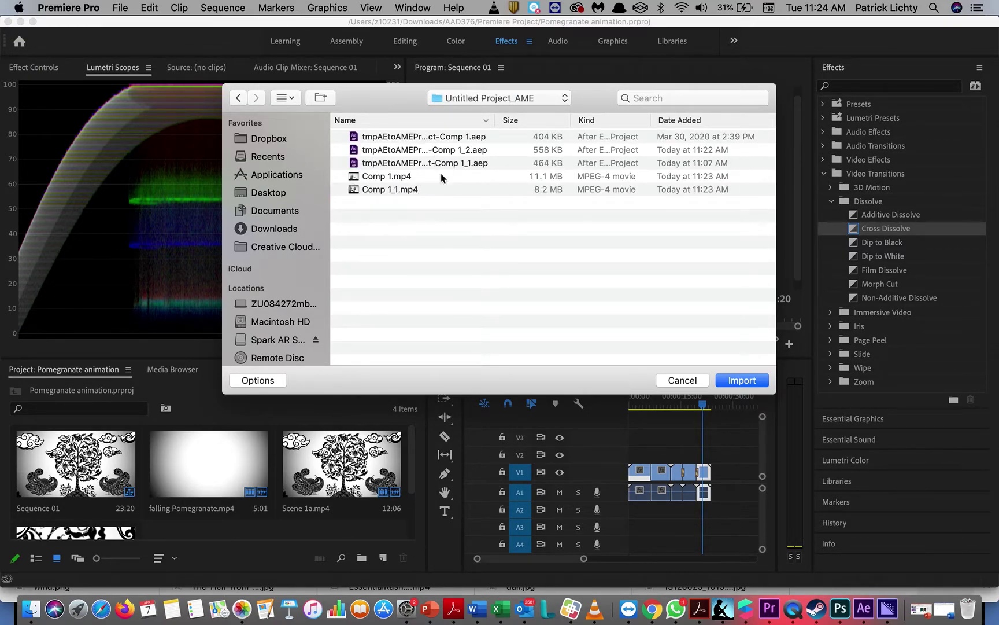
click(408, 176)
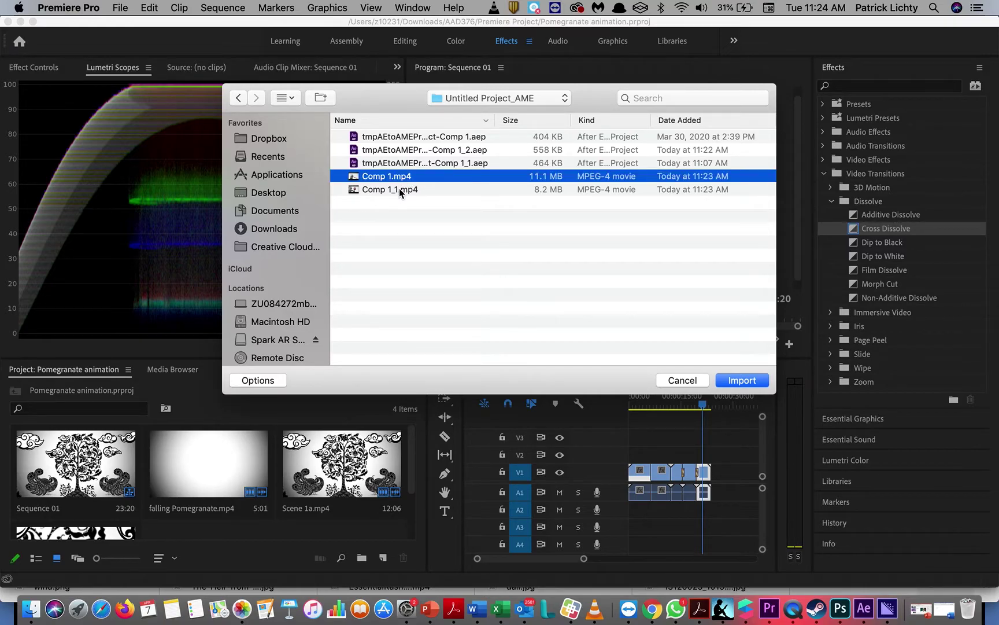
shift+click(400, 189)
click(762, 376)
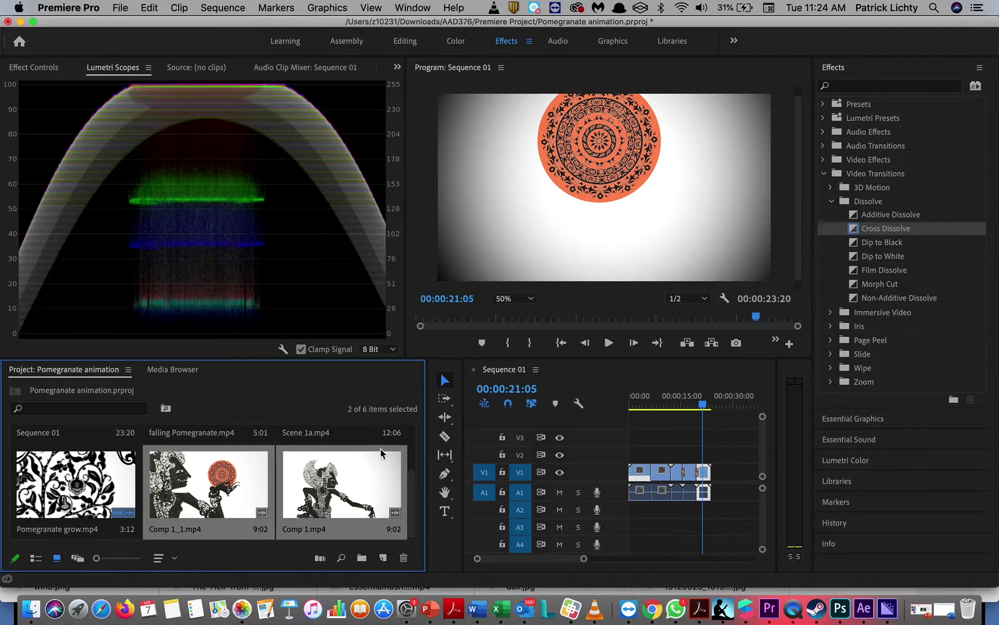
Place the Comp 1.mp4 clip on track V1 directly after the last clip in Sequence 01
click(353, 479)
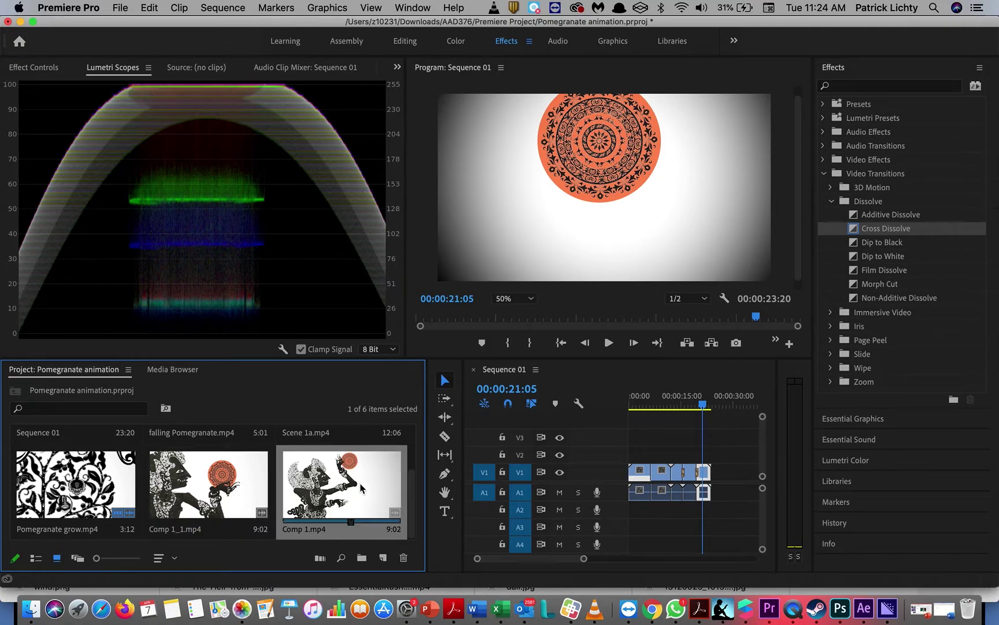
drag(360, 492, 715, 475)
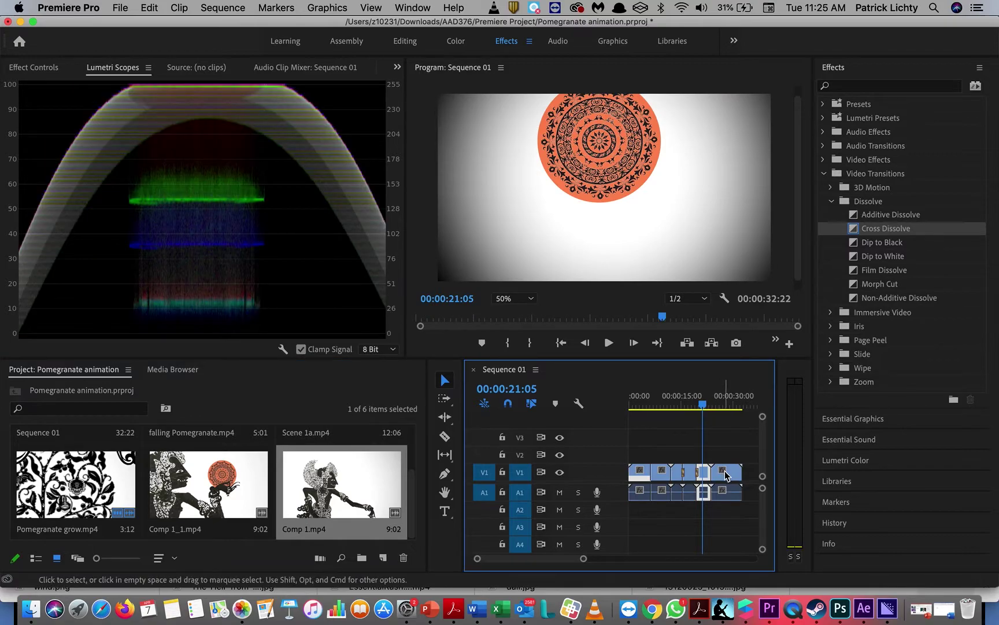
click(726, 475)
right_click(725, 475)
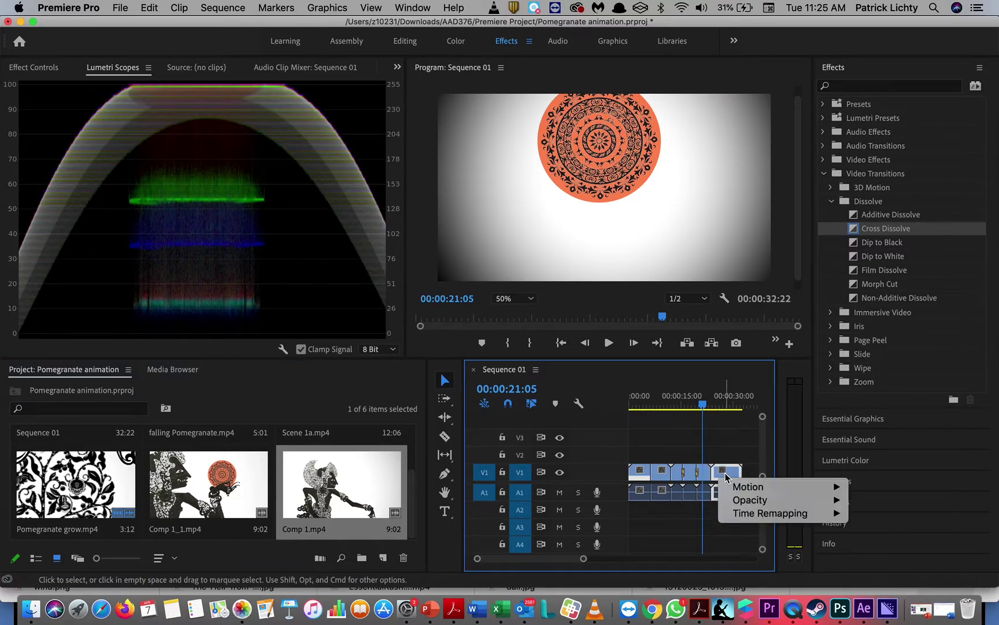
mouse_move(755, 501)
click(718, 553)
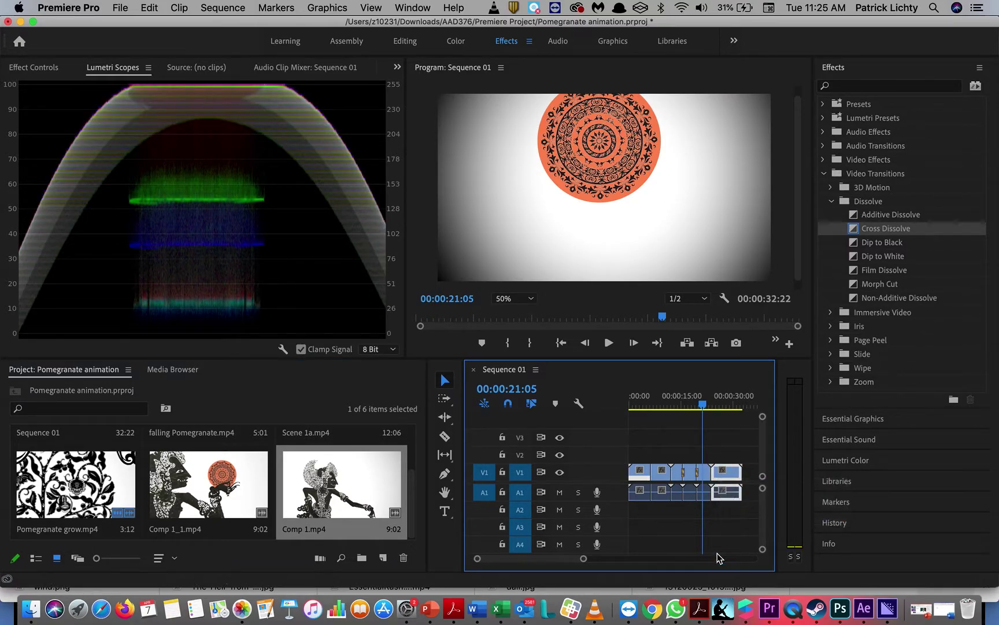
click(721, 544)
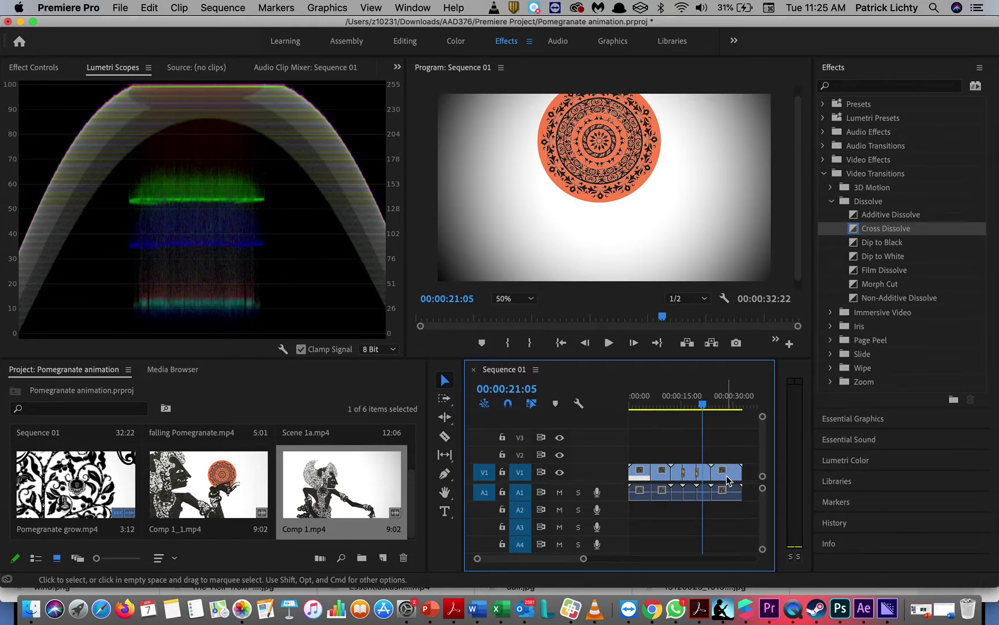
Open the speed and duration settings of the Comp 1.mp4 clip in the sequence and set its duration to 00:00:06:12
right_click(727, 481)
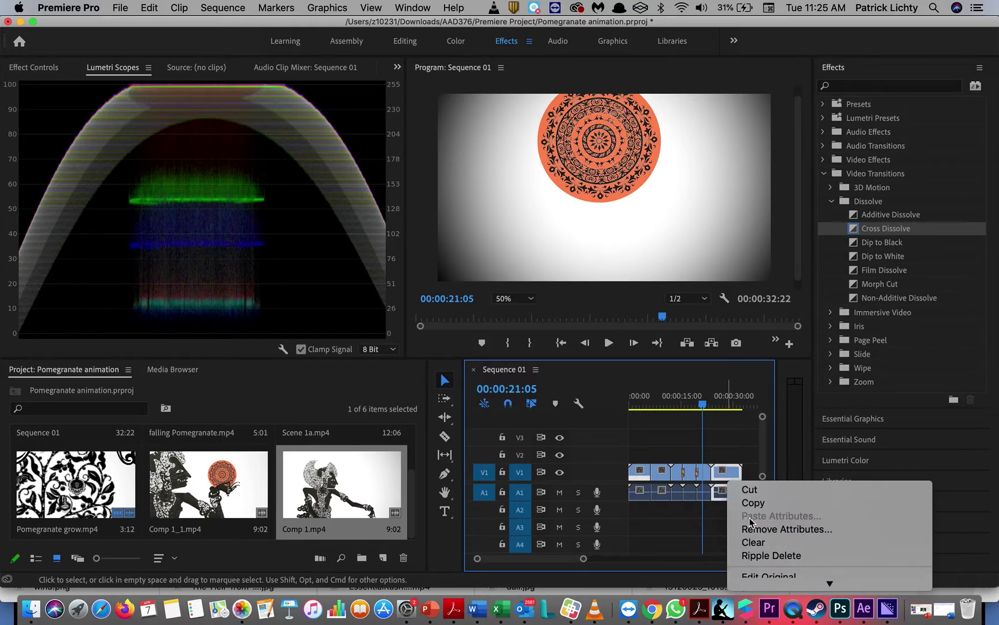
scroll(754, 514, down, 8)
scroll(755, 514, down, 5)
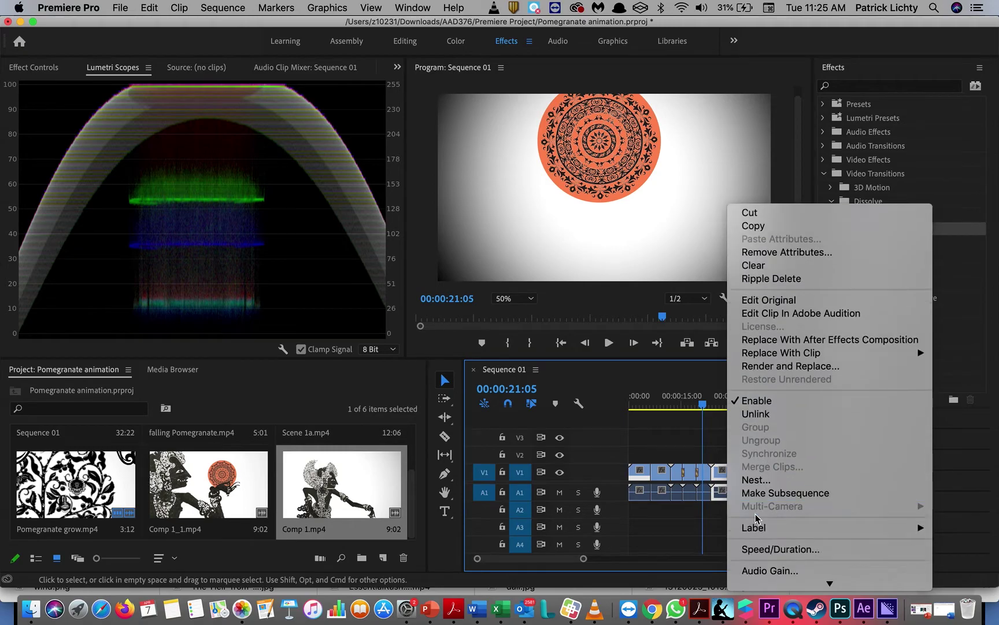
click(758, 523)
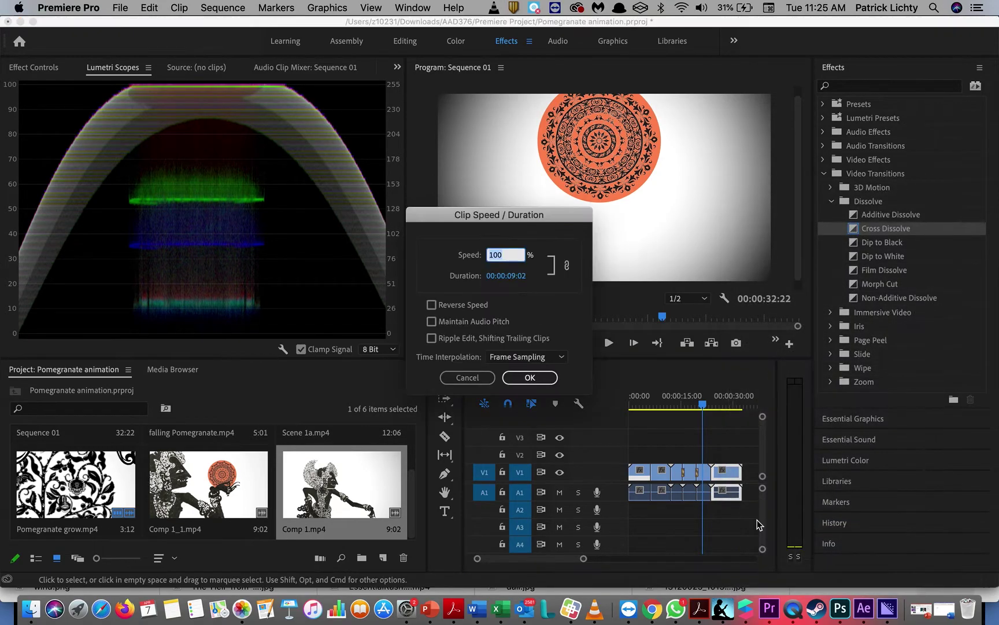
click(514, 276)
click(516, 276)
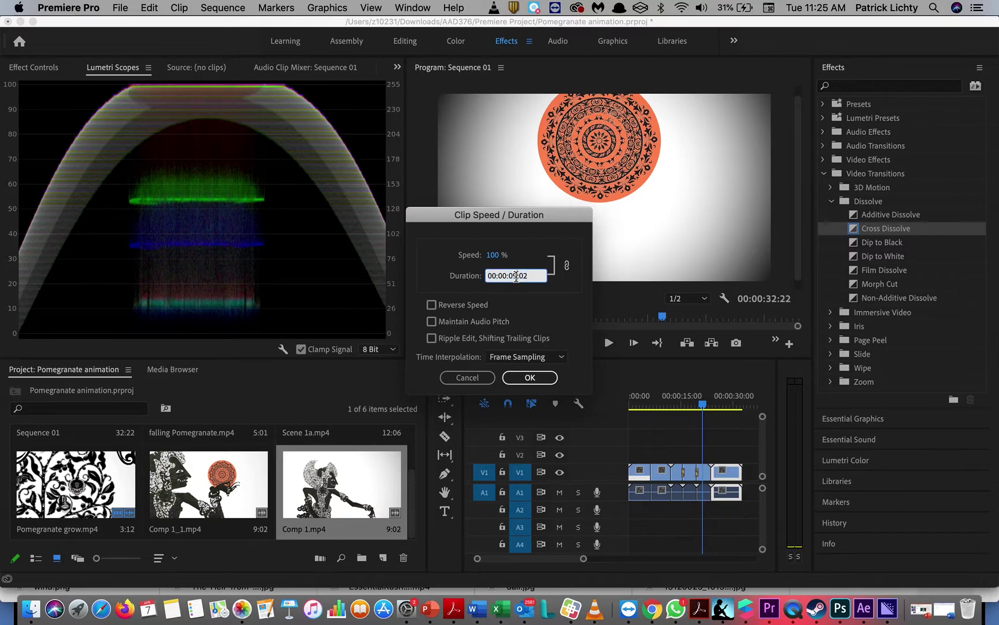
key(BackSpace)
text(6)
drag(520, 276, 532, 276)
text(12)
click(508, 313)
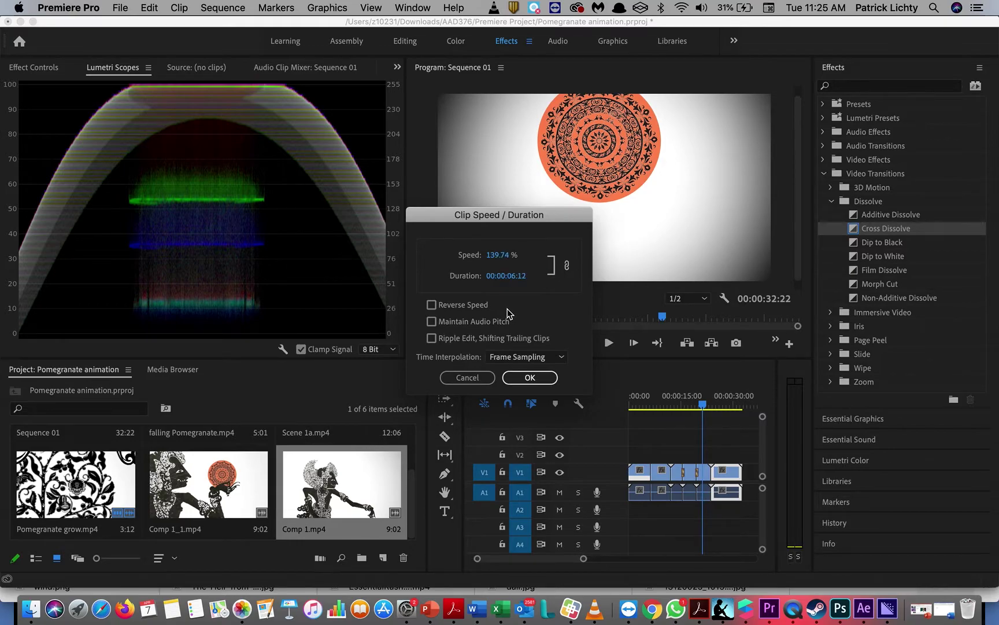
Set the clip's time interpolation to Optical Flow and apply the speed and duration change
click(484, 361)
click(519, 403)
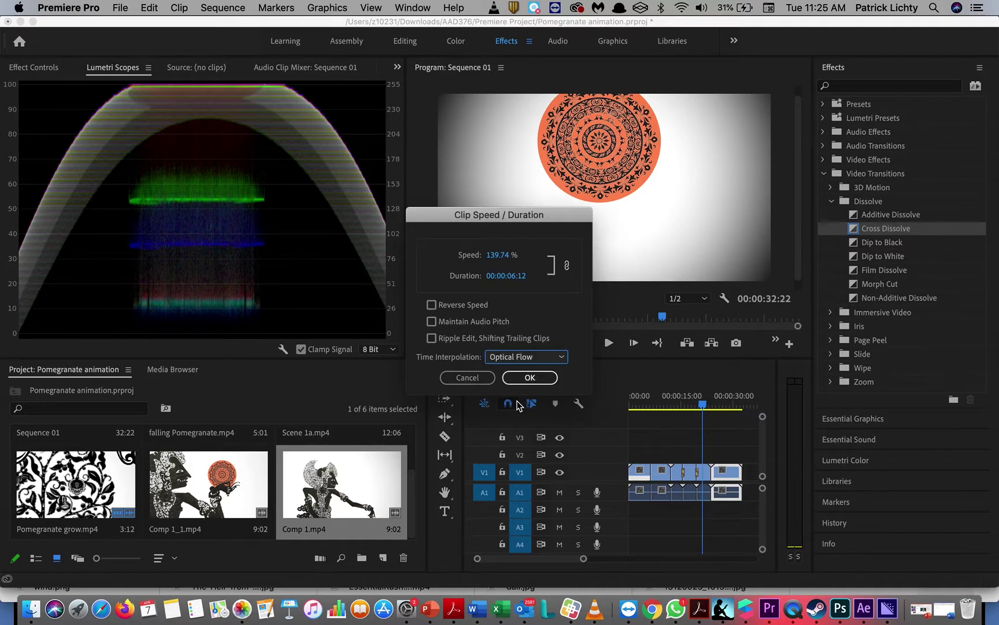
click(539, 378)
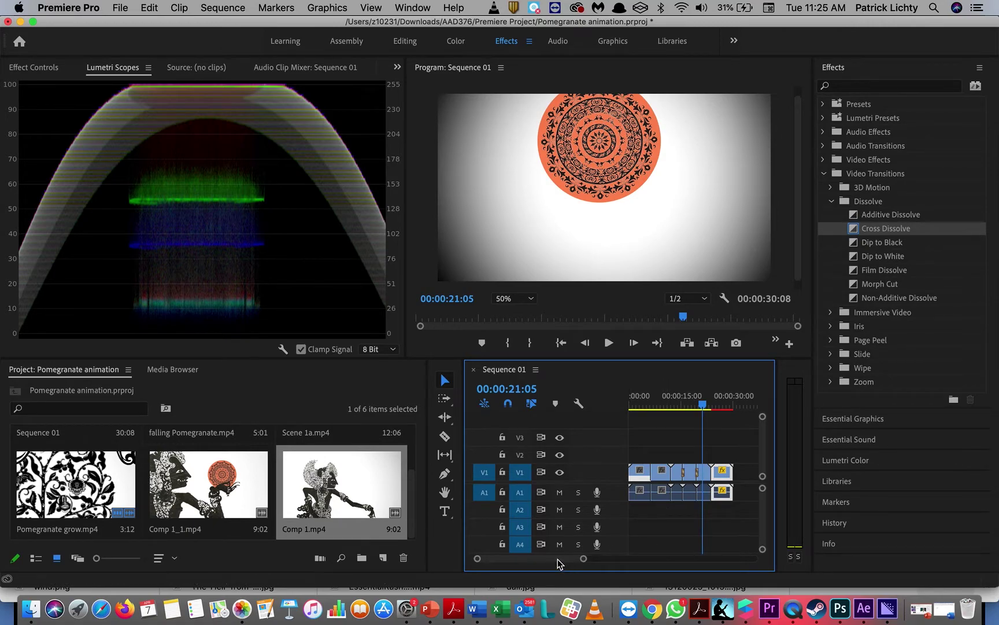
Place the Comp 1_1.mp4 clip on track V1 directly after the shortened Comp 1.mp4 clip
scroll(558, 561, right, 5)
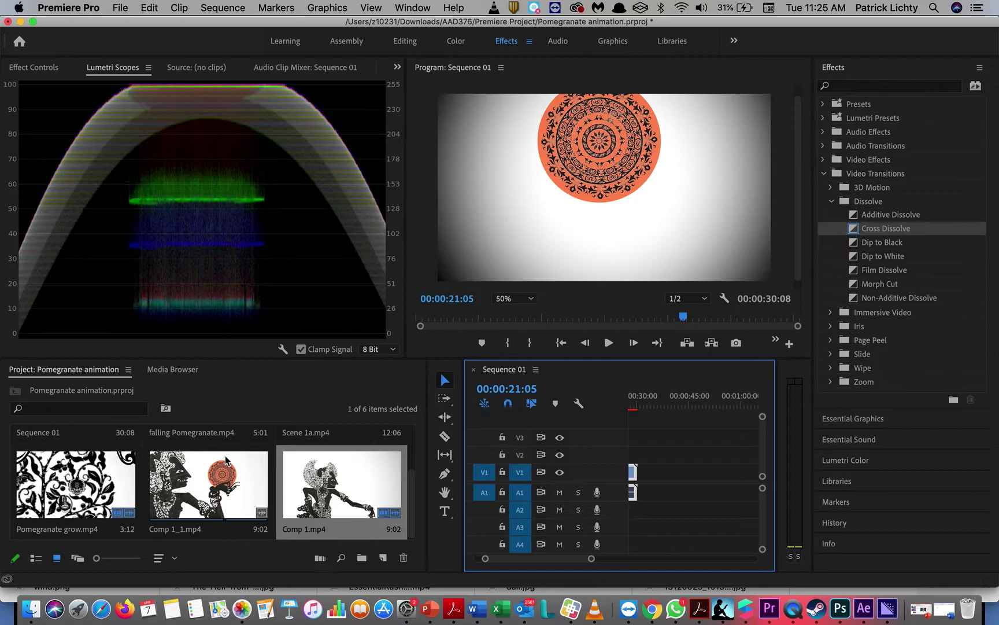
drag(217, 476, 646, 495)
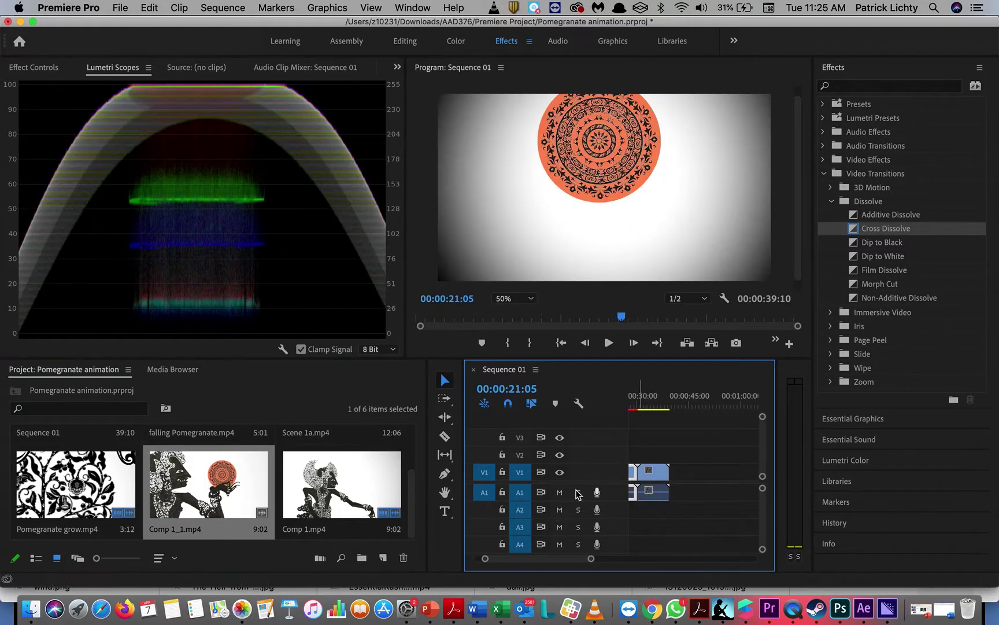
Play Sequence 01 from around the start of the newly placed Comp 1_1.mp4 clip through to its end
click(640, 401)
drag(643, 400, 634, 403)
key(space)
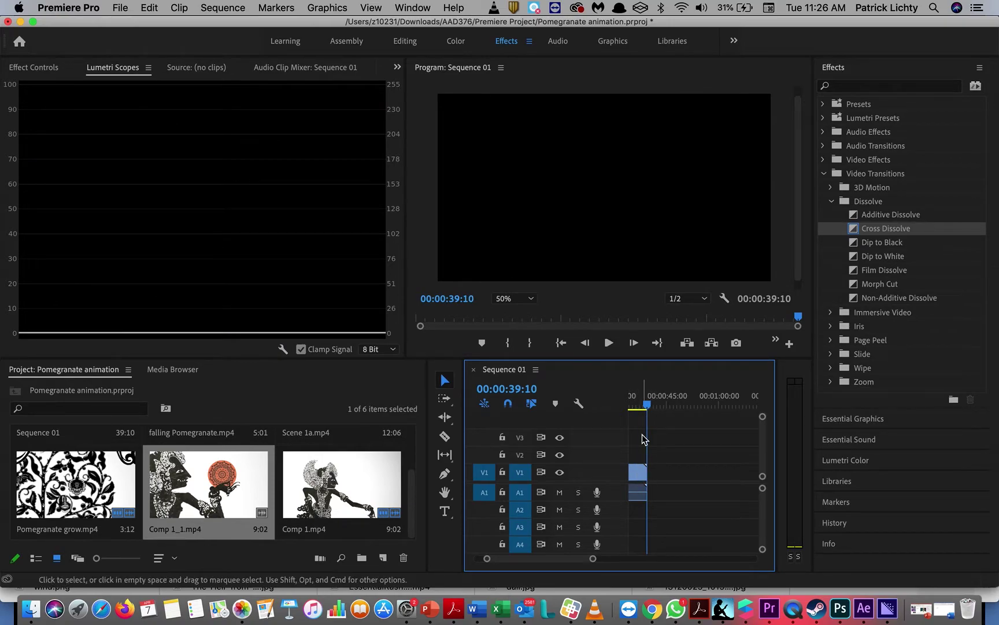
drag(568, 558, 560, 566)
scroll(561, 566, up, 3)
scroll(561, 566, down, 3)
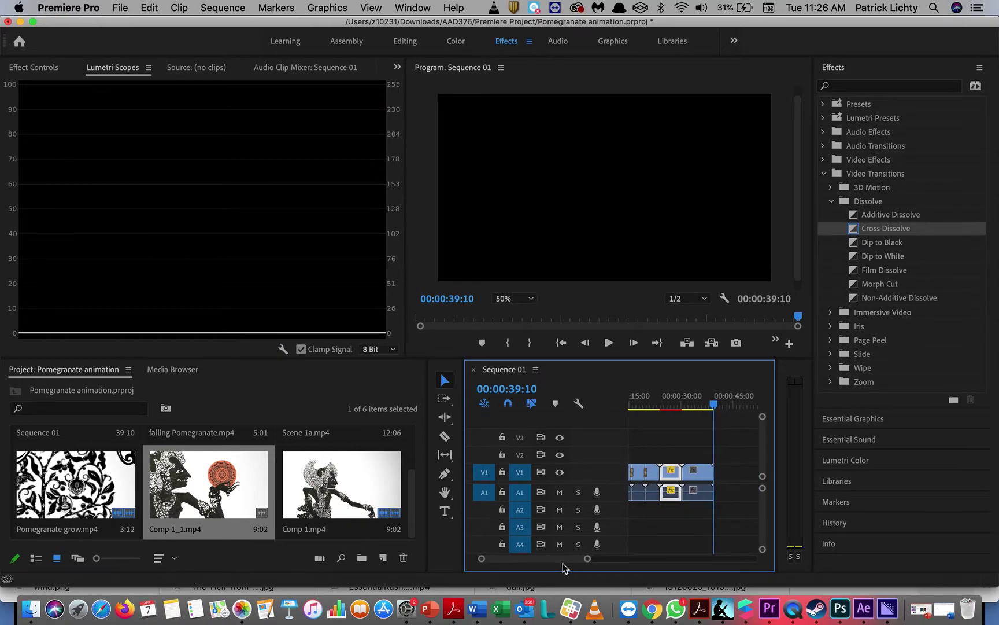
Set the Comp 1_1.mp4 clip in the sequence to 175% speed with Optical Flow time interpolation
right_click(704, 481)
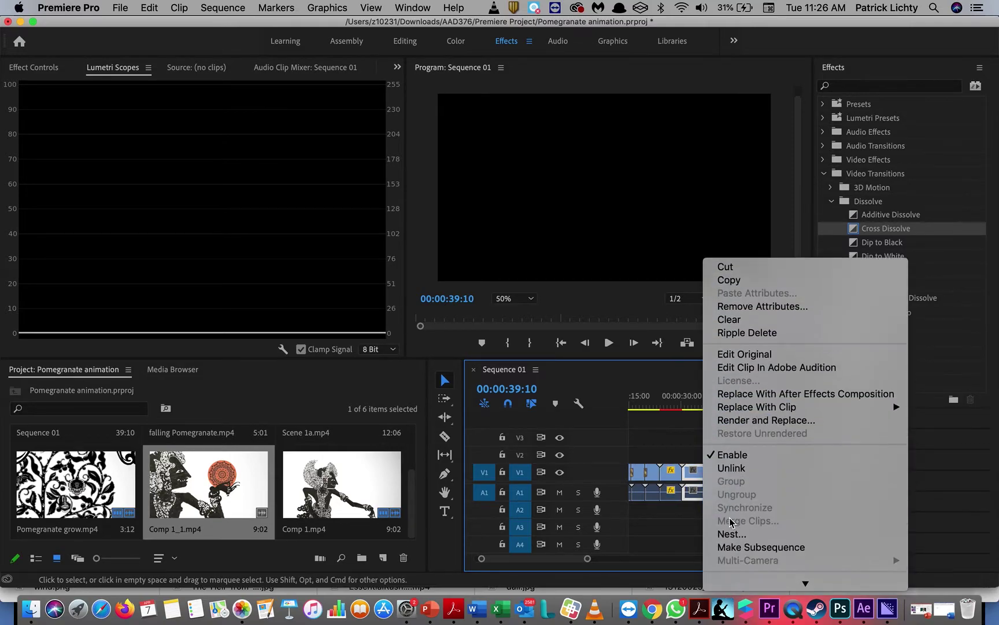
scroll(730, 521, down, 3)
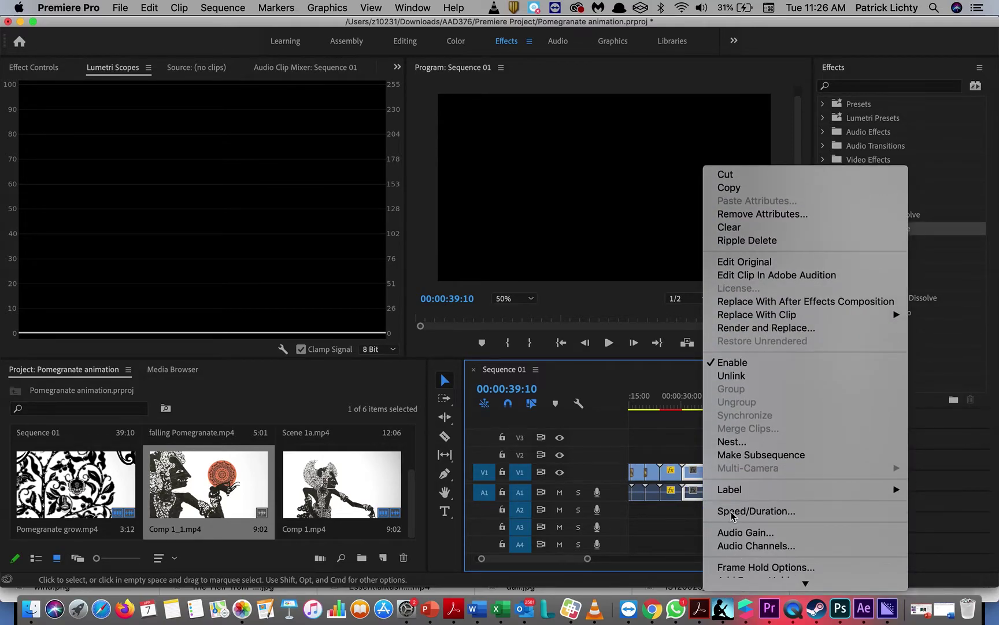
click(731, 511)
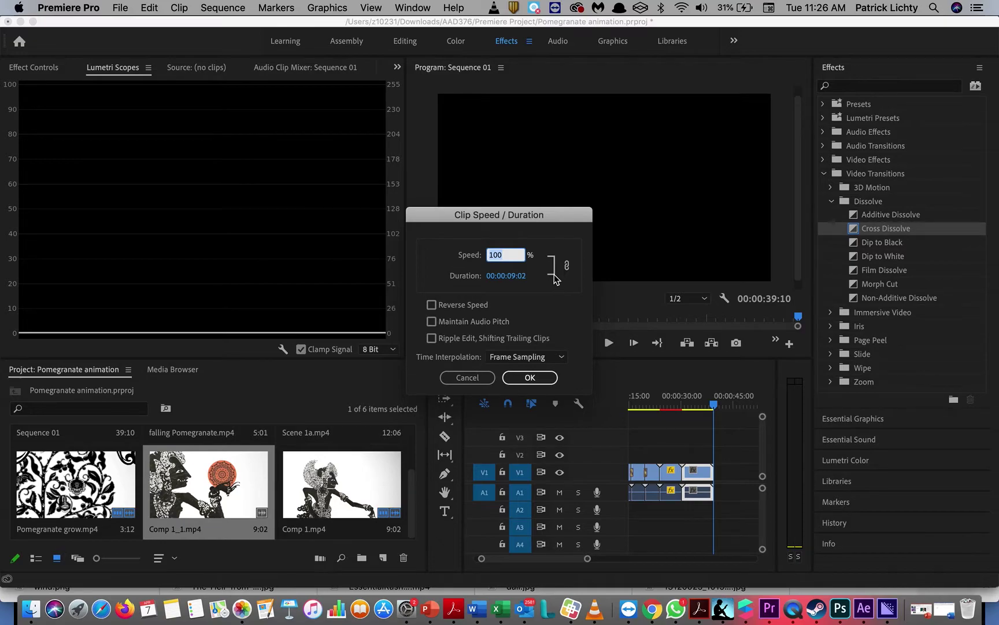
text(175)
click(544, 356)
click(545, 402)
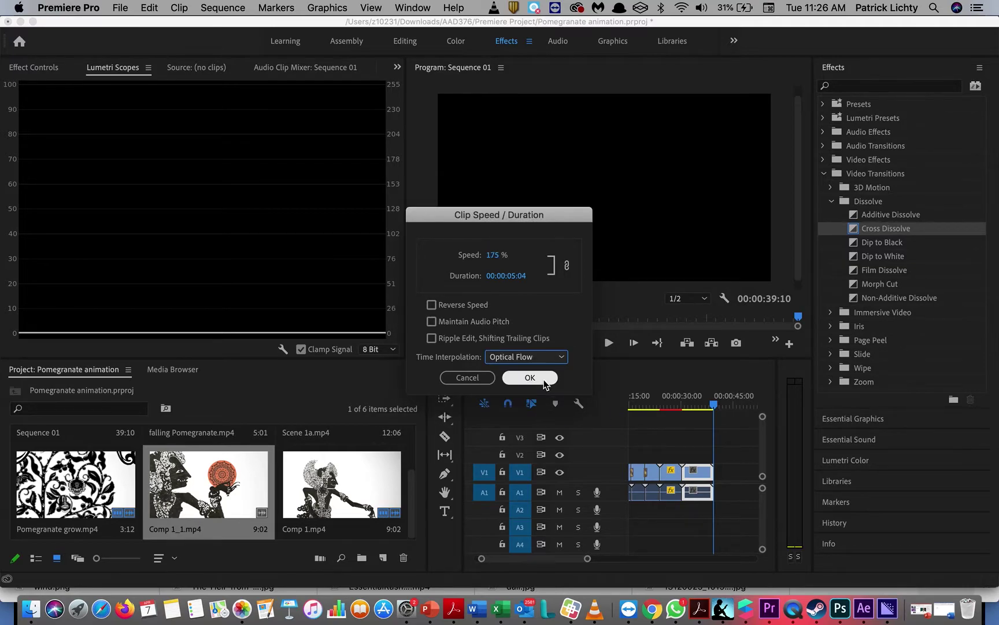
click(544, 377)
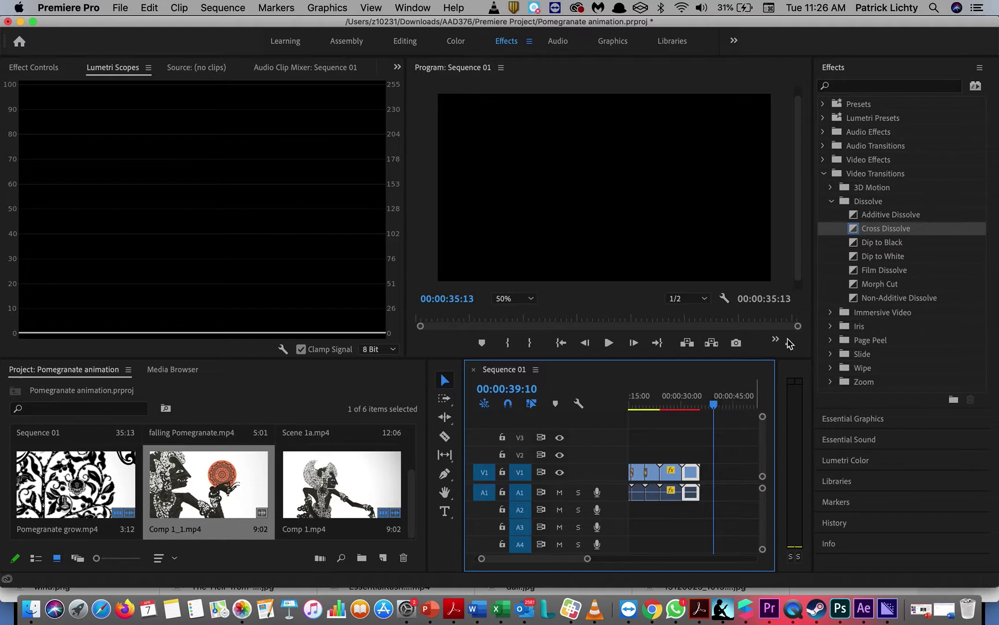
Add a Cross Dissolve at the cut between Comp 1.mp4 and Comp 1_1.mp4, and play the sequence from 00:00:16:10
drag(854, 229, 692, 472)
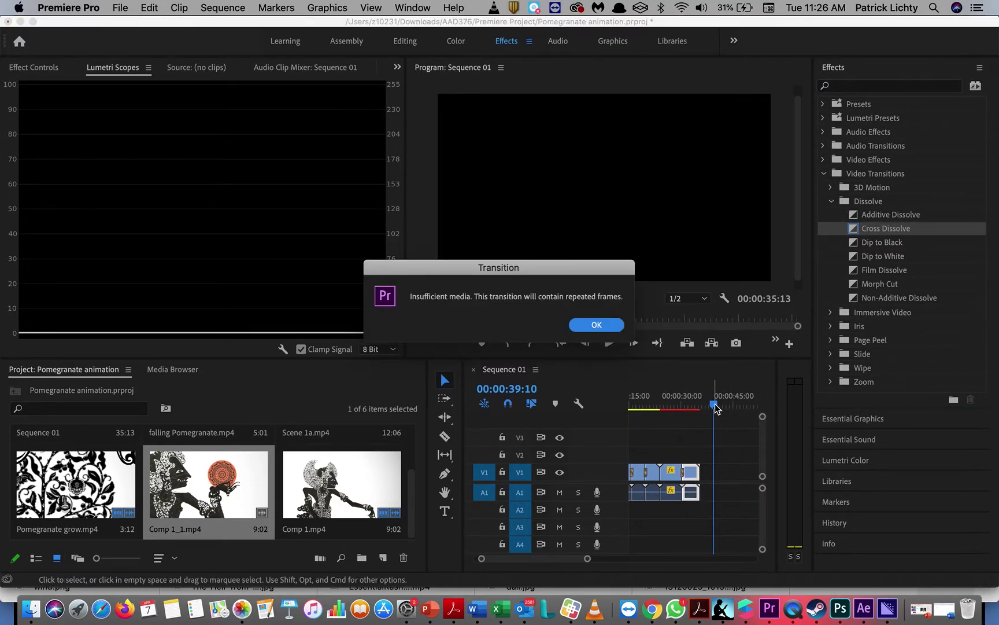
click(602, 322)
drag(716, 405, 636, 416)
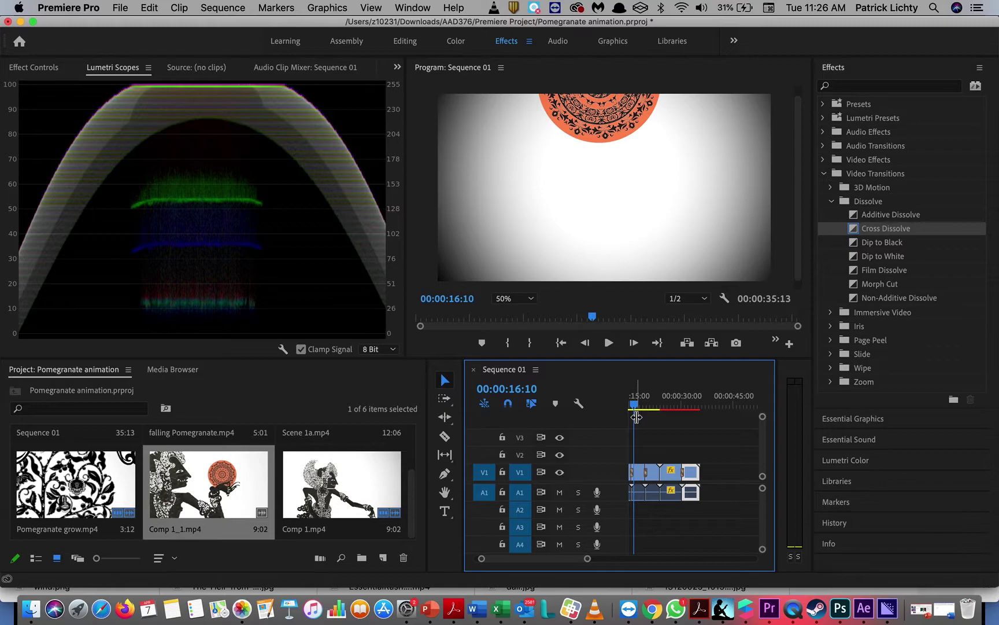
key(space)
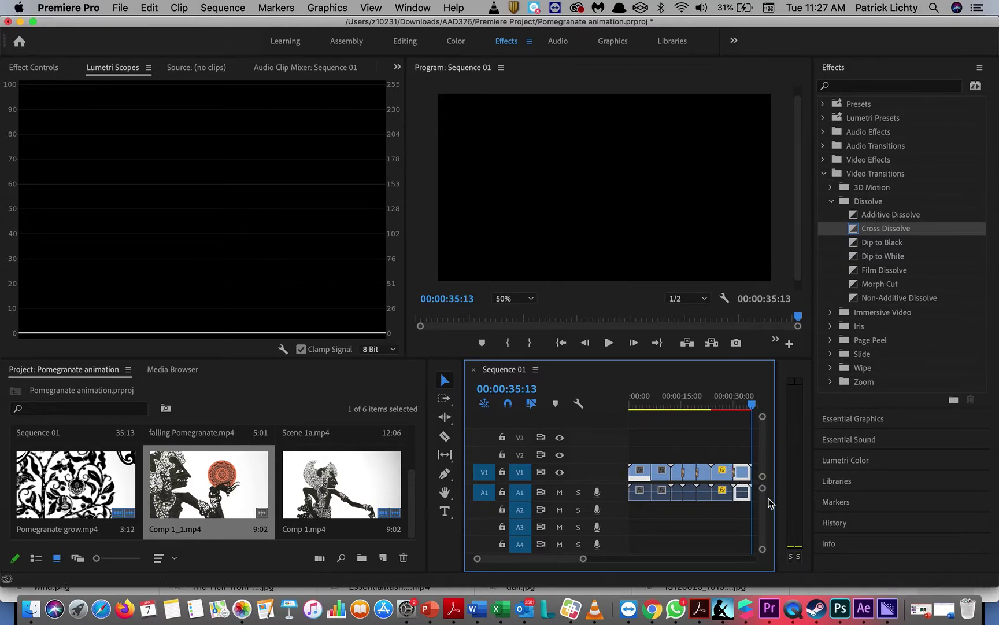
Save the Premiere Pro project, then switch to After Effects and open the recent project animation project 1.aep
key(cmd+s)
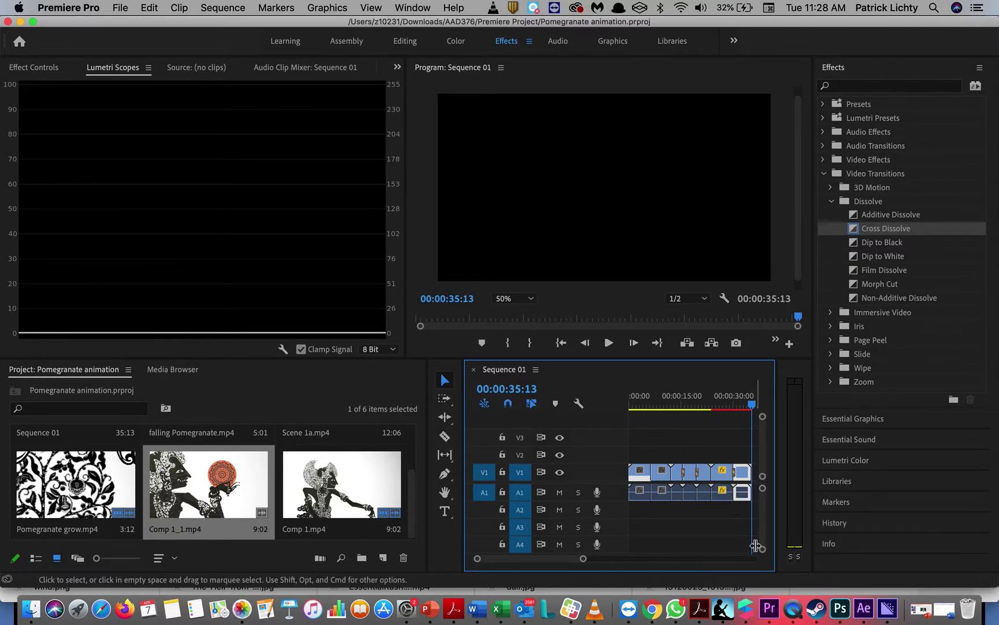
key(super+s)
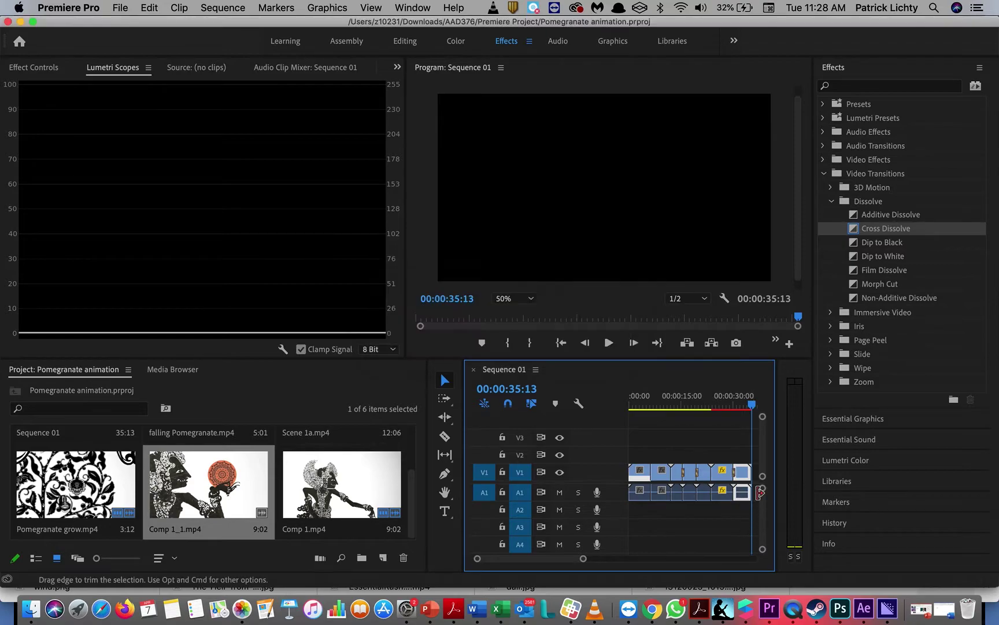
click(863, 609)
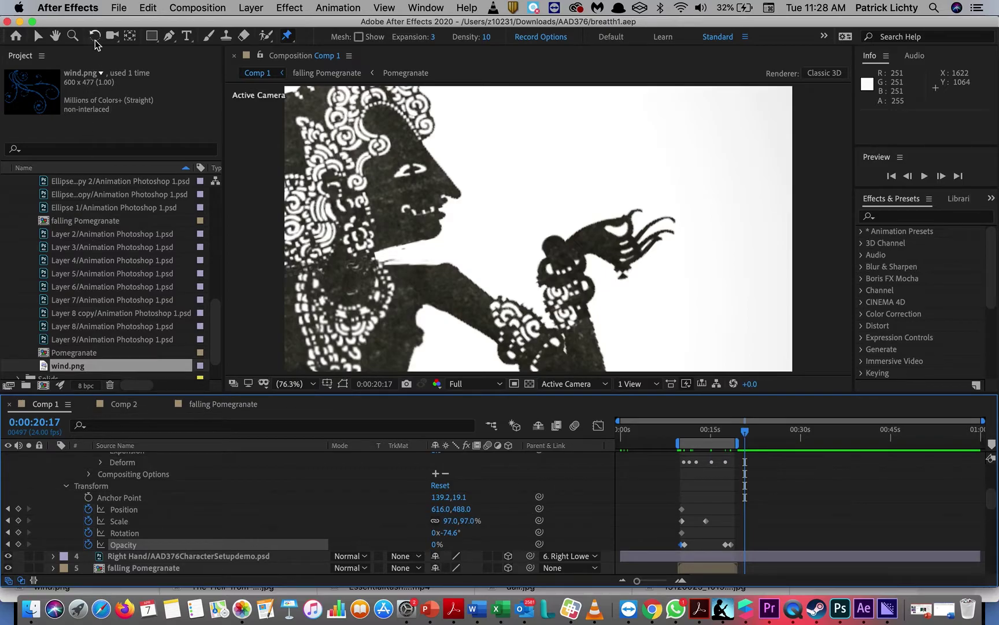
click(118, 6)
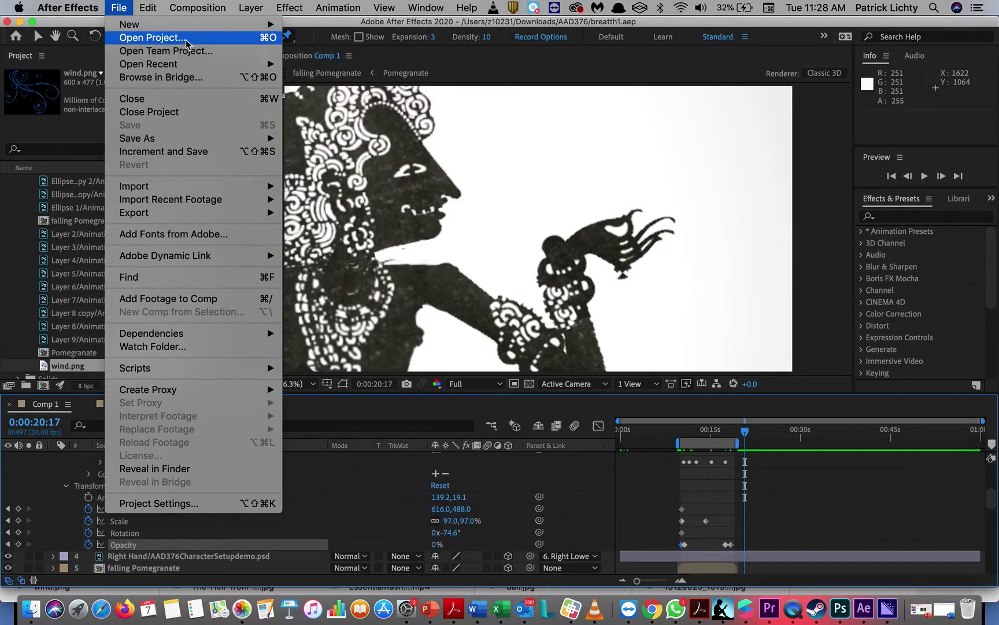
mouse_move(208, 63)
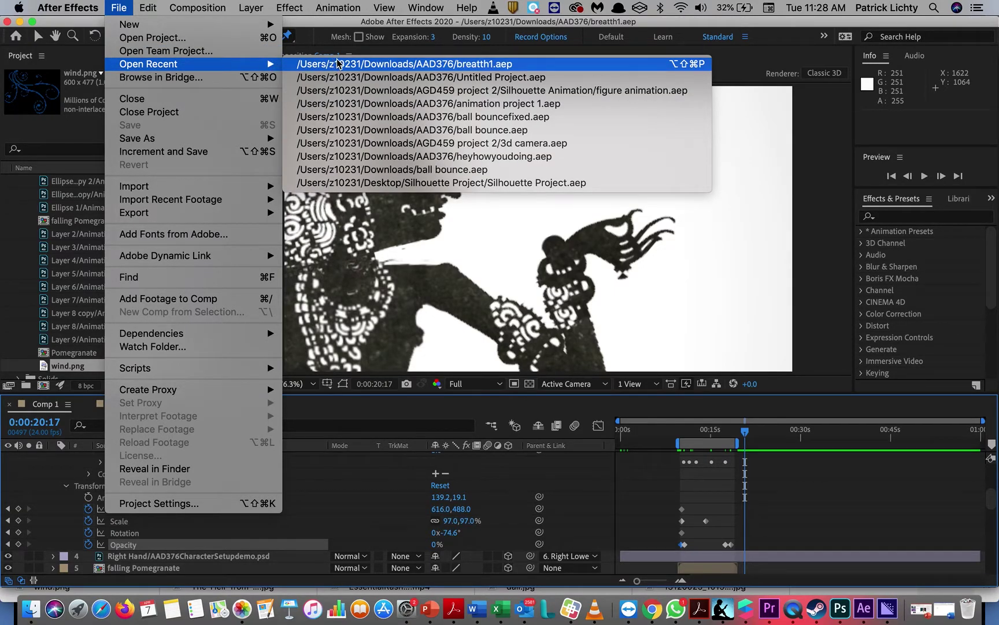
click(373, 104)
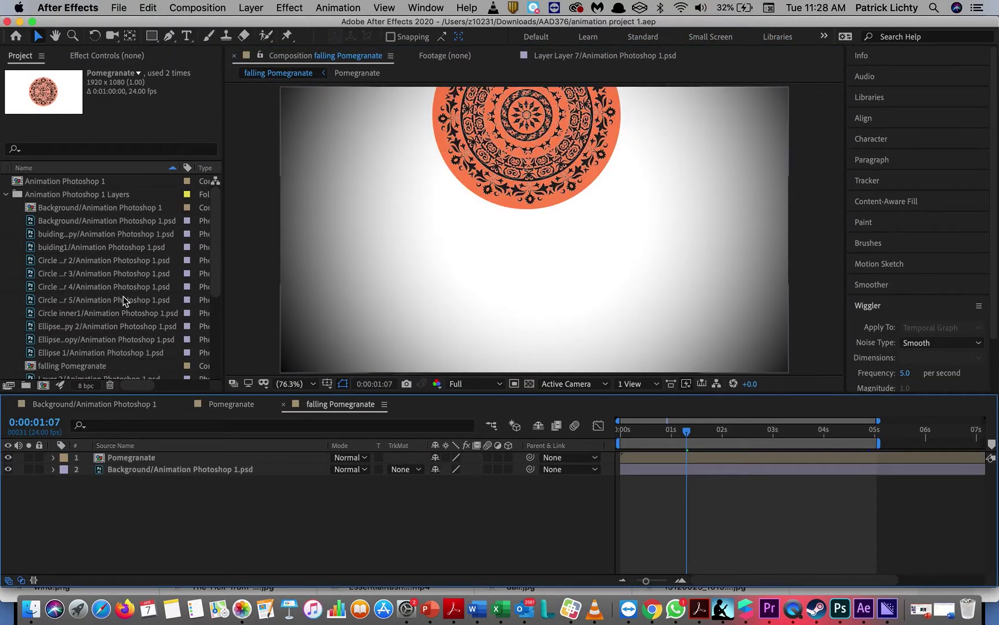
Find the Pomegranate composition among the project items and open it
scroll(123, 300, down, 2)
scroll(122, 300, down, 5)
scroll(123, 299, right, 3)
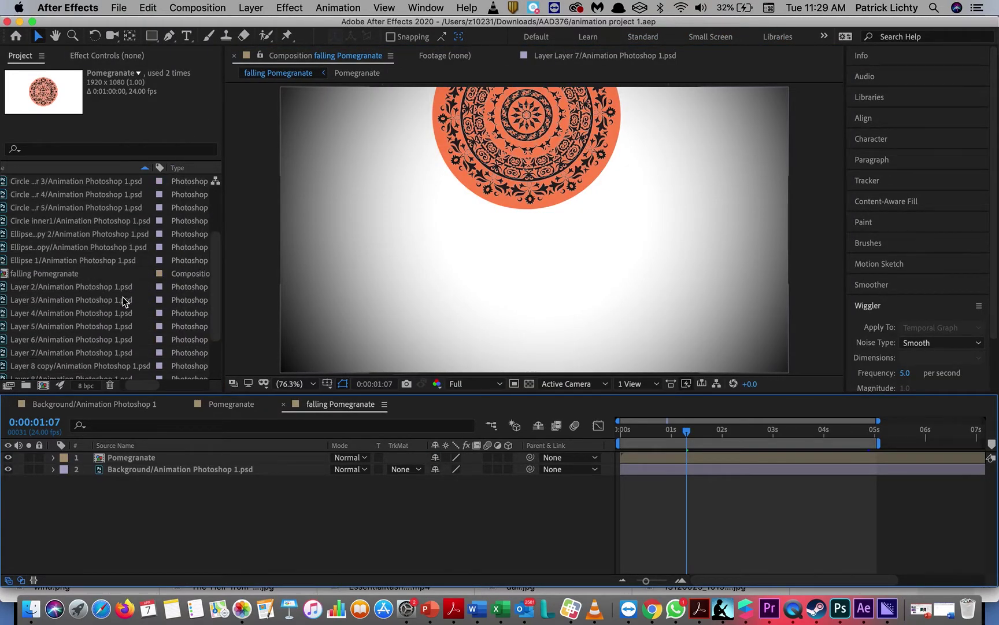
scroll(123, 297, down, 2)
scroll(123, 297, left, 3)
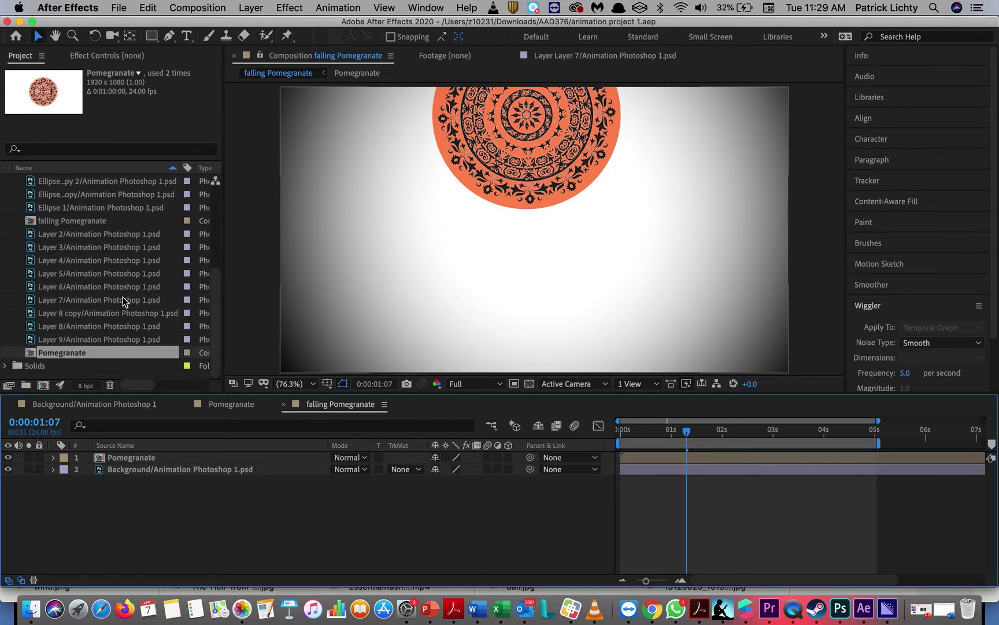
double_click(67, 352)
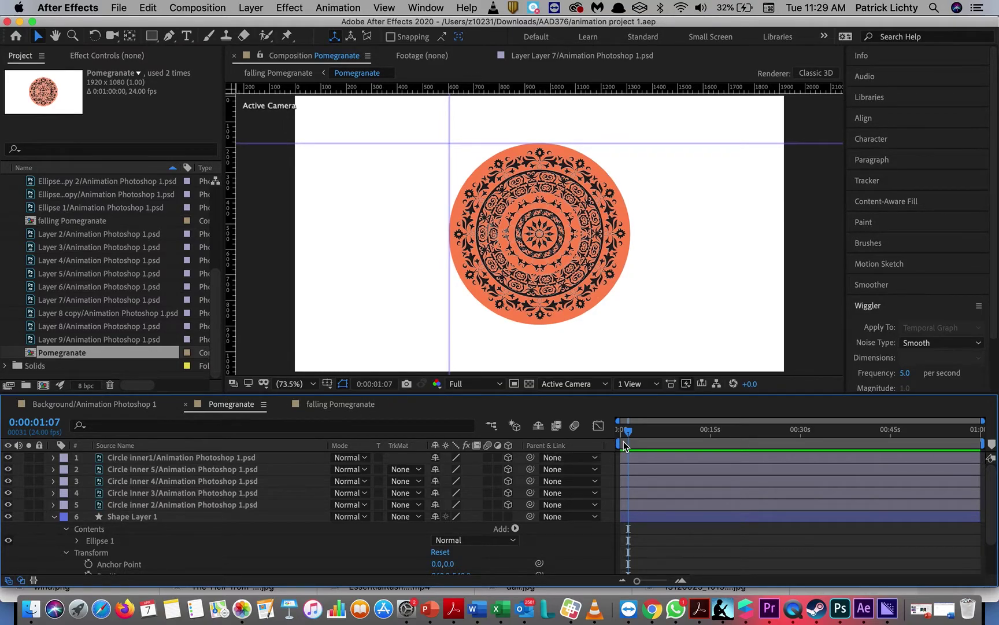
Scrub through the Pomegranate composition from its first frame to its last frame
drag(626, 431, 610, 429)
scroll(256, 499, down, 1)
scroll(256, 499, up, 1)
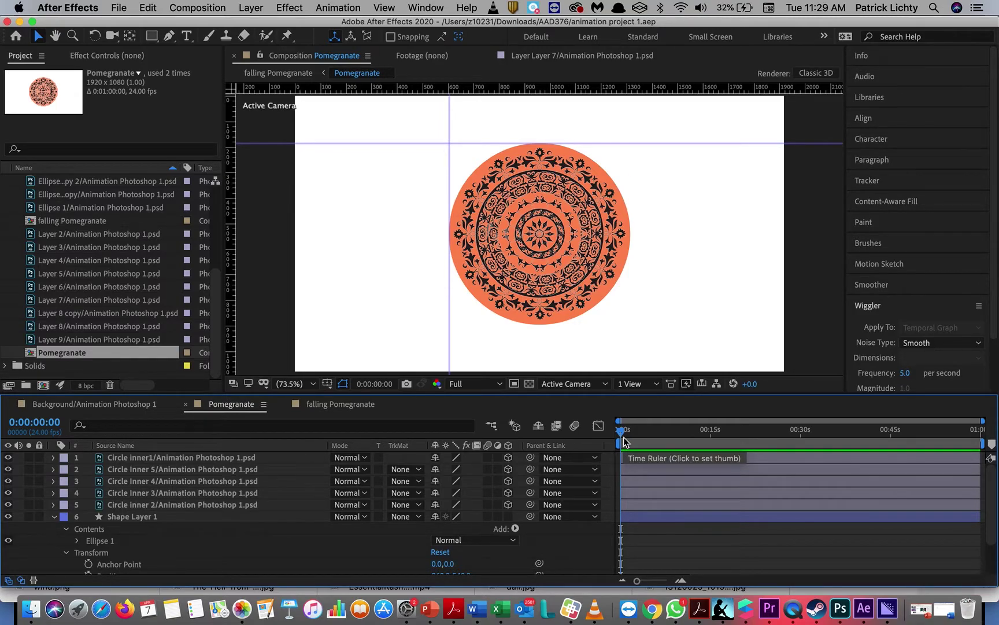
drag(622, 435, 980, 472)
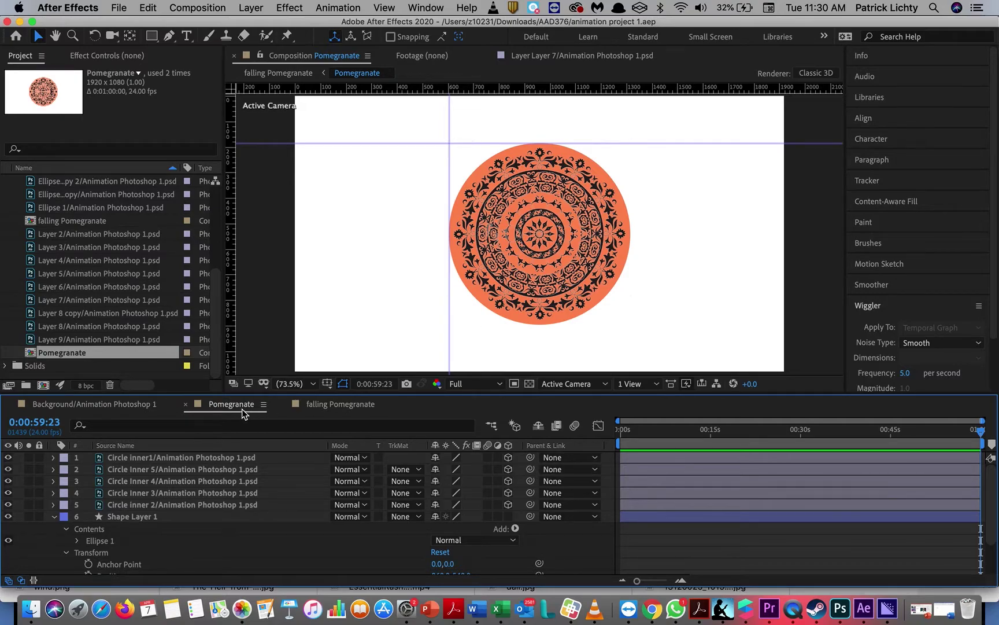
Expand the property groups of the five circle layers in the Pomegranate composition
click(53, 457)
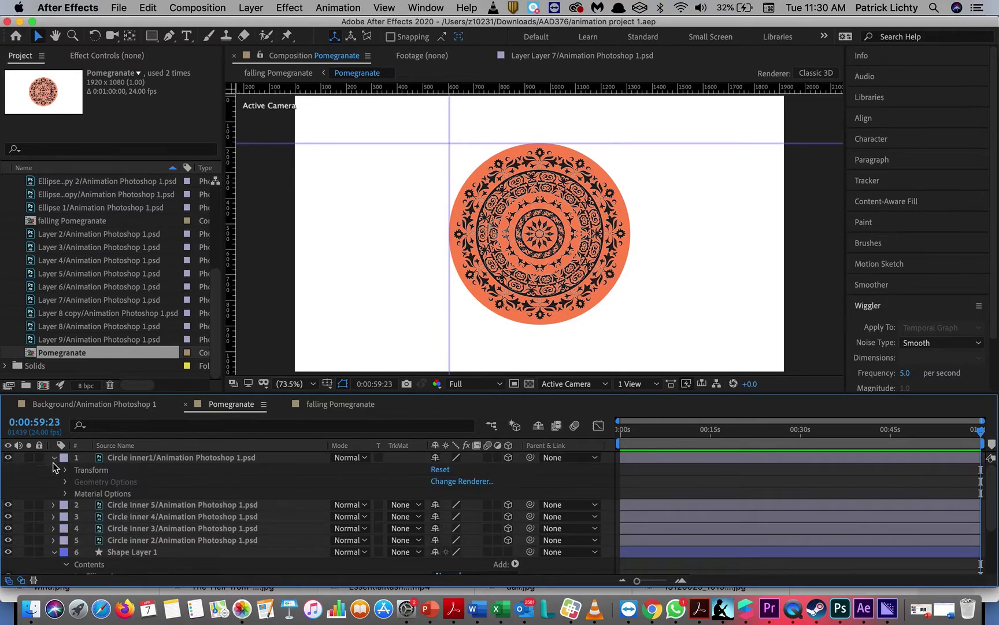
click(56, 505)
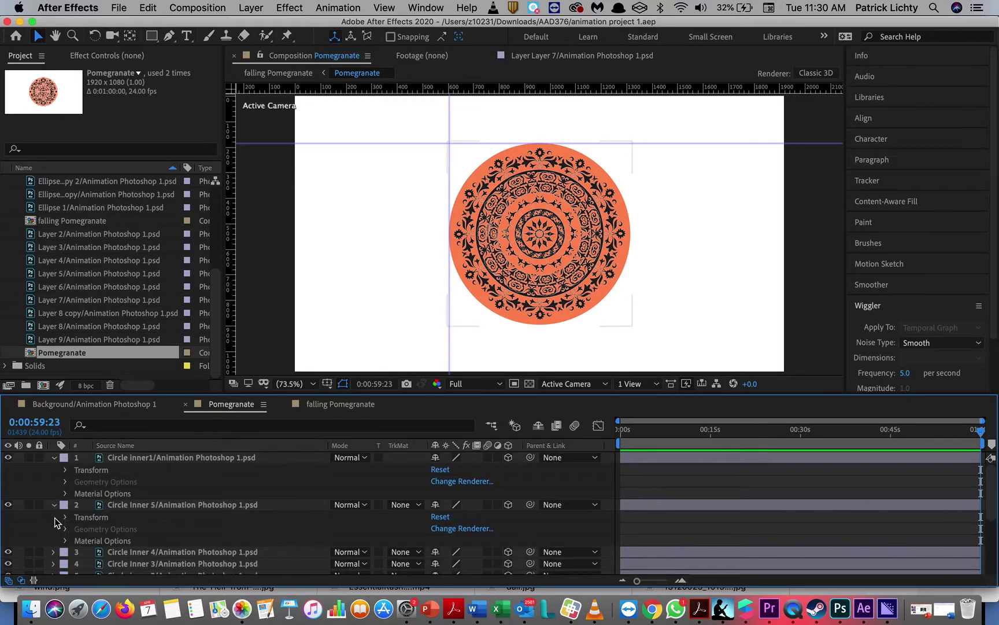
scroll(55, 546, down, 1)
scroll(55, 546, down, 1)
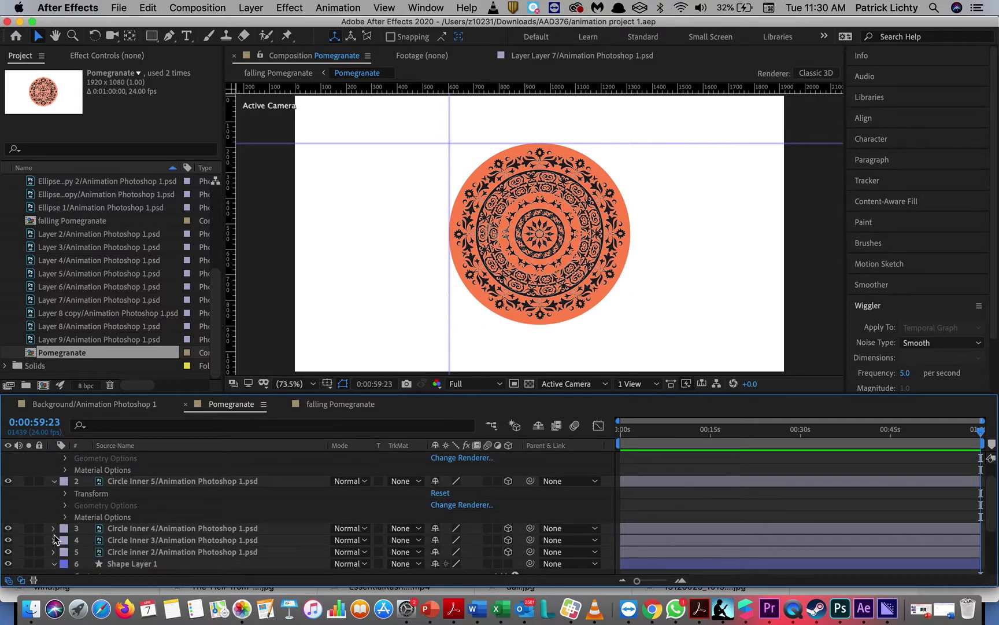
click(54, 528)
scroll(56, 546, down, 3)
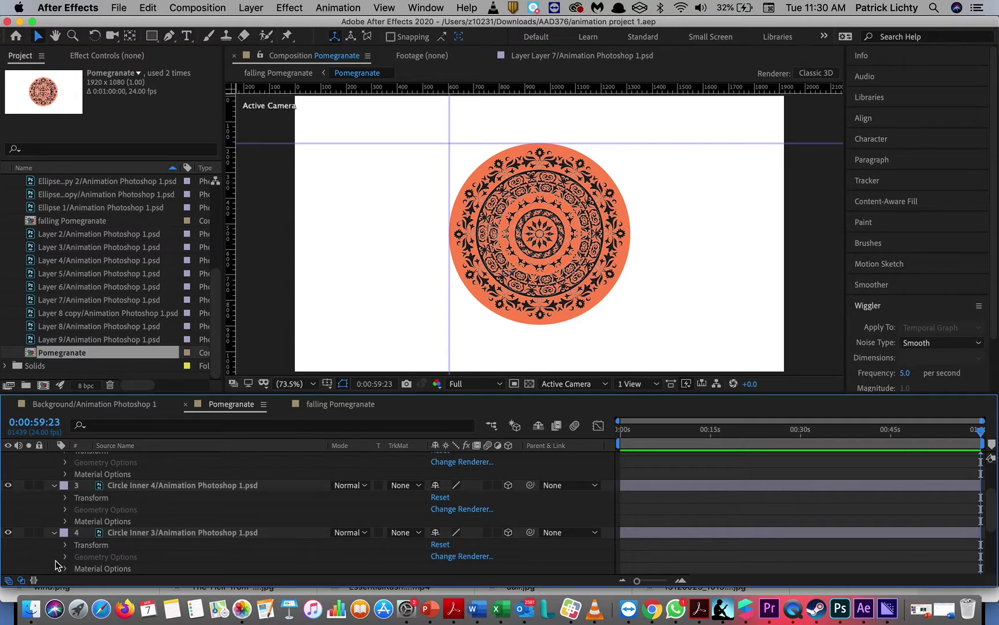
click(54, 533)
scroll(54, 557, down, 2)
click(54, 556)
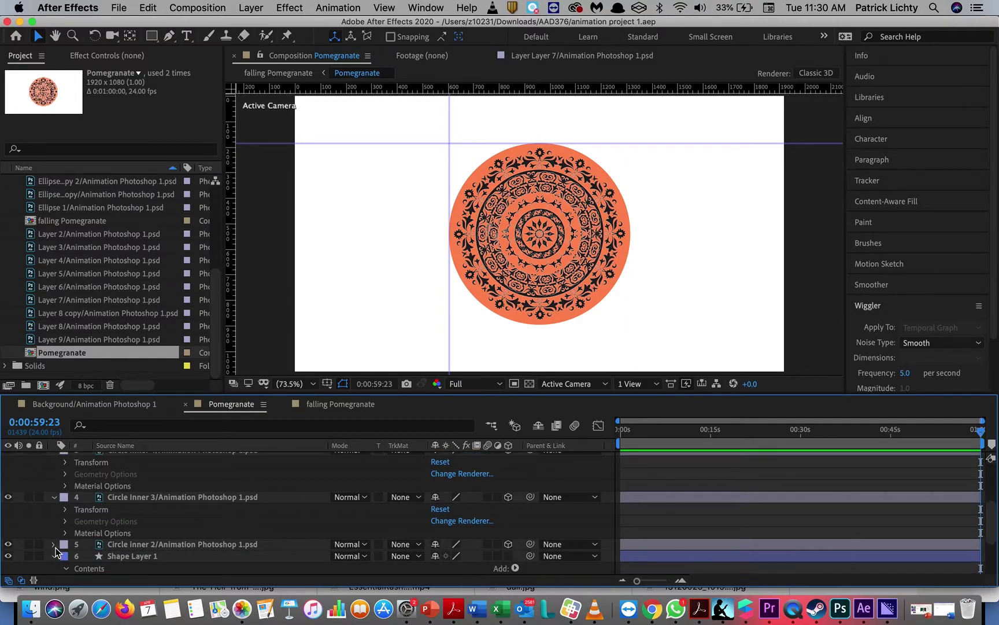
scroll(55, 546, down, 2)
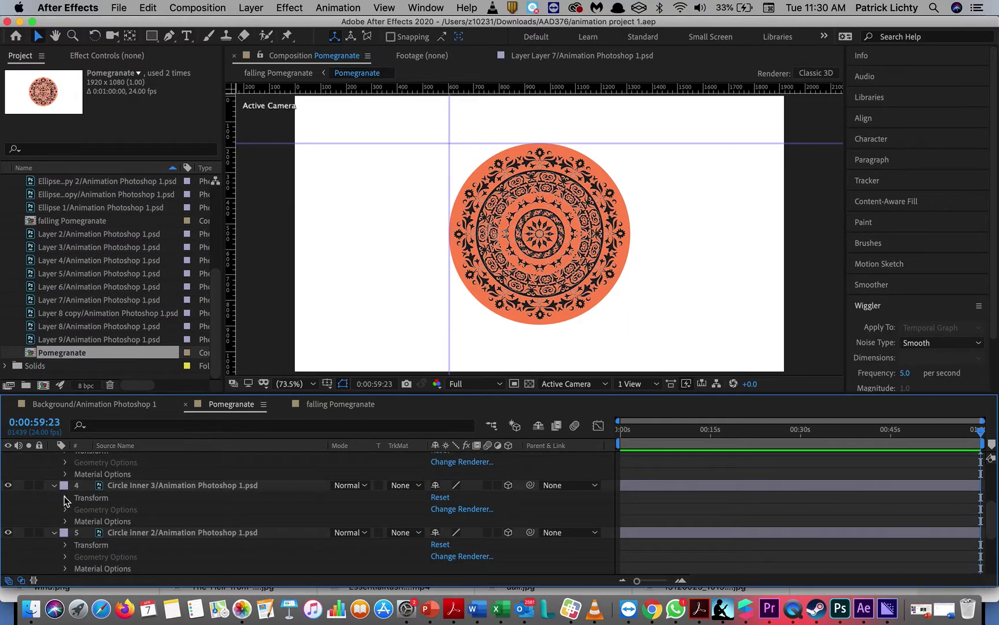
Reveal the Transform properties of the Circle Inner 3 and Circle inner1 layers
click(65, 497)
scroll(65, 497, down, 2)
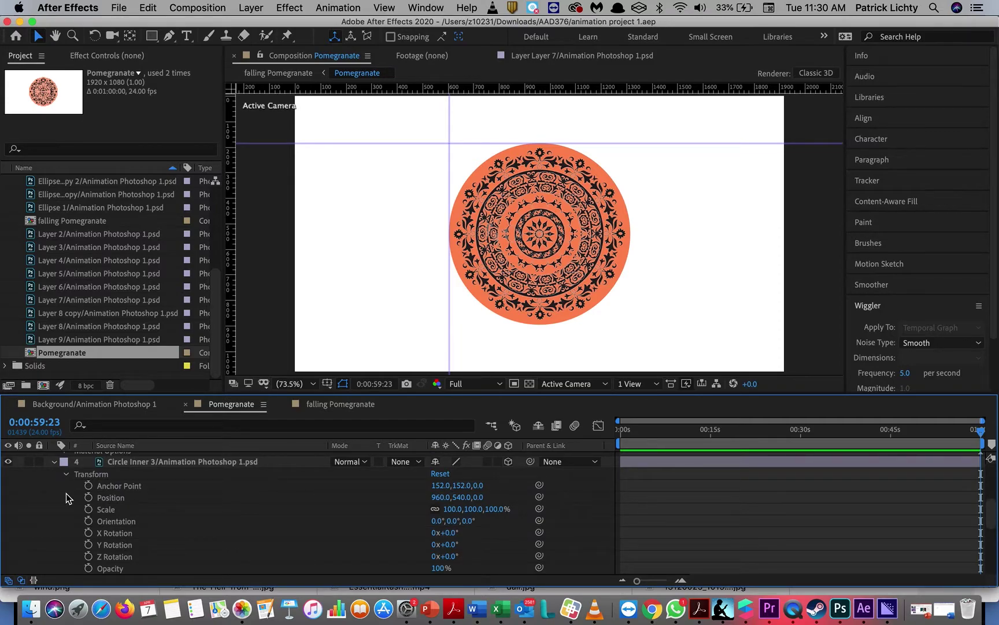
scroll(99, 512, up, 4)
scroll(99, 512, up, 2)
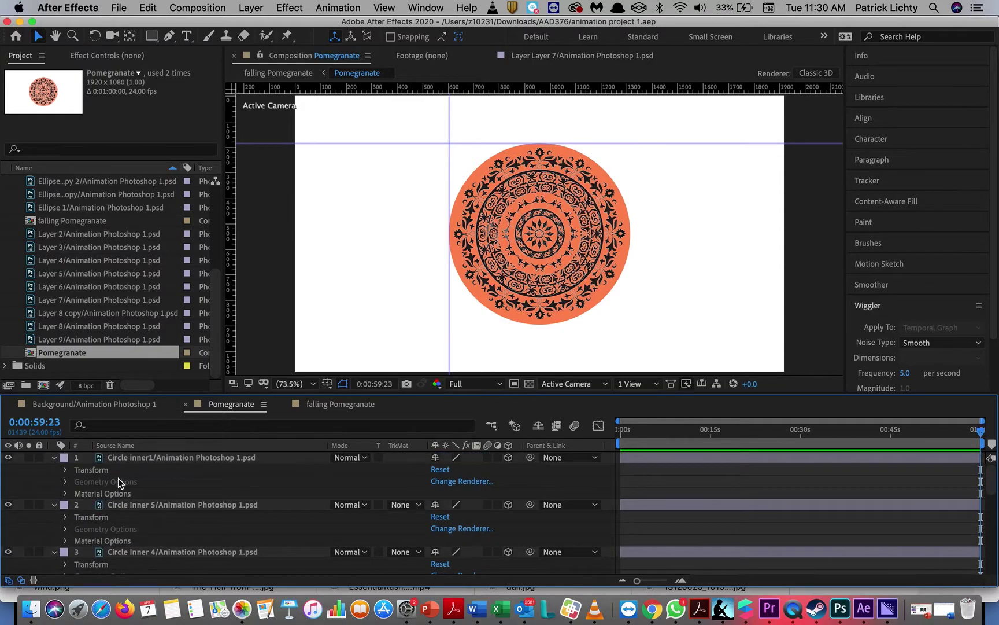
click(65, 470)
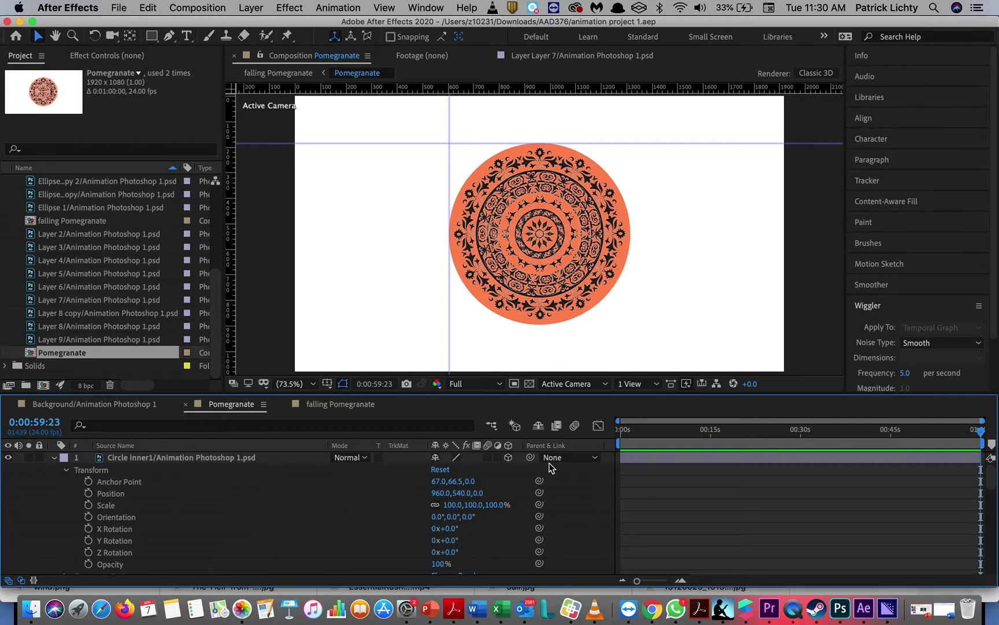
Add a starting Z Rotation keyframe of 0x+0.0° to the Circle inner1 layer at 0:00:00:00
drag(983, 435, 620, 432)
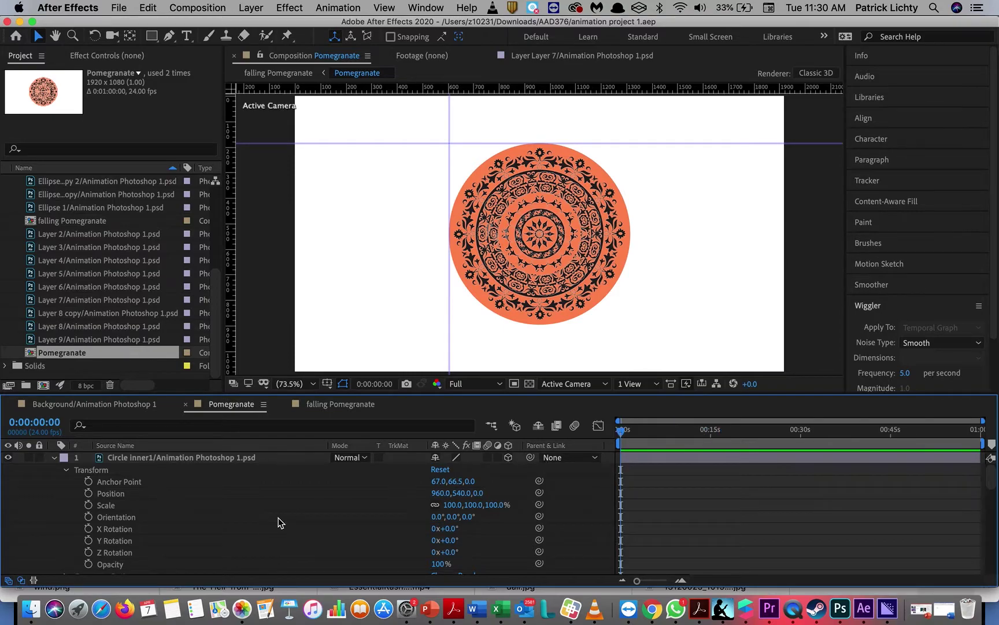
click(88, 552)
key(space)
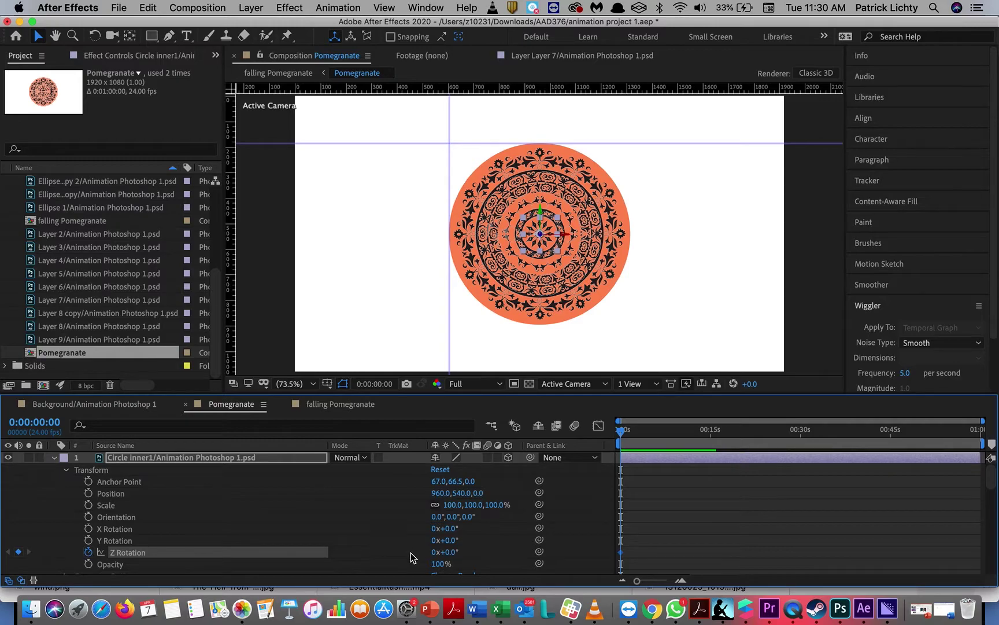
drag(449, 551, 447, 552)
key(space)
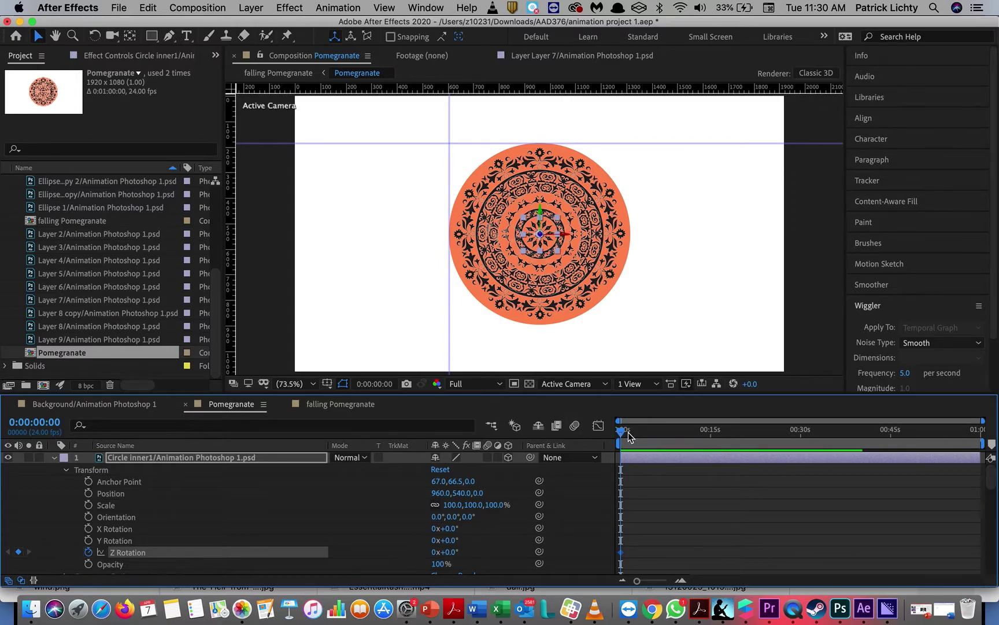
Add an ending Z Rotation keyframe of 10x+359.0° to the Circle inner1 layer at 0:00:59:23
drag(622, 433, 981, 431)
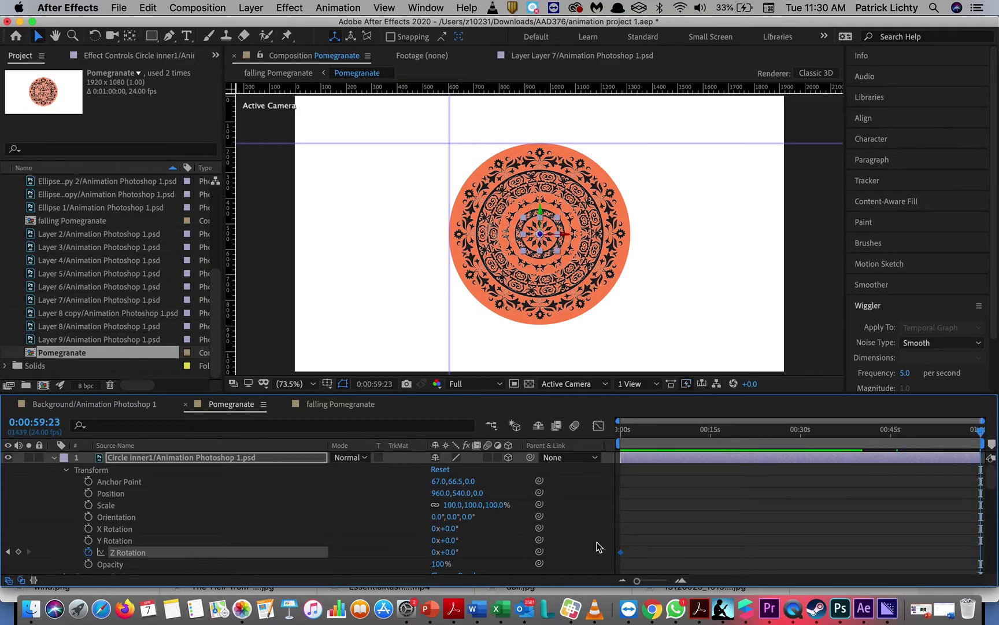
click(435, 552)
text(10)
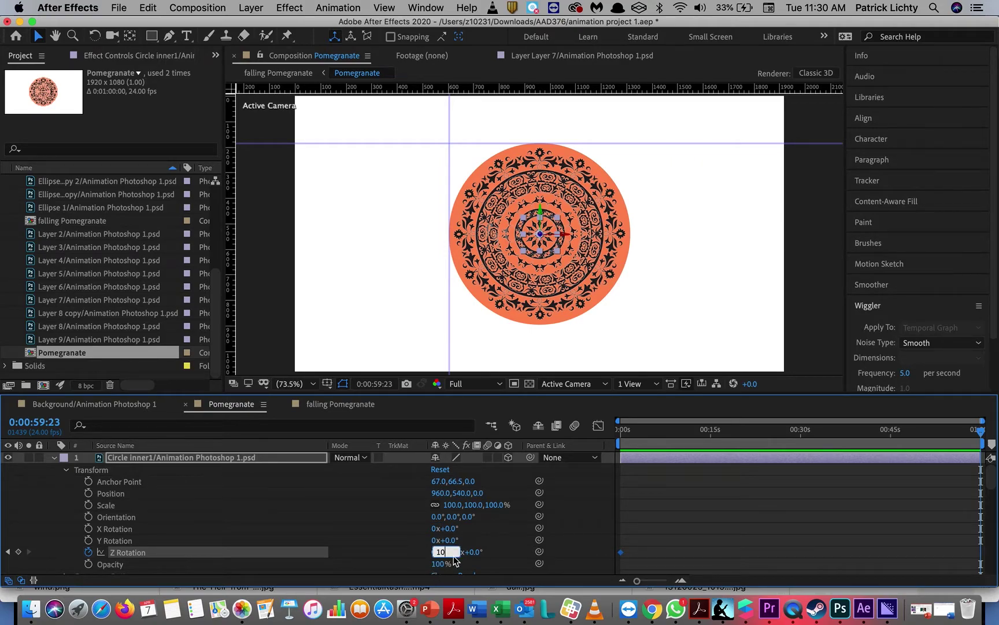
click(474, 554)
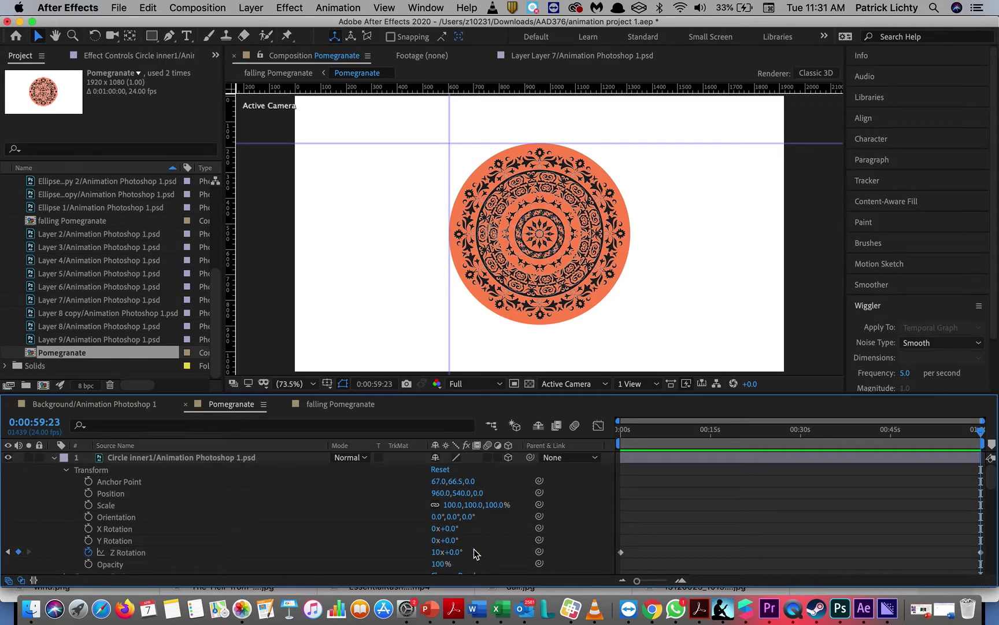
click(454, 552)
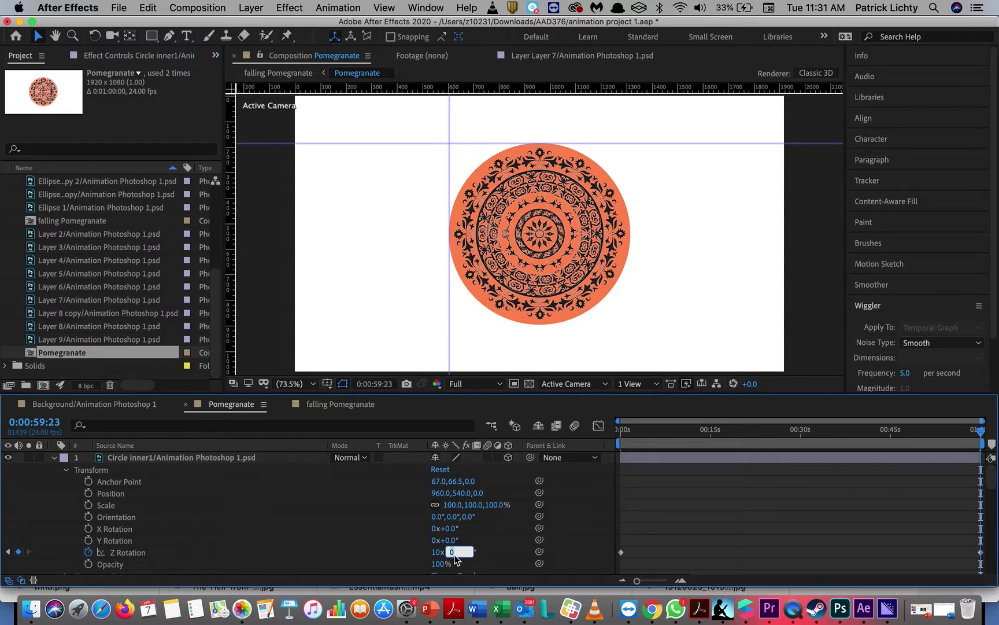
text(359)
key(Return)
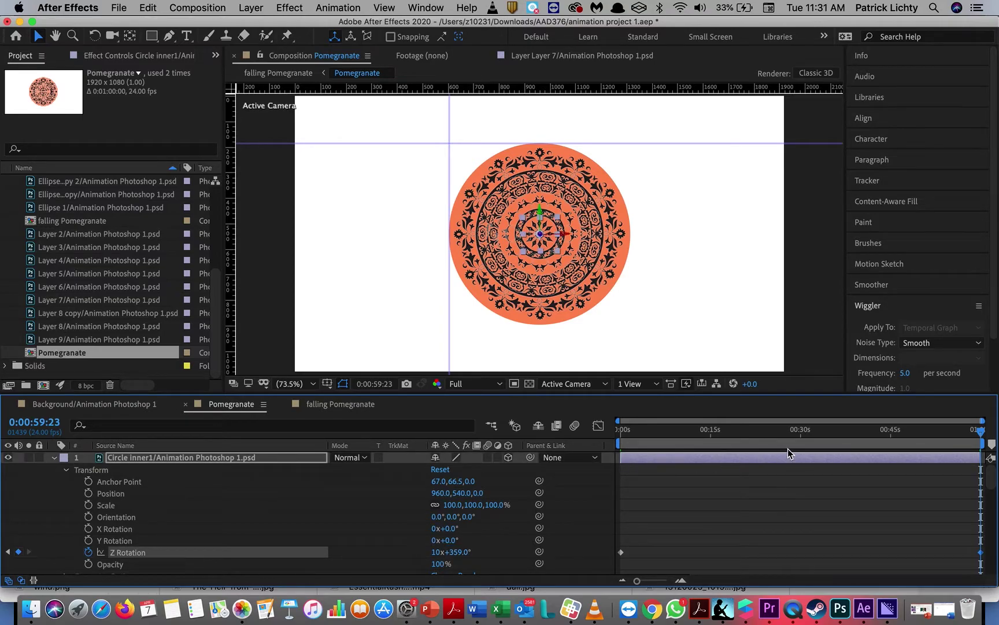
Preview the Circle inner1 rotation from the start of the composition and return to 0:00:00:00
drag(694, 433, 620, 442)
key(space)
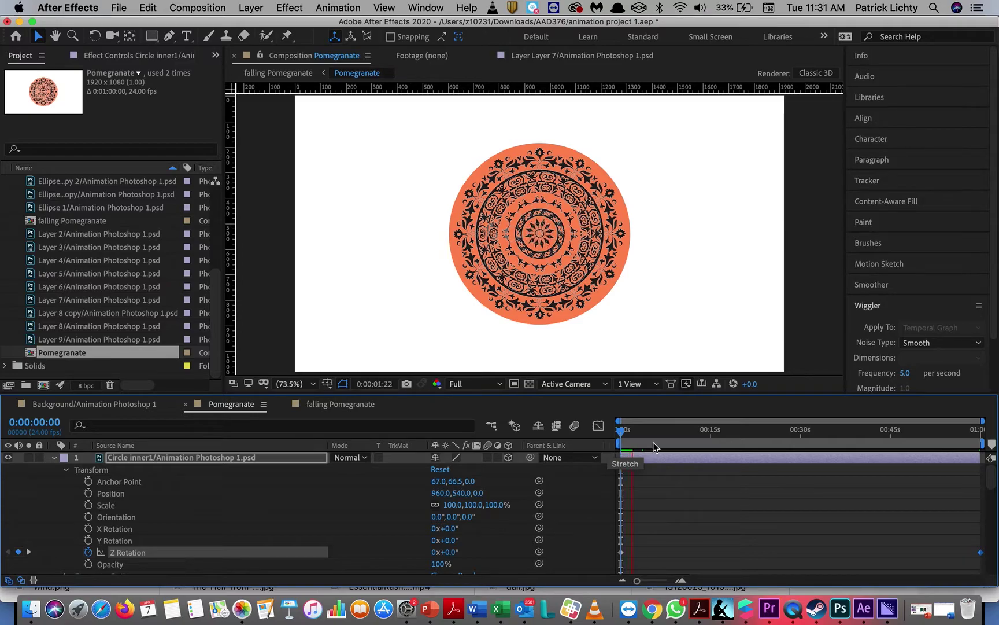
click(622, 435)
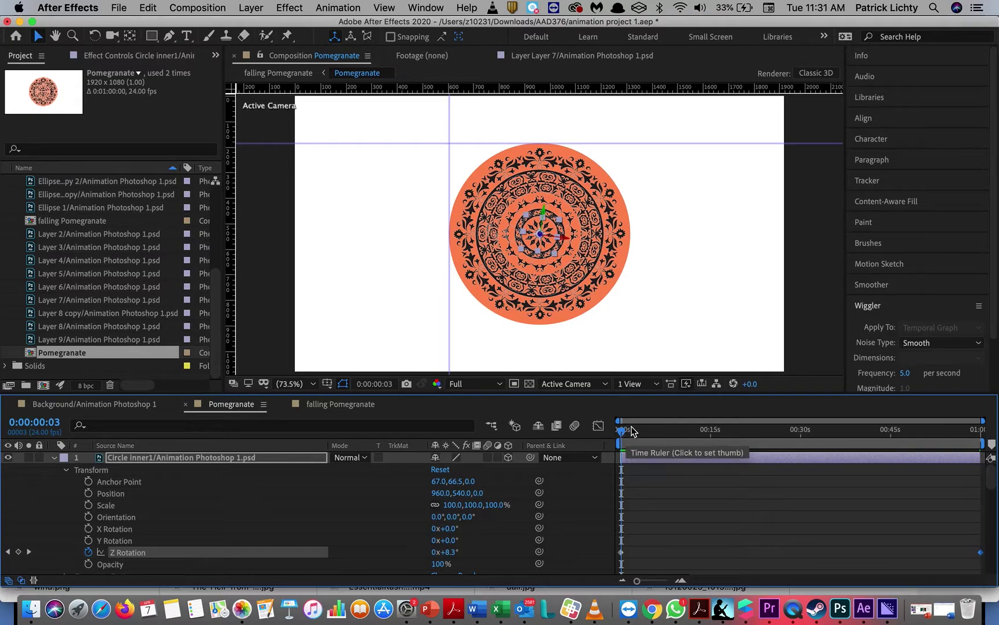
drag(622, 437, 610, 439)
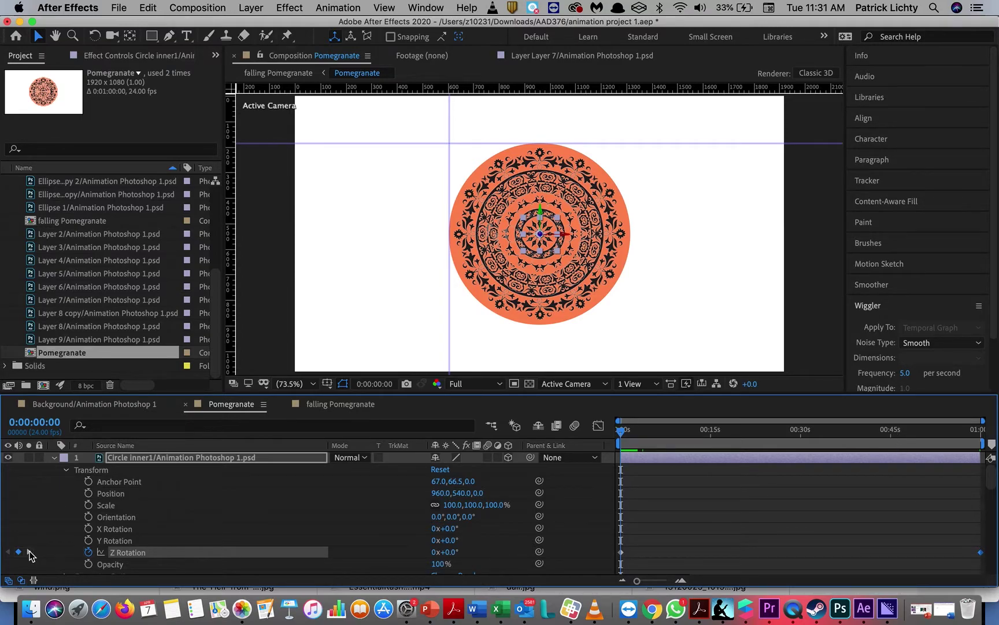
Change the Circle inner1 layer's ending Z Rotation keyframe to 20x+359.0°
click(29, 552)
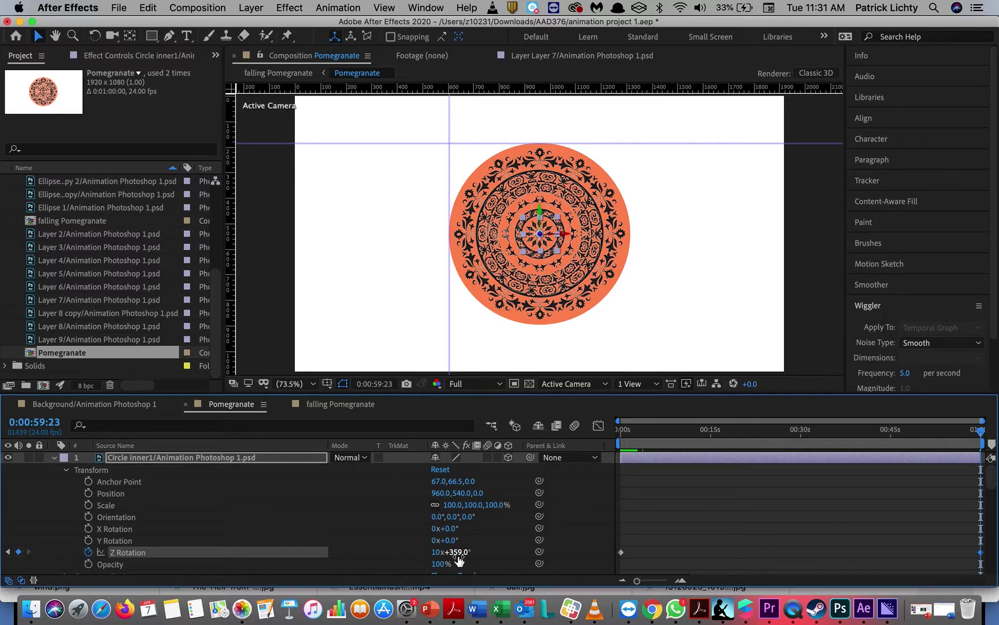
click(436, 552)
text(2)
key(Return)
In the Graph Editor, apply Easy Ease In to Circle inner1's last Z Rotation keyframe and Easy Ease to its first
click(598, 426)
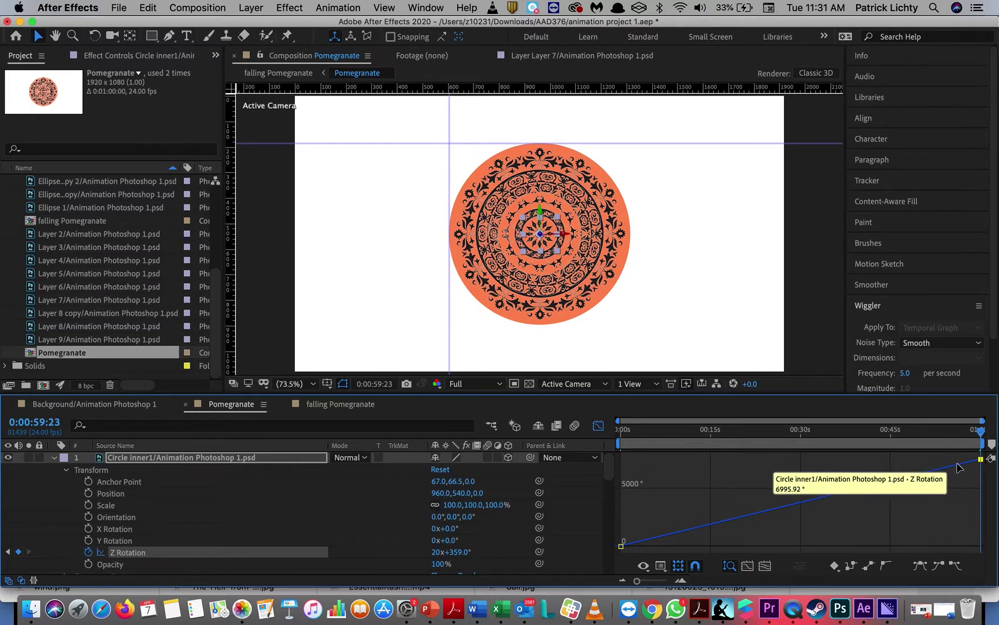
mouse_move(984, 463)
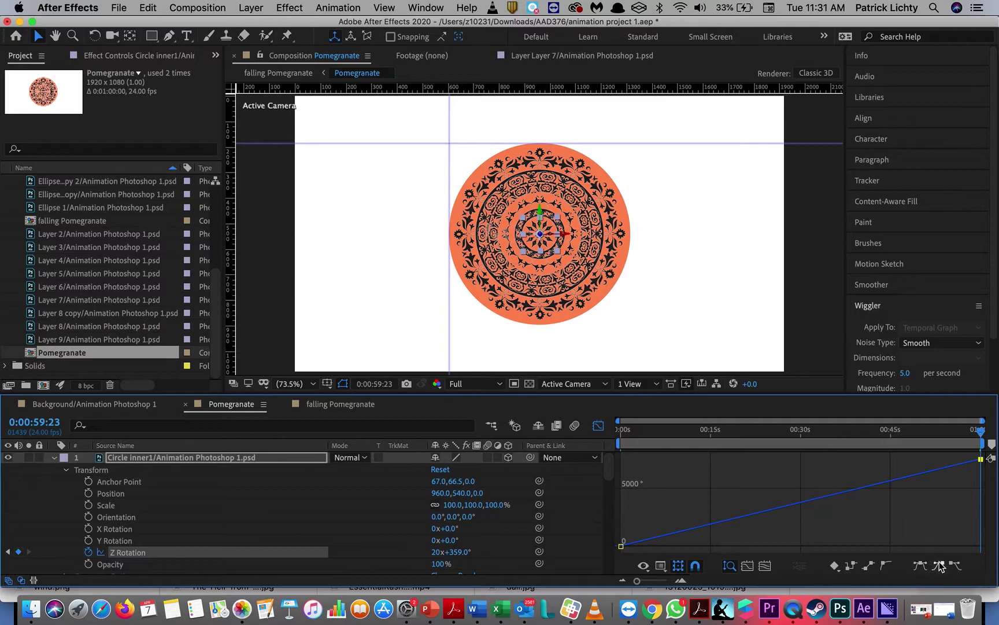
click(939, 565)
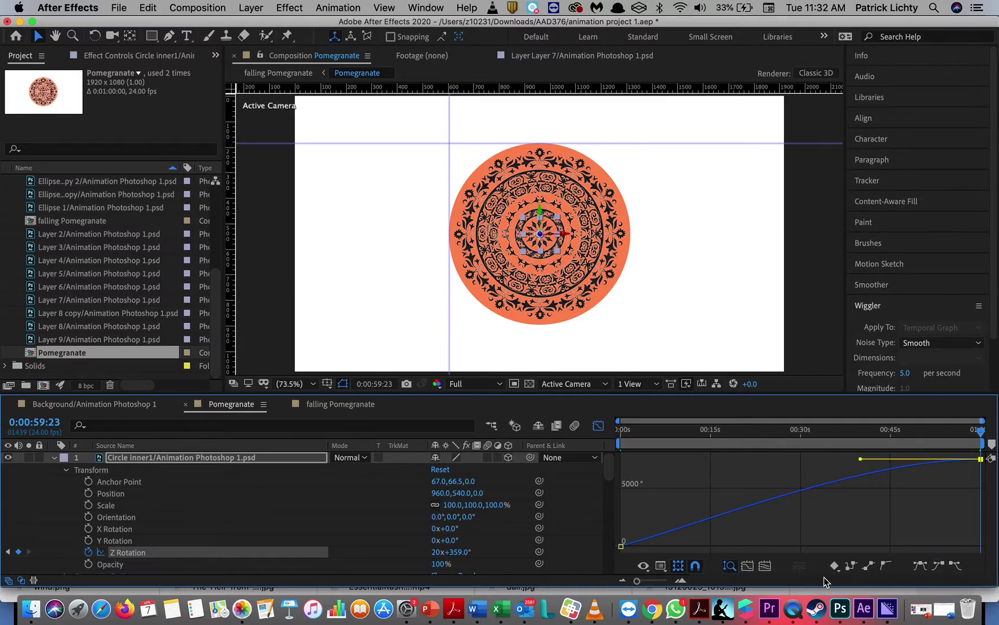
mouse_move(632, 548)
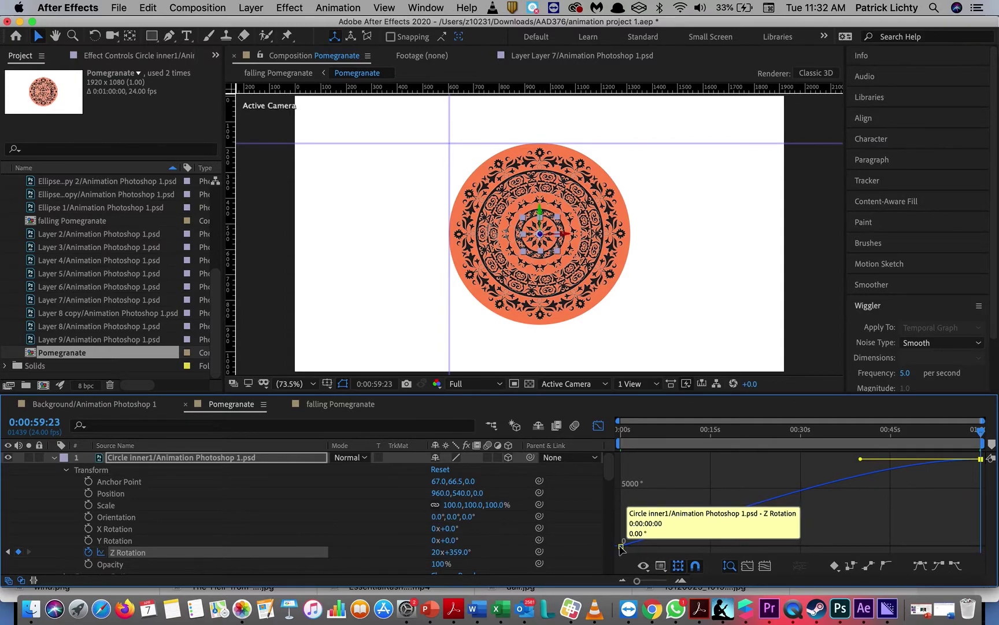
click(920, 565)
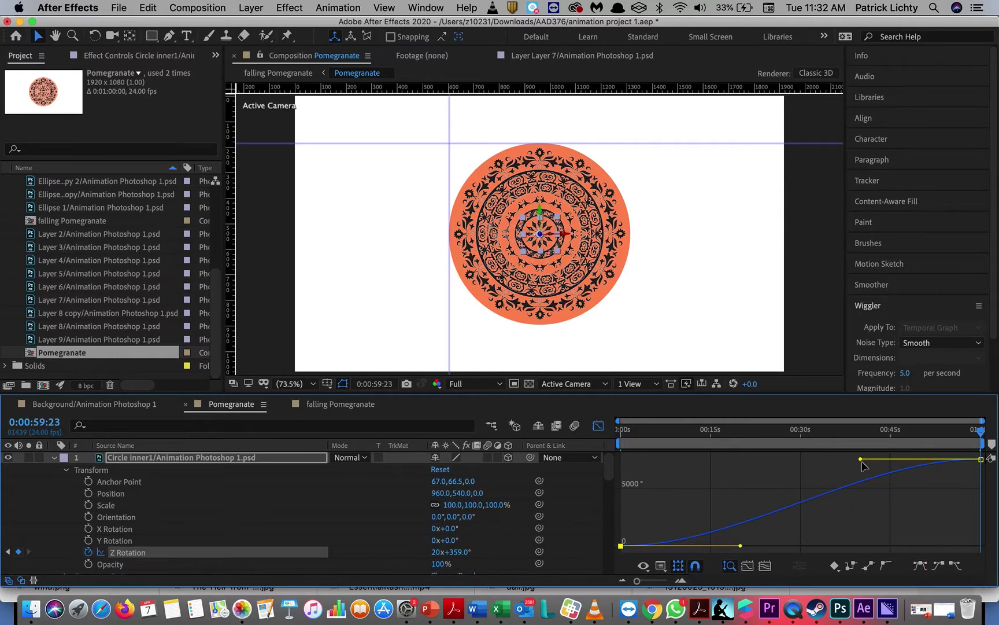
Preview the eased Circle inner1 rotation from the first frame up to about 0:00:11:01
click(661, 433)
click(642, 433)
key(Home)
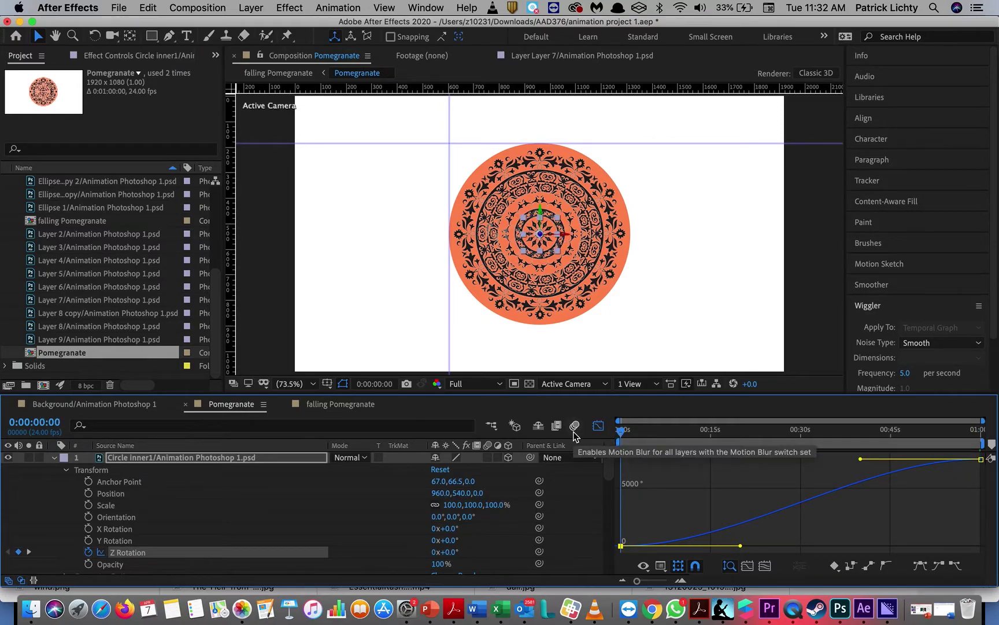
key(space)
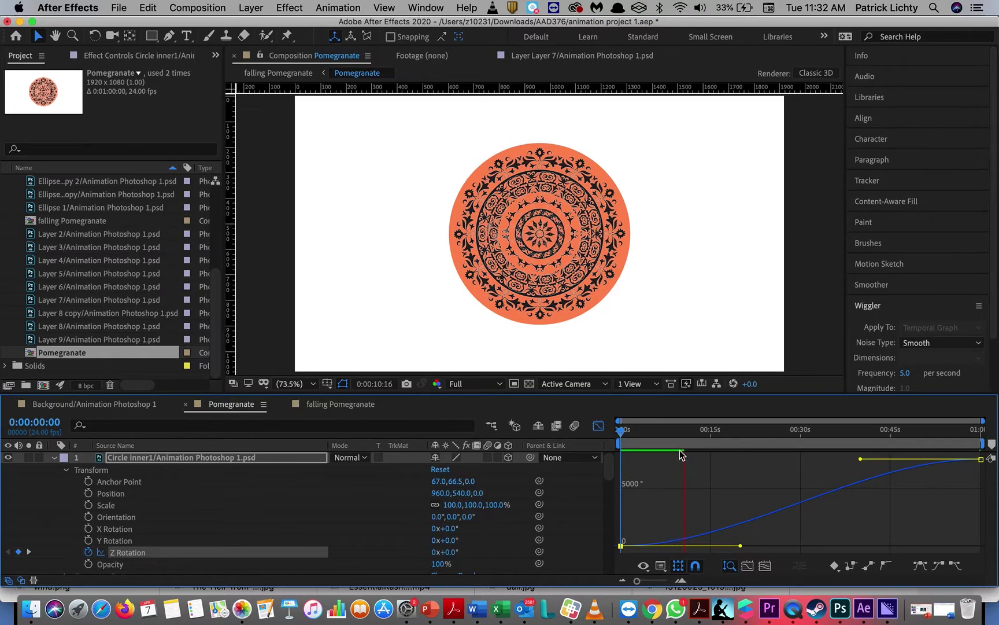
key(space)
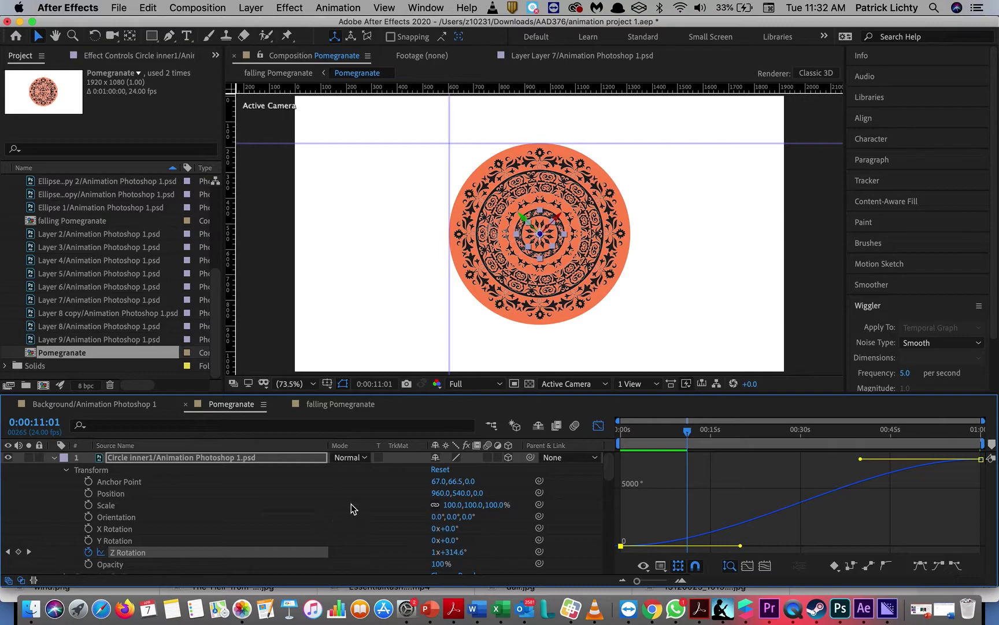
Leave the Graph Editor and move Circle inner1's ending Z Rotation keyframe to 0:00:12:13
click(598, 426)
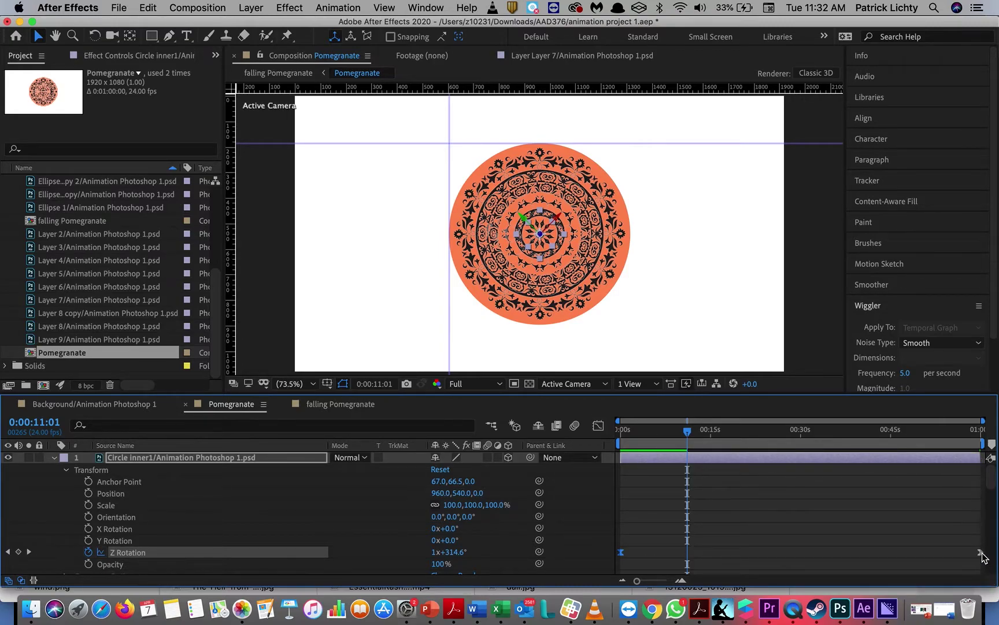
mouse_move(982, 556)
drag(982, 557, 696, 572)
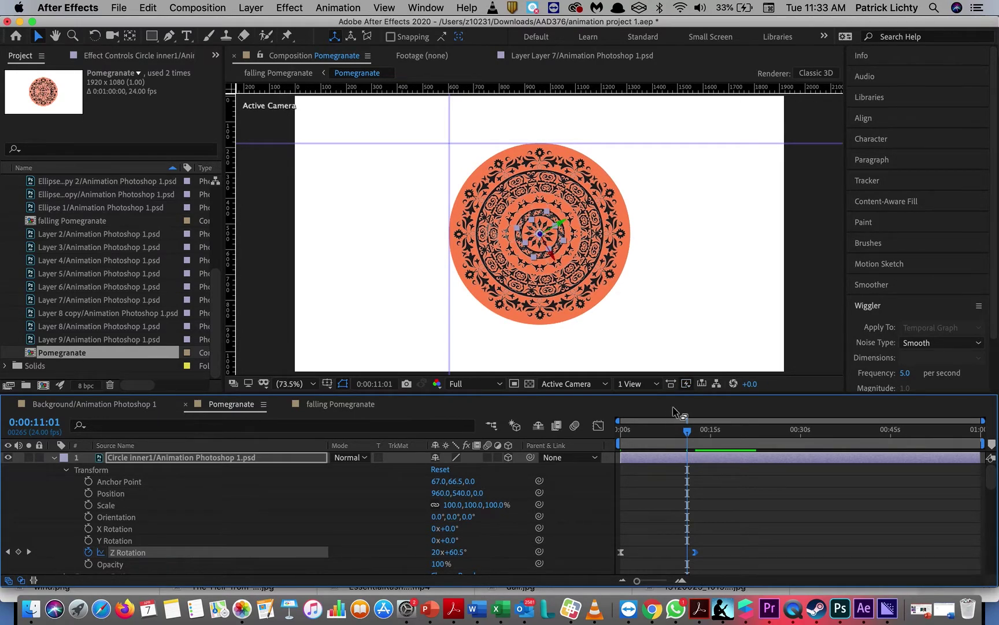
Preview the shortened Circle inner1 rotation from 0:00:00:00
drag(687, 432, 591, 436)
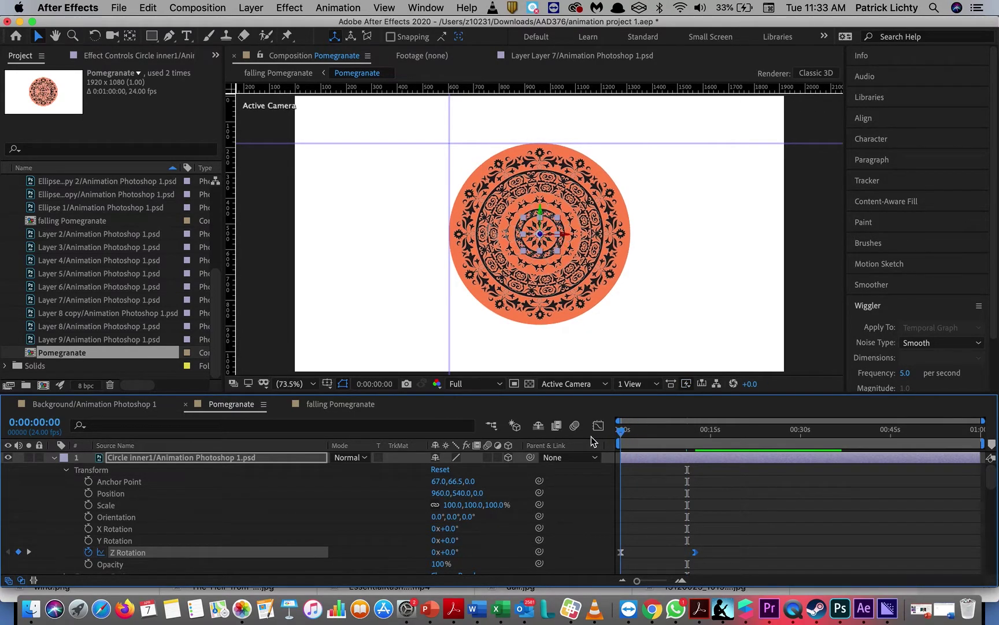
key(space)
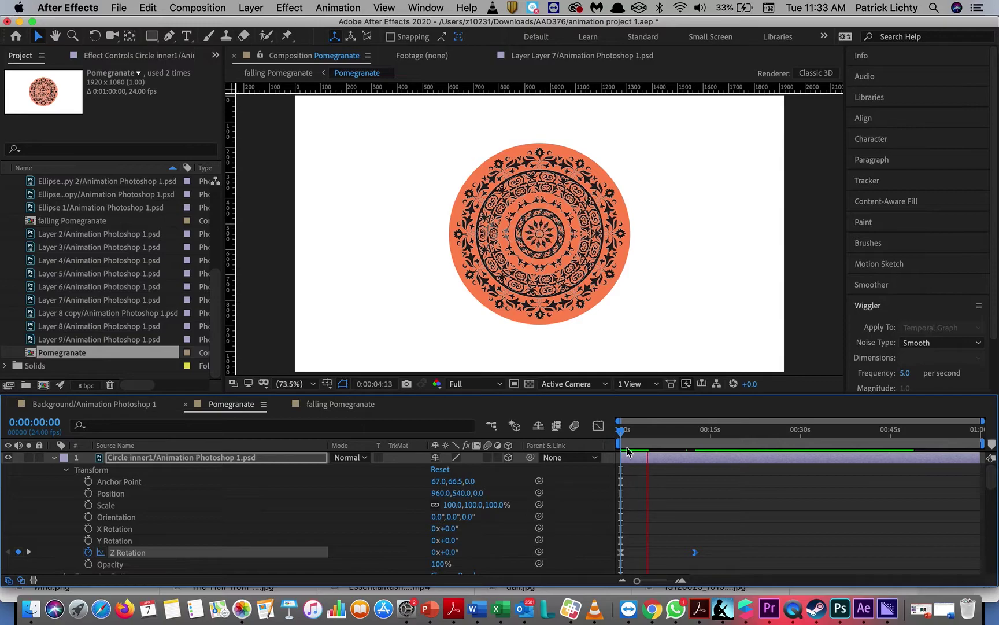
key(space)
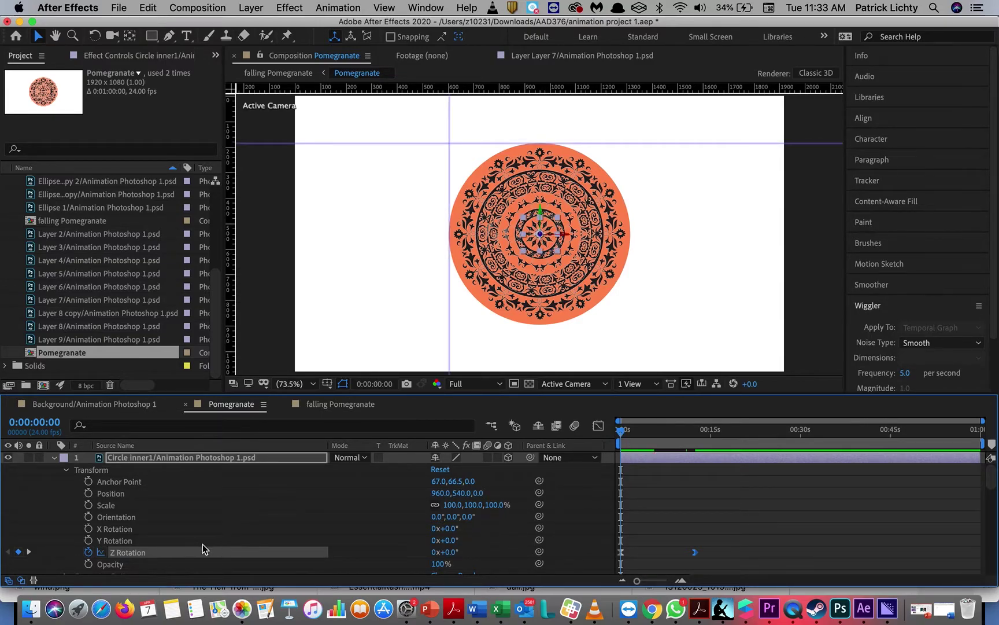
Set Circle inner1's Z Rotation keyframe at 0:00:12:13 to 10x+359.0°
click(29, 552)
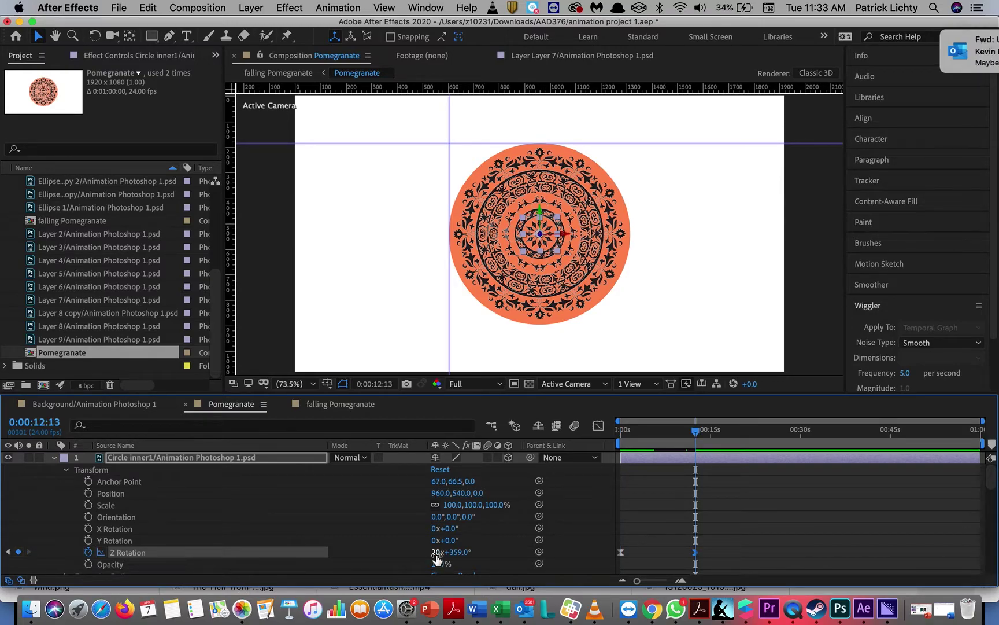
click(436, 553)
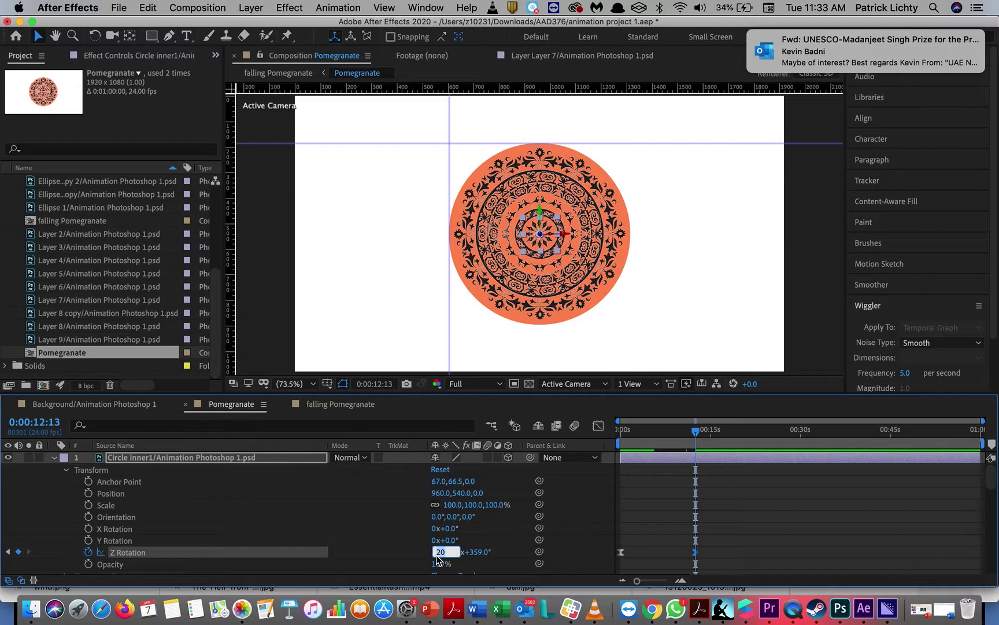
text(10)
key(Return)
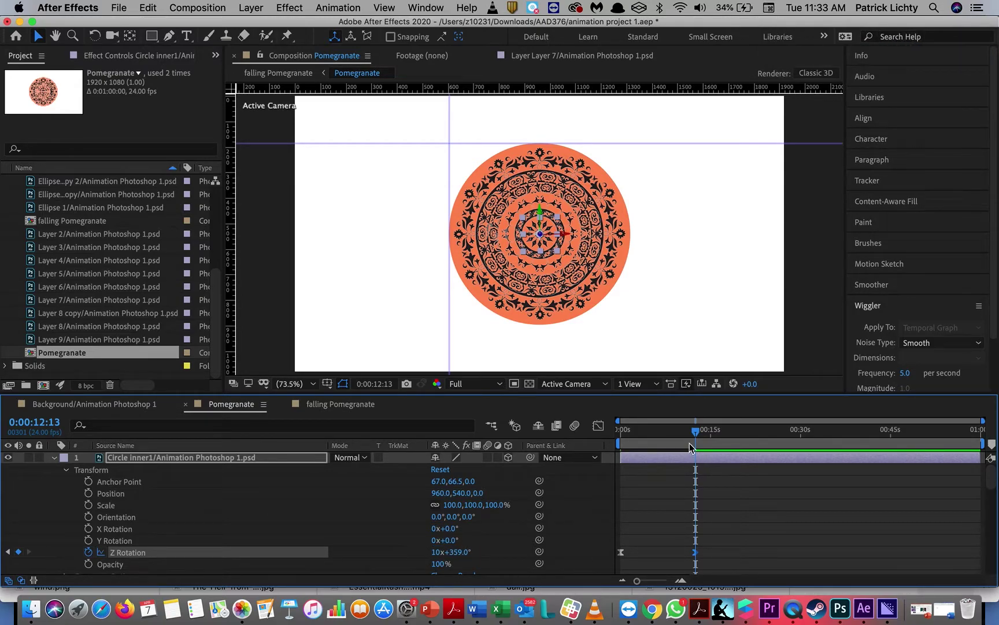
Return to 0:00:00:00 and copy both Z Rotation keyframes of the Circle inner1 layer
drag(695, 430, 599, 454)
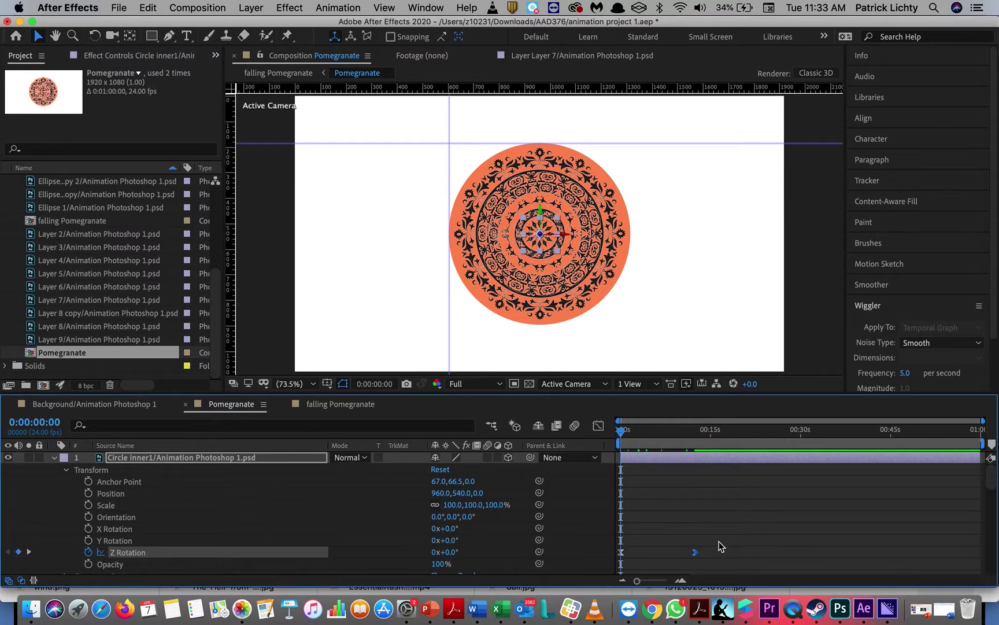
drag(718, 541, 614, 566)
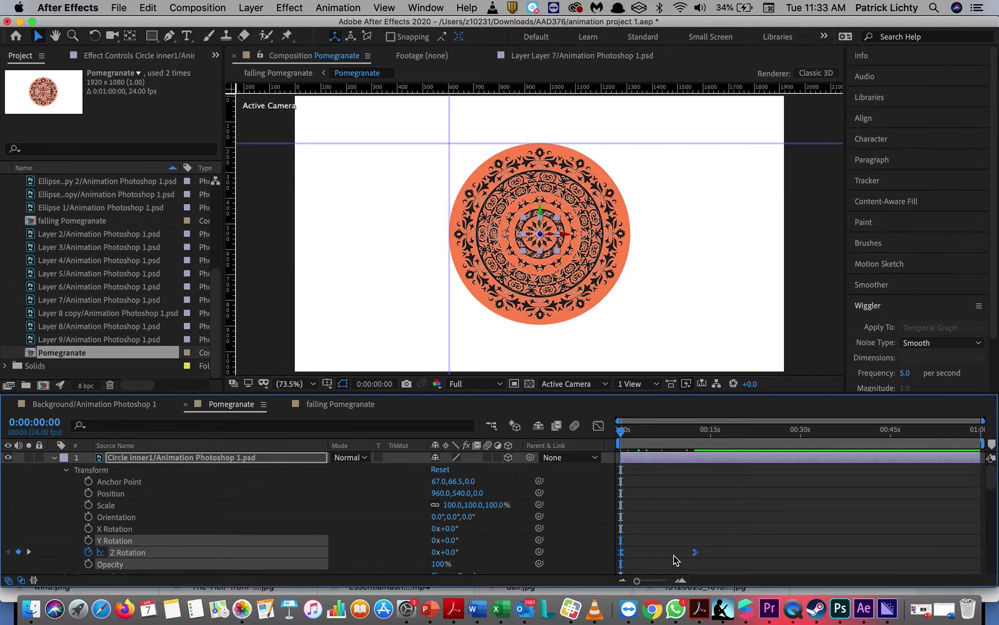
drag(712, 547, 616, 556)
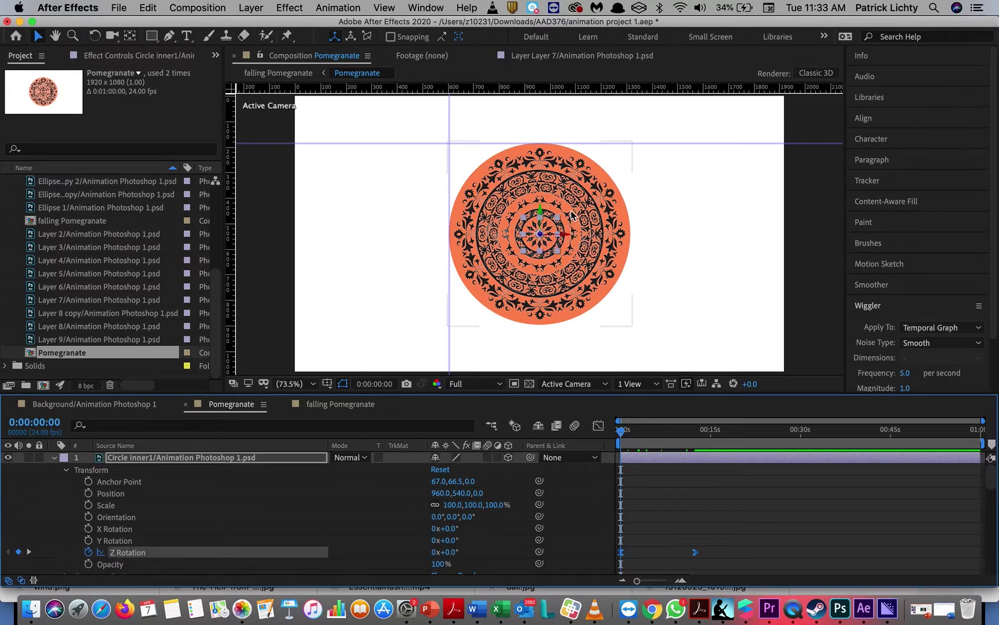
Collapse the Circle inner1 layer and toggle the visibility of Circle Inner 4 and Circle Inner 3 to identify their rings
click(520, 230)
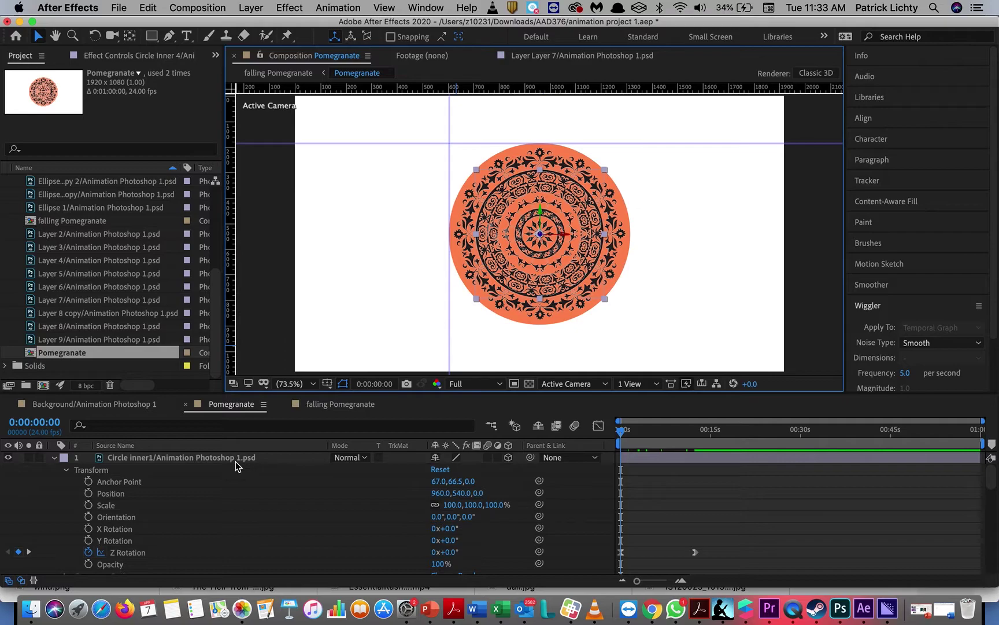
click(55, 458)
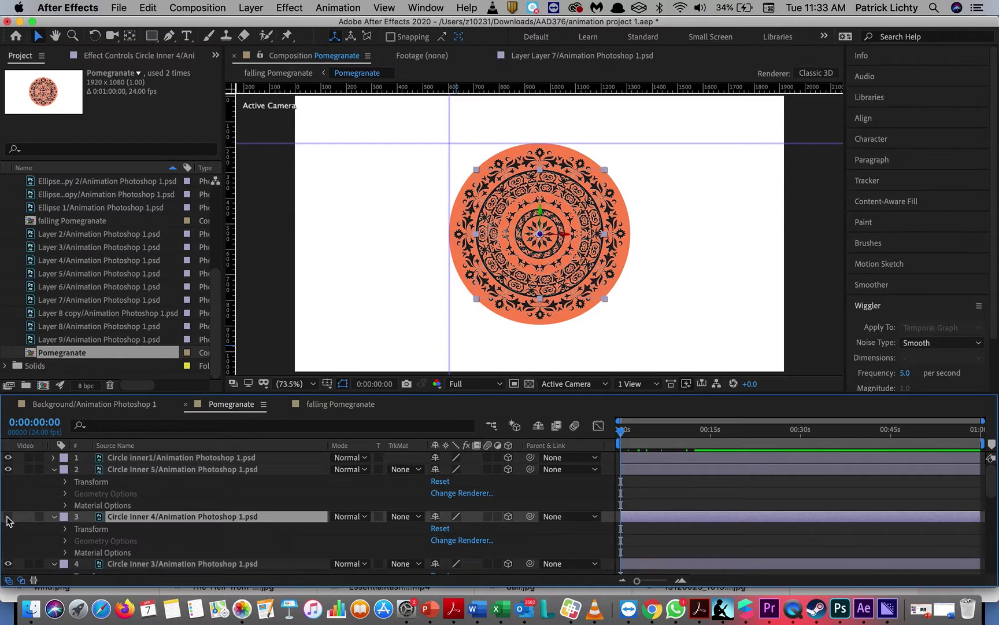
click(8, 516)
click(7, 516)
scroll(93, 509, down, 2)
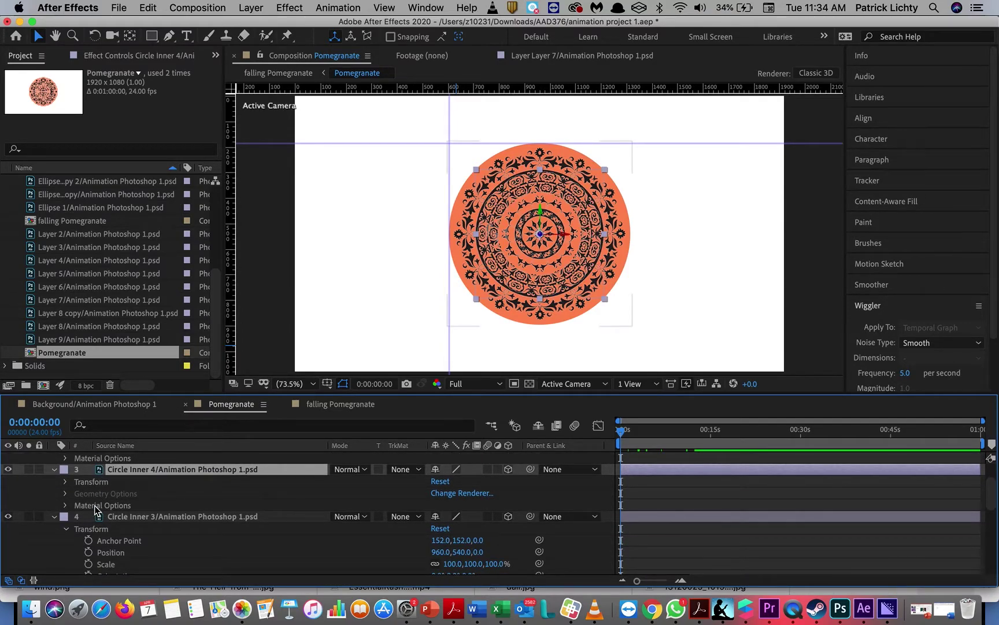
click(7, 517)
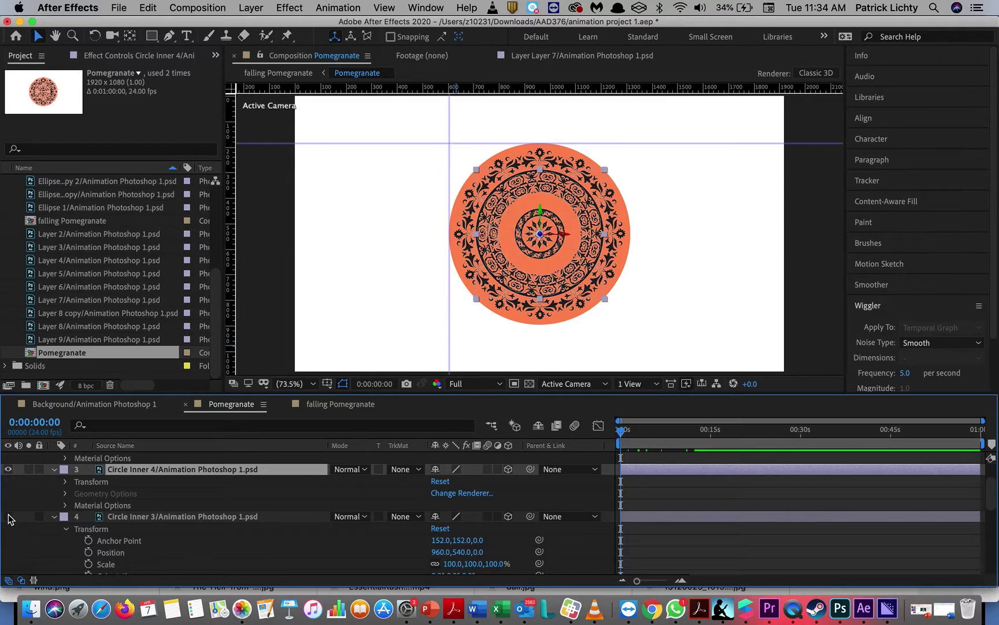
click(8, 516)
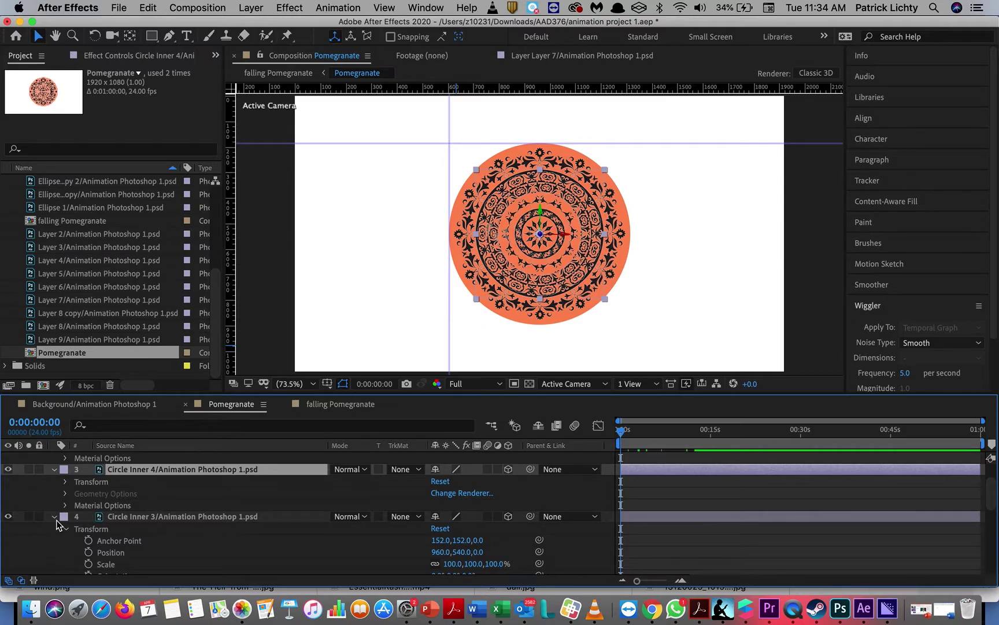
Paste the copied Z Rotation keyframes onto the Circle Inner 3 layer at 0:00:00:00
scroll(99, 552, down, 2)
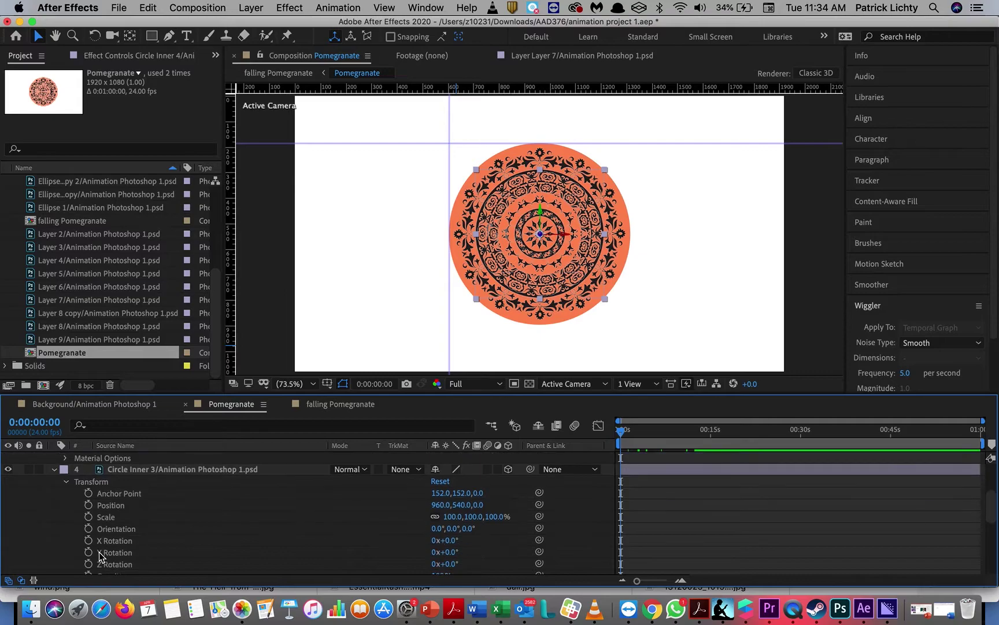
click(87, 564)
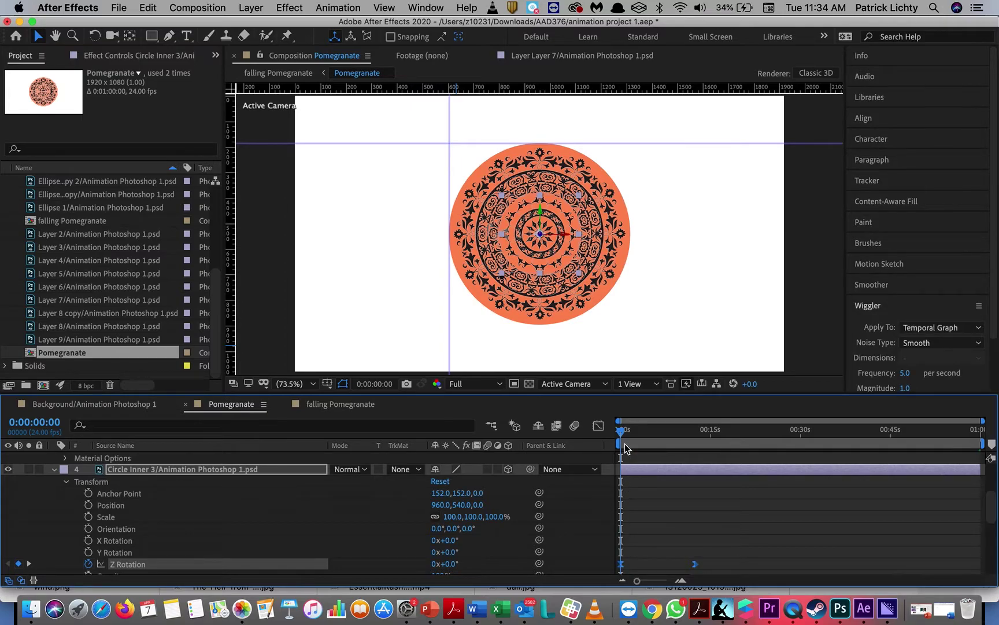
Check Circle Inner 3's rotation near the start, undo its pasted keyframes, and collapse the layer at 0:00:00:00
drag(622, 434, 626, 435)
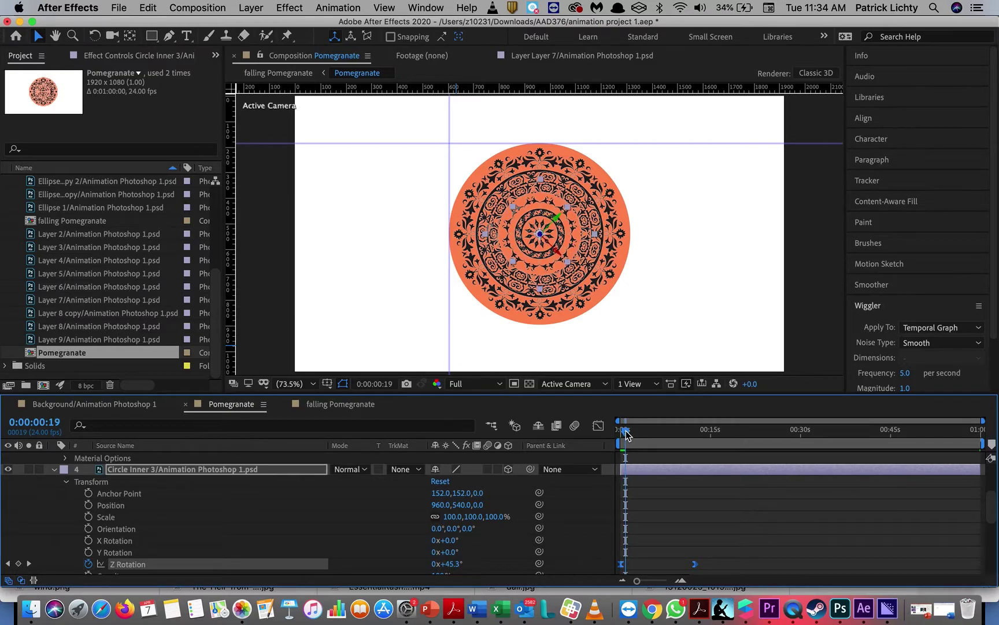
key(Home)
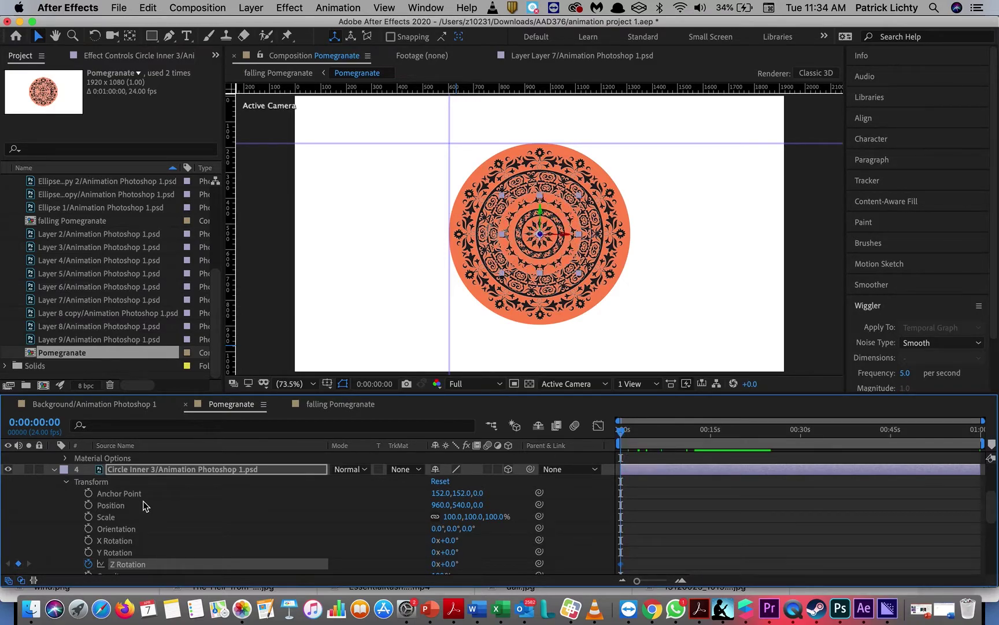
click(55, 469)
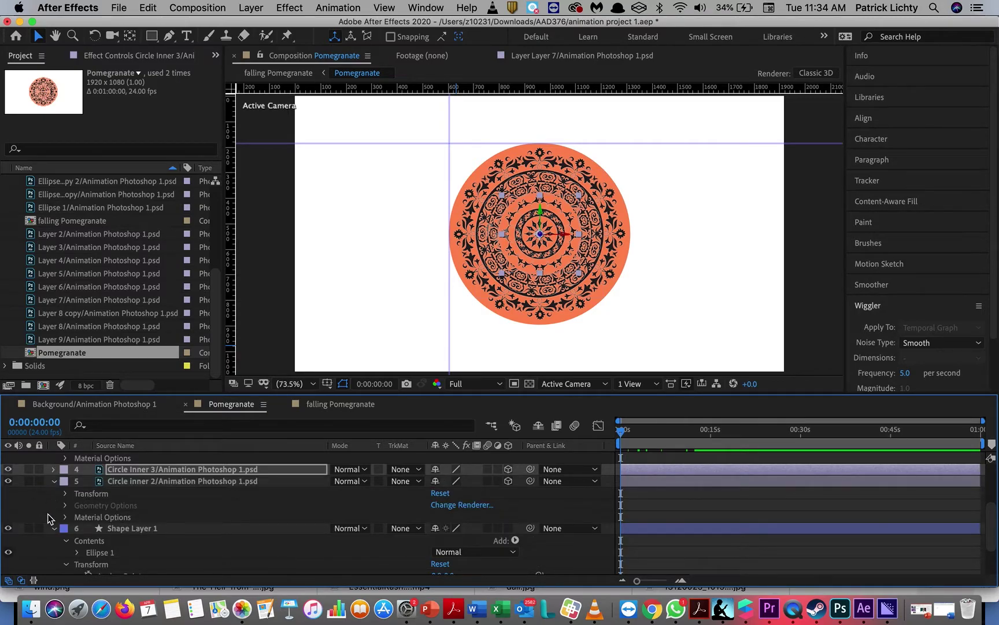
Enable Z Rotation keyframing on the Circle Inner 5 layer and paste the copied rotation keyframes at 0:00:00:00
click(537, 160)
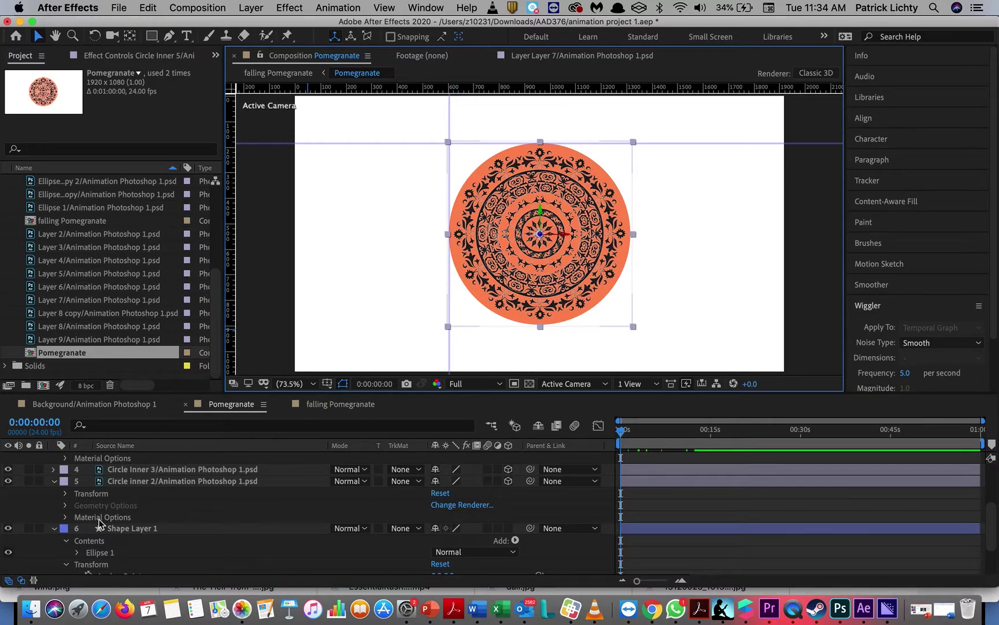
scroll(90, 524, up, 5)
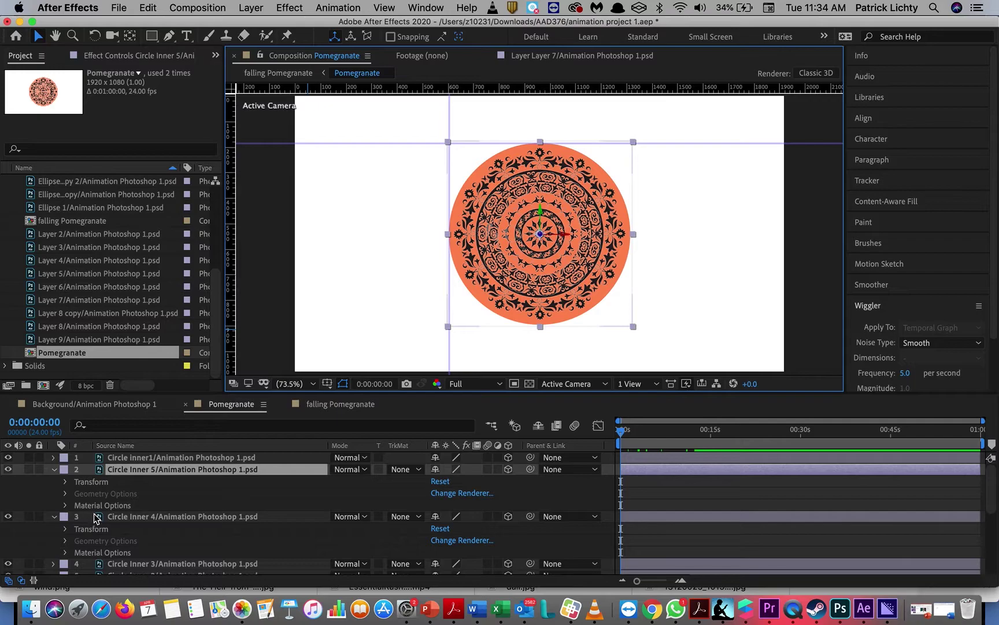
click(65, 482)
scroll(71, 486, down, 1)
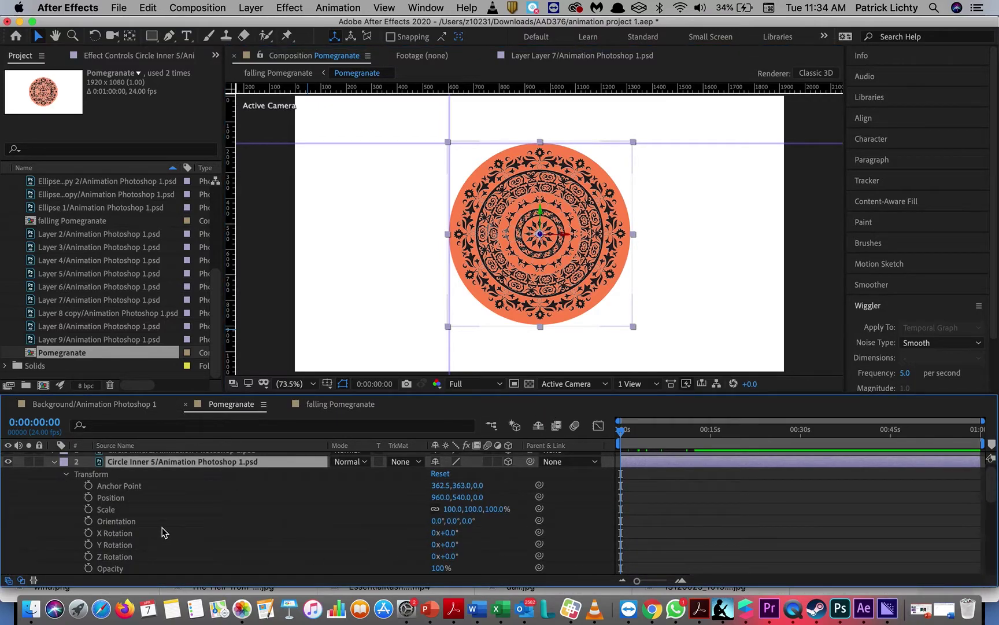
click(88, 557)
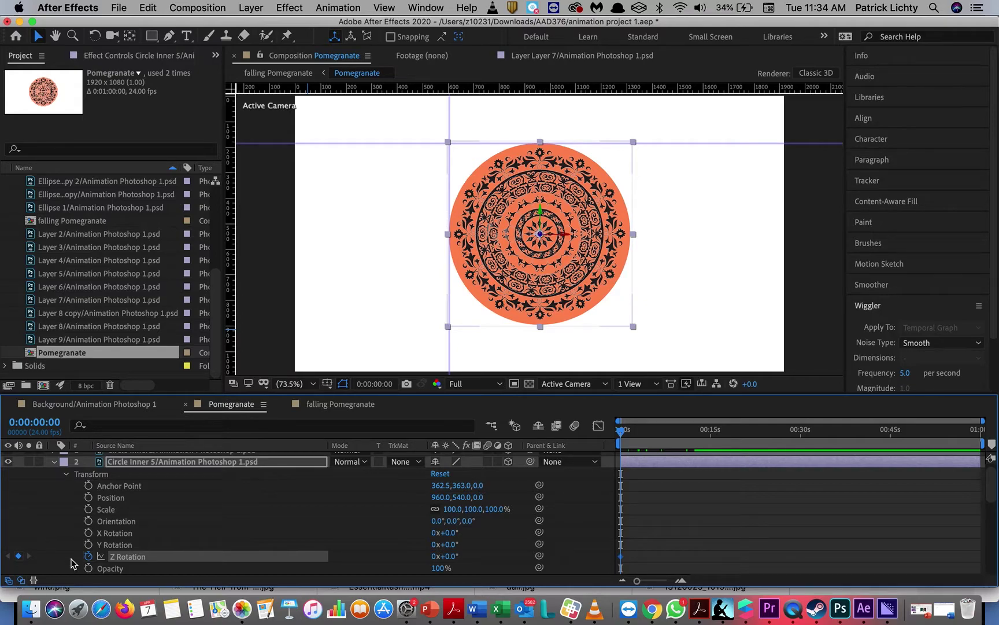
key(super+v)
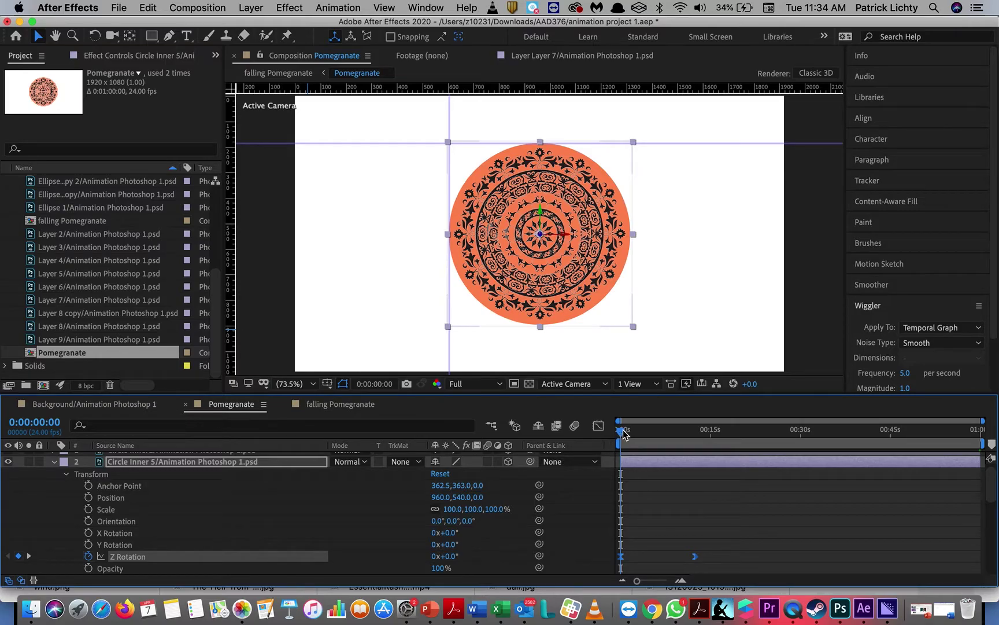
Deselect the layer and preview the first seconds of the Circle Inner 5 ring's rotation
drag(623, 431, 637, 435)
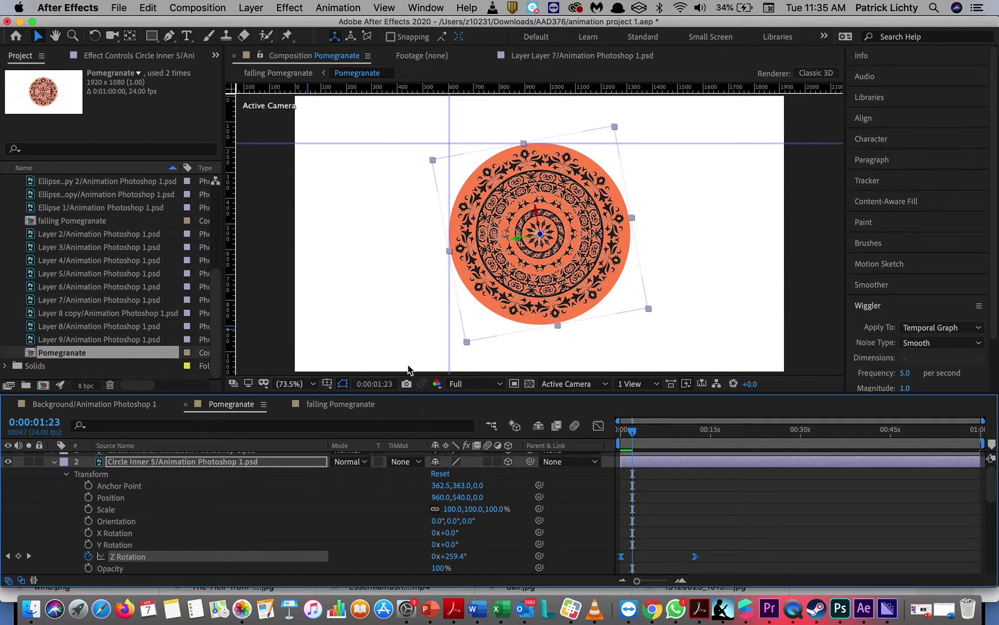
click(407, 348)
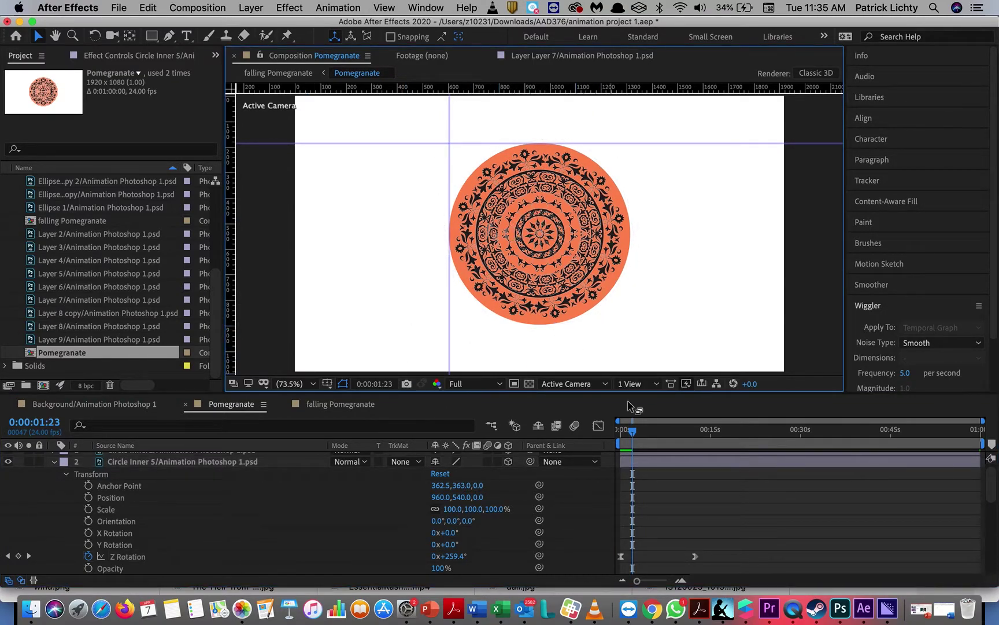
click(635, 433)
key(space)
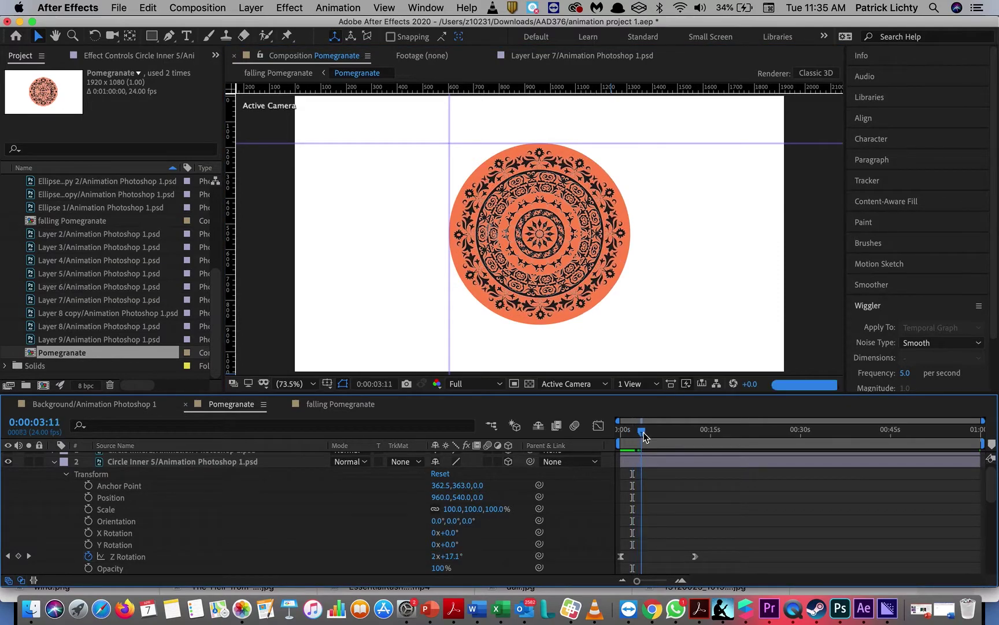
key(space)
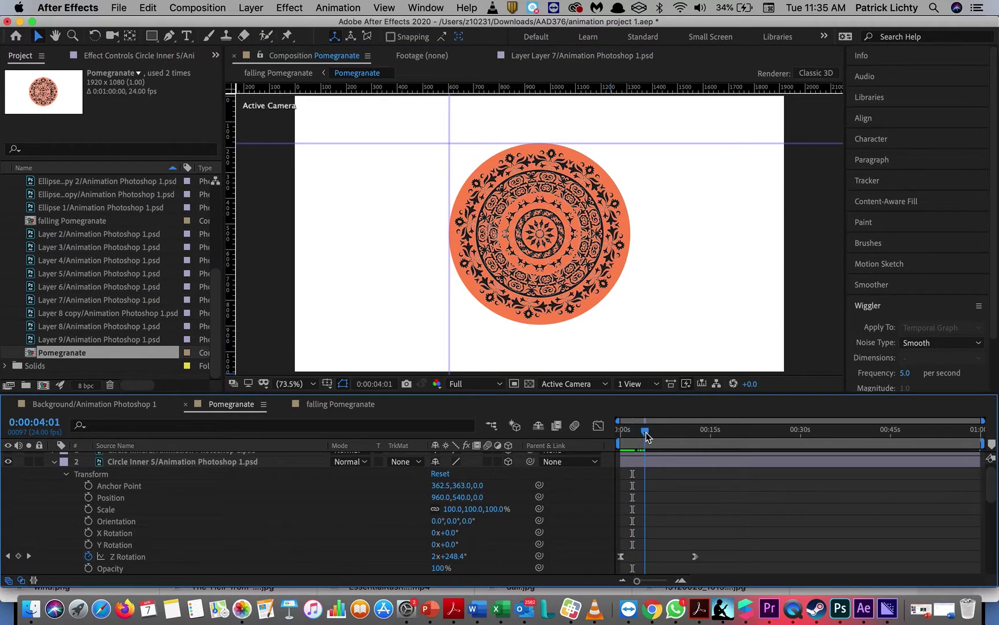
Select Circle Inner 4 in the composition, toggle its visibility to identify its ring, and collapse the layer
click(527, 207)
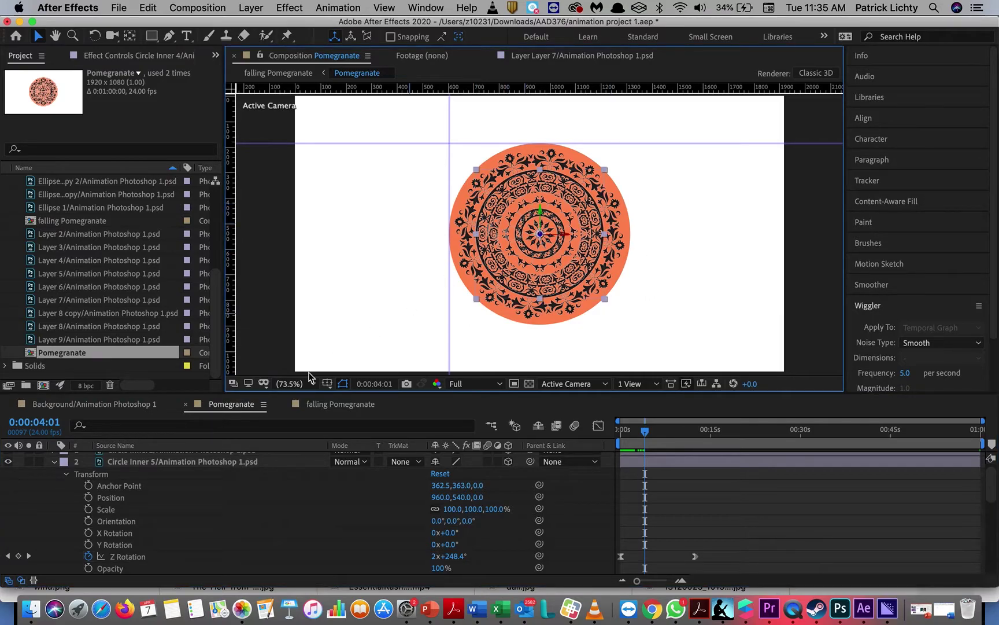
scroll(30, 531, up, 1)
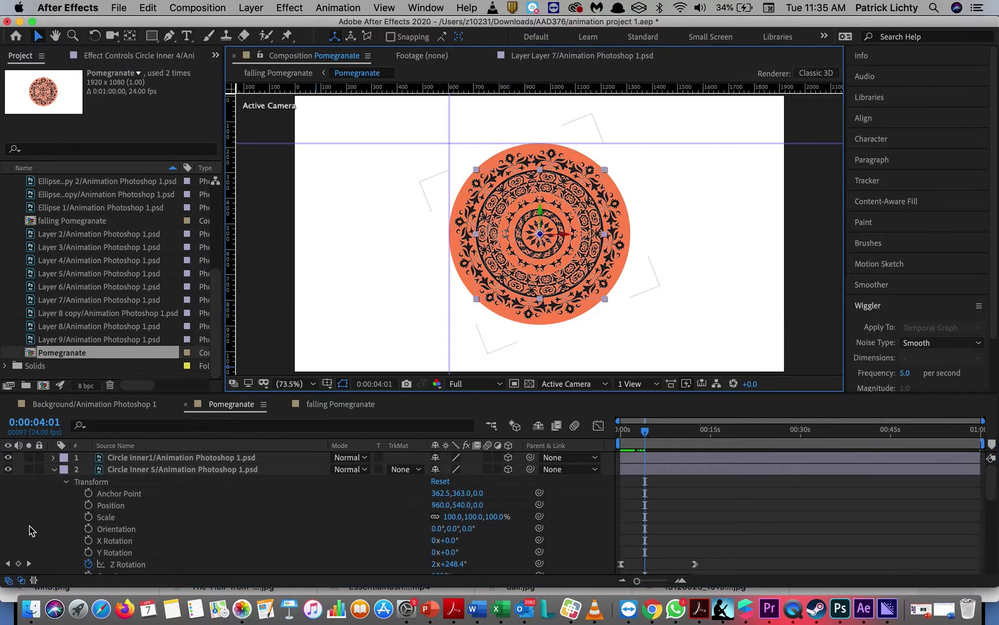
scroll(31, 530, down, 10)
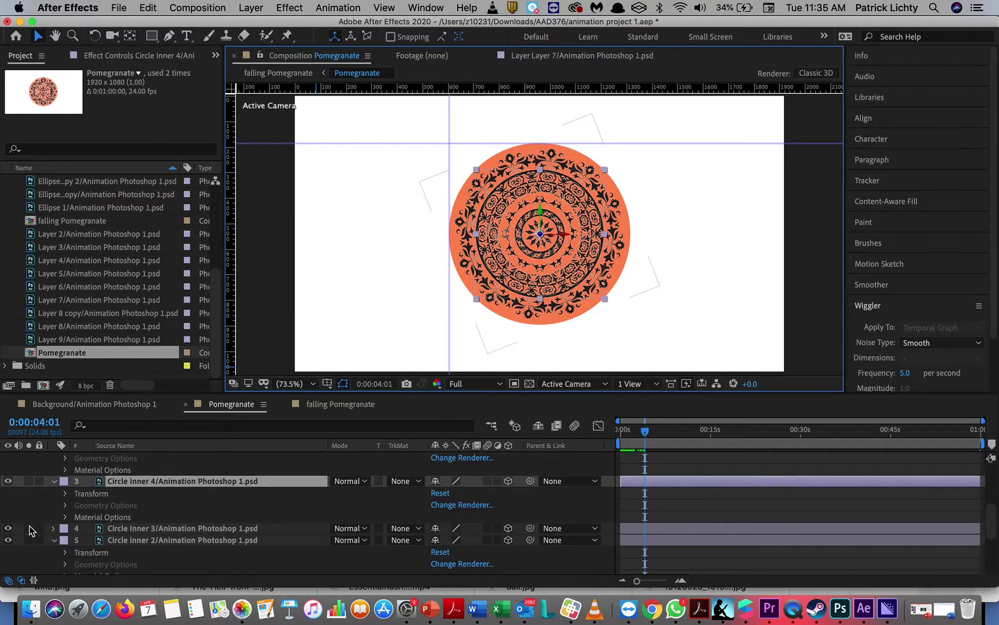
click(9, 481)
click(8, 482)
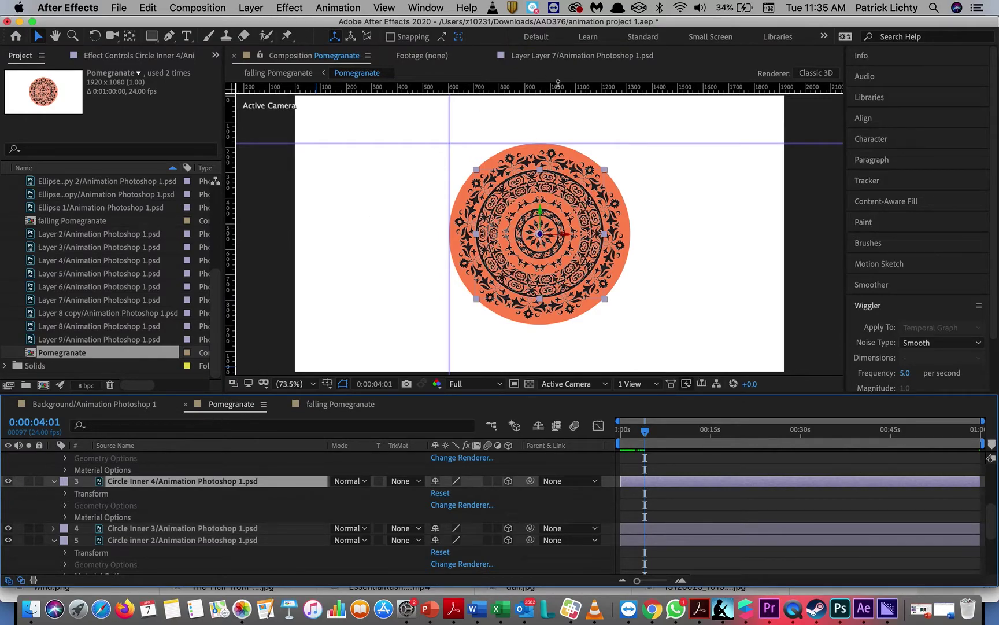
click(523, 210)
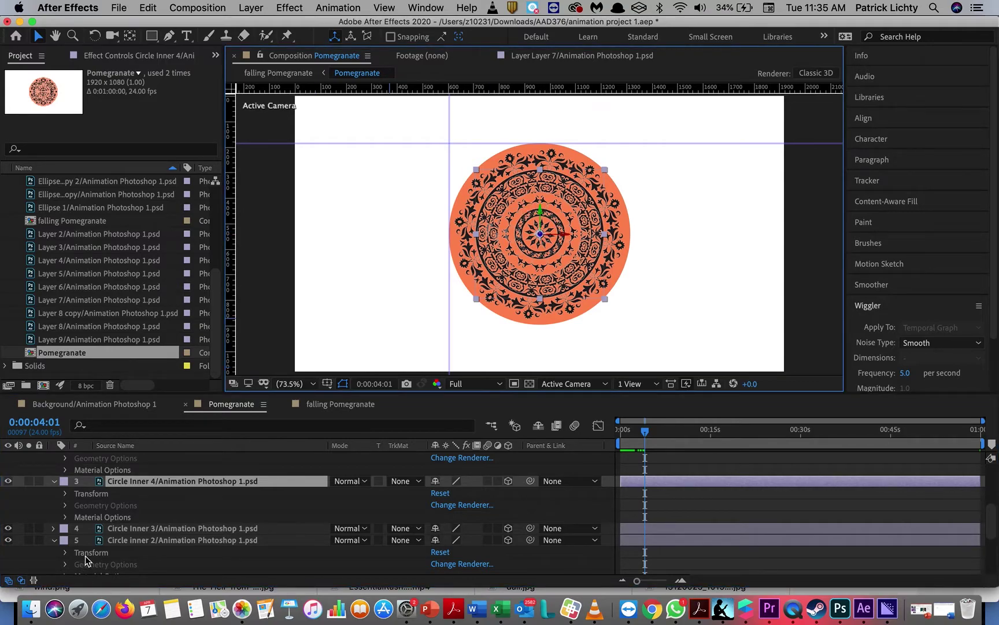
click(54, 482)
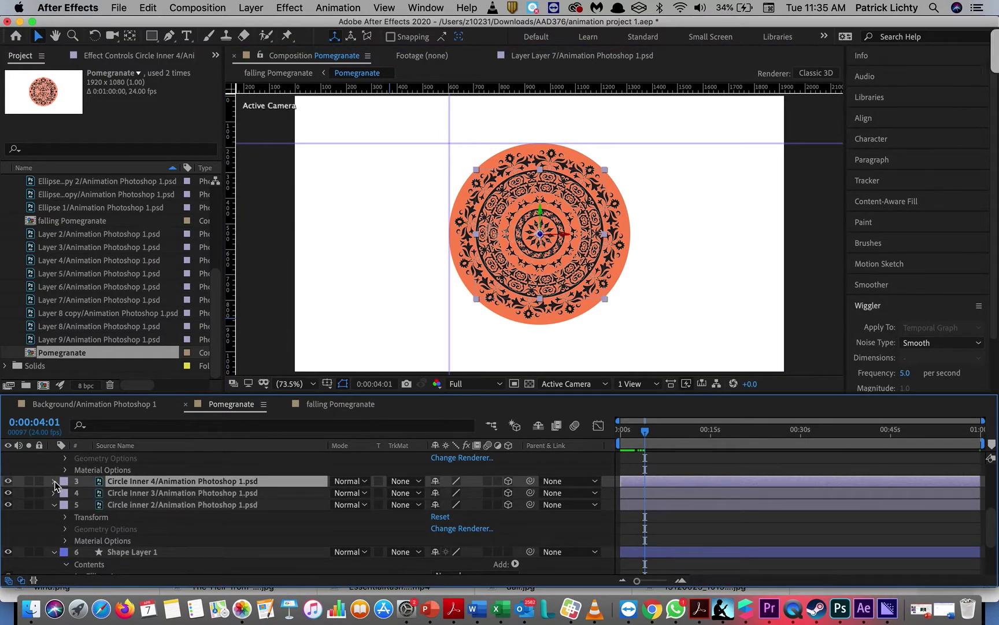
Select the Circle Inner 3 layer and hide and reshow it to identify its ring
scroll(55, 481, down, 1)
click(108, 483)
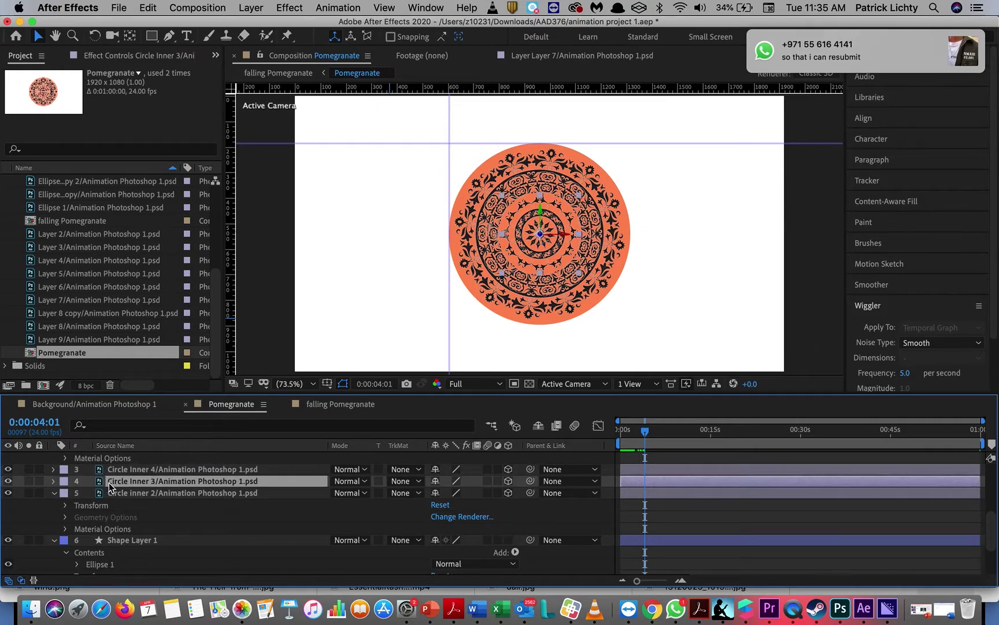
click(8, 482)
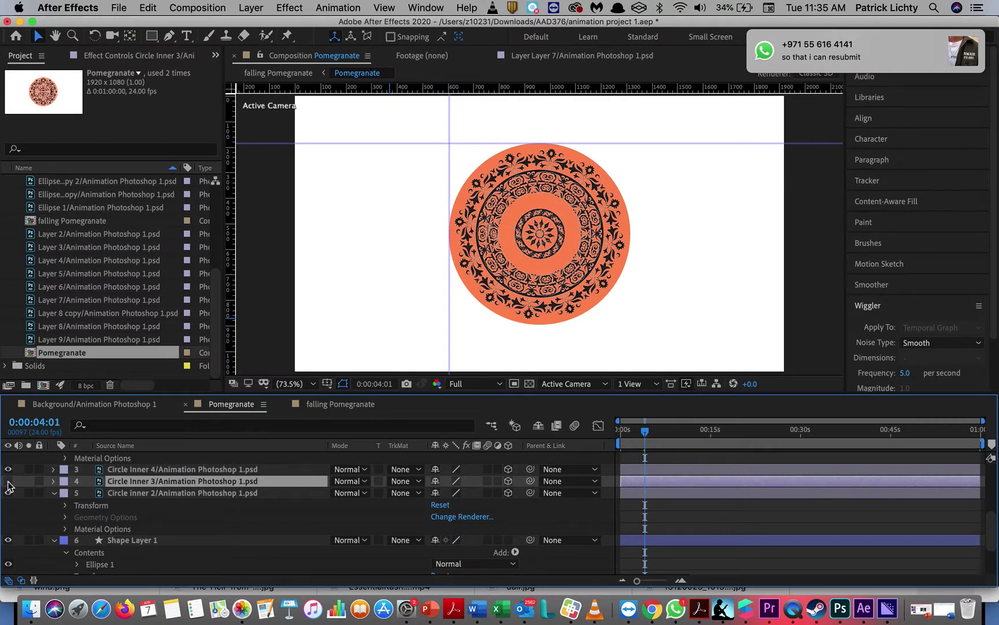
click(8, 482)
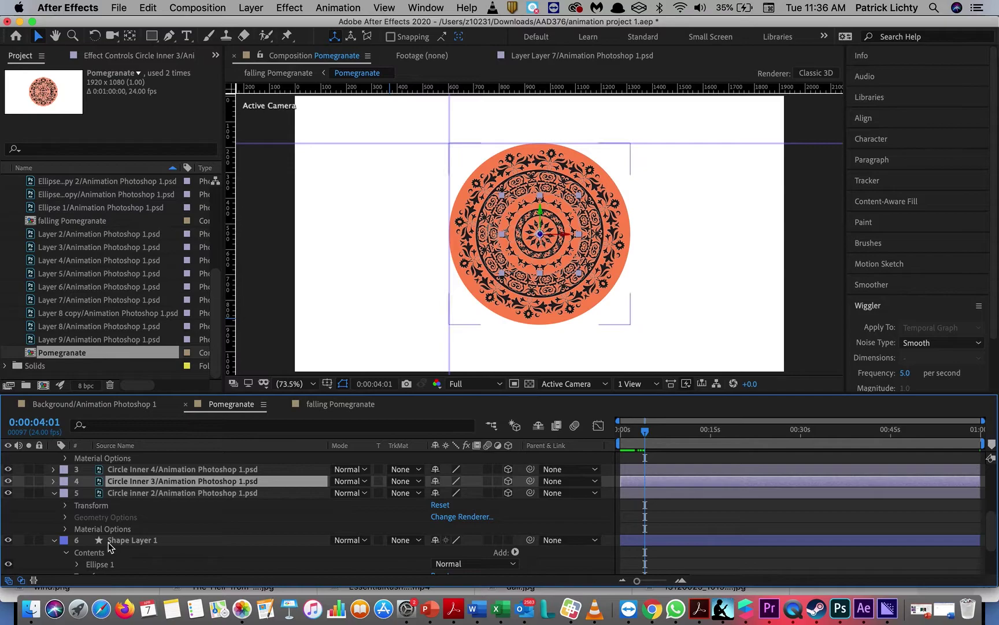
Paste the copied Z Rotation keyframes onto Circle Inner 3 at 0:00:00:00 and scrub the start to check the rotation
click(53, 481)
scroll(61, 491, down, 1)
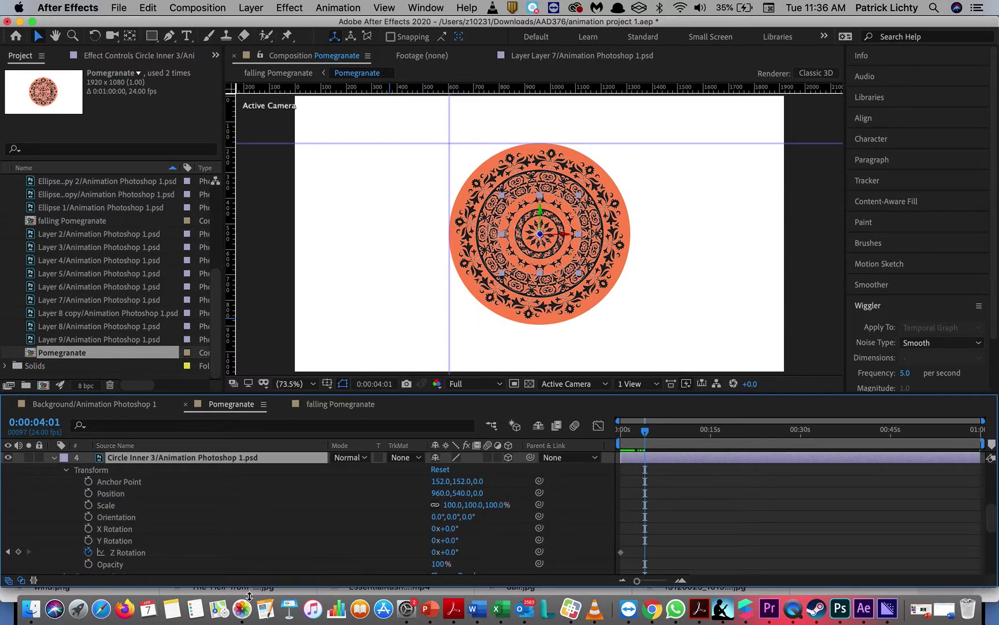
drag(645, 431, 617, 429)
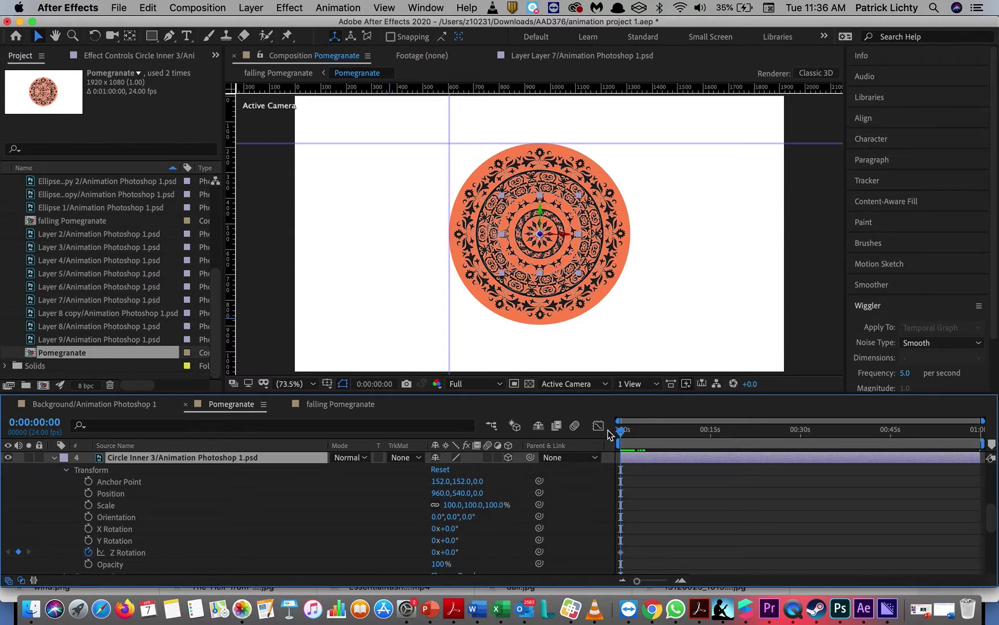
key(super+v)
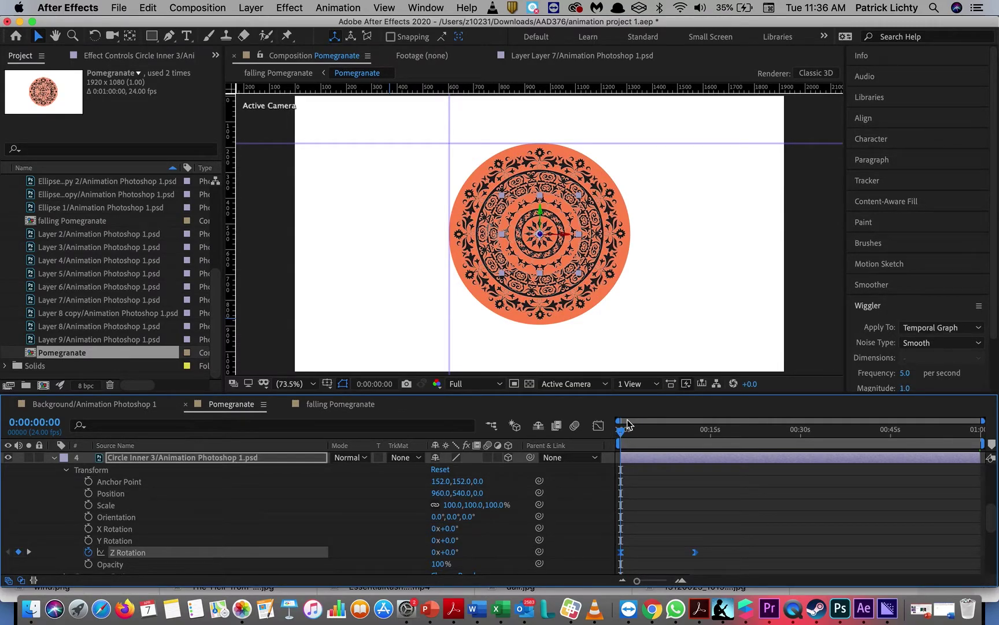
click(624, 431)
drag(624, 431, 626, 433)
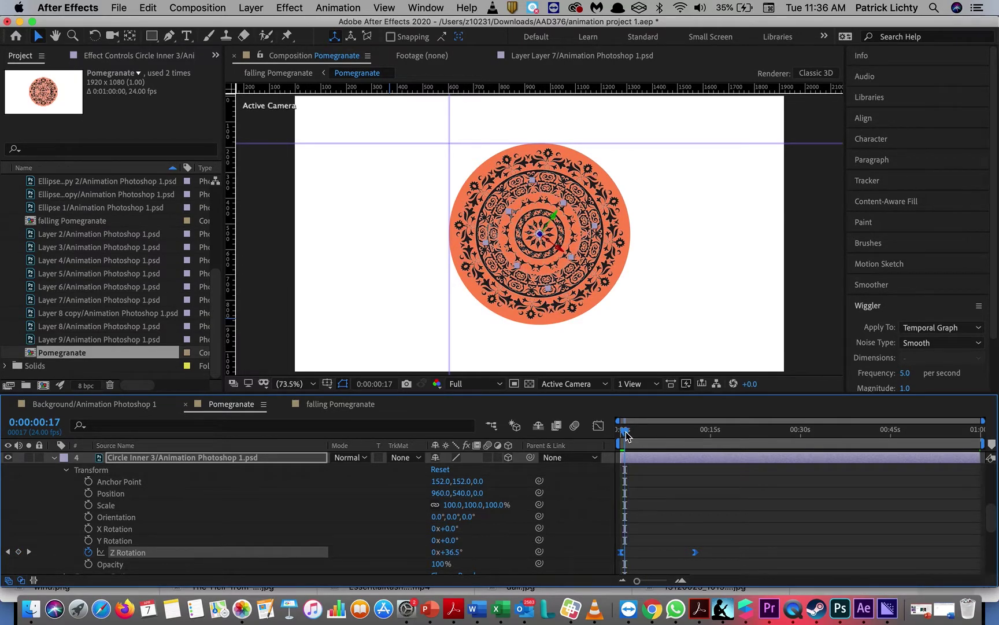
Collapse the Circle Inner 3, Circle inner 2 and Circle Inner 5 layers and clear the layer selection
click(55, 458)
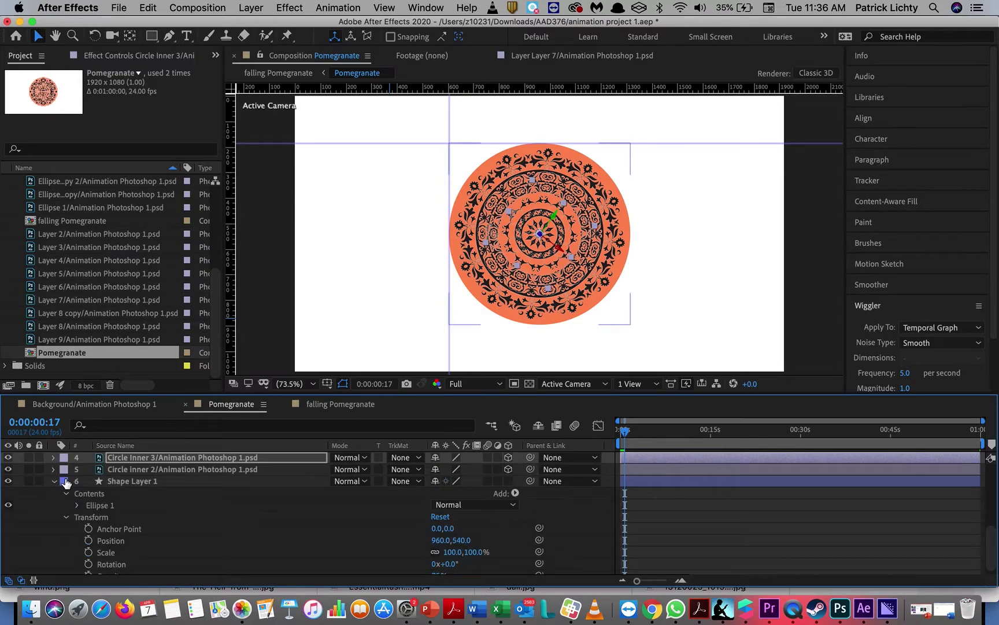
key(super+shift+a)
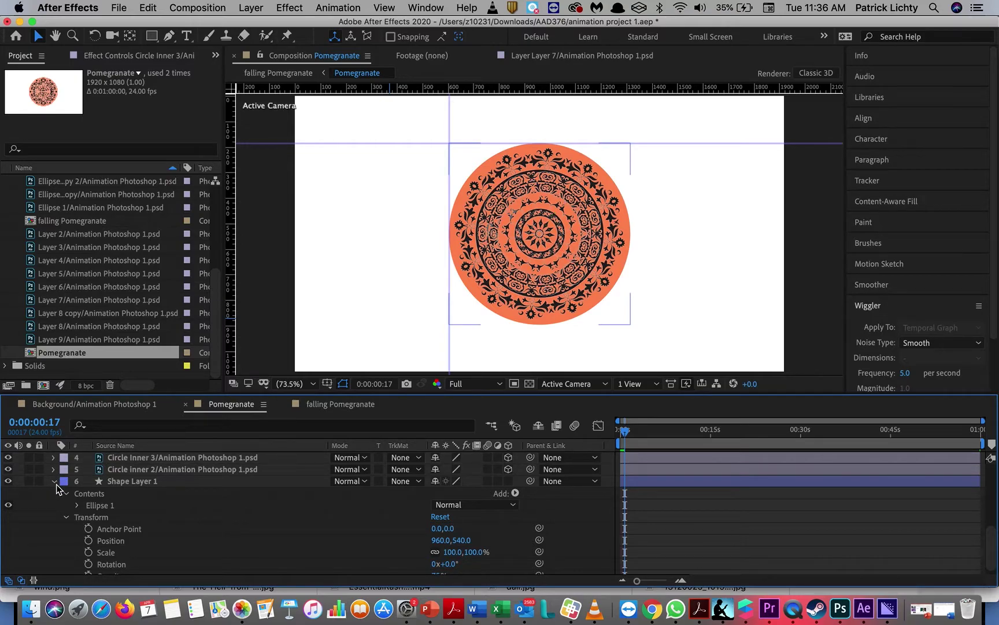
scroll(54, 525, up, 1)
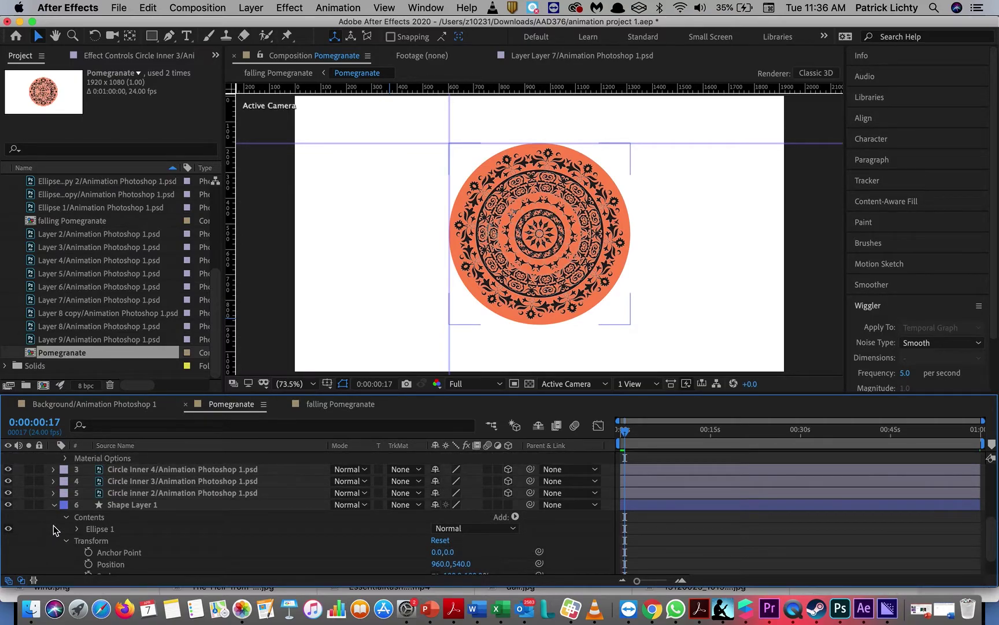
scroll(58, 482, up, 3)
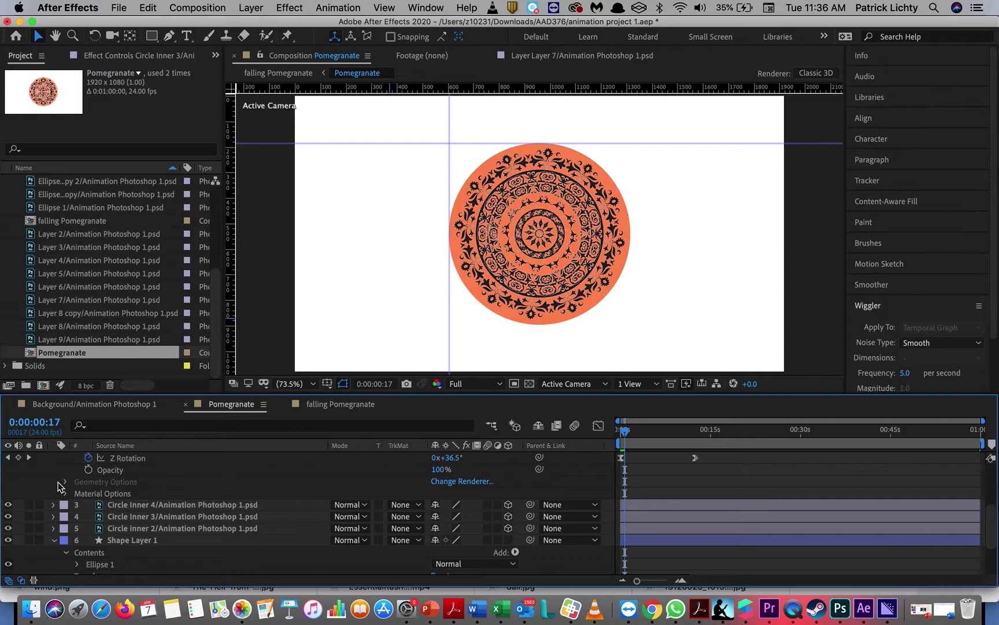
scroll(58, 481, up, 9)
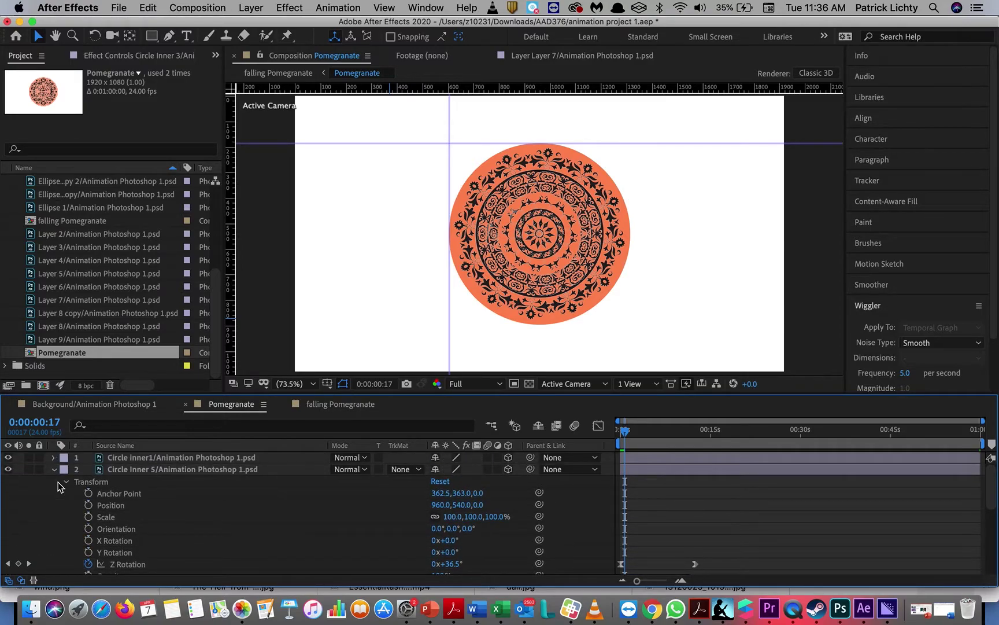
click(54, 470)
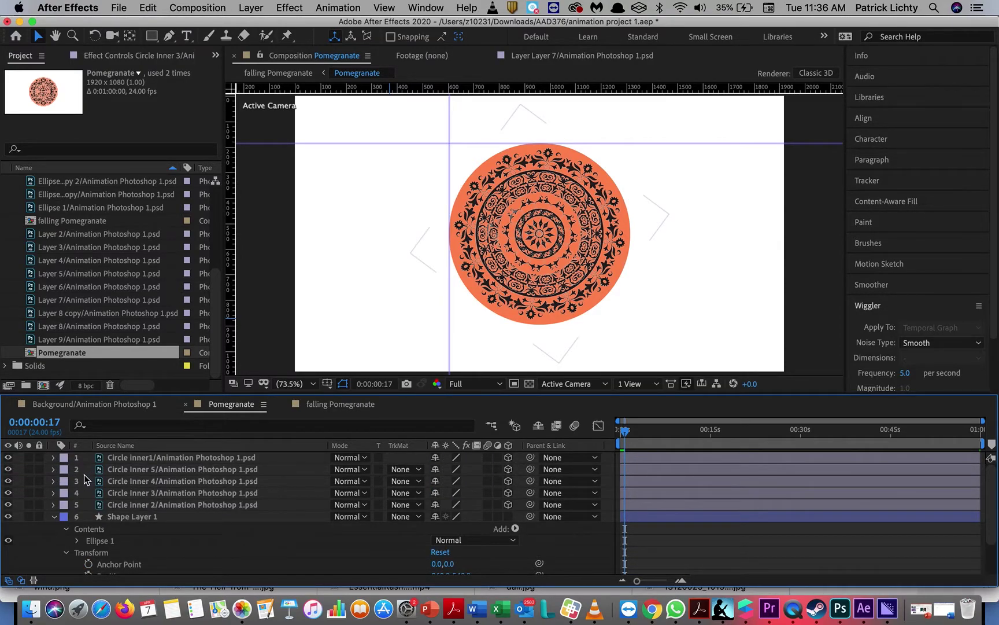
Toggle the visibility of Circle inner1 and Circle inner 2 to identify their rings, and select Circle inner 2
click(55, 458)
click(55, 458)
click(7, 458)
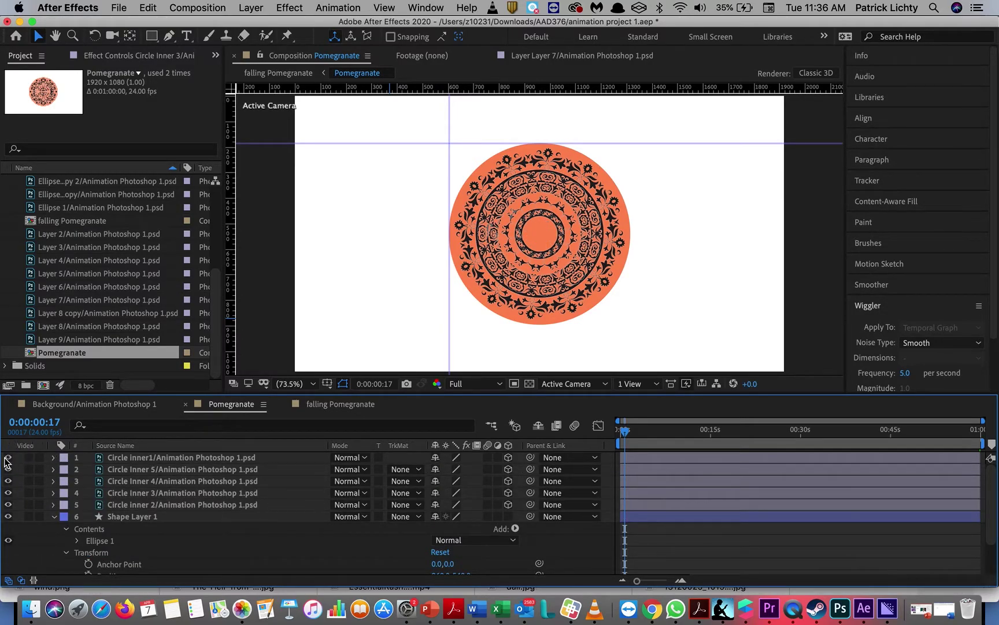
click(6, 458)
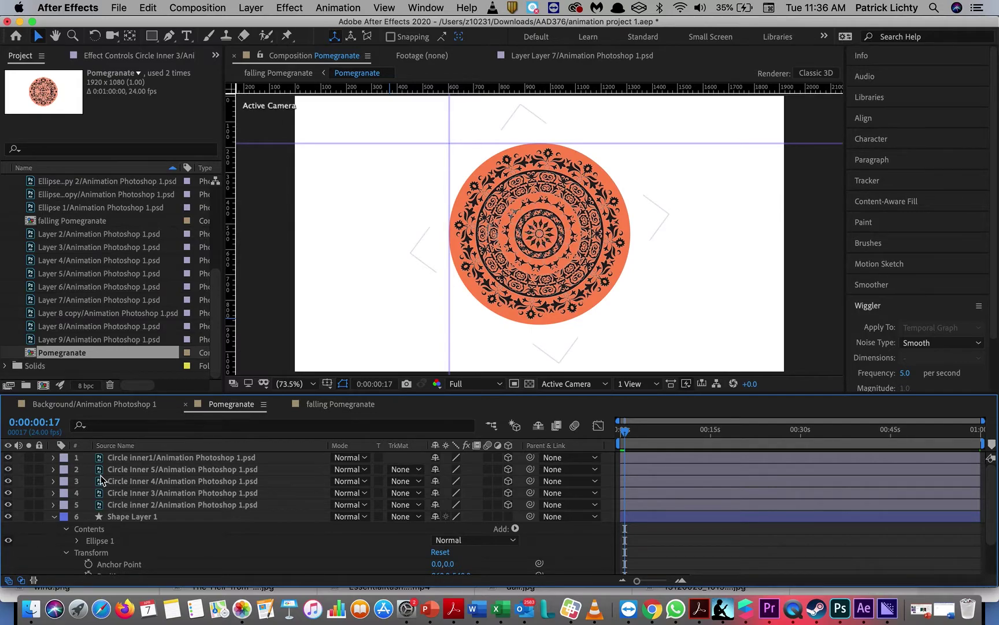
click(9, 505)
click(8, 505)
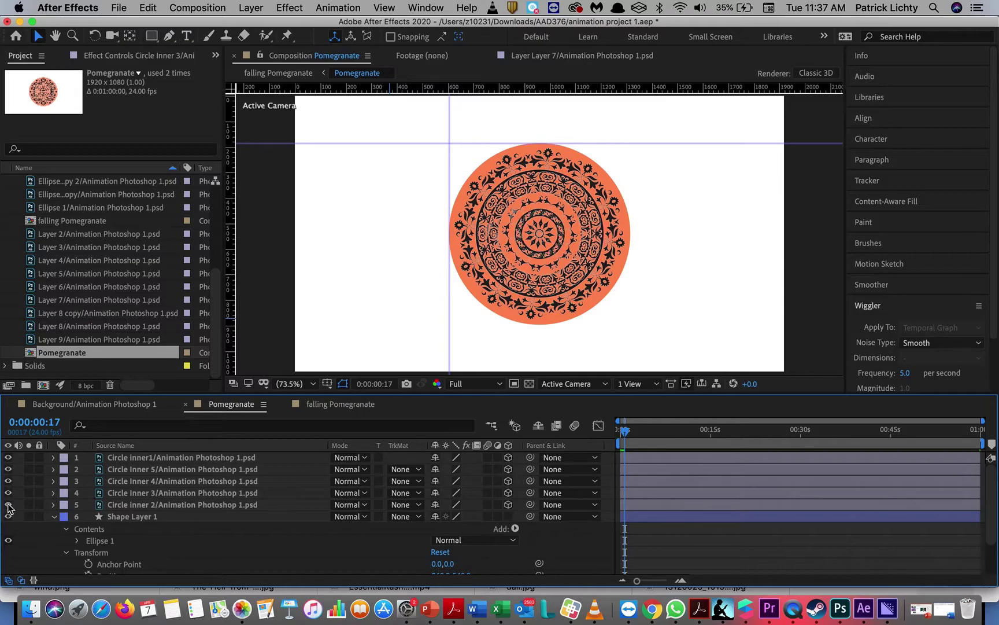
click(119, 506)
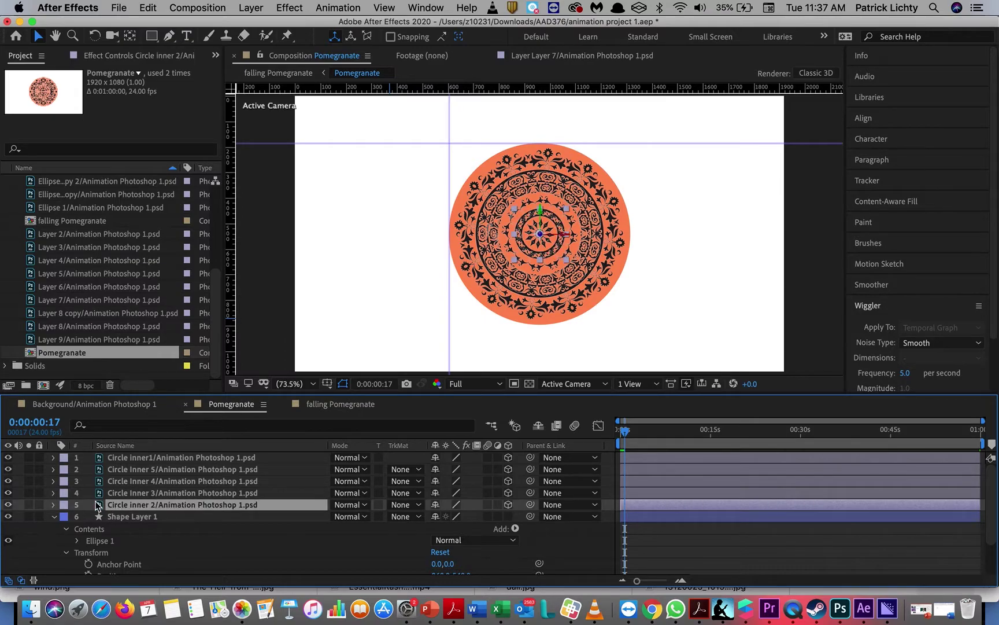
Enable Z Rotation keyframing on Circle inner 2, paste the copied keyframes at 0:00:00:17 and go to the end keyframe at 0:00:13:06
click(54, 505)
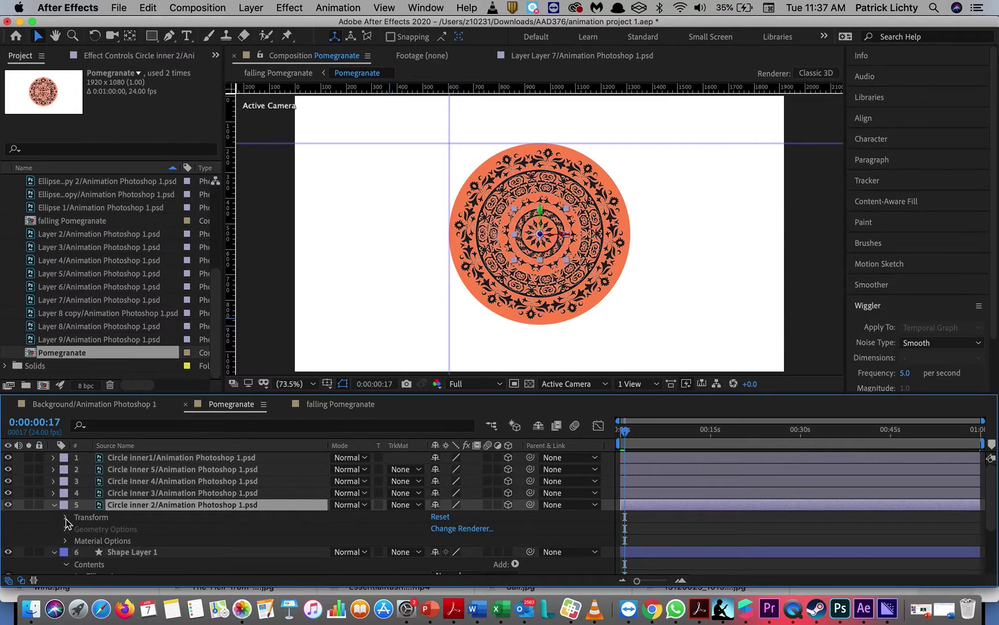
click(66, 517)
scroll(66, 523, down, 1)
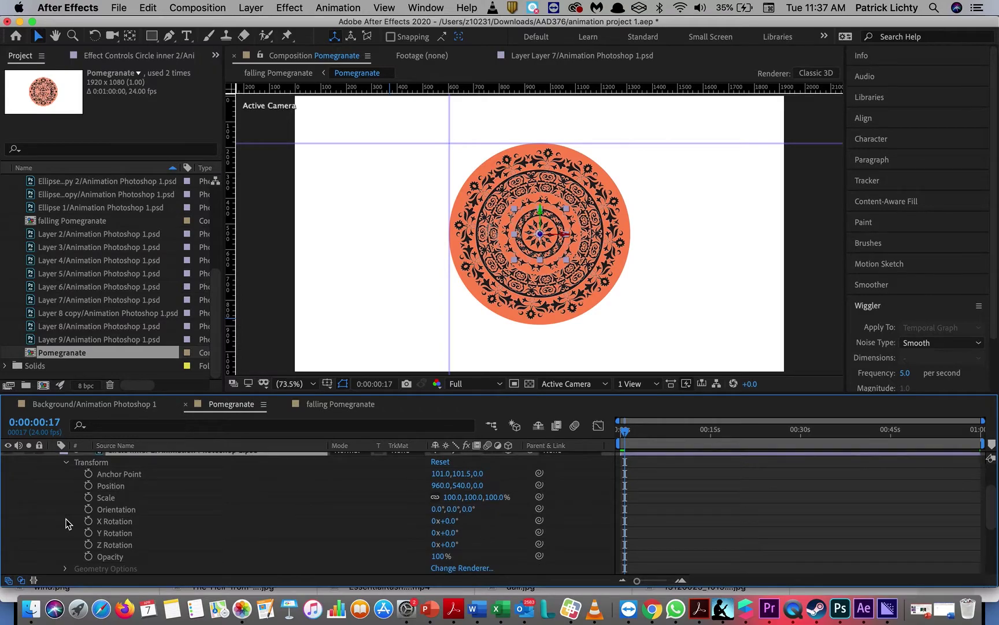
click(88, 544)
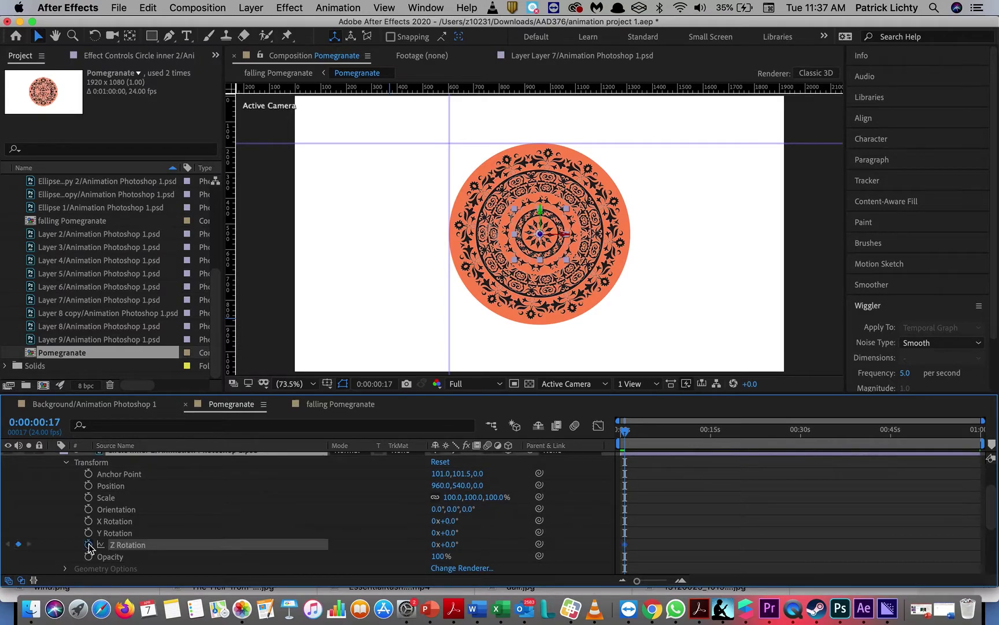
click(646, 546)
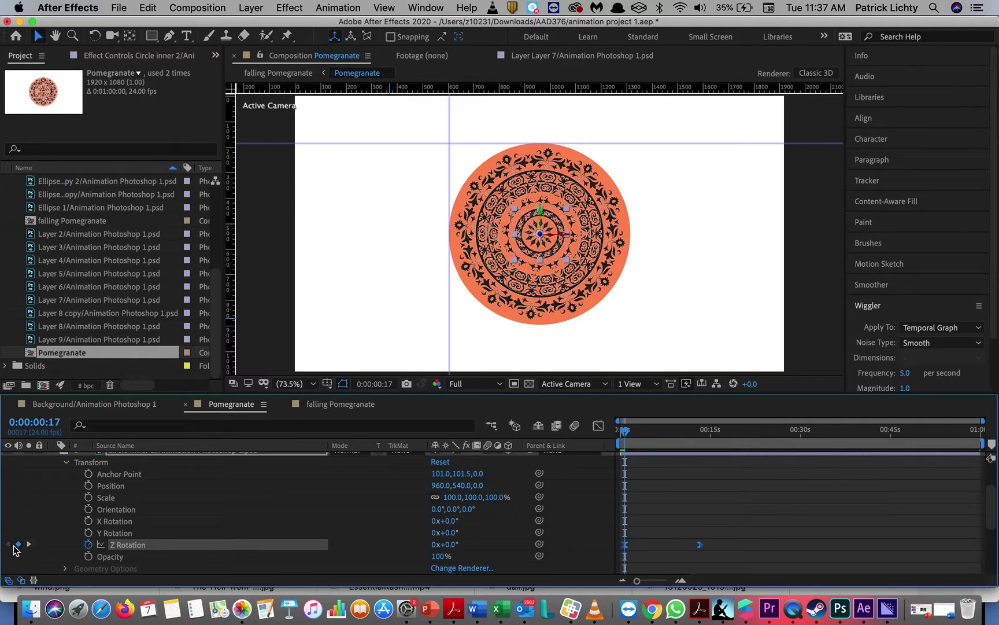
click(28, 544)
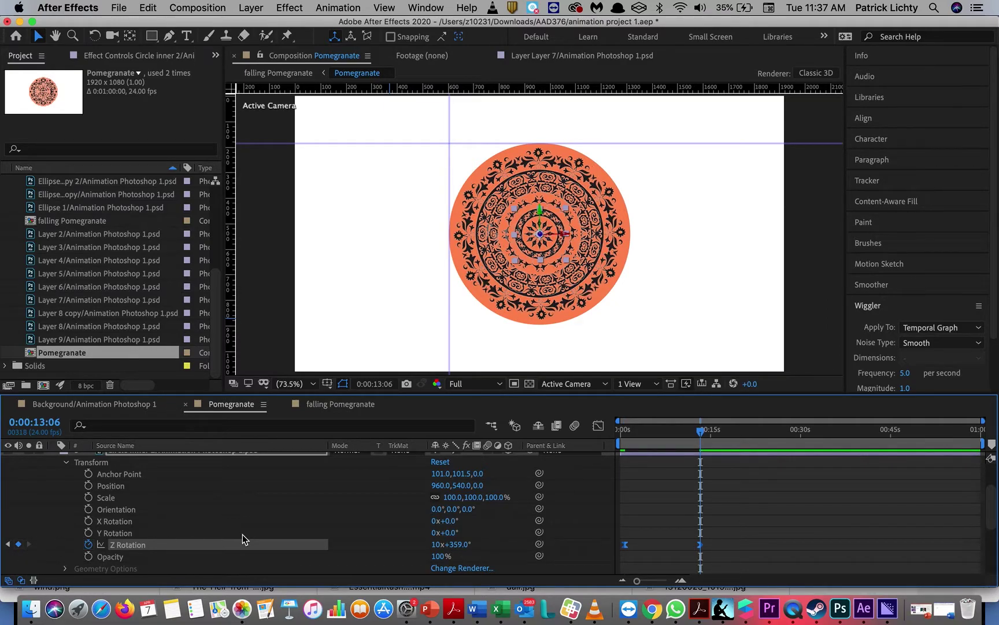
Try to reverse Circle inner 2's spin by setting the end Z Rotation keyframe to -5 revolutions
click(433, 544)
key(Left)
text(-)
key(BackSpace)
key(BackSpace)
text(5)
key(Return)
click(434, 545)
click(475, 544)
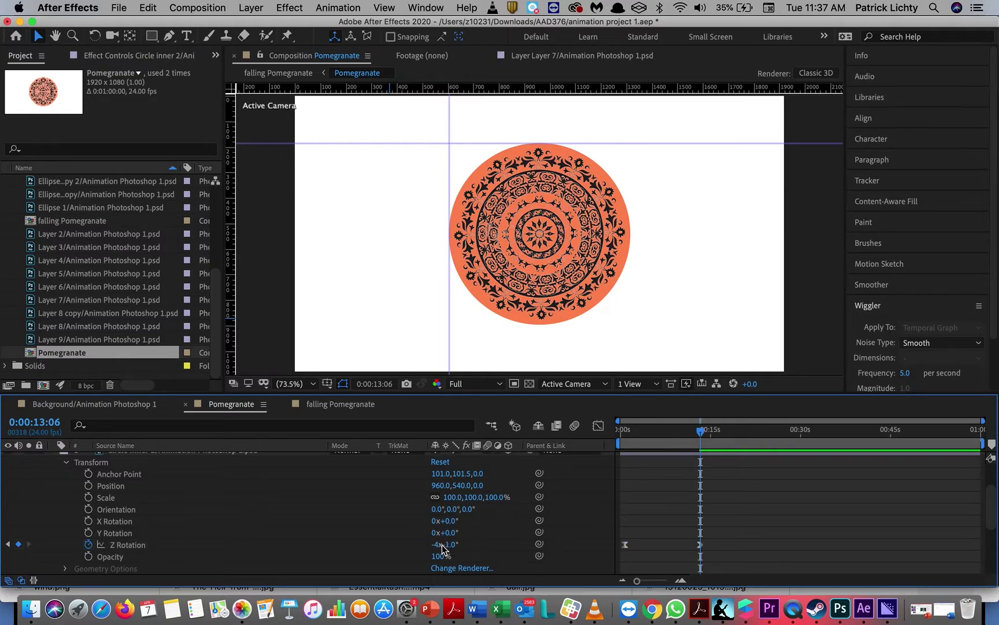
click(439, 545)
text(-4)
key(BackSpace)
text(5)
key(Return)
Try entering 4 revolutions and -359° for the end Z Rotation keyframe of Circle inner 2
click(453, 544)
click(438, 544)
click(444, 546)
text(4)
key(Return)
click(452, 544)
key(BackSpace)
text(-359)
key(Return)
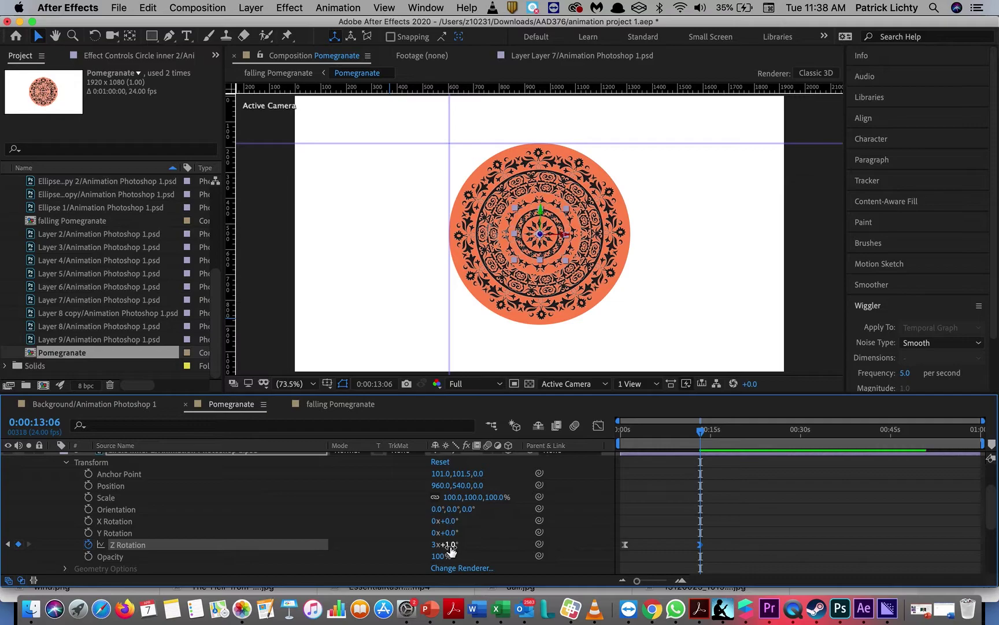
Try an end Z Rotation of -4x-1.0° on Circle inner 2 and undo the edits back to the pasted keyframes
click(435, 545)
click(473, 548)
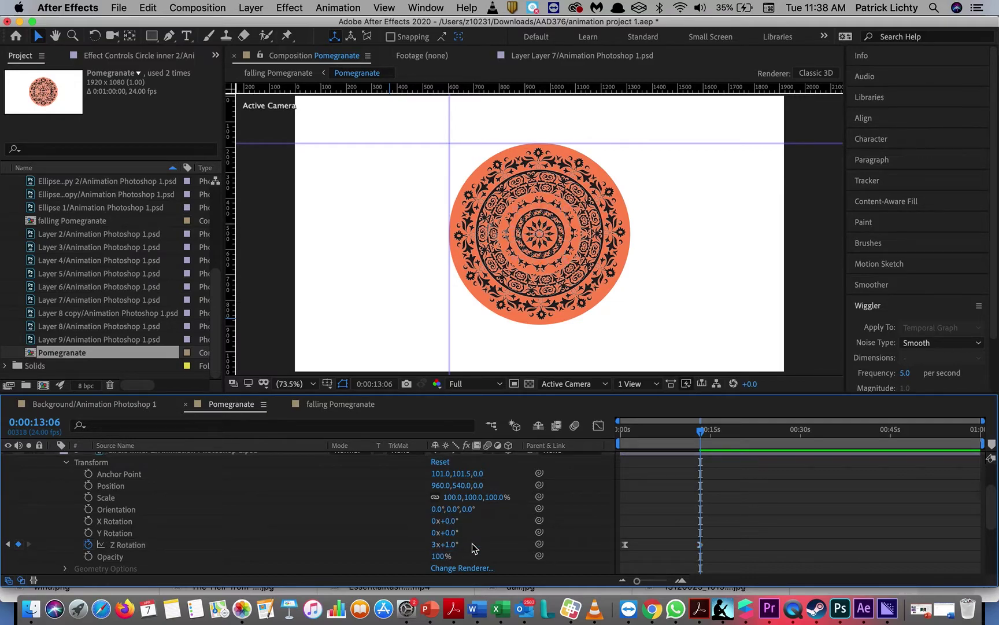
drag(450, 548, 451, 547)
drag(453, 547, 438, 547)
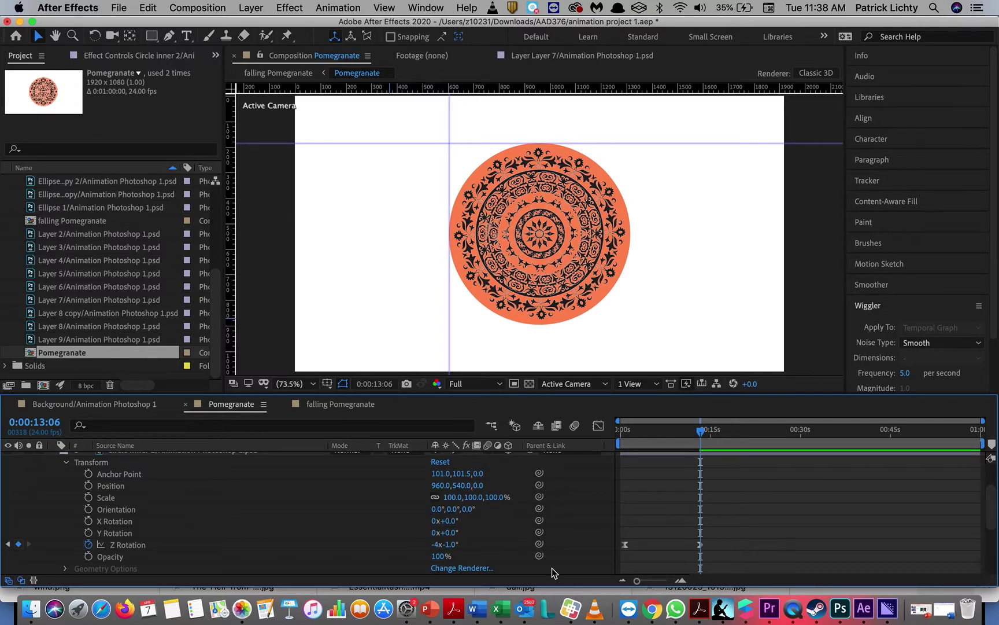
key(super+z)
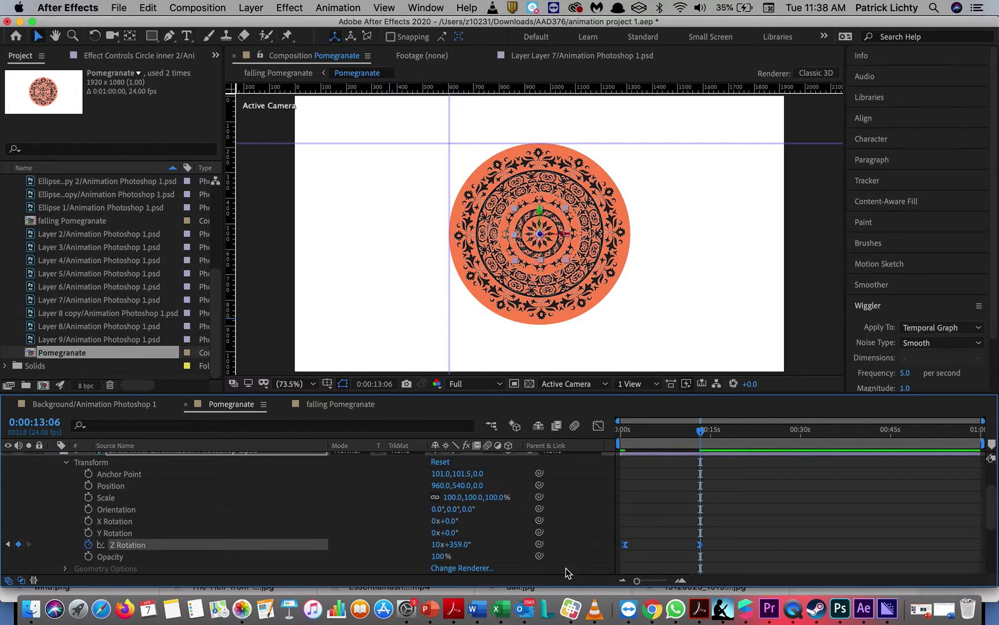
Lower both selected Circle inner 2 Z Rotation keyframes until the end value is -9x-359.0°, and preview from 0:00:00:00
mouse_move(438, 552)
mouse_down()
mouse_move(423, 549)
mouse_move(470, 544)
mouse_move(428, 552)
mouse_move(437, 551)
mouse_up()
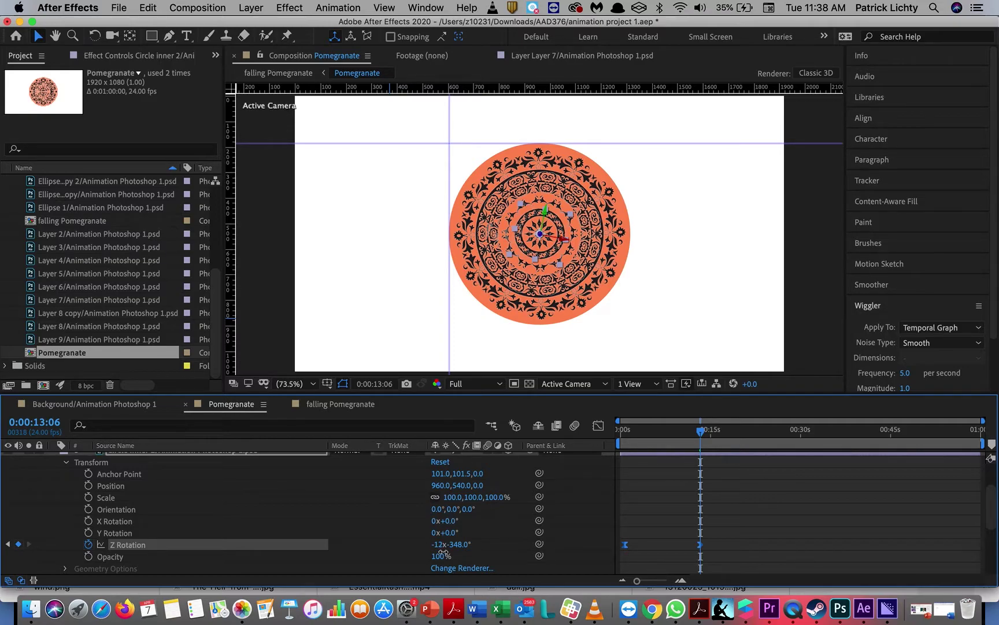
mouse_move(443, 552)
mouse_down()
mouse_move(480, 554)
mouse_move(457, 557)
mouse_up()
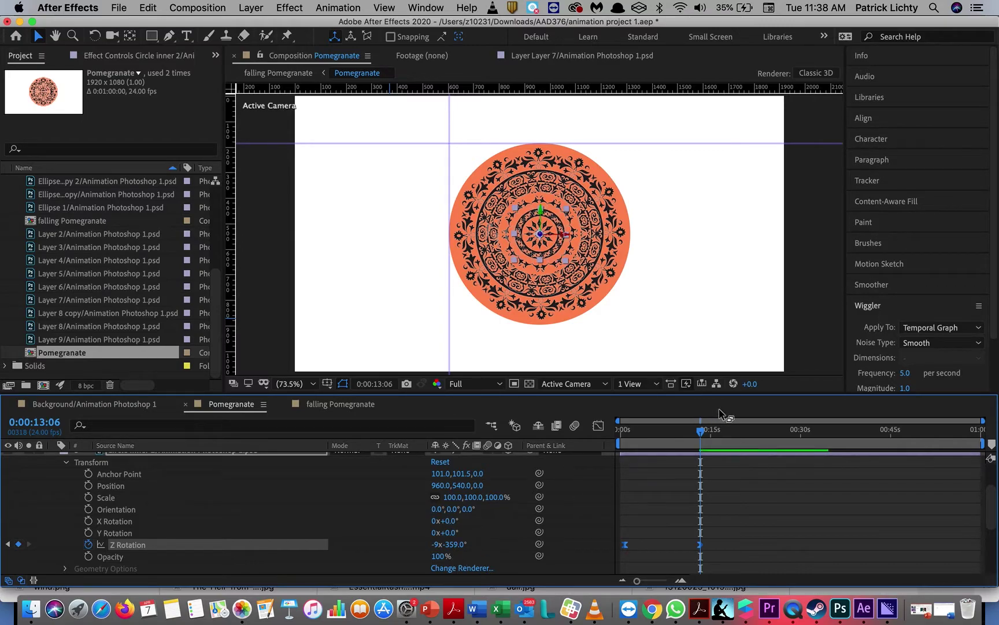
drag(701, 437, 577, 455)
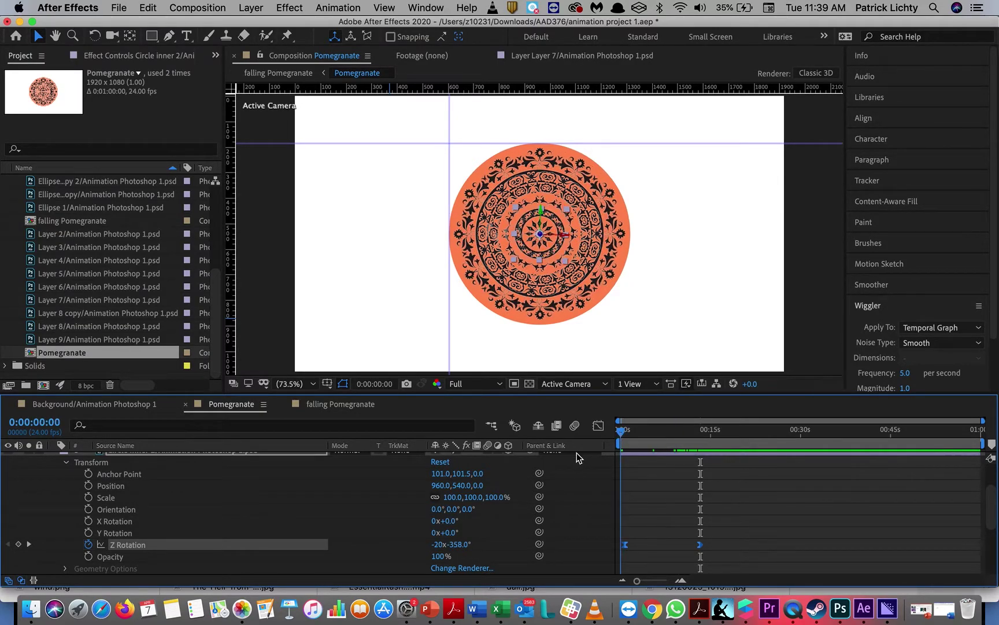
key(space)
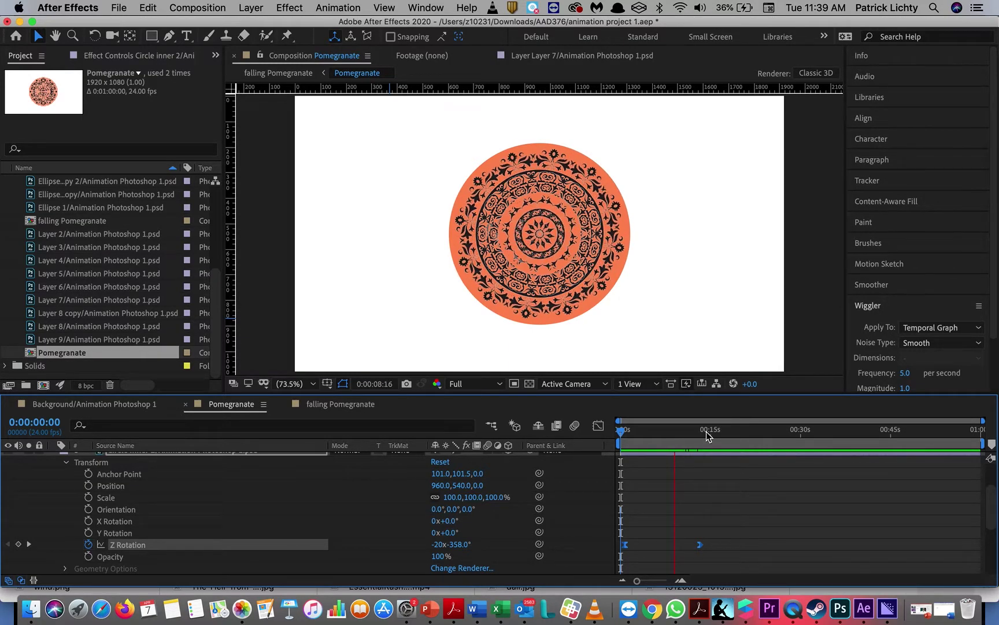
Set Circle inner 2's Z Rotation at 0:00:00:00 to -4x-358.0° and remove the extra keyframe at 0:00:00:17
click(439, 545)
click(439, 545)
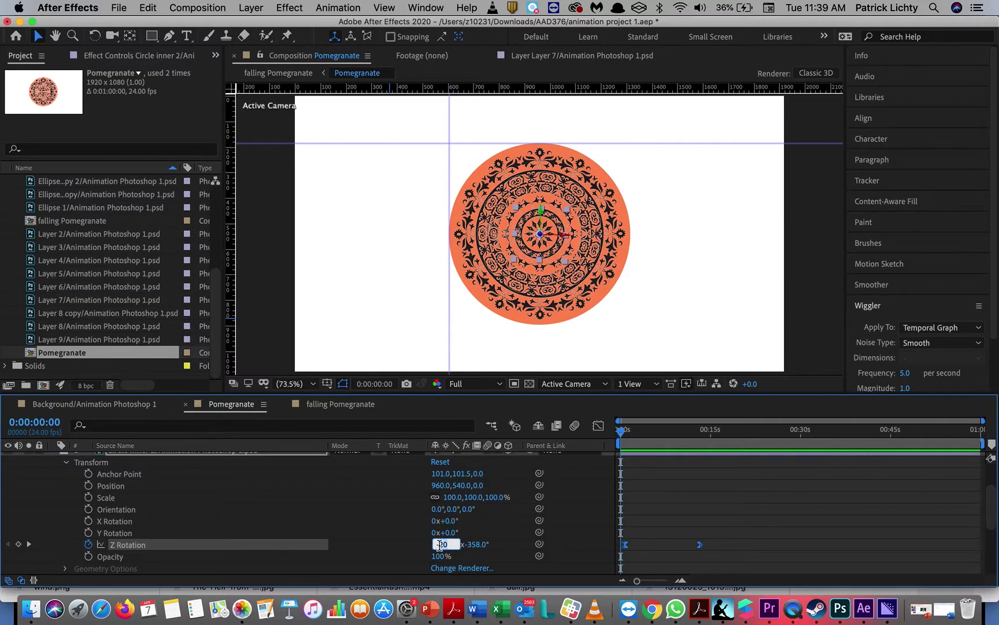
text(-4)
key(Return)
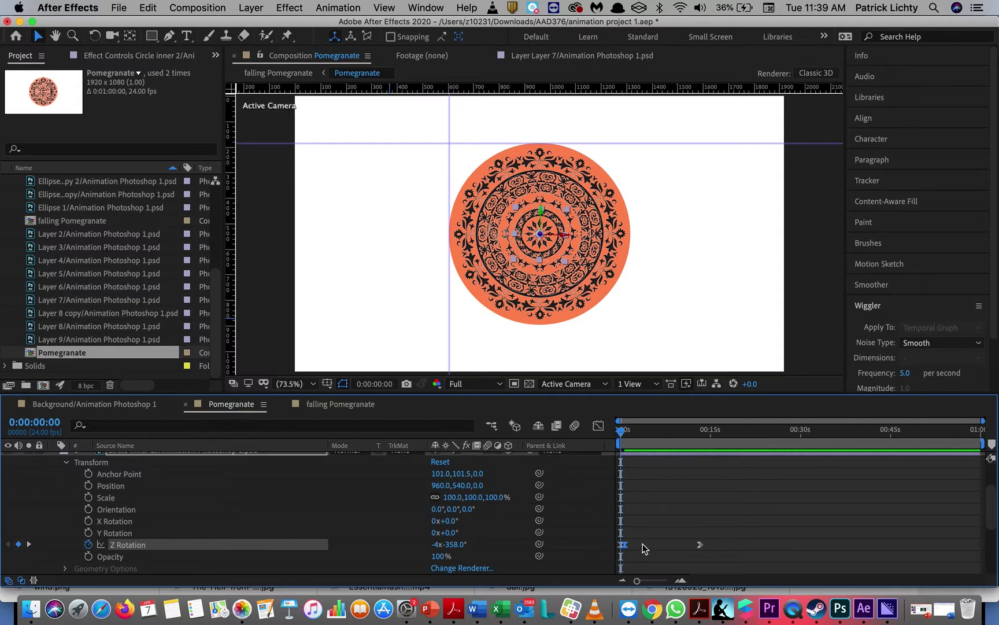
click(642, 544)
click(622, 545)
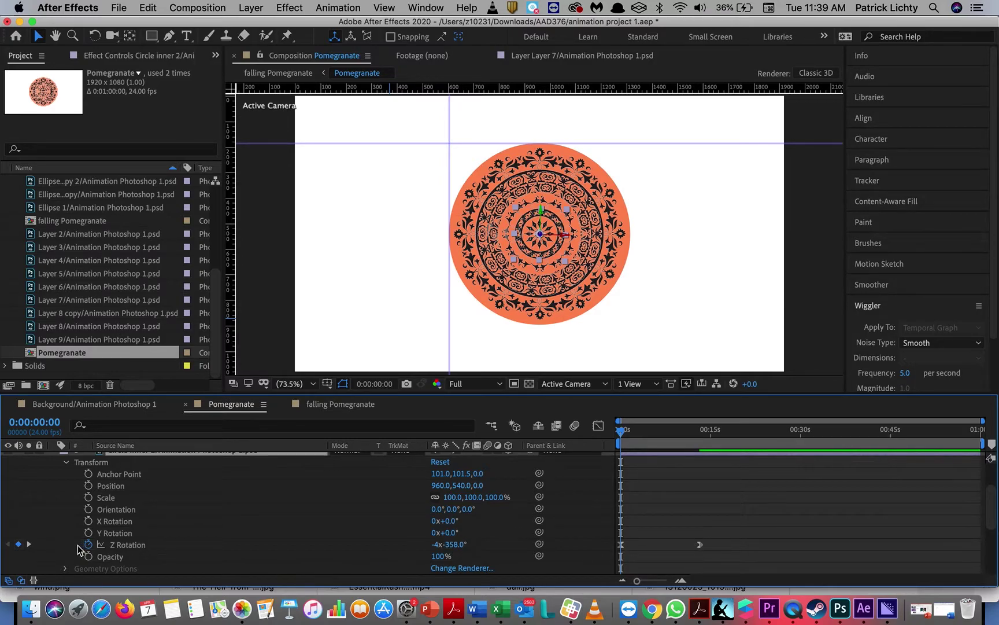
Check Circle inner 2's Z Rotation curve in the Graph Editor and copy both of its keyframes
click(104, 546)
click(599, 426)
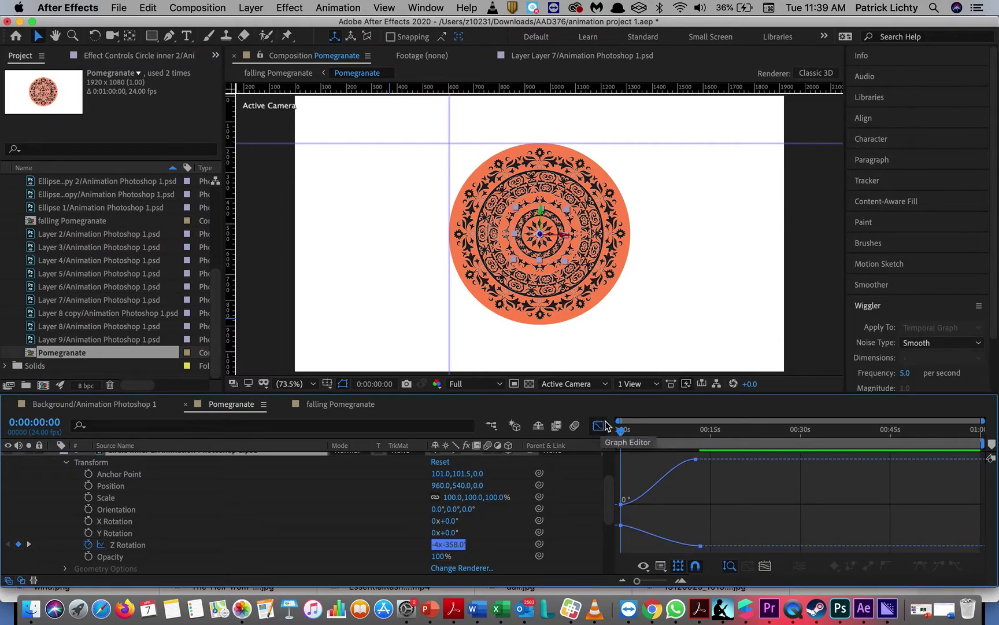
click(599, 427)
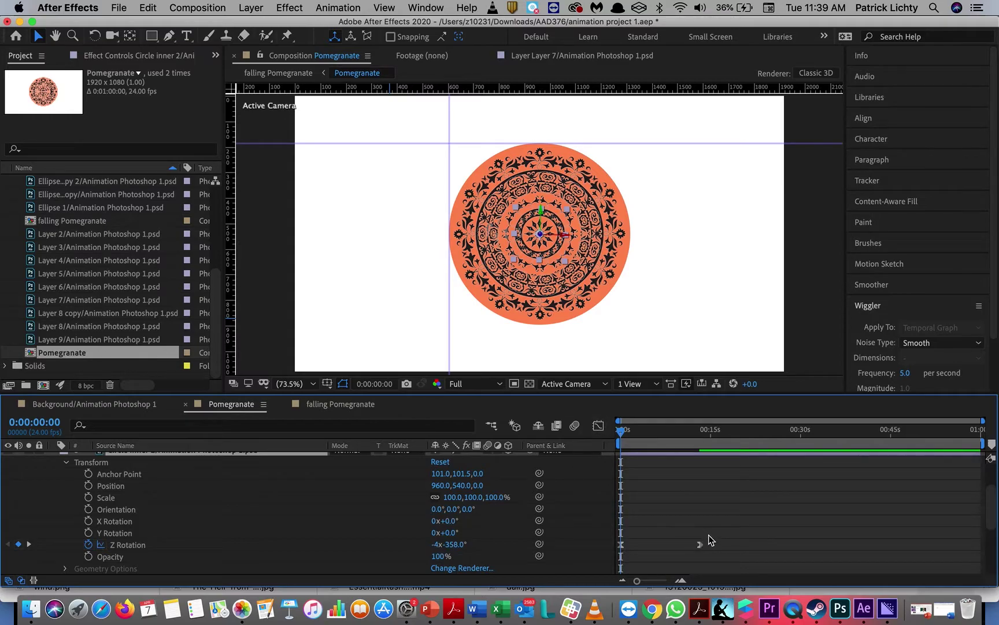
drag(714, 540, 616, 547)
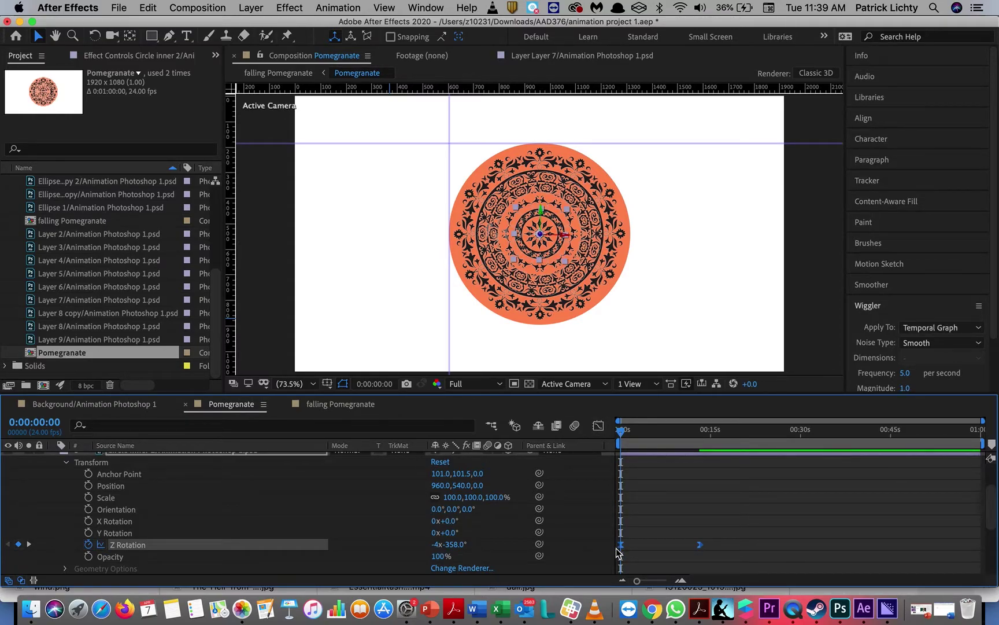
Select the outer Circle Inner 5 ring in the composition and scrub to 0:00:00:22 to check the rotation
click(552, 184)
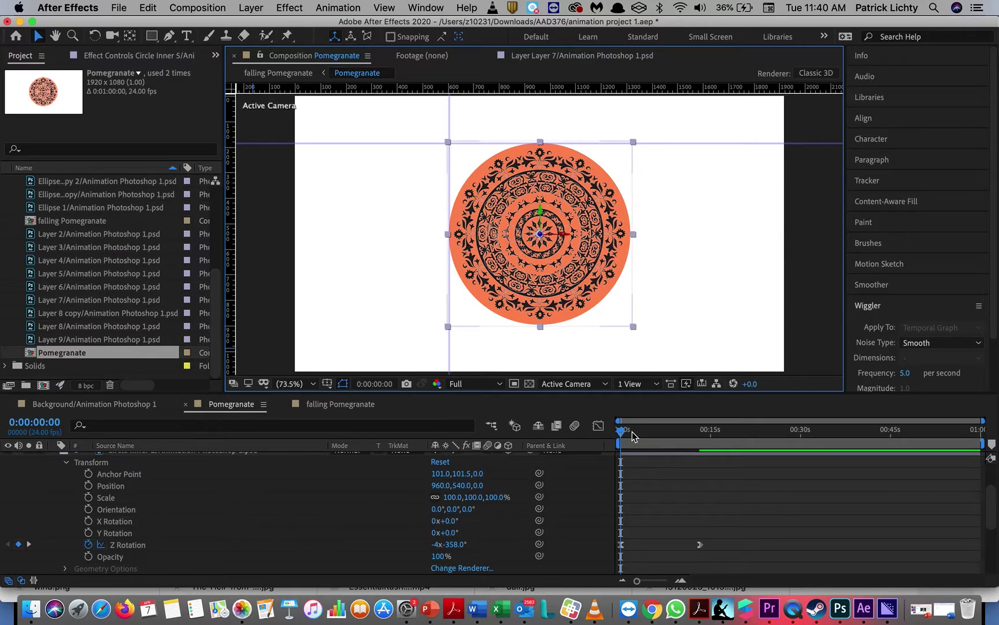
drag(620, 435, 624, 435)
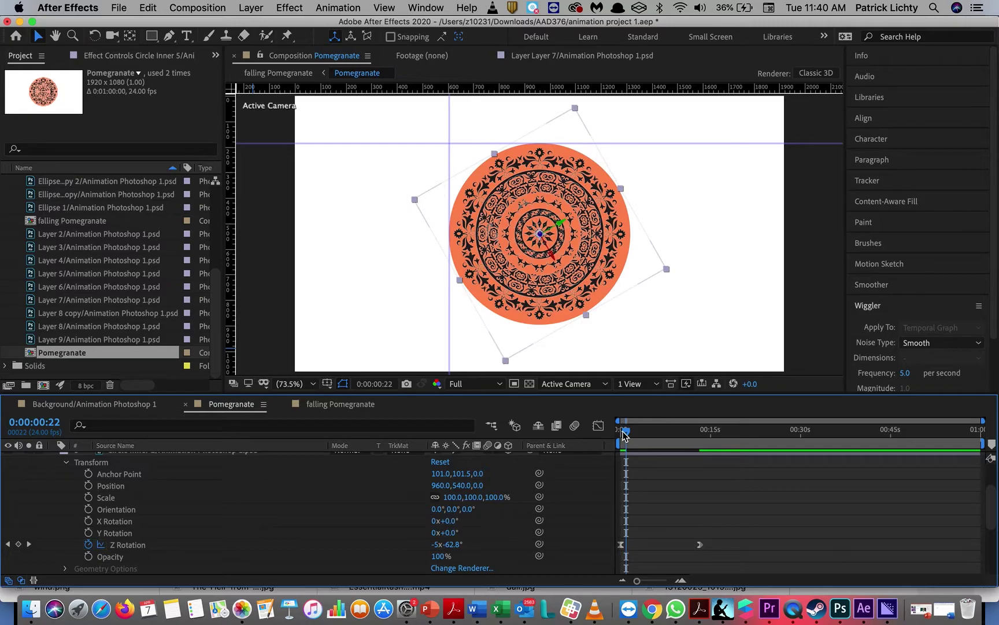
click(505, 203)
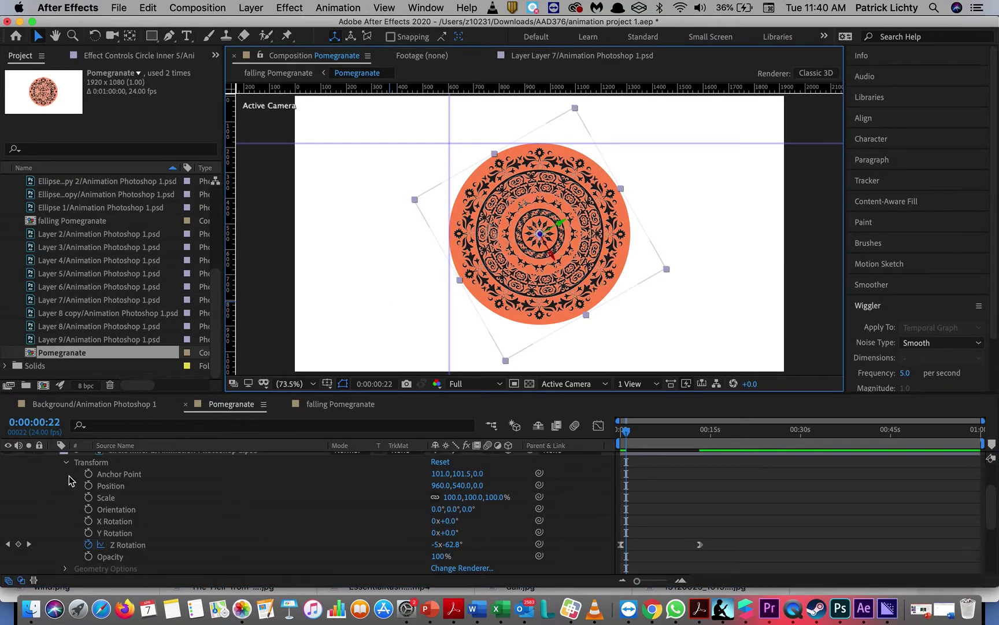
Hide and reshow the Circle Inner 4 layer to identify its ring
scroll(69, 480, up, 3)
scroll(69, 480, up, 2)
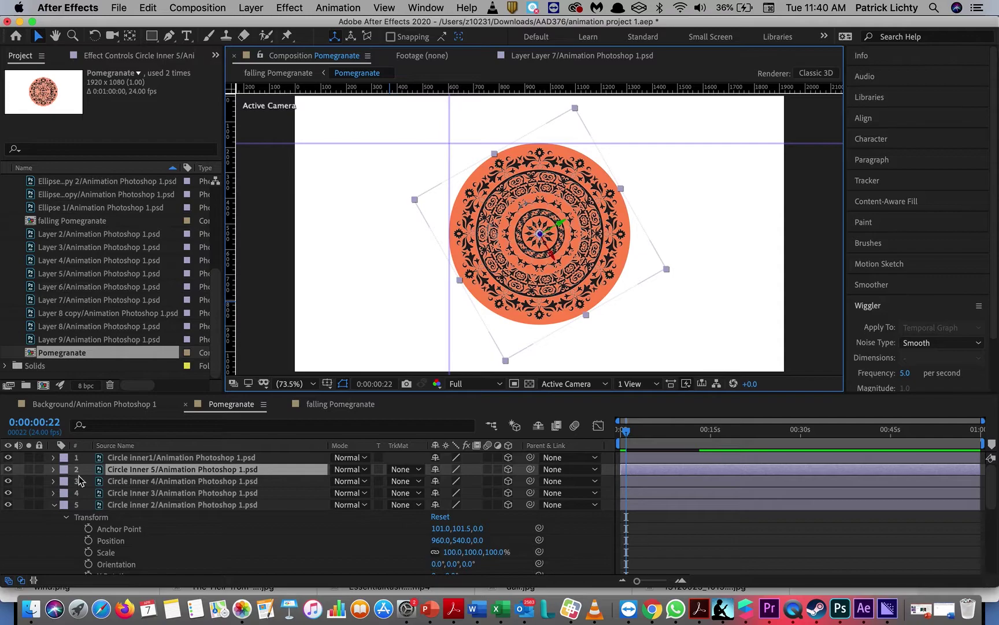
click(8, 481)
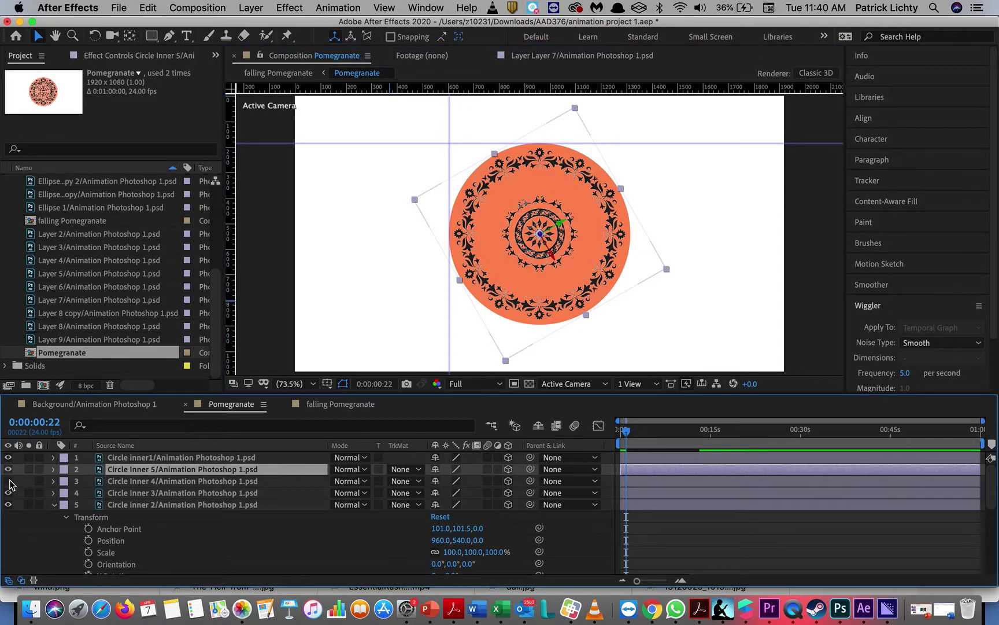
click(8, 482)
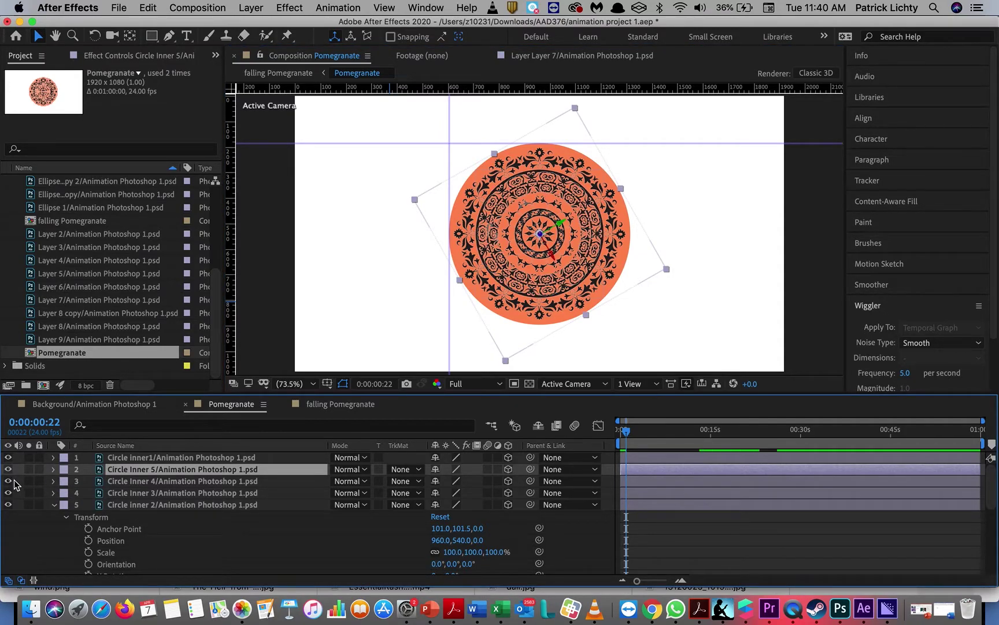
Enable Z Rotation keyframing on Circle Inner 4 and paste the copied keyframes at 0:00:00:22
click(130, 482)
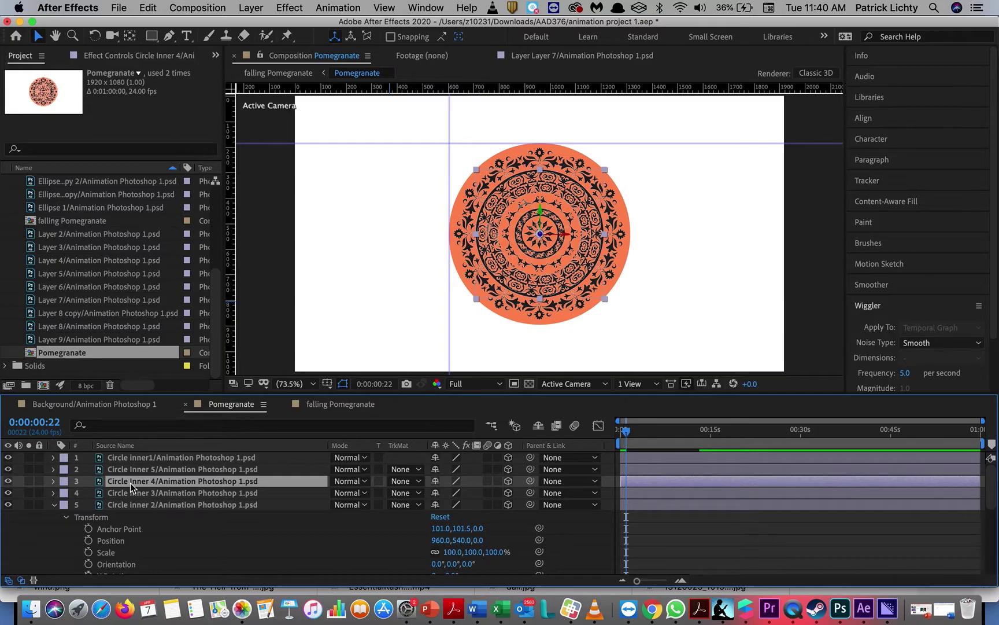
click(54, 481)
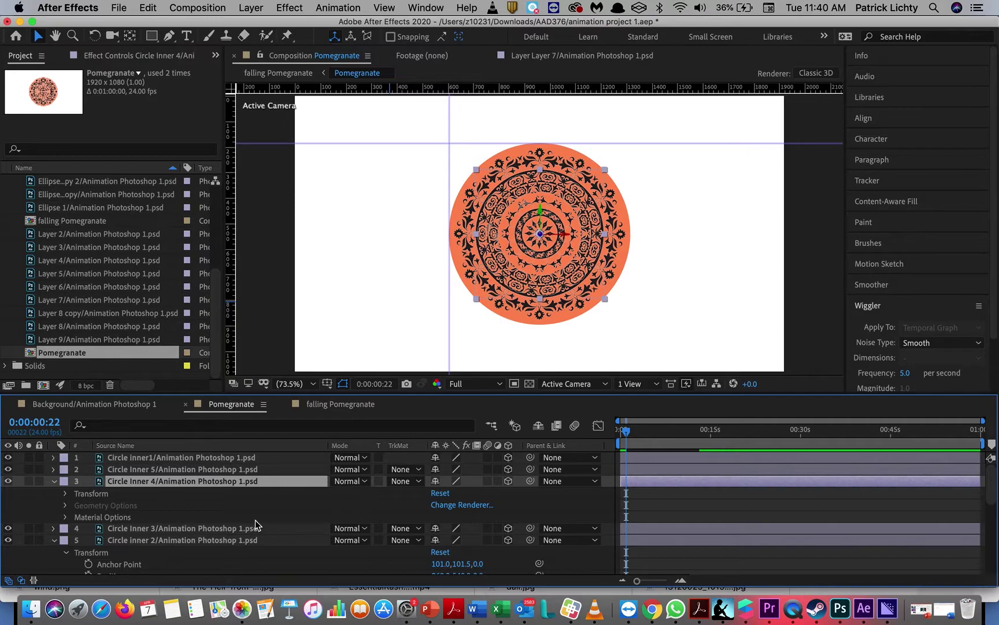
click(66, 493)
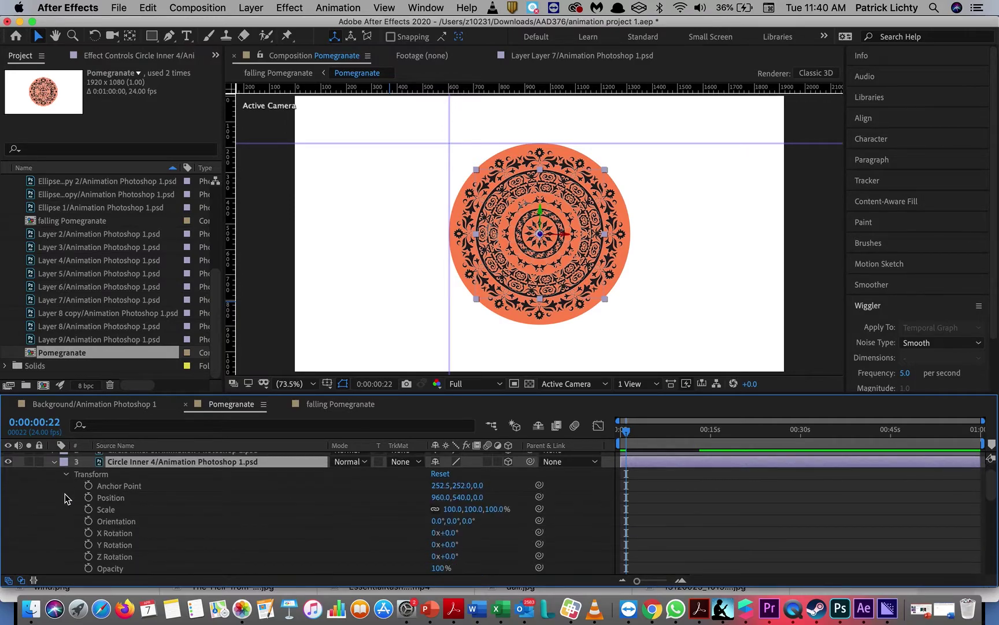
click(89, 557)
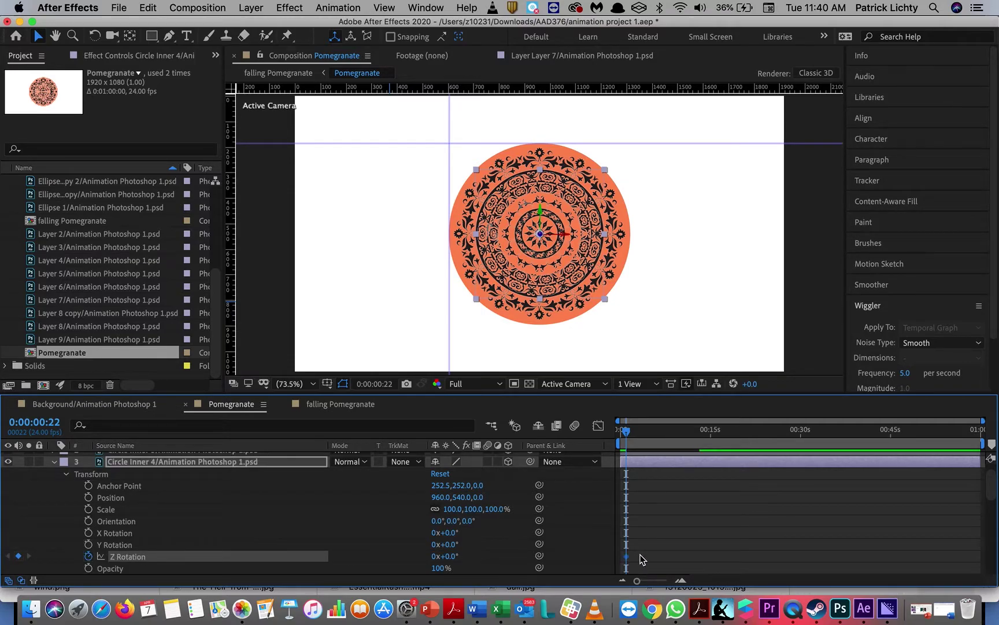
key(super+v)
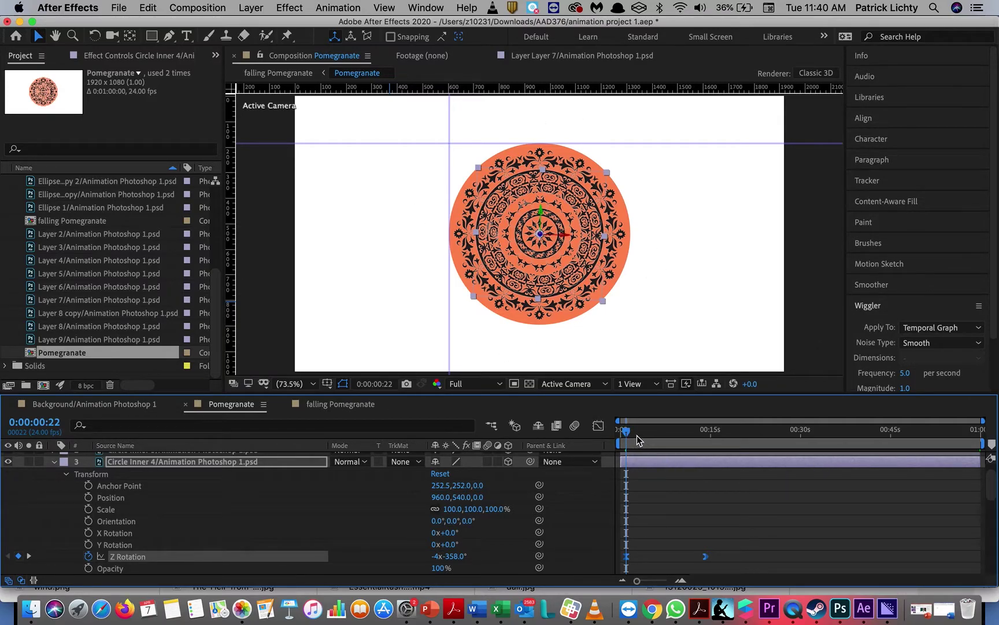
Preview from the start, move both Circle Inner 4 Z Rotation keyframes back to the timeline's start, and scrub to 0:00:05:22 to check
drag(627, 432, 621, 431)
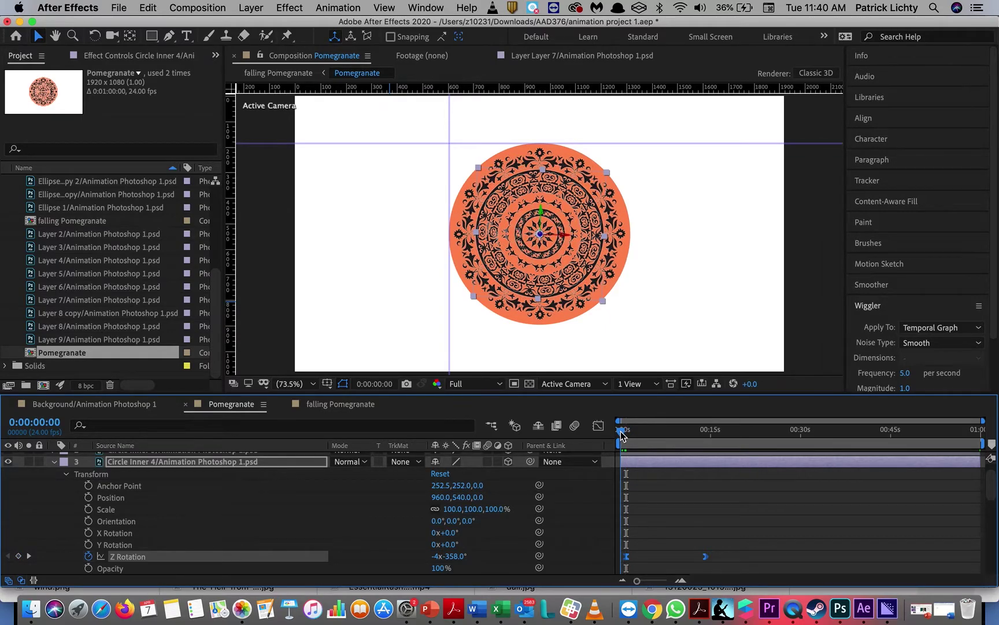
key(space)
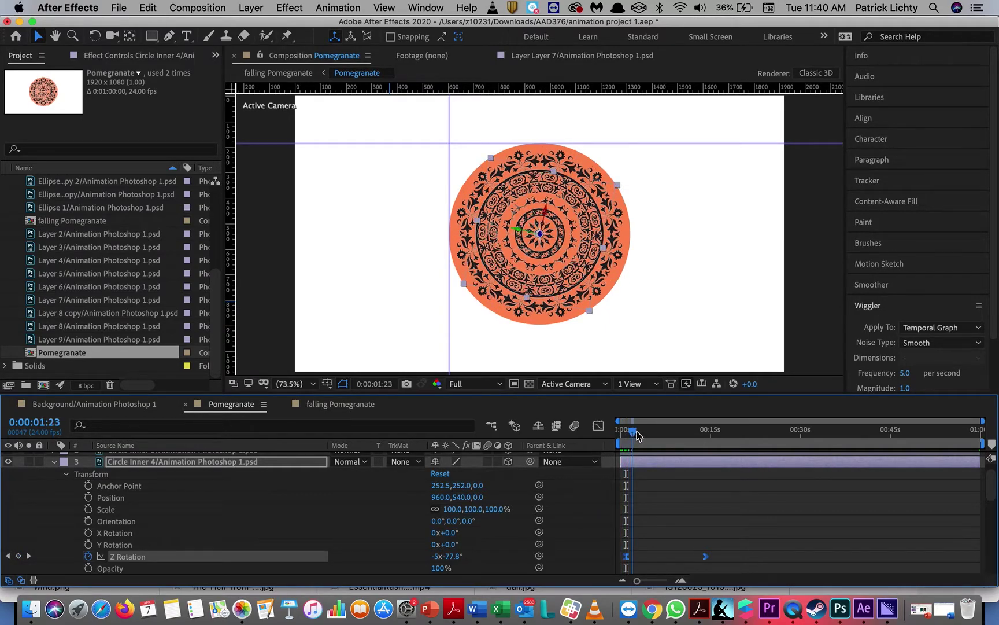
key(space)
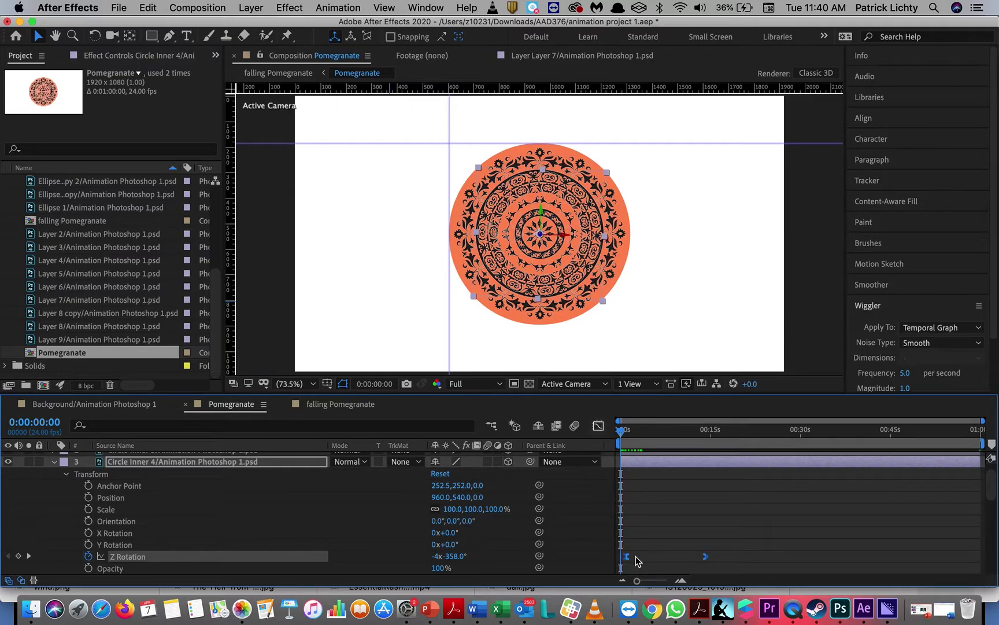
drag(627, 558, 619, 561)
drag(618, 435, 657, 438)
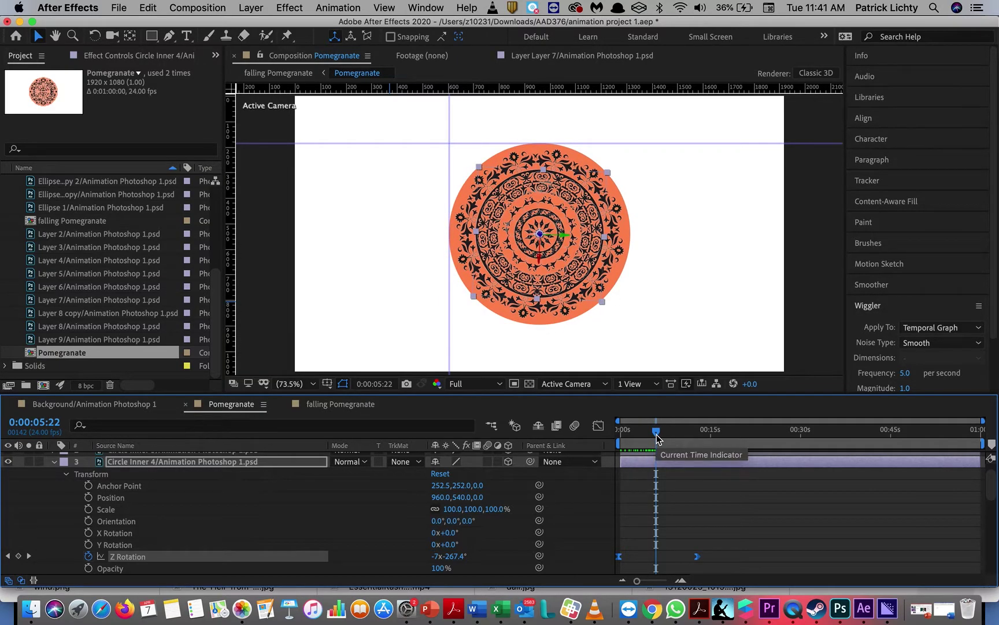
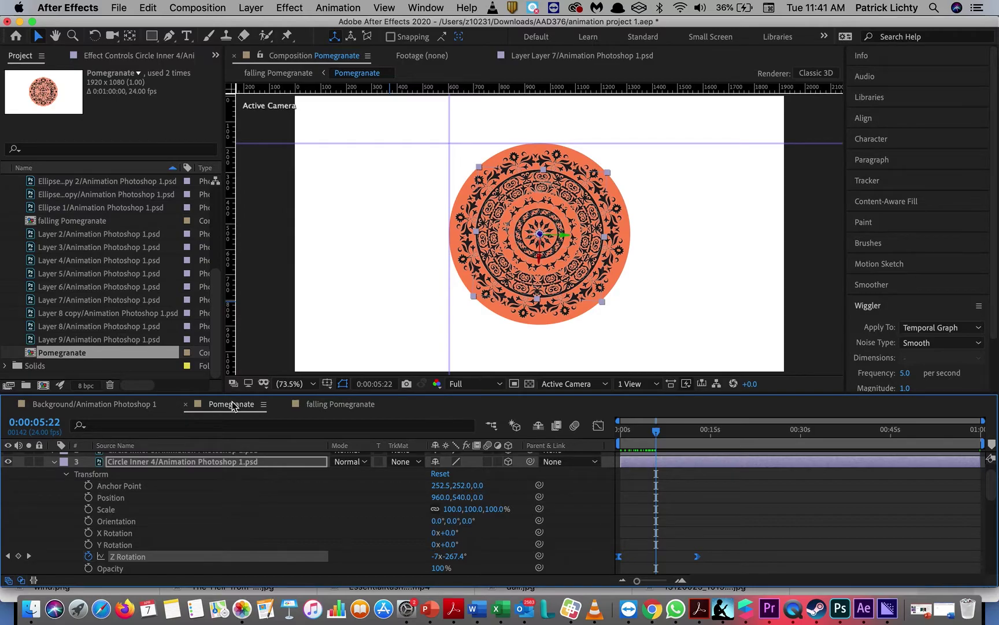
Create a new 1920 x 1080, 24 fps, 10-second composition named "pomegranate start"
click(213, 7)
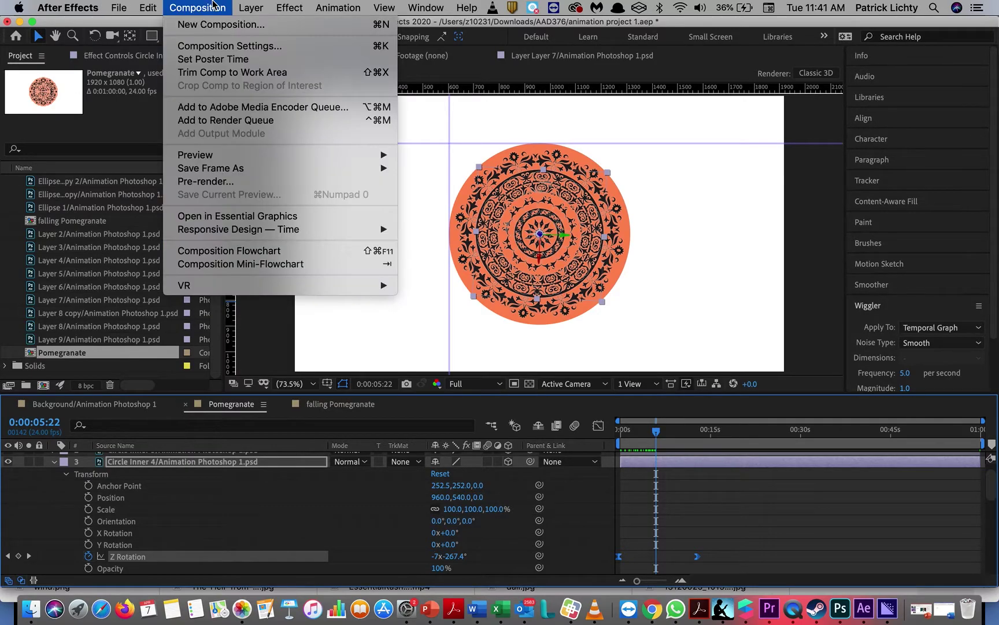
click(218, 24)
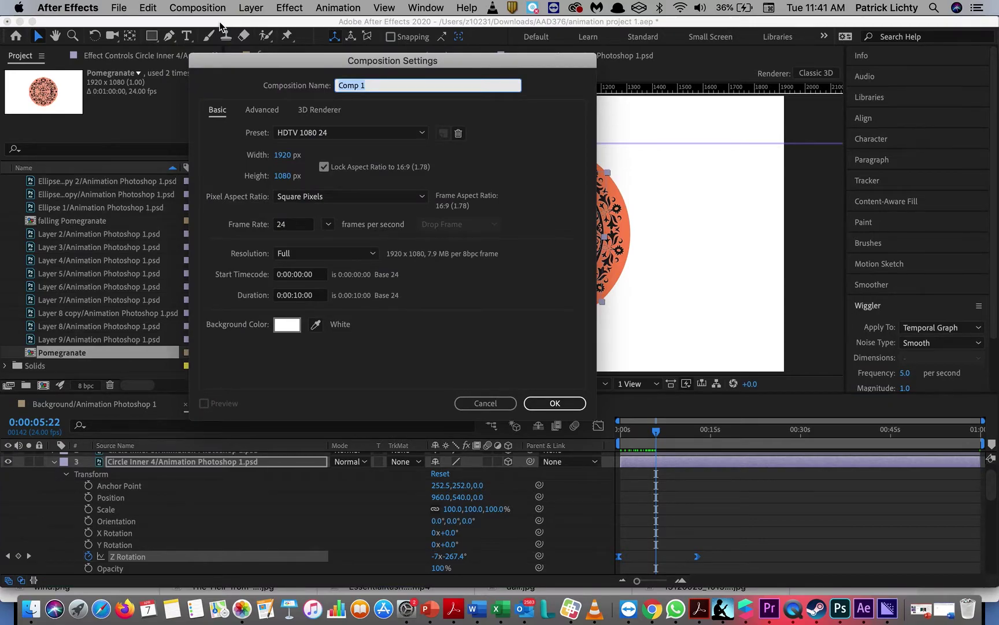
text(pomegranate)
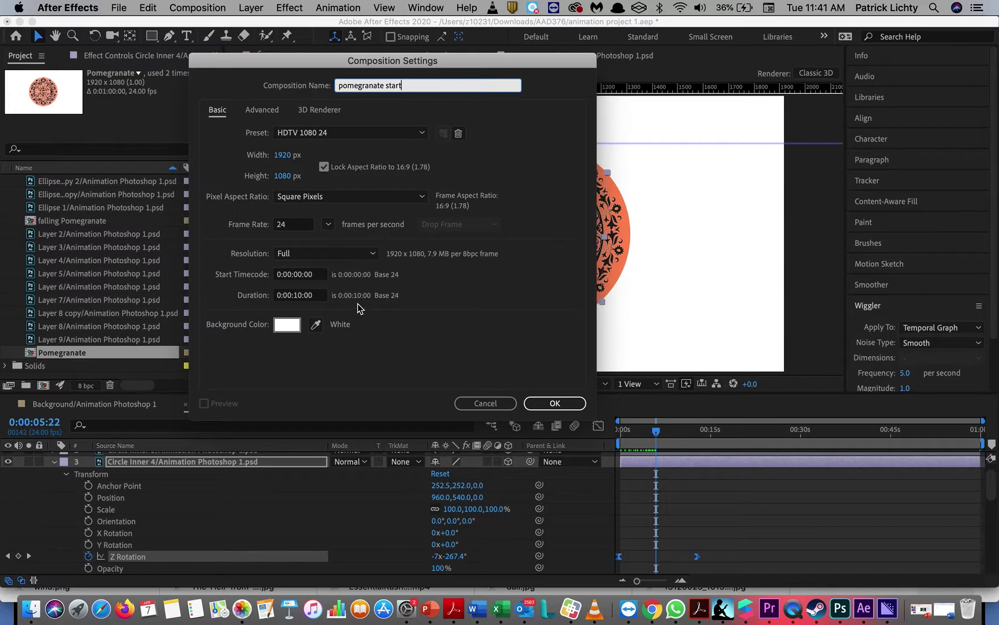
click(555, 403)
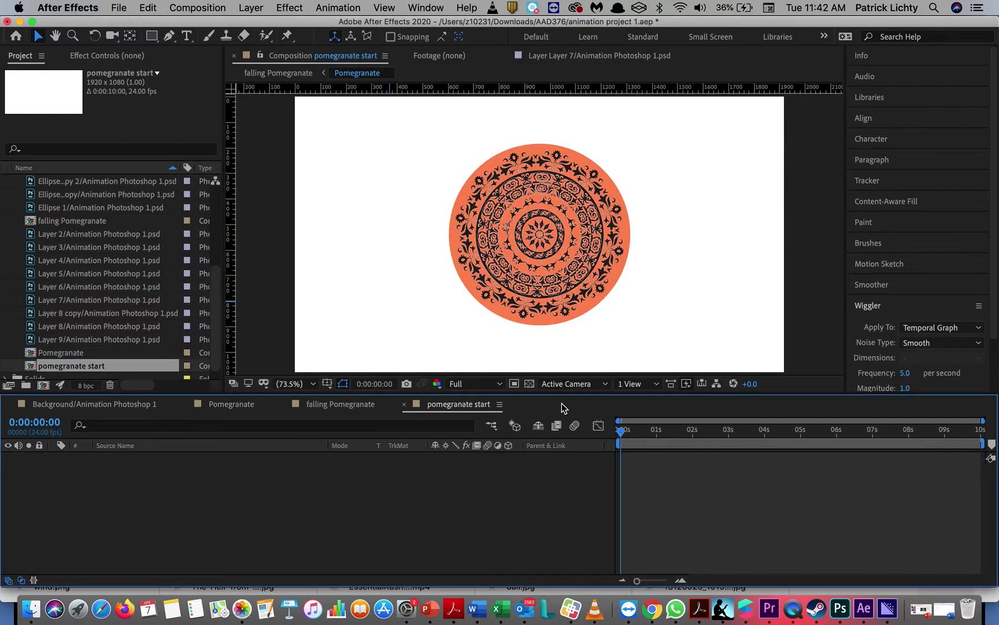
Place the Pomegranate composition in pomegranate start near the frame's center, at about 909, 540, and return the time to 0:00:00:00
click(73, 354)
drag(73, 355, 527, 231)
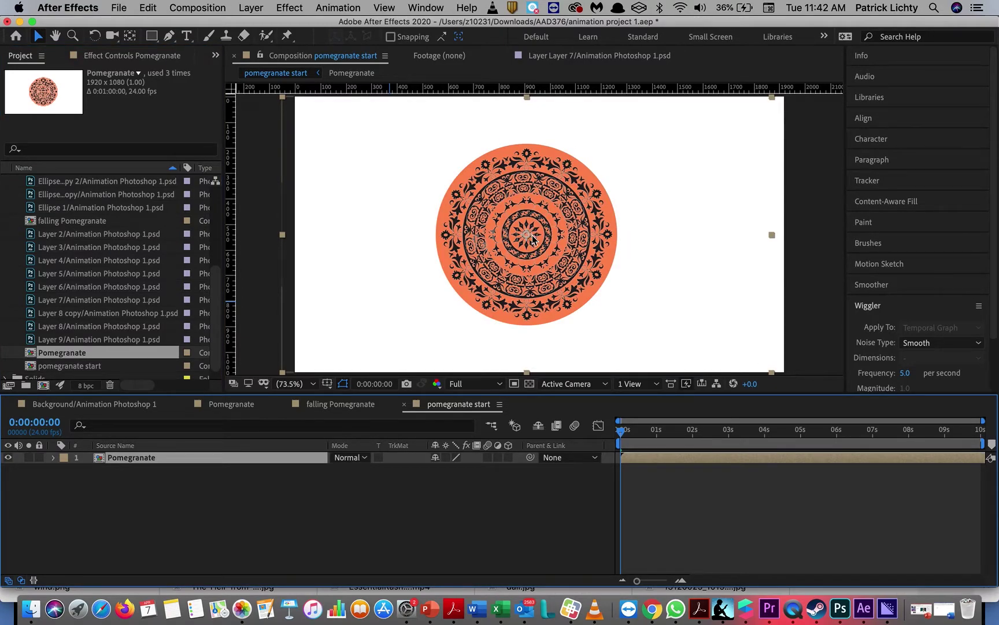
click(627, 438)
drag(633, 439, 601, 445)
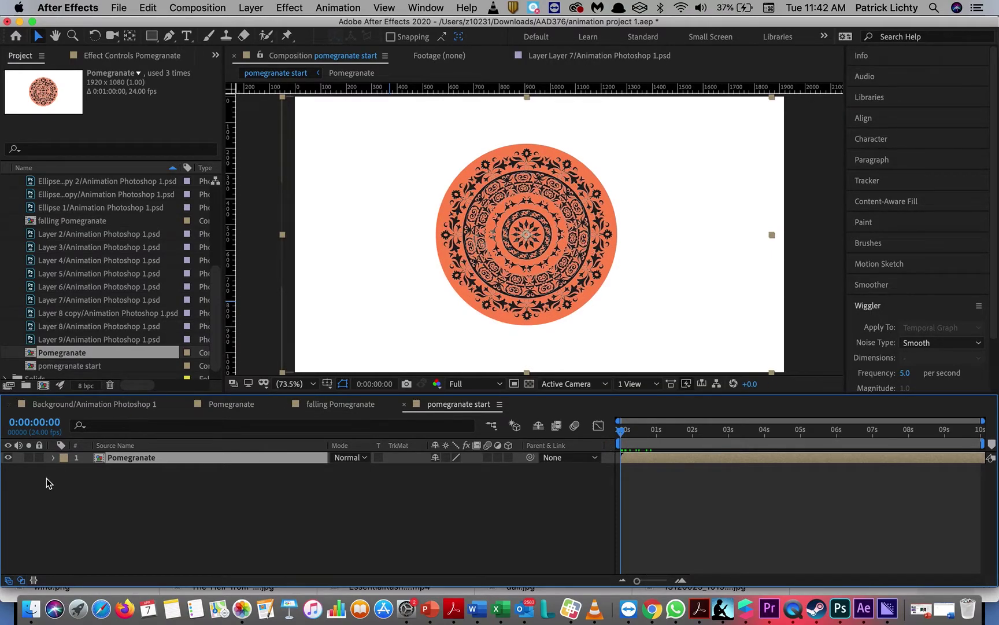
Reveal the Pomegranate layer's Transform properties and move the layer down to about 911, 1005
click(53, 457)
click(66, 470)
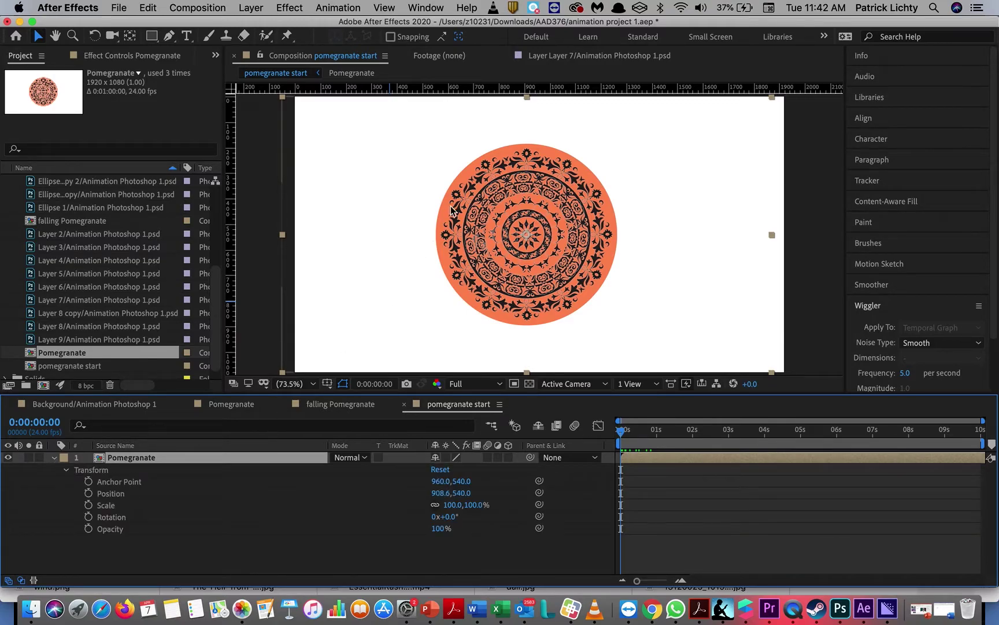
drag(546, 229, 545, 341)
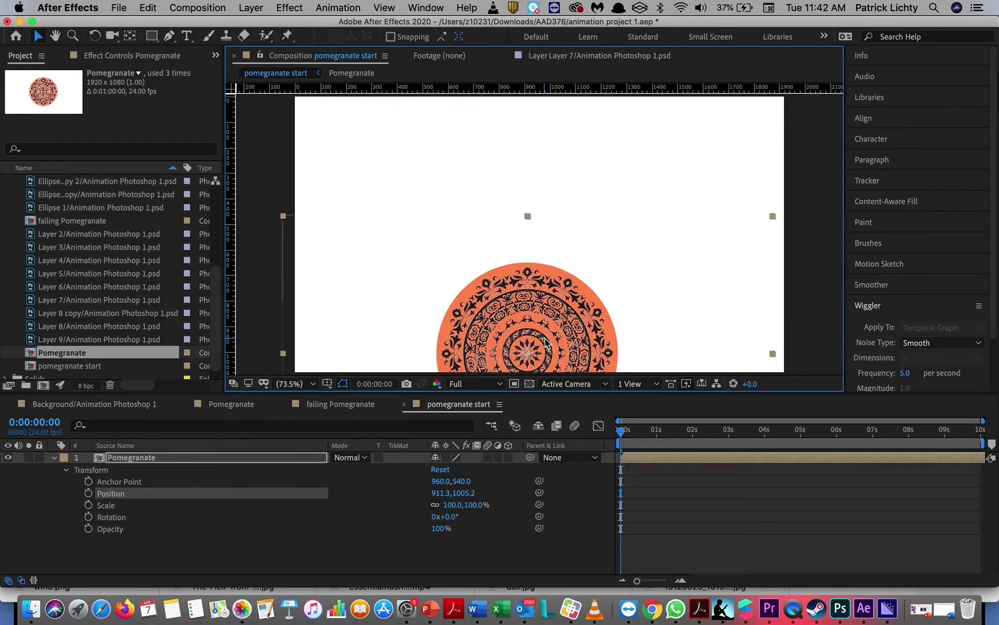
Enable Scale, Opacity and Position keyframing on the Pomegranate layer at 0:00:00:00
click(89, 505)
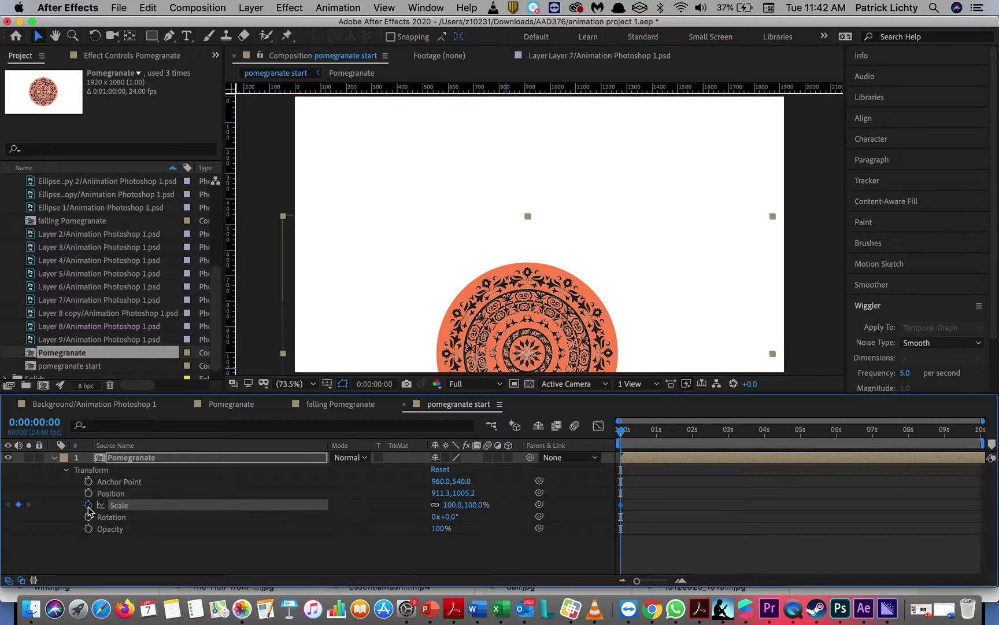
click(88, 529)
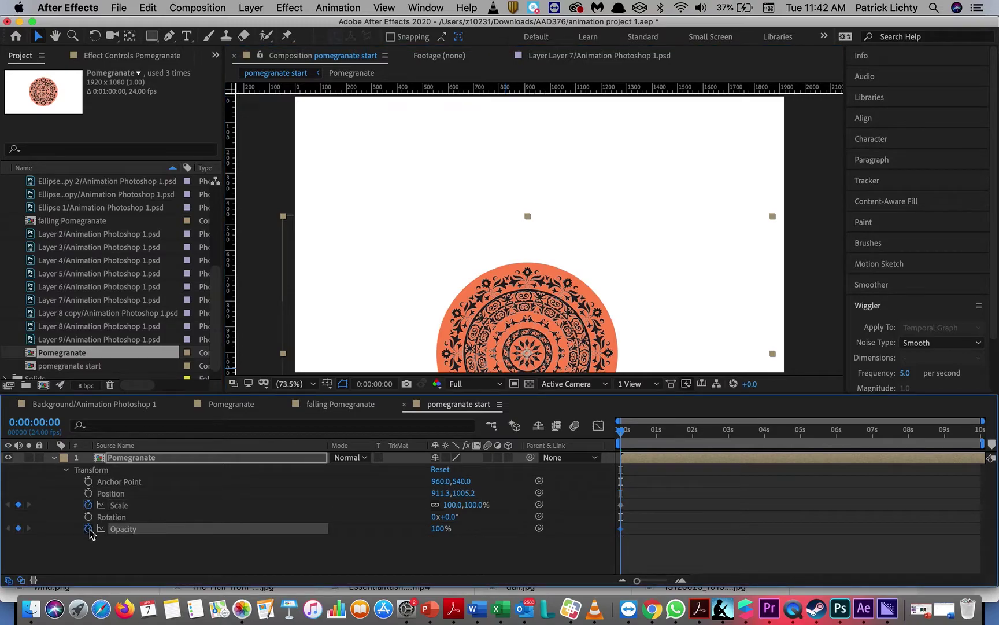
click(88, 492)
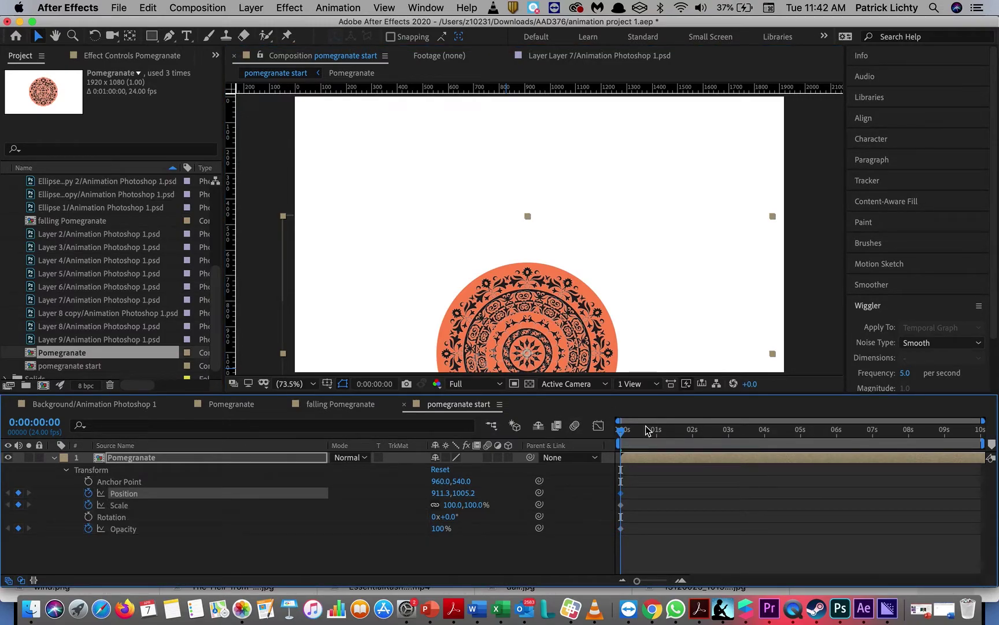
Play to 0:00:03:23 and move the pomegranate up to about 892, 15 for a second Position keyframe
key(space)
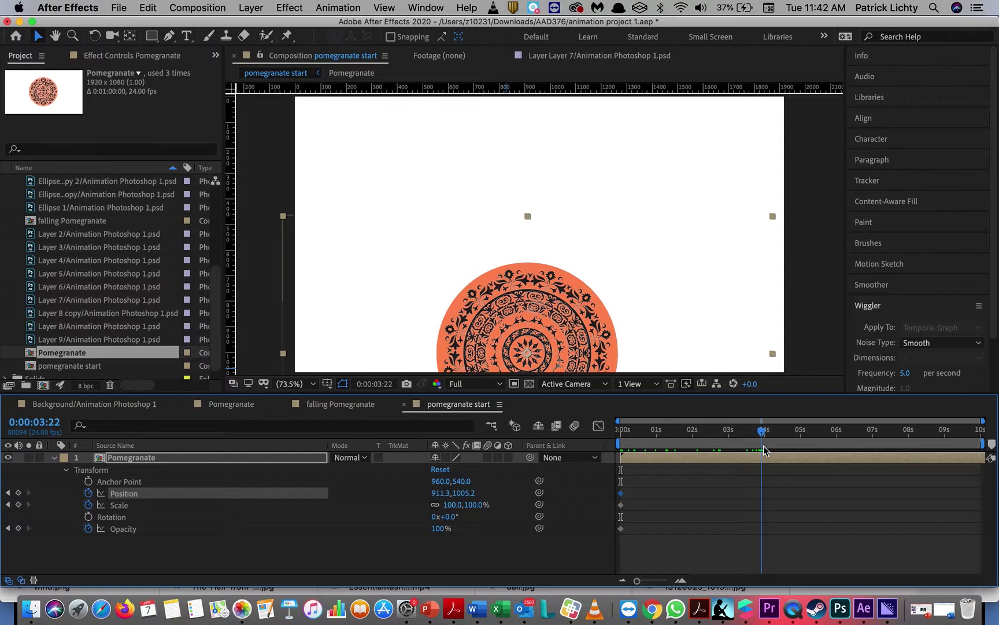
key(space)
drag(557, 320, 550, 71)
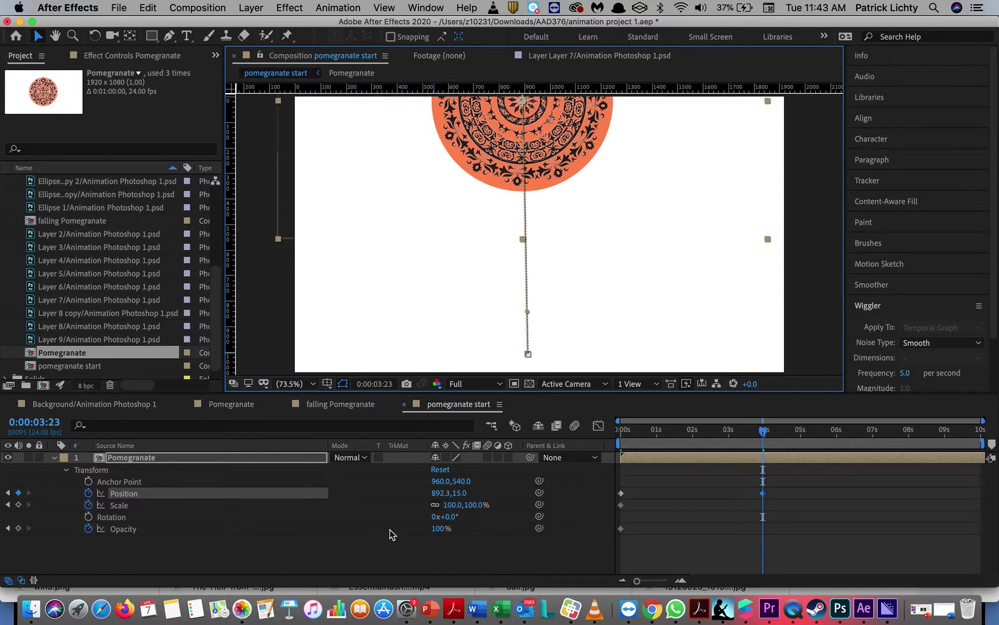
Return to 0:00:00:00 and set the Pomegranate layer's Scale keyframe to 20%
drag(765, 435, 615, 457)
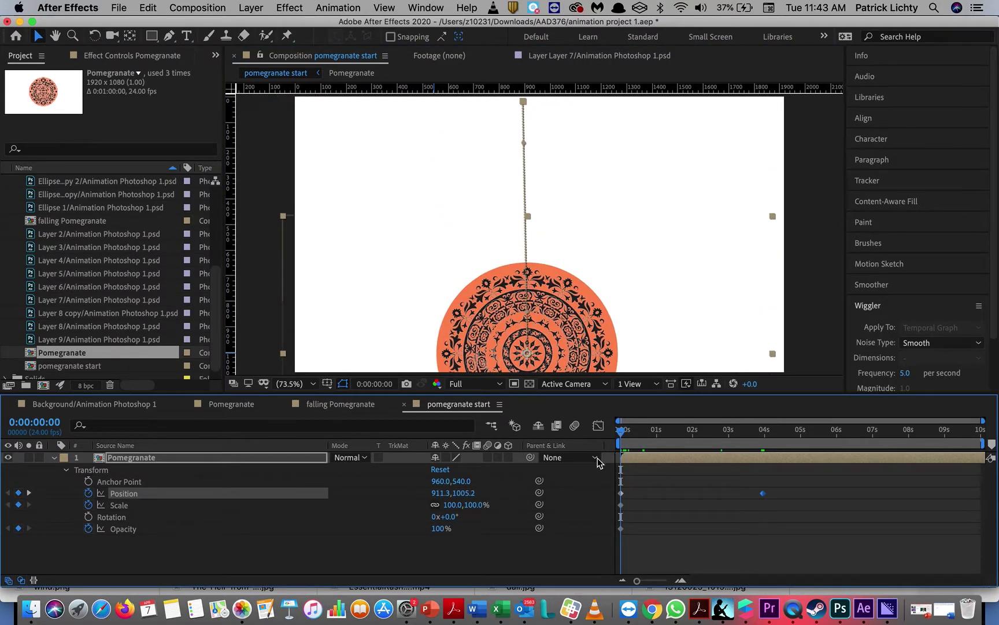
click(452, 504)
text(20)
key(Return)
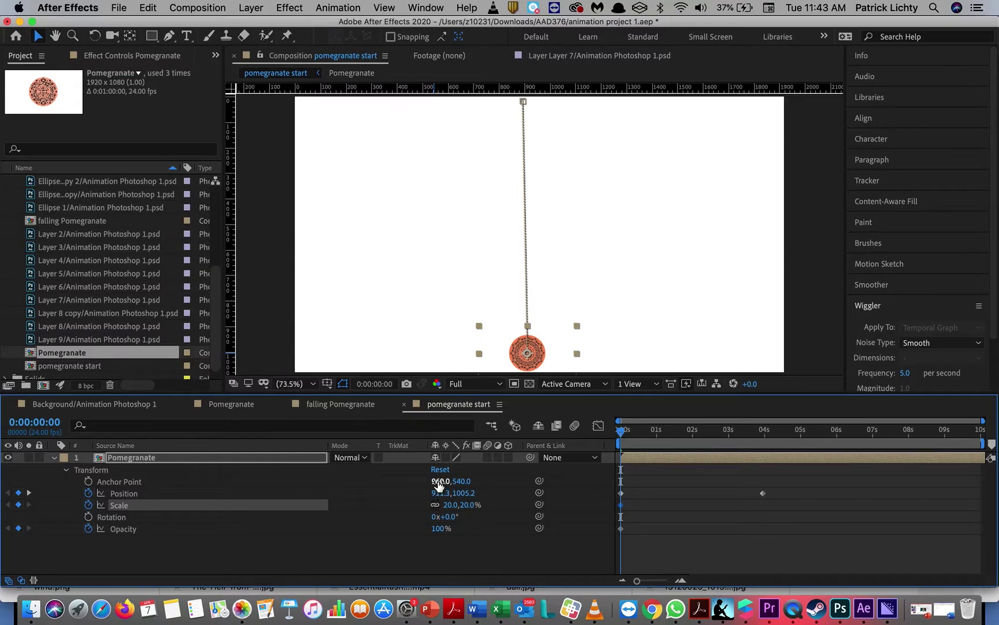
Undo a trial change of the anchor point's X value, reduce its Y value to 495, and deselect the layer
drag(439, 483, 436, 487)
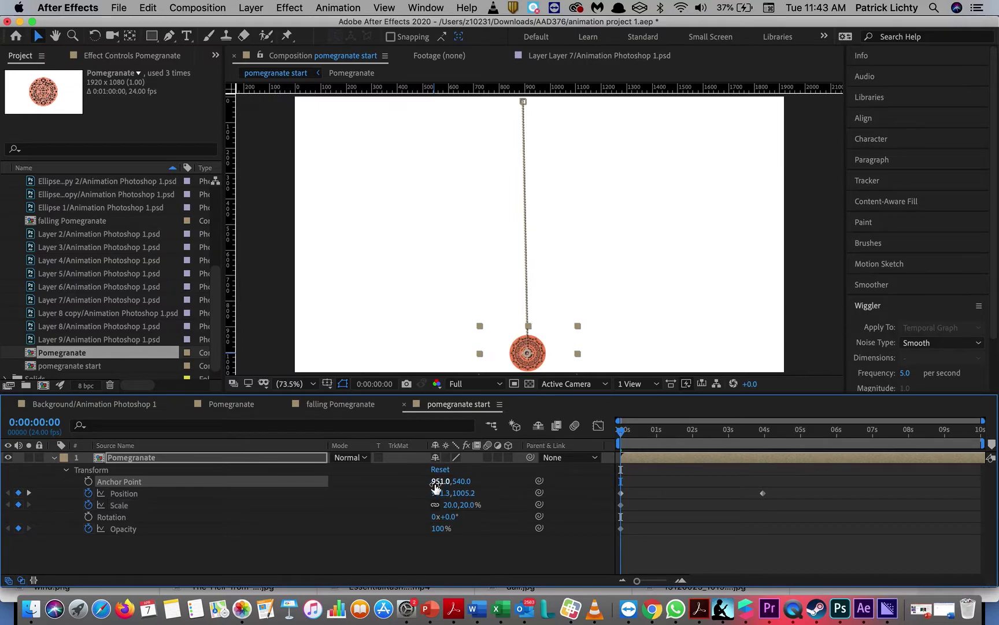
key(super+z)
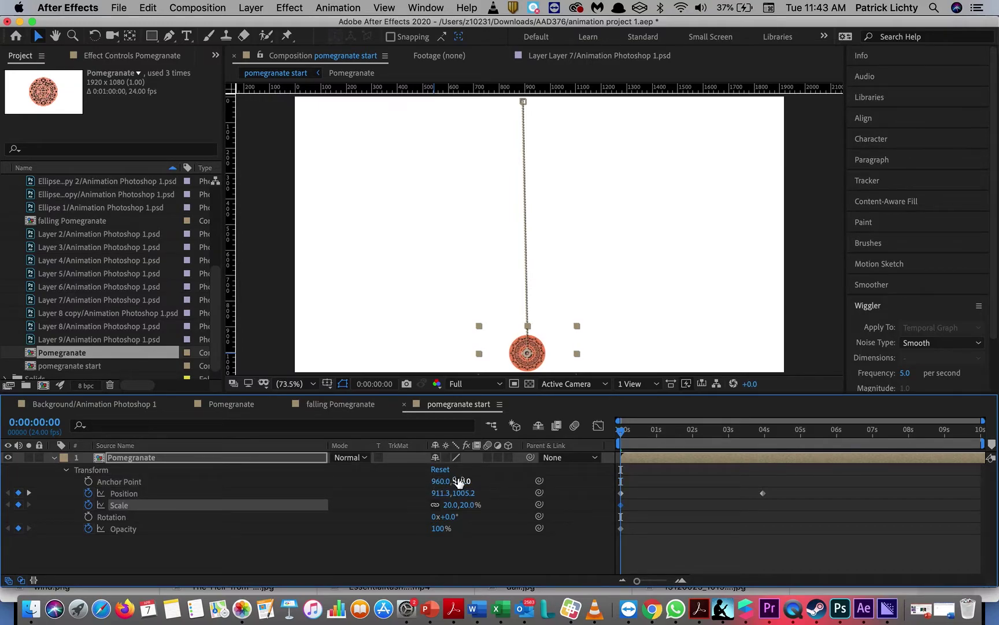
drag(461, 480, 414, 497)
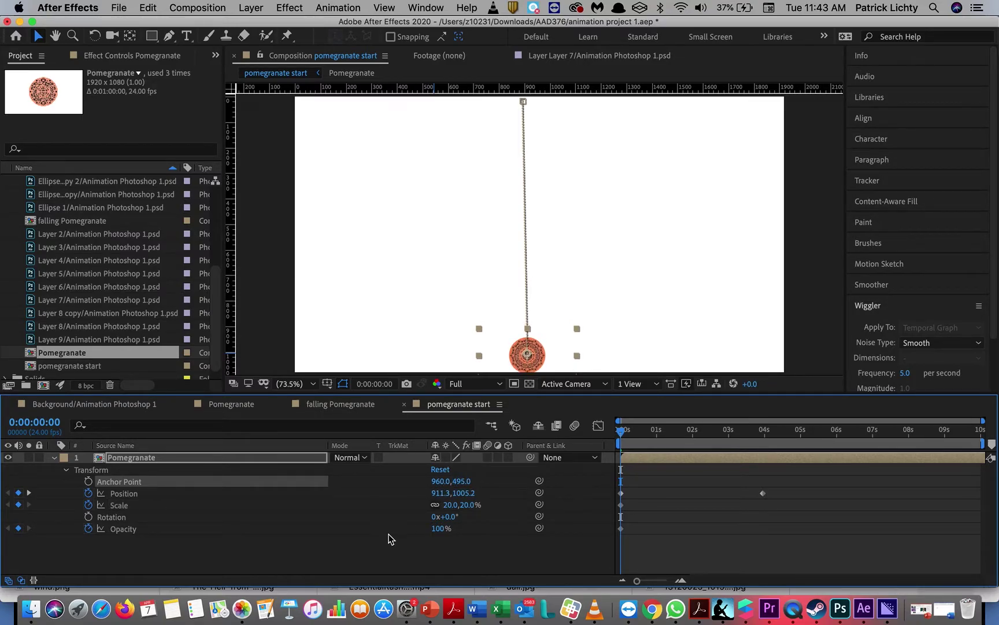
click(531, 479)
Go to the second Position keyframe at 0:00:03:23 and set the Pomegranate layer's Scale to 70%
drag(621, 433, 738, 453)
click(738, 453)
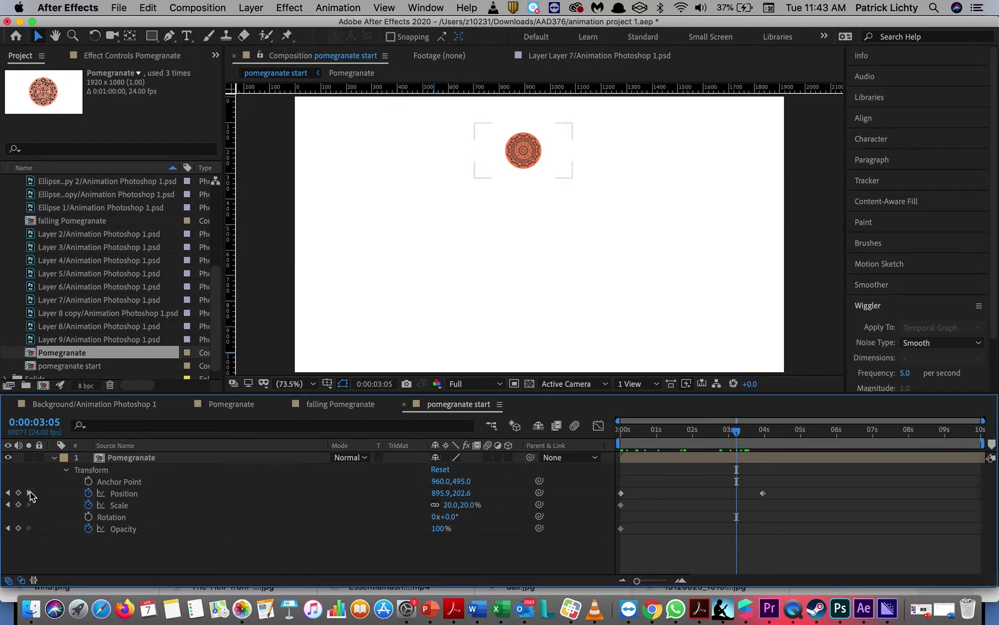
click(29, 493)
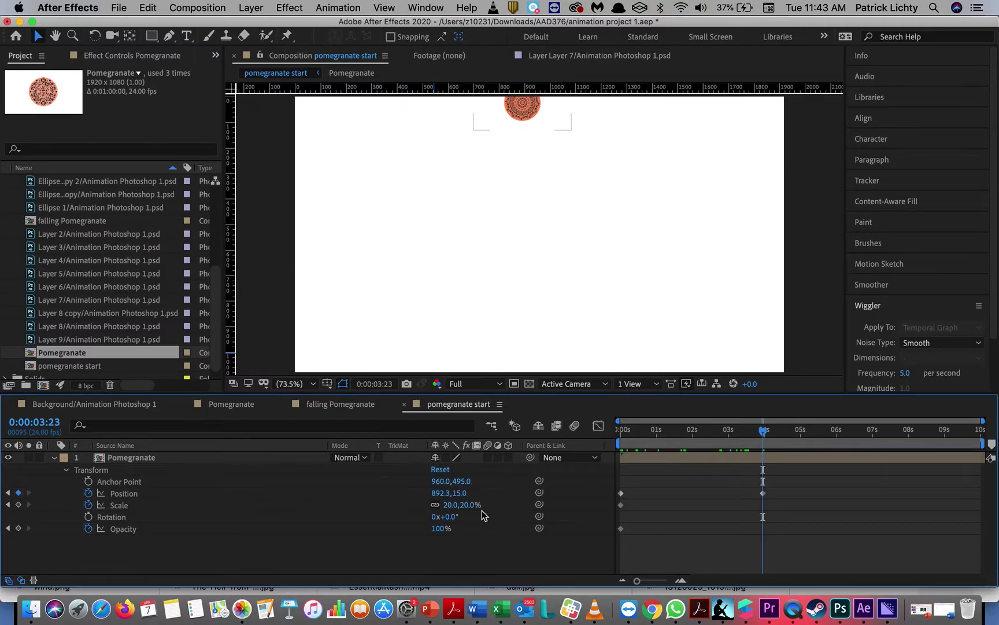
drag(470, 505, 510, 506)
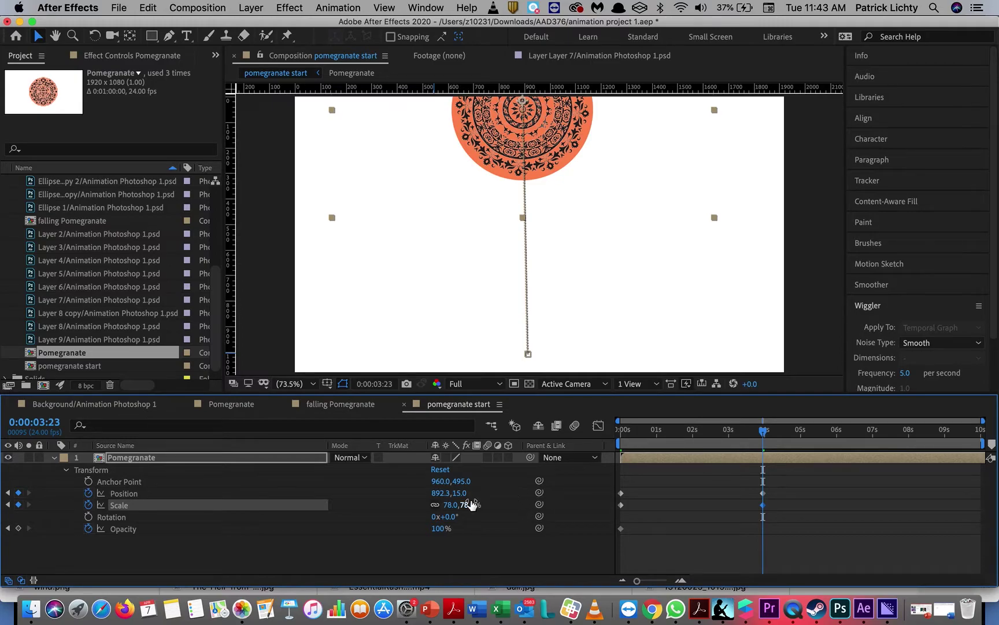
click(471, 505)
text(70)
key(Return)
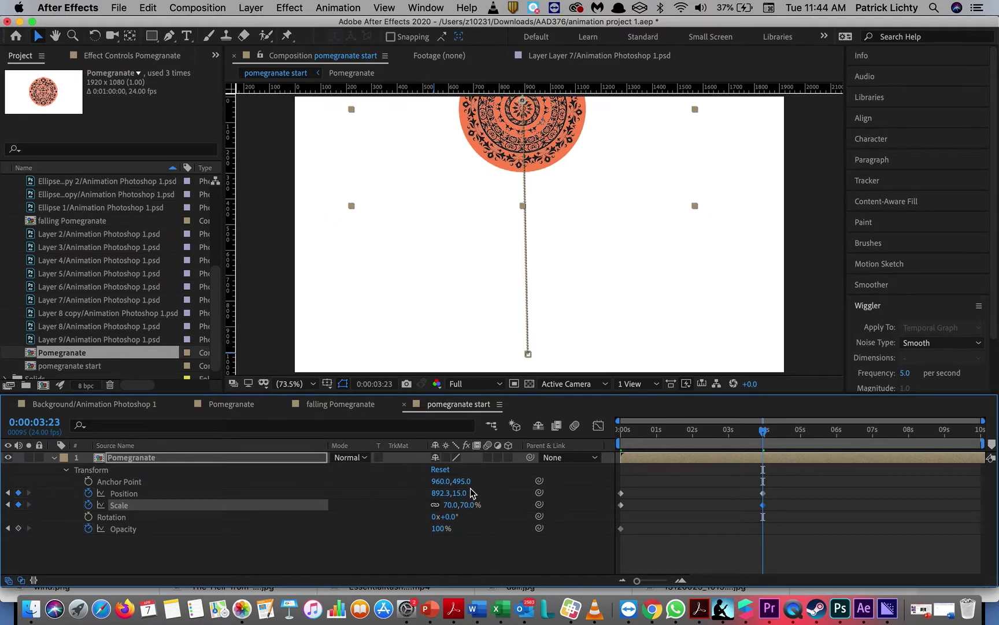
Add a 100% Opacity keyframe at 0:00:00:10 and set the first Opacity keyframe at 0:00:00:00 to 0%
click(7, 498)
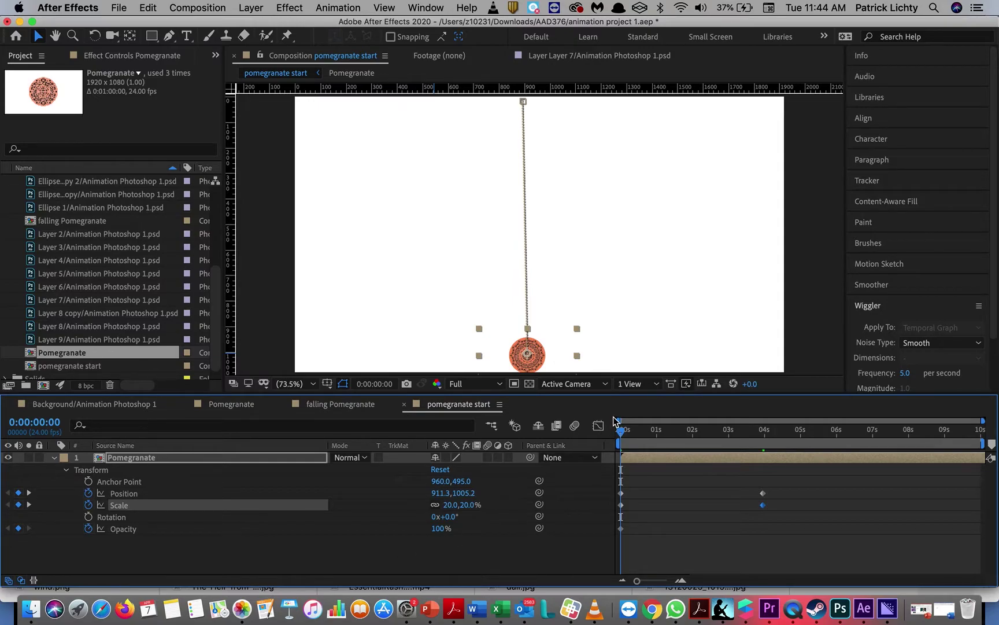
drag(623, 435, 638, 437)
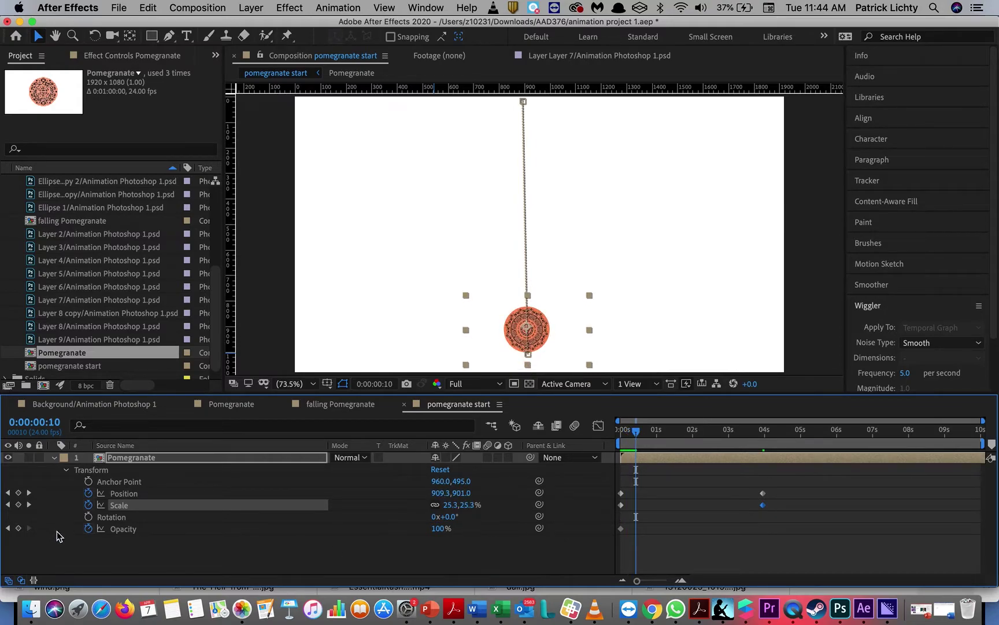
click(18, 528)
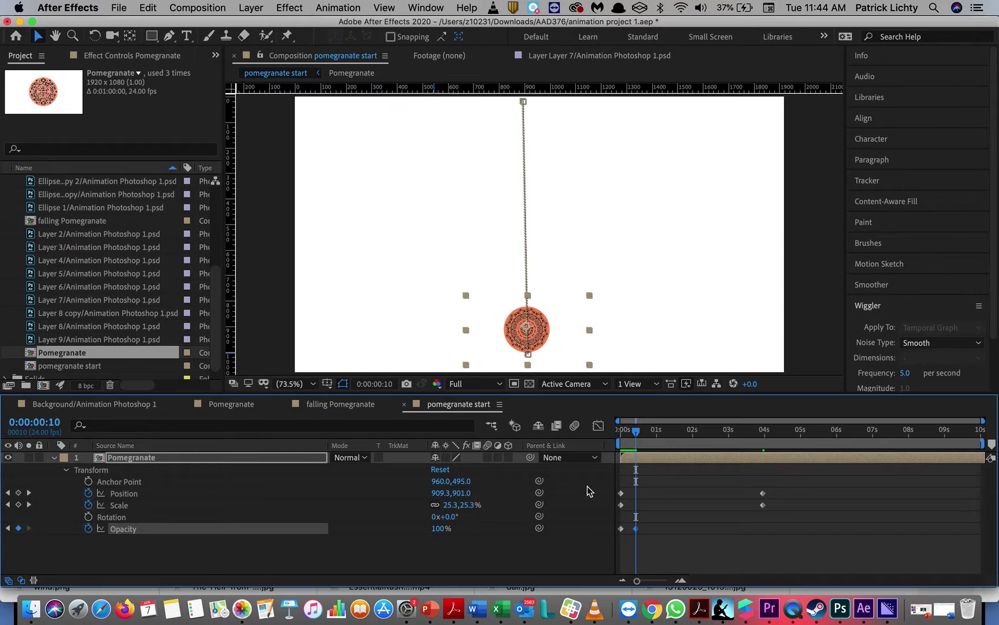
click(8, 528)
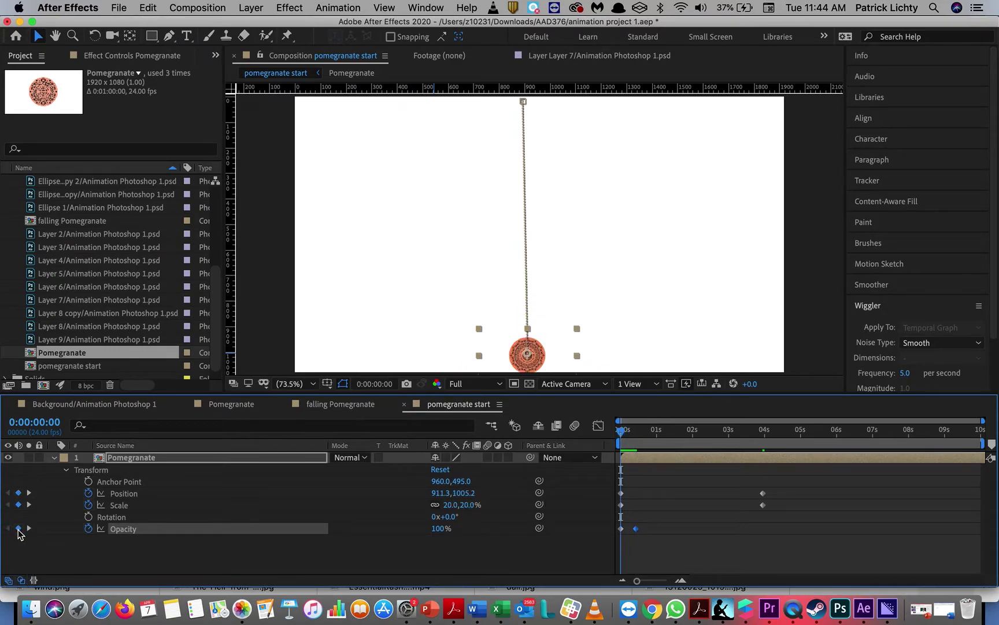
click(439, 528)
text(0)
key(Return)
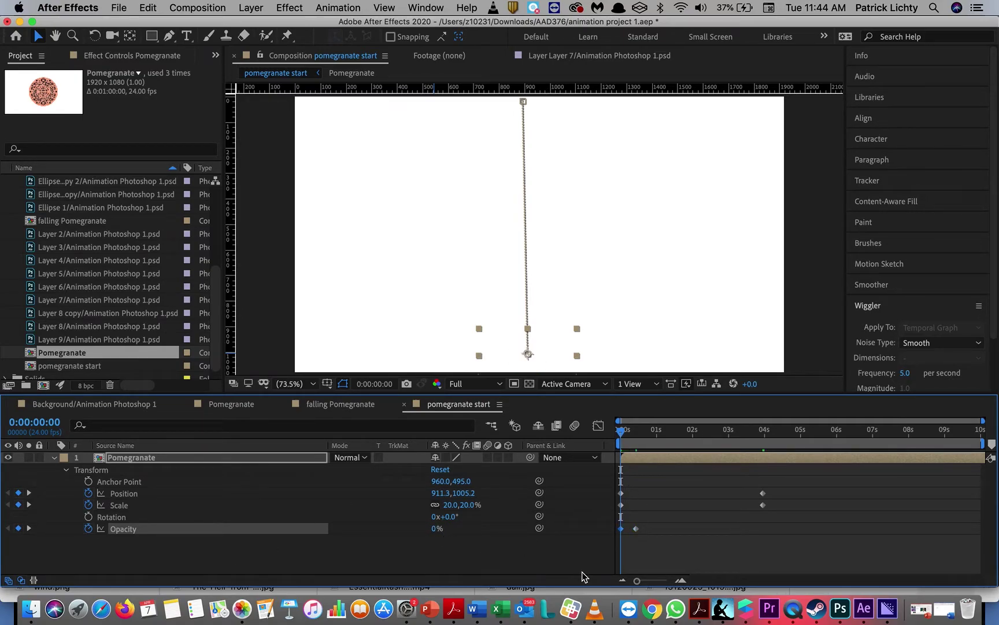
Preview the rising, growing pomegranate animation to about 0:00:04:17 and return the time to the start
key(space)
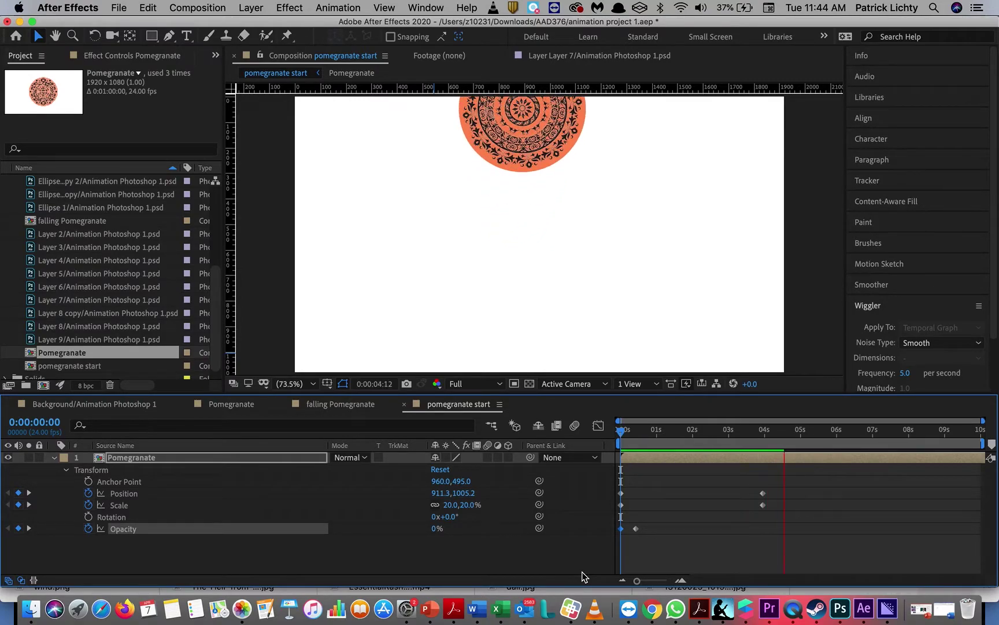
key(space)
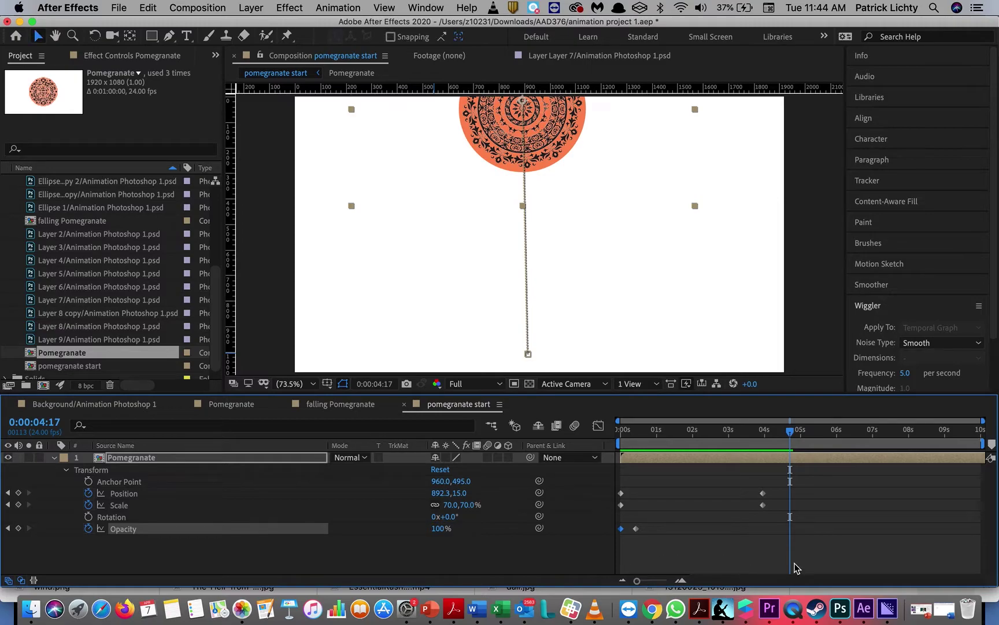
drag(790, 435, 603, 461)
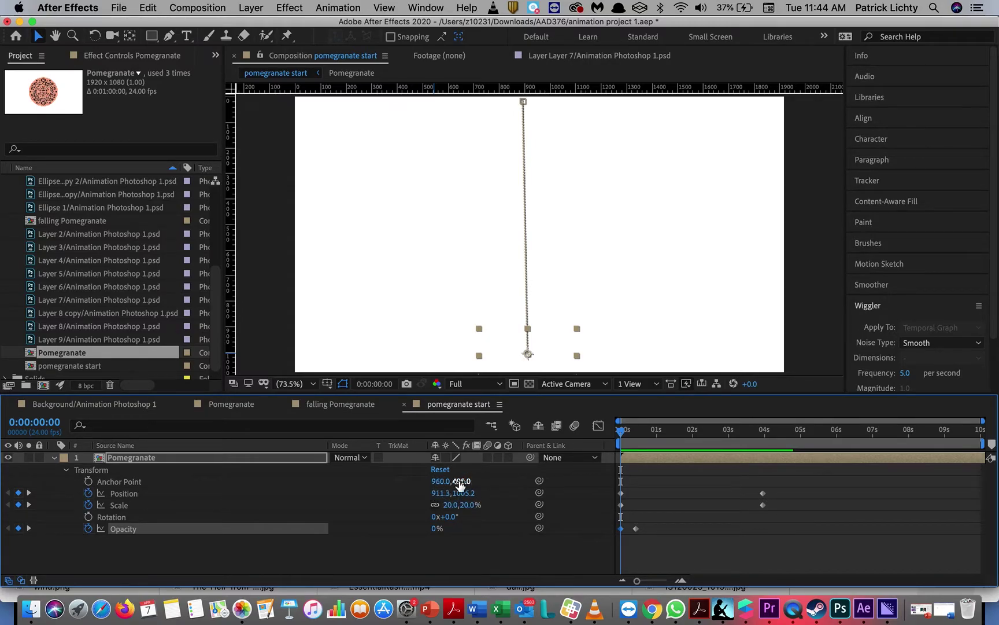
Undo a trial anchor point Y change, then shift both Position keyframes down together so the first sits at about 911, 1223
drag(461, 483, 483, 492)
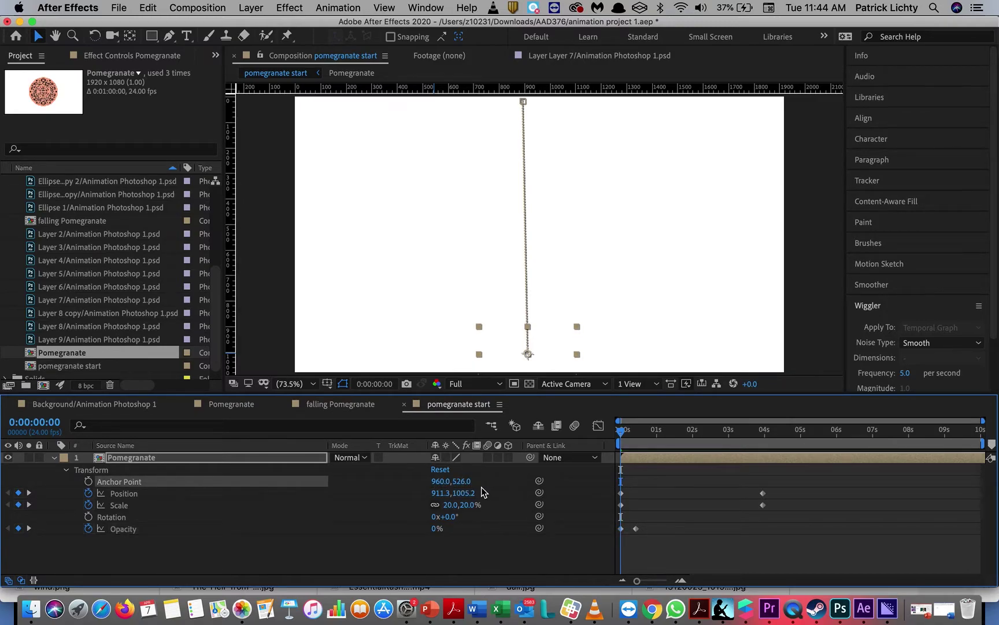
key(super+z)
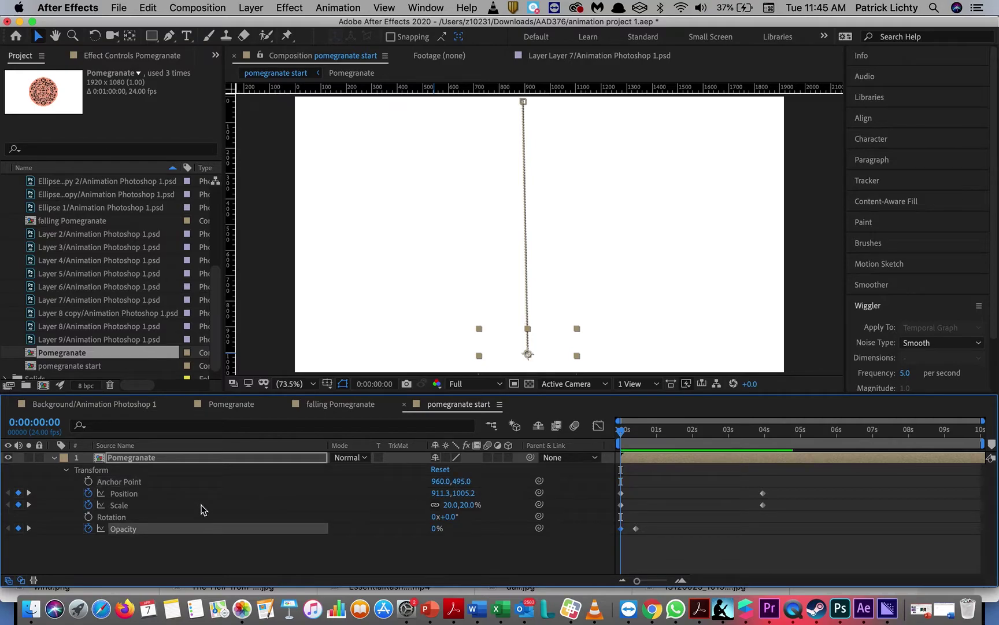
click(124, 493)
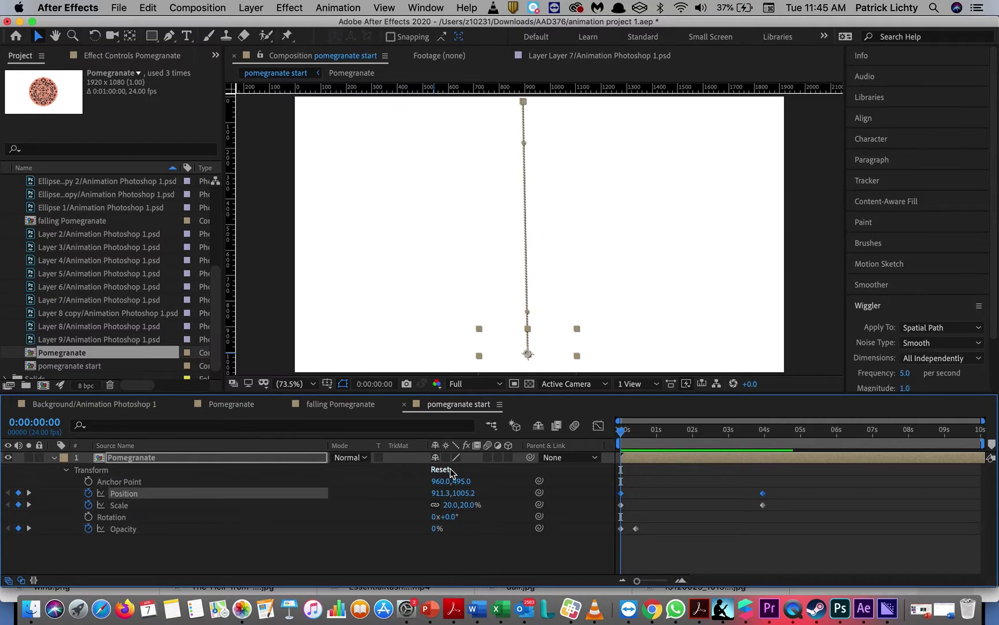
drag(468, 495, 608, 509)
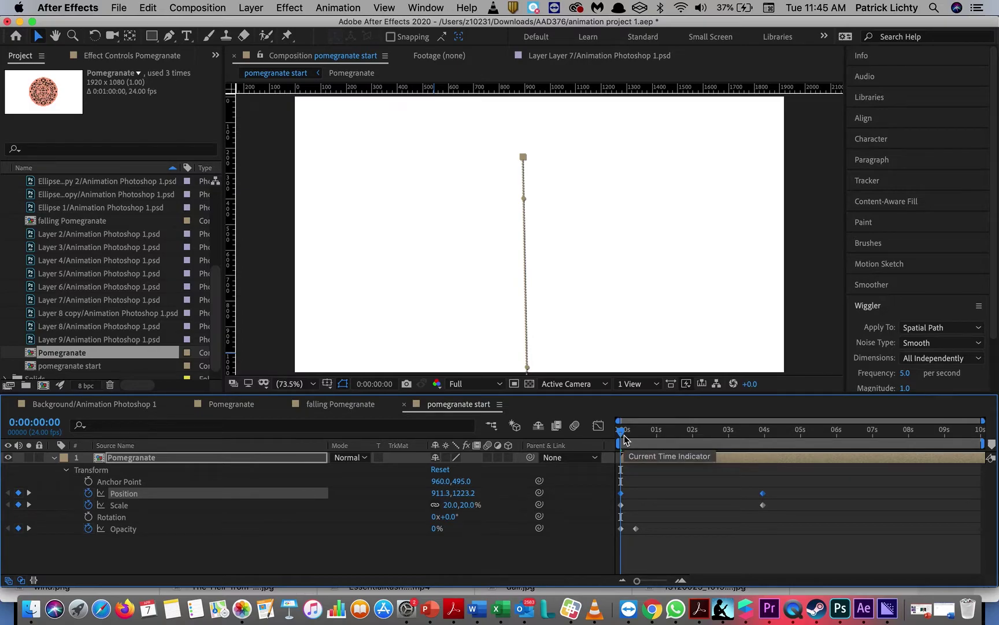
Preview the rising animation, return to the Position keyframe at 0:00:03:23, and move the whole motion path up so this keyframe sits at about 898, -23
key(space)
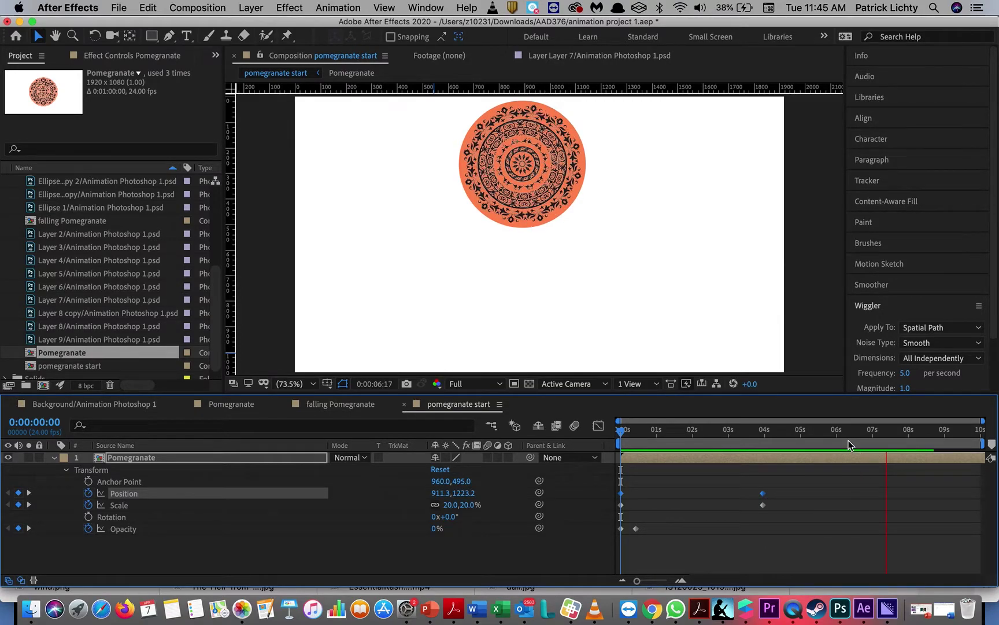
click(765, 453)
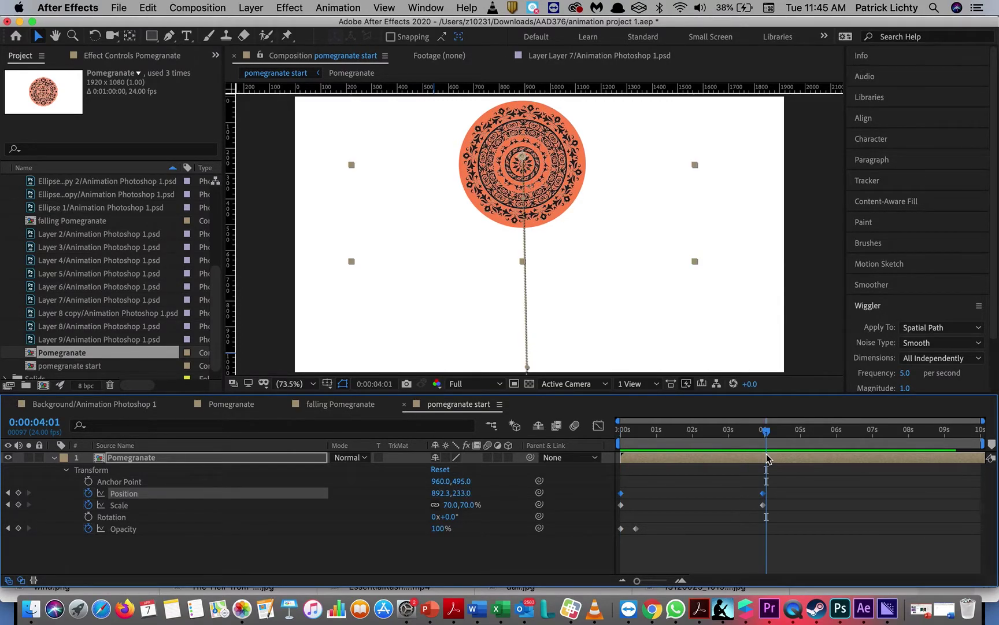
drag(766, 437, 759, 438)
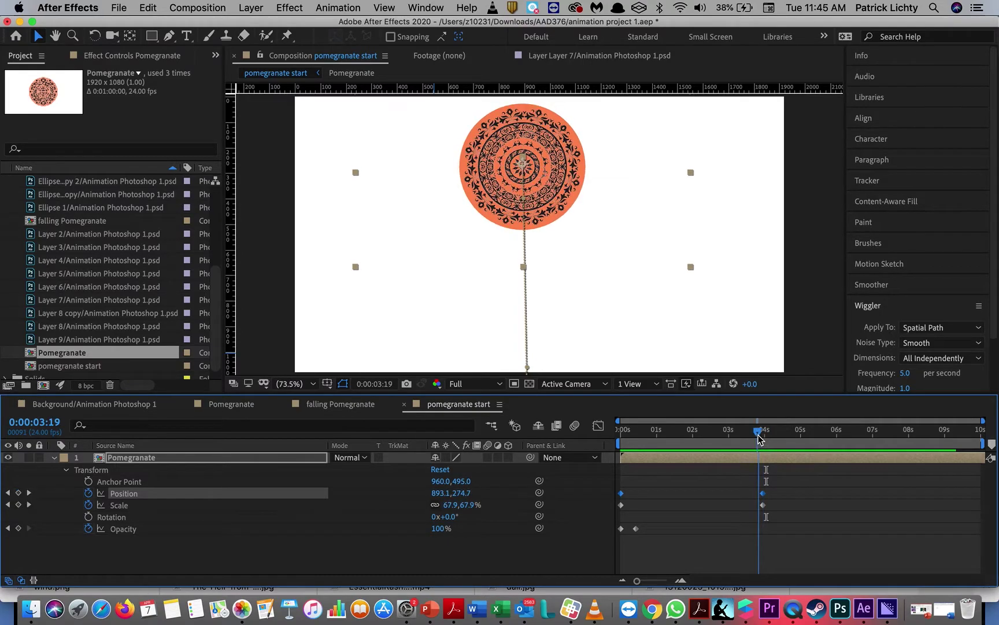
click(29, 493)
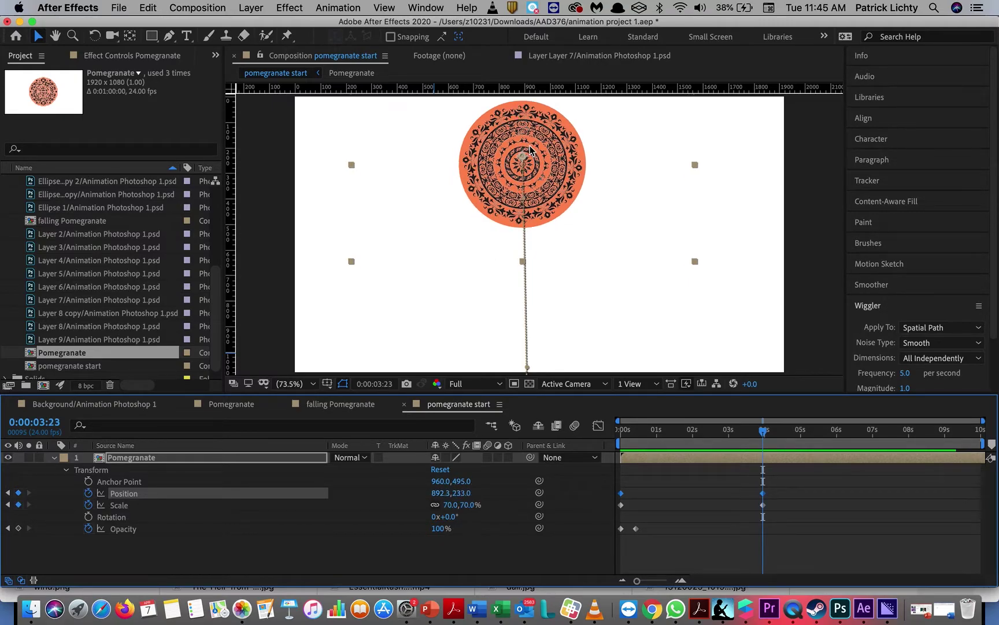
drag(537, 165, 539, 100)
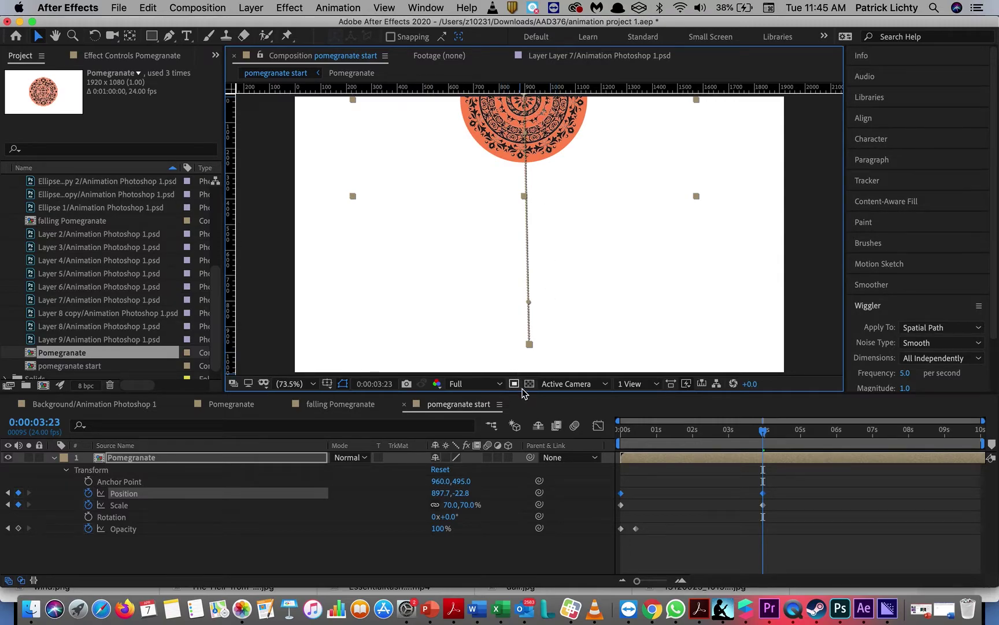
Send the pomegranate start composition to Adobe Media Encoder and render it as H.264 with Match Source - High bitrate
click(119, 8)
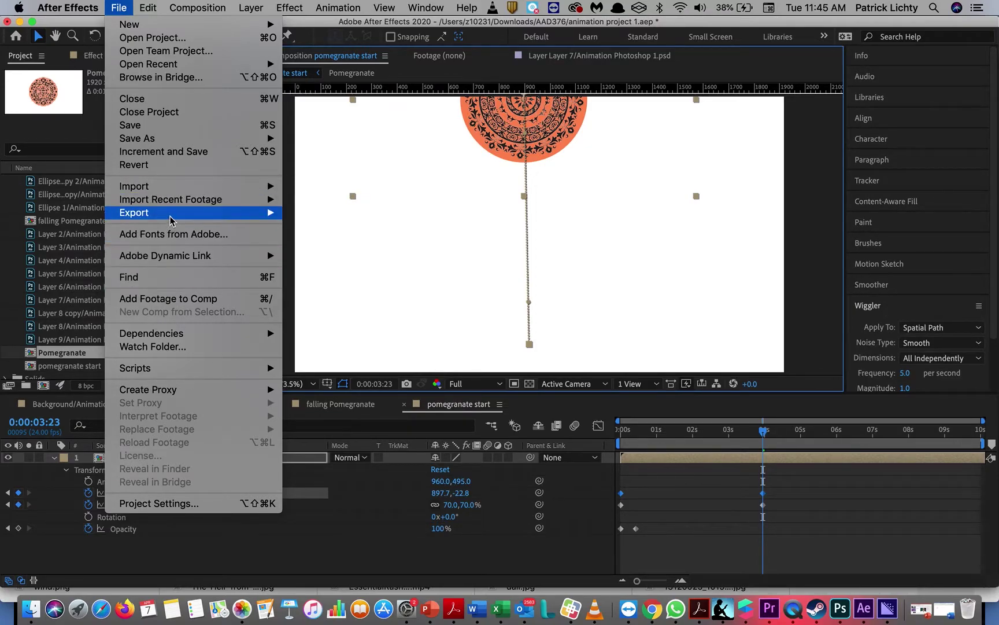
mouse_move(172, 219)
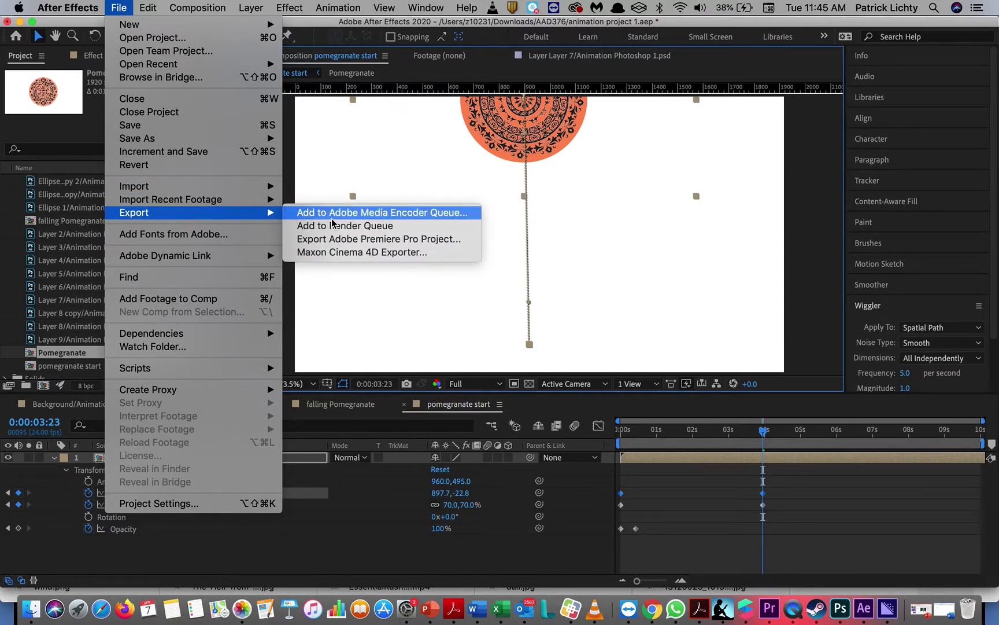
click(332, 218)
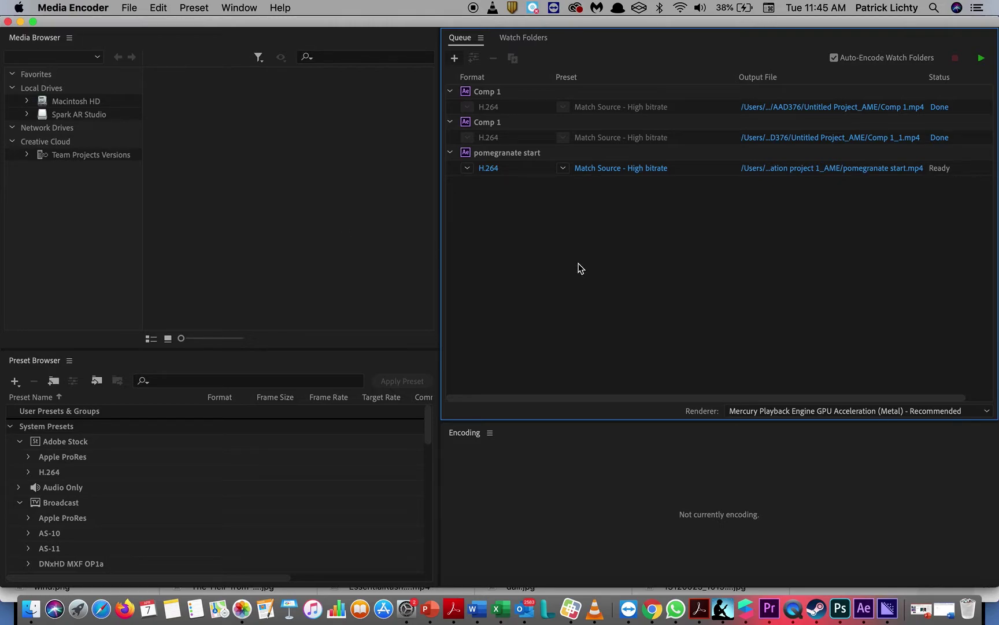
click(982, 59)
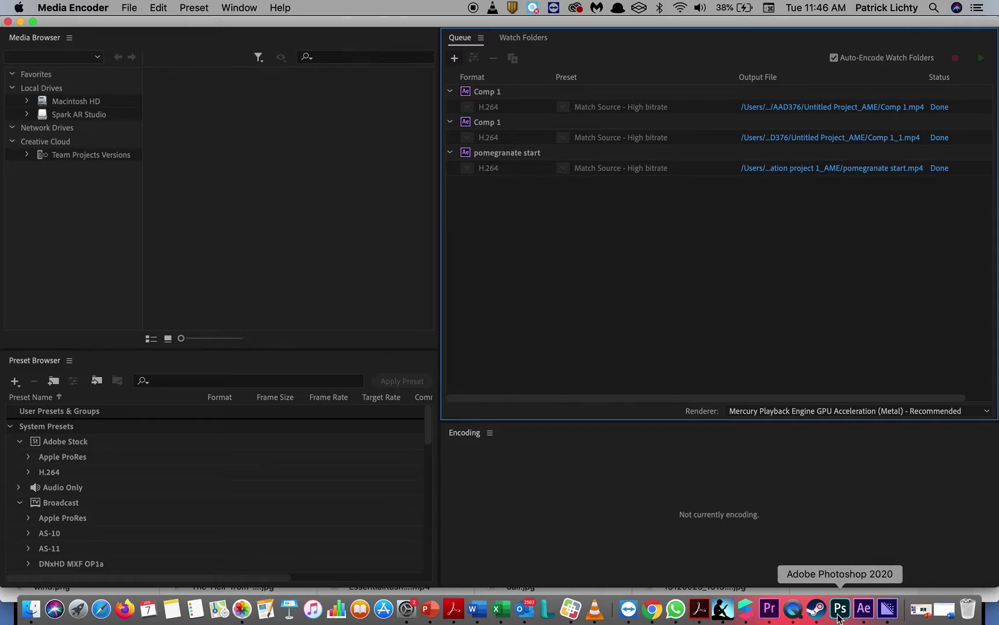
Switch to Premiere Pro, start a media import, check the output path in Media Encoder, and browse AAD376 and Untitled Project_AME for the rendered clip
click(770, 608)
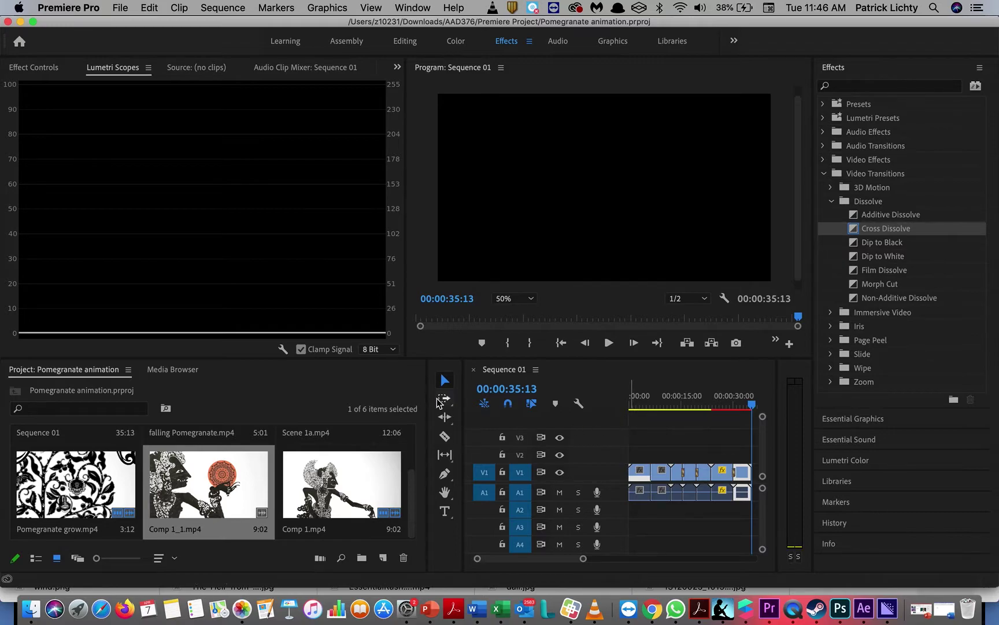
click(120, 8)
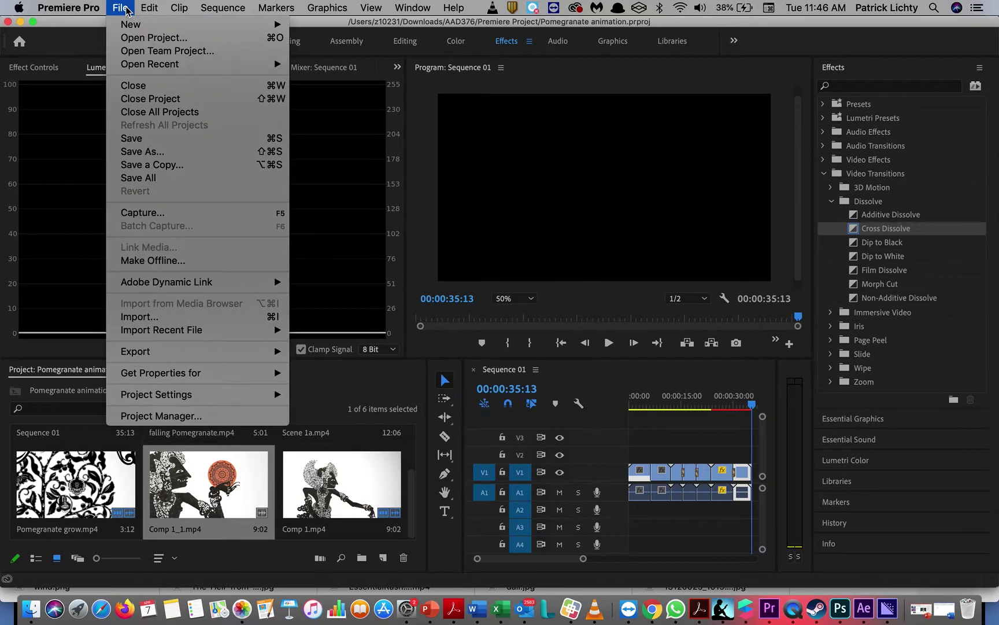
click(187, 316)
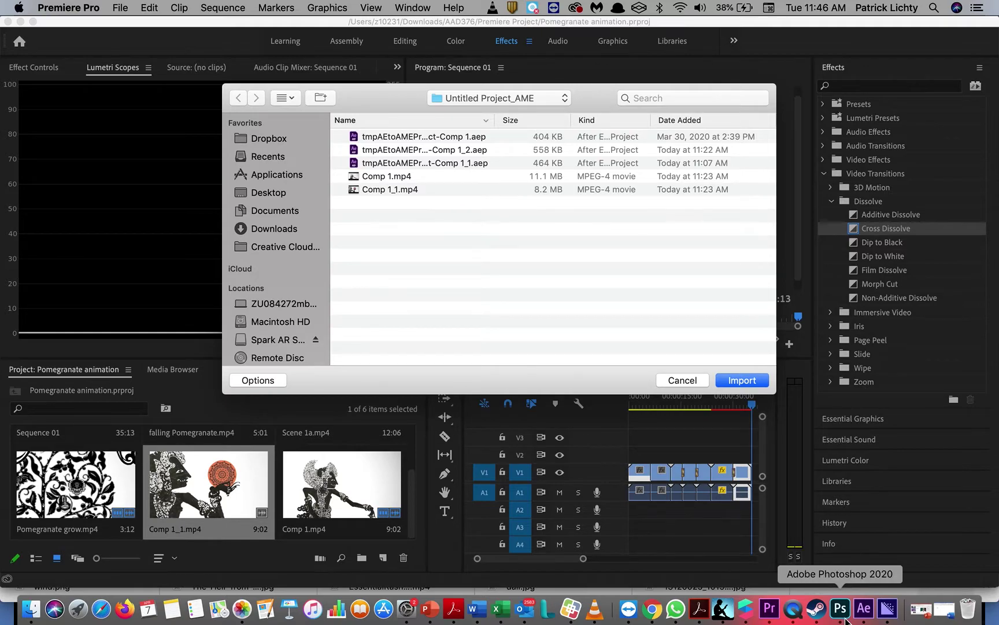
click(888, 609)
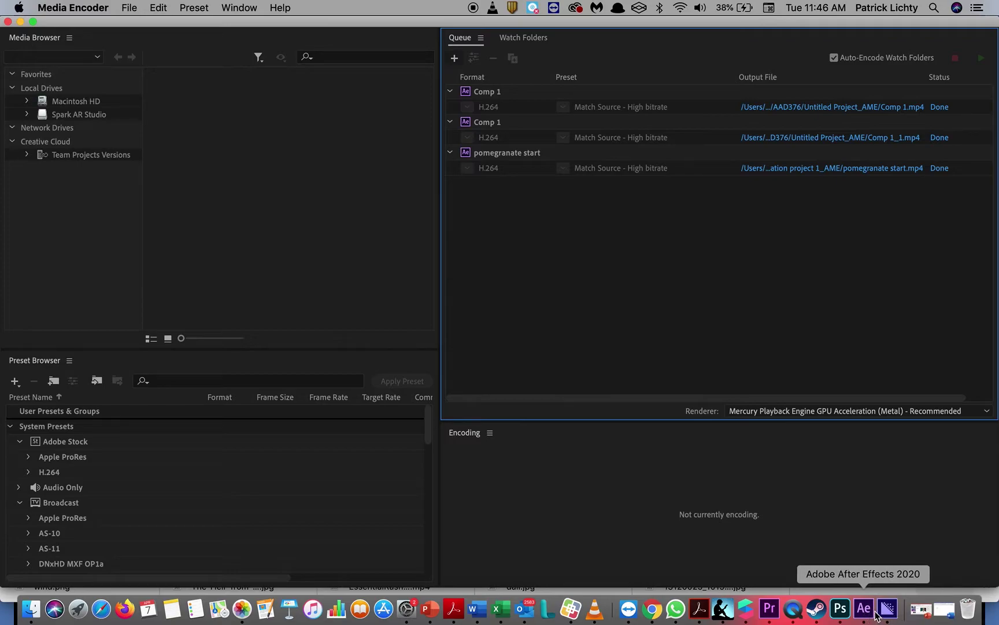
click(769, 609)
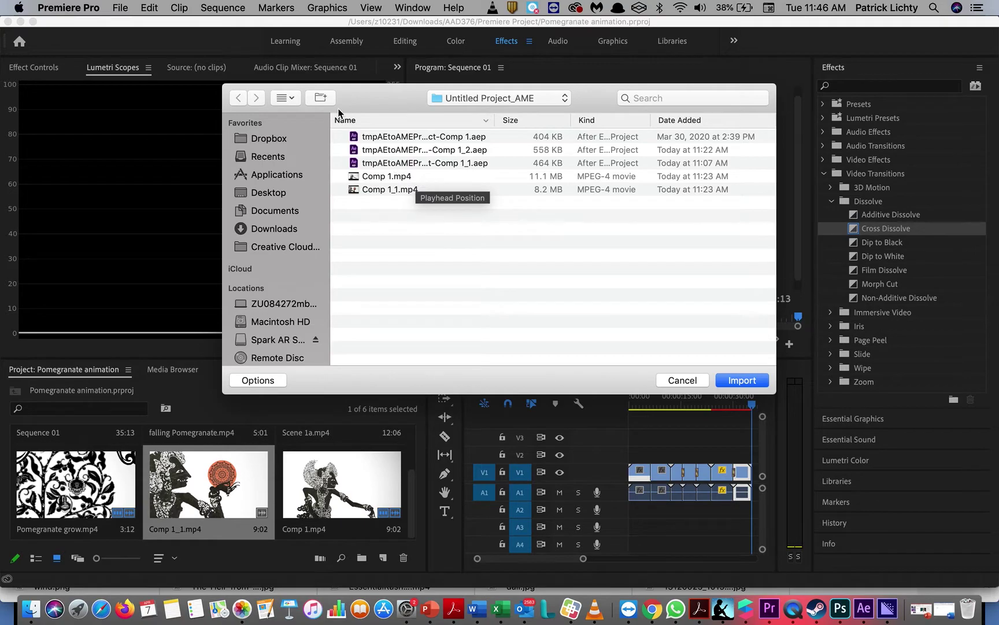
click(498, 104)
click(495, 114)
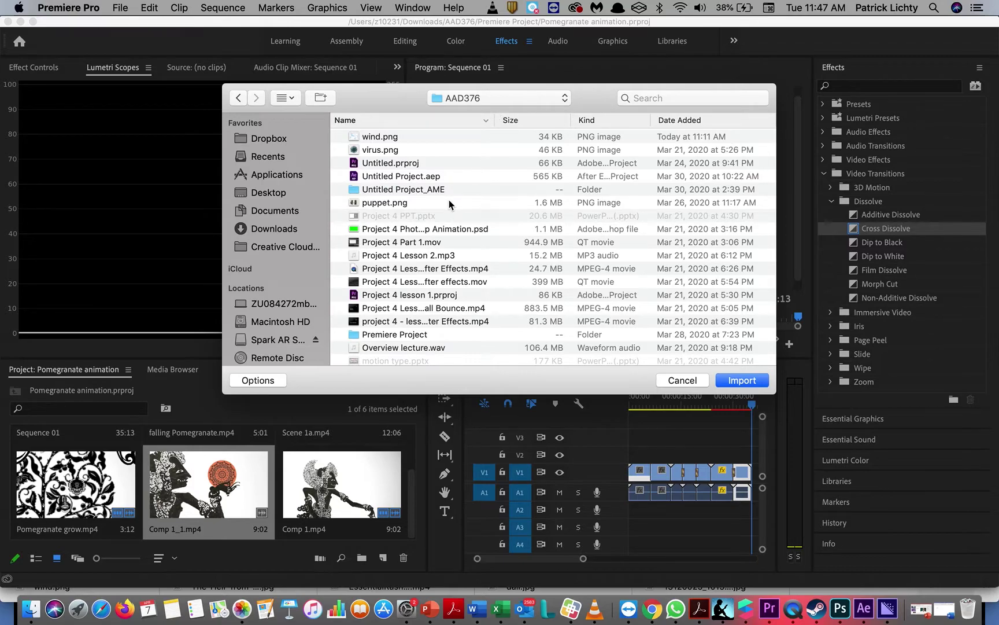
double_click(427, 190)
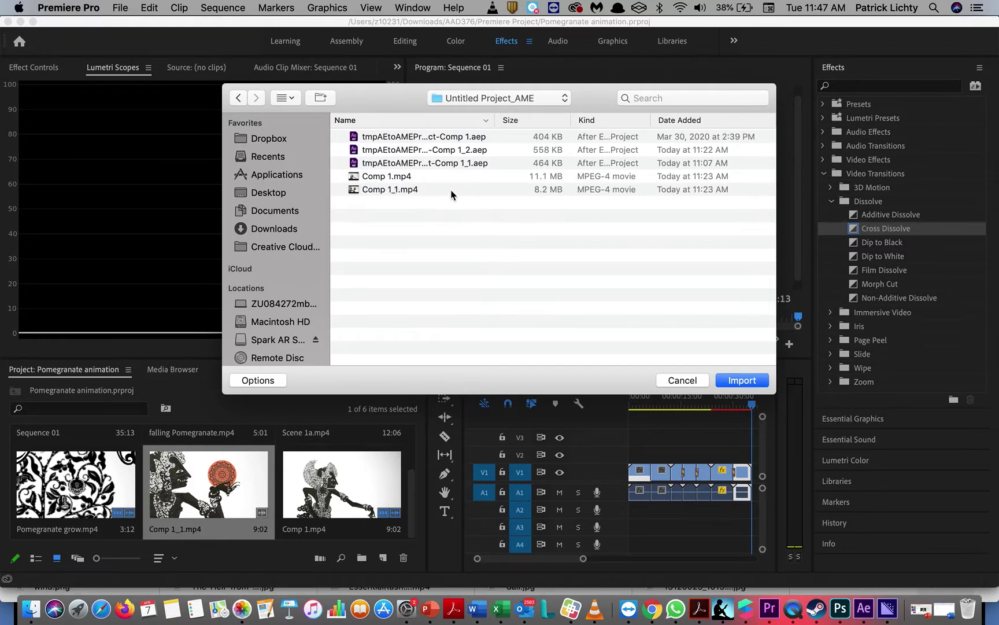
Search this Mac for "pomegranate" and import pomegranate start.mp4 into the Premiere Pro project once its render is done
click(643, 99)
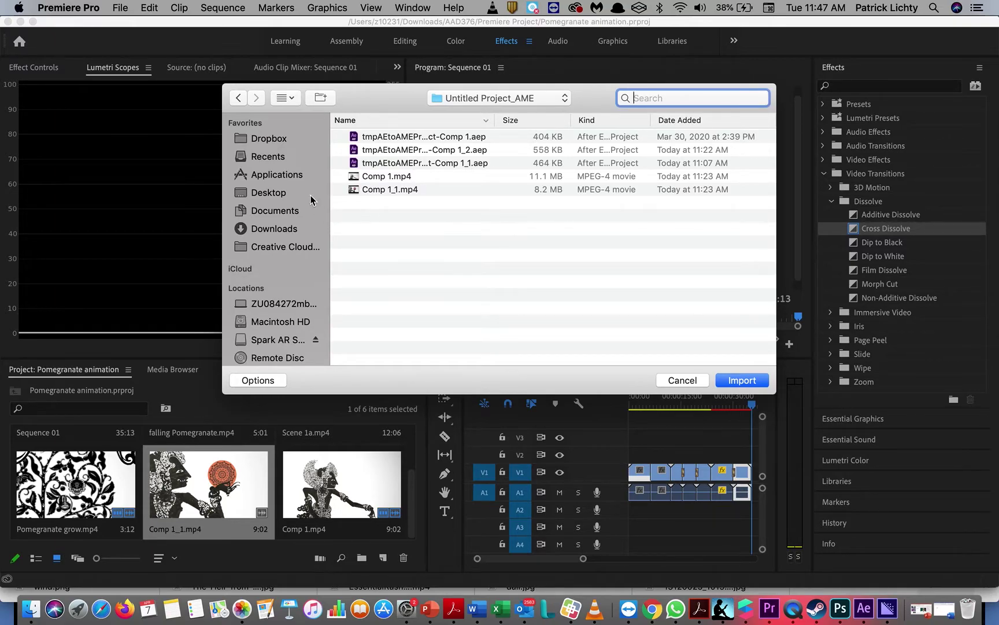
click(260, 228)
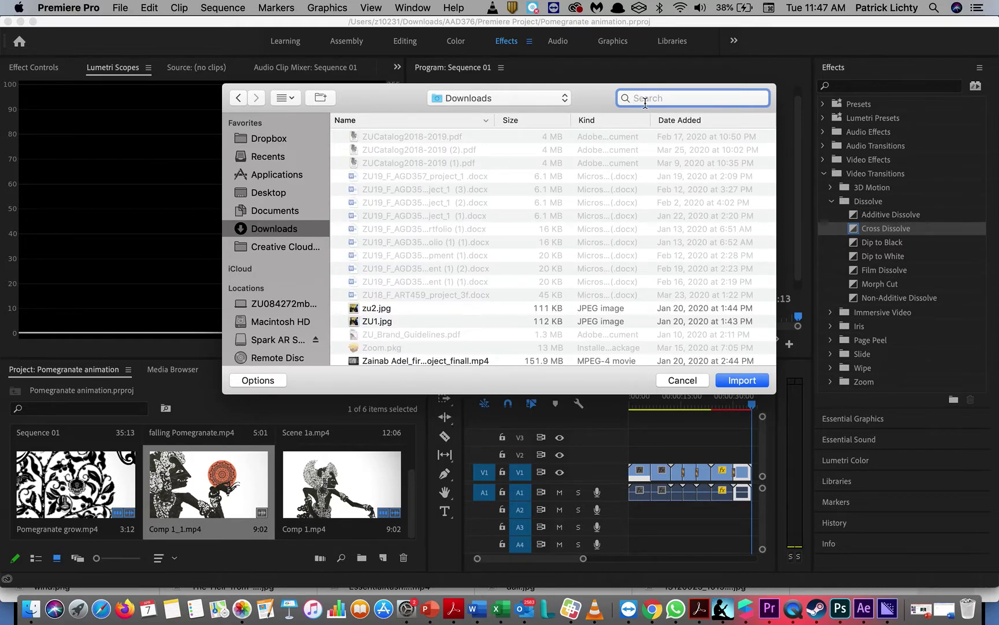
text(pomegr)
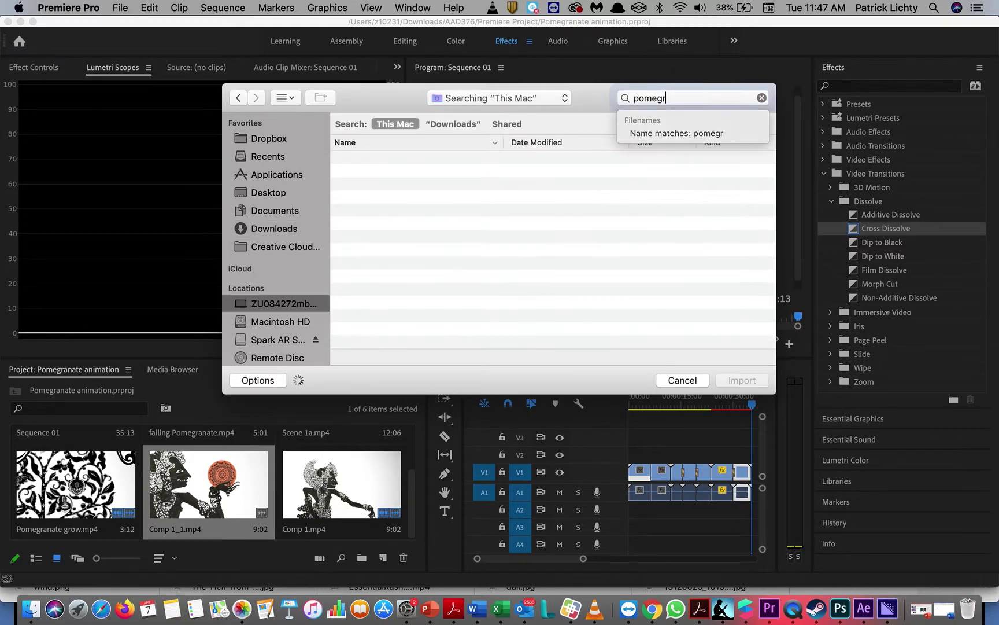
text(anate)
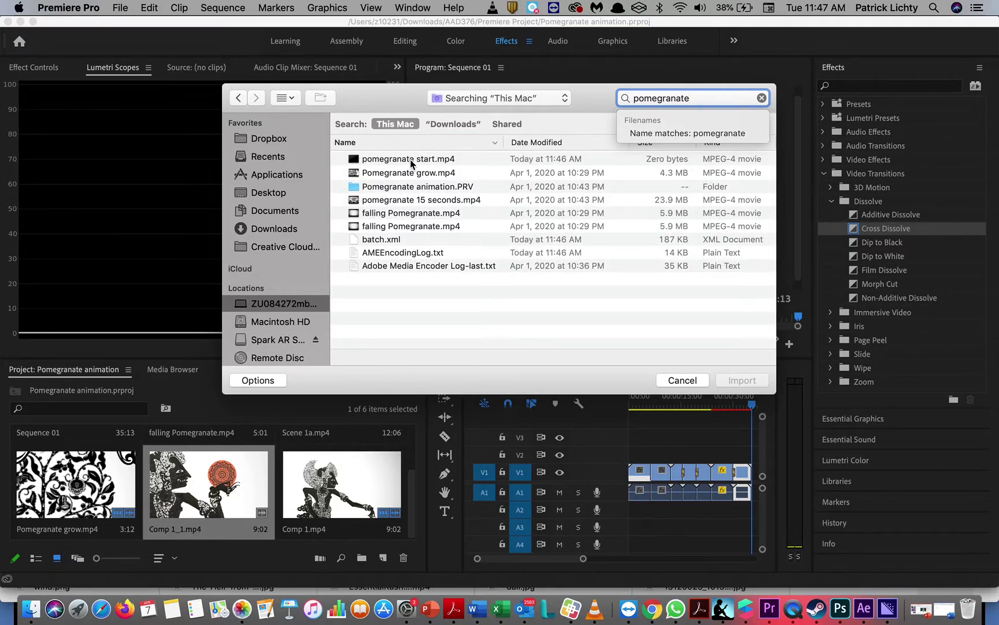
click(888, 607)
key(Escape)
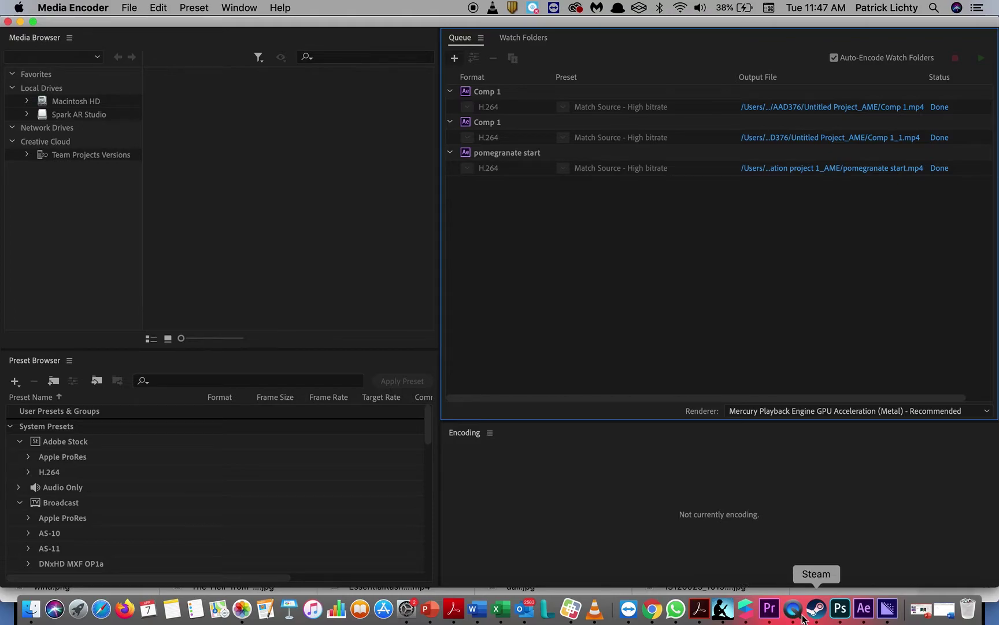
click(770, 609)
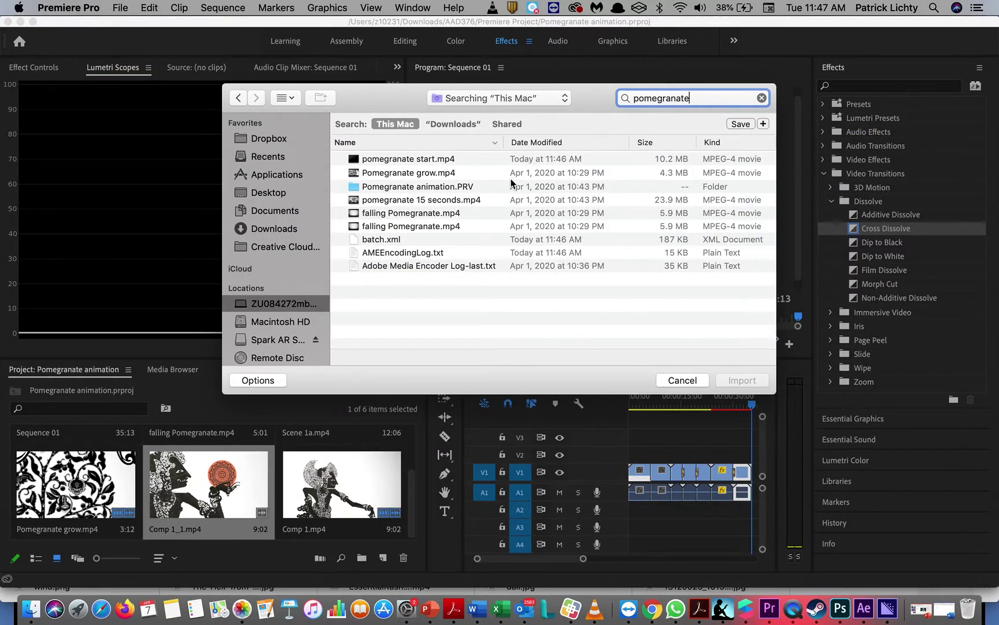
double_click(403, 162)
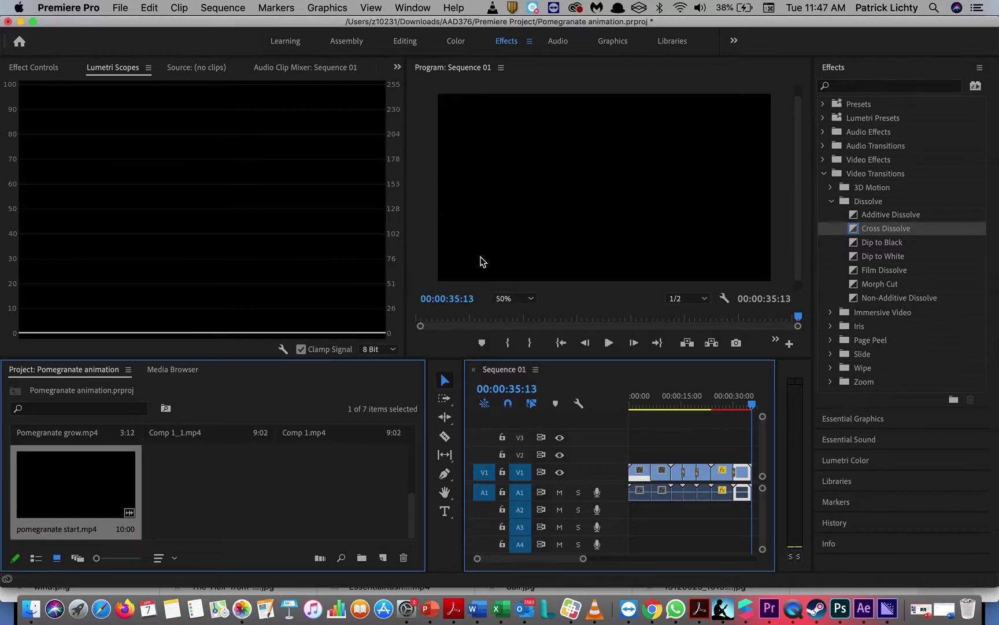
Place pomegranate start.mp4 on V1 after the last clip, leaving a short gap, and check its frame at 00:00:40:22
click(560, 568)
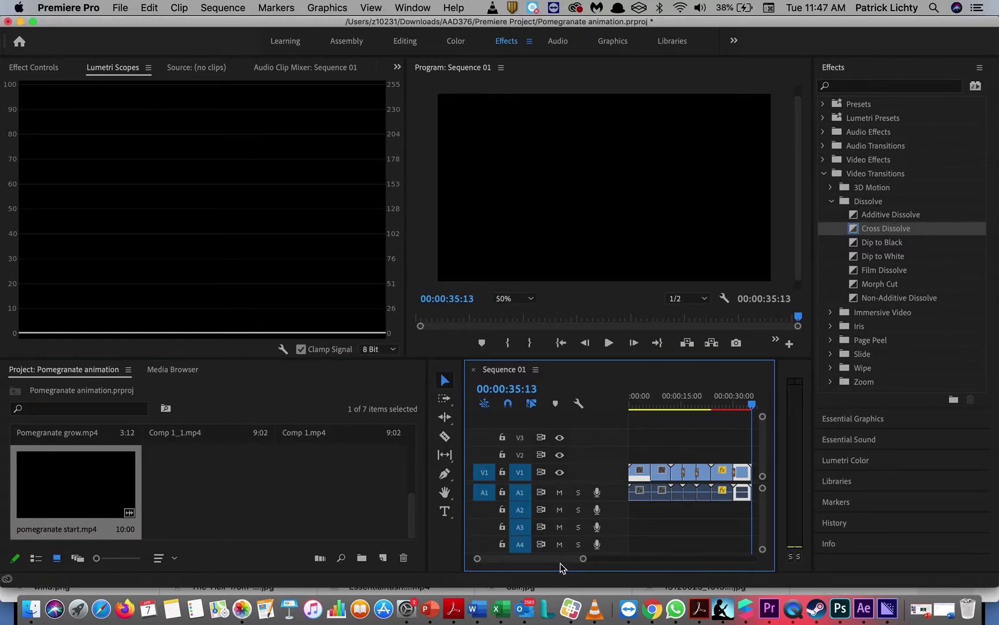
drag(552, 562, 562, 565)
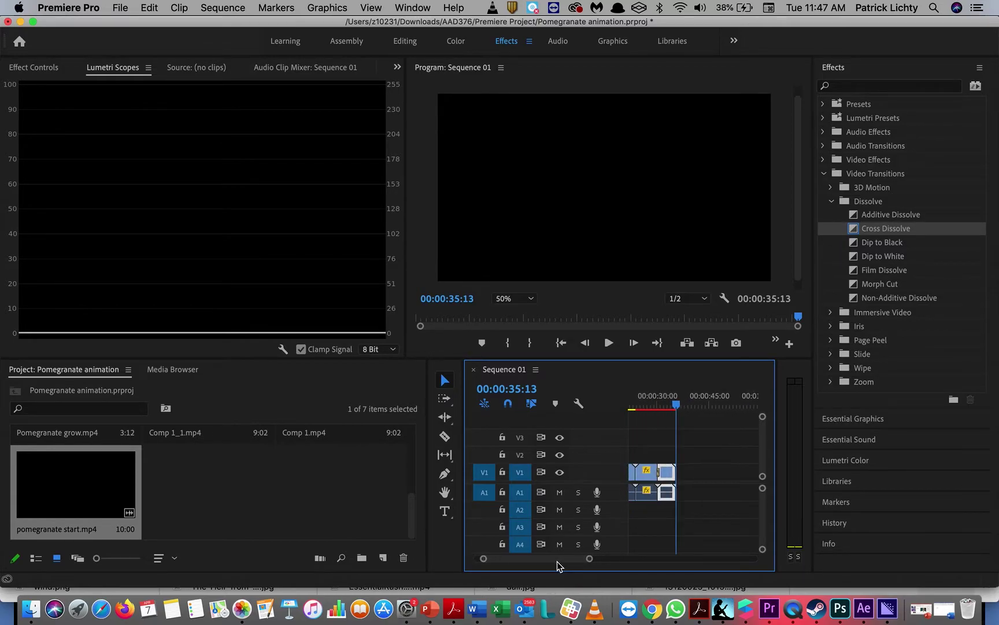
drag(118, 495, 498, 507)
drag(637, 504, 694, 483)
mouse_move(676, 405)
mouse_down()
mouse_move(704, 408)
mouse_move(683, 407)
mouse_move(704, 412)
mouse_move(695, 410)
mouse_up()
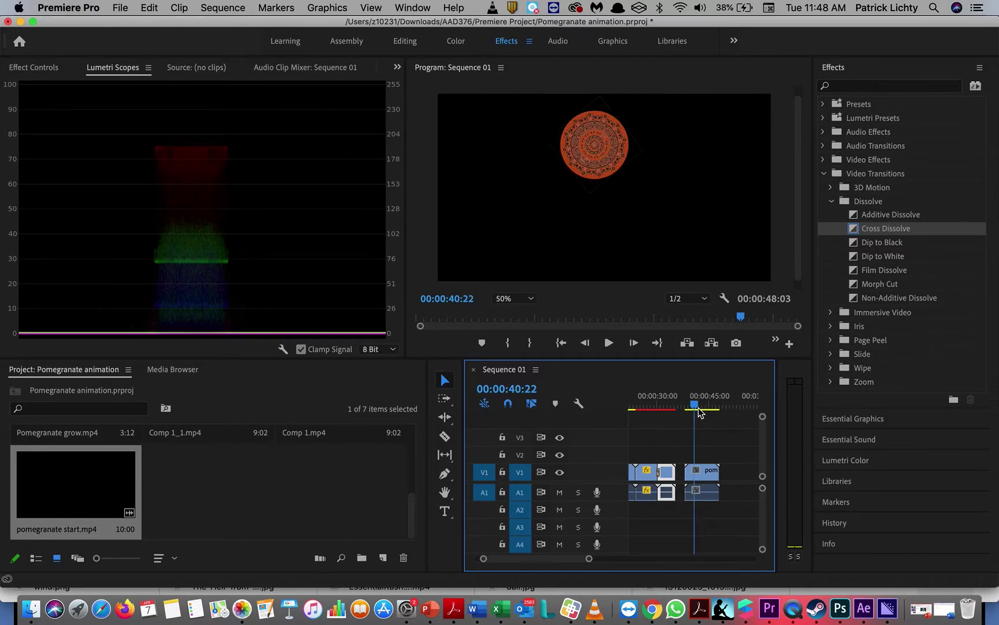
Switch to After Effects and add Background/Animation Photoshop 1.psd beneath the Pomegranate layer in the pomegranate start composition
click(863, 608)
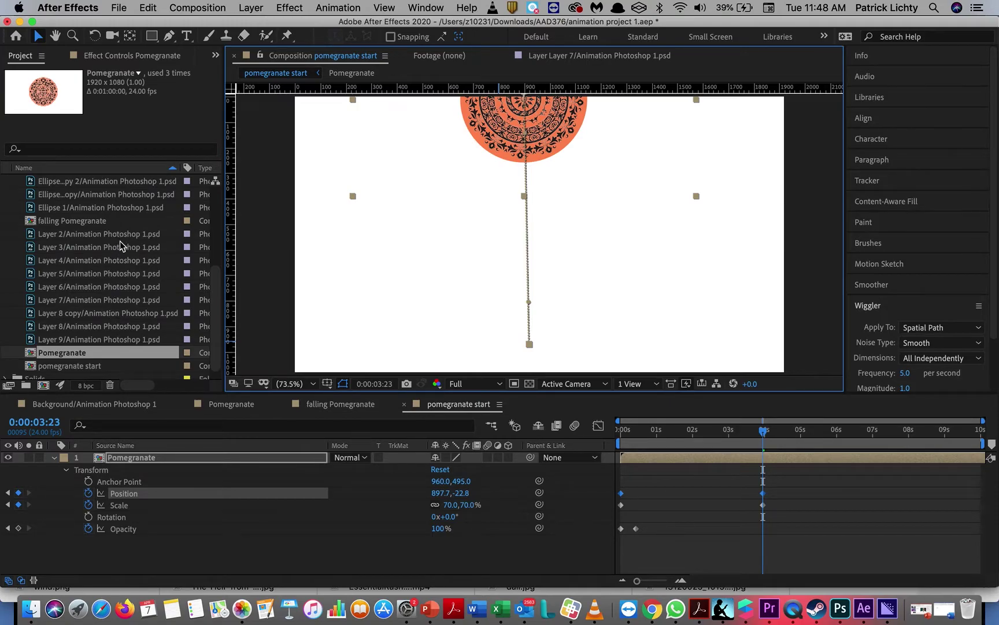
scroll(120, 240, up, 8)
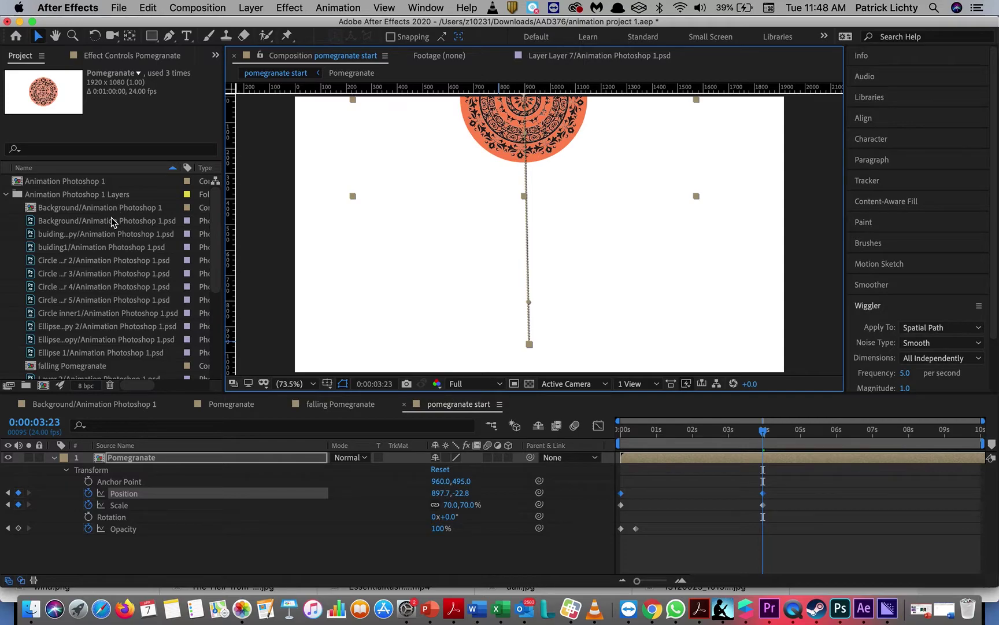
click(111, 219)
drag(112, 222, 148, 536)
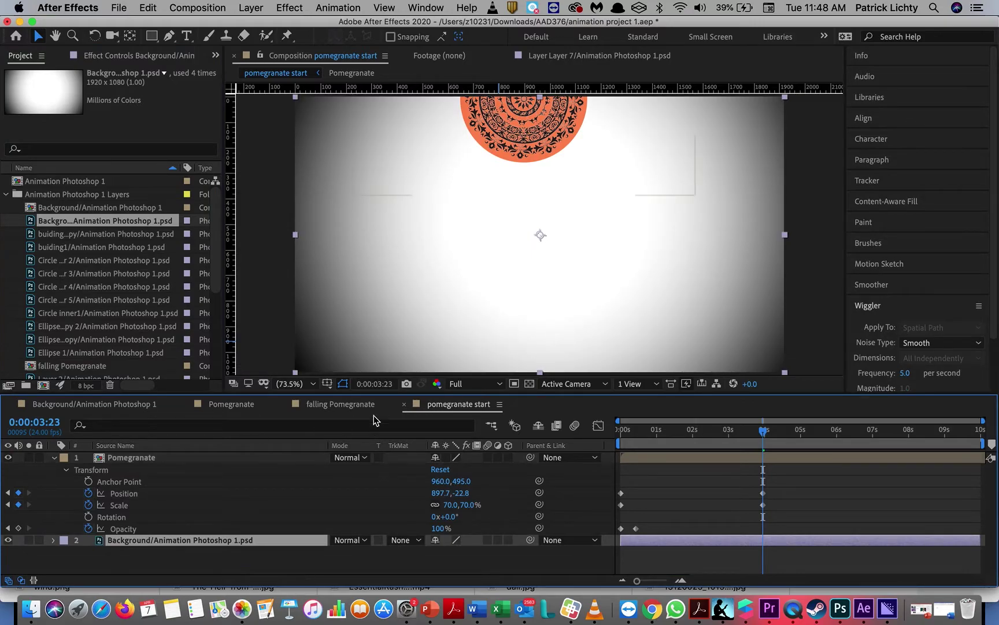
Queue the pomegranate start composition in Adobe Media Encoder again and name its output file "pomegranate rising\" in the animation project 1_AME folder
click(129, 8)
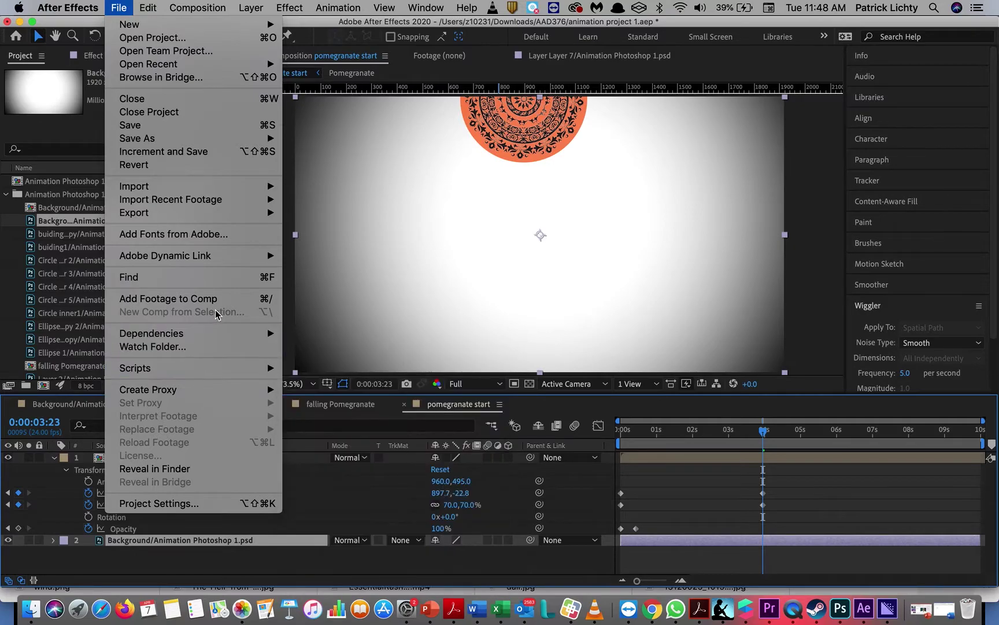
mouse_move(265, 212)
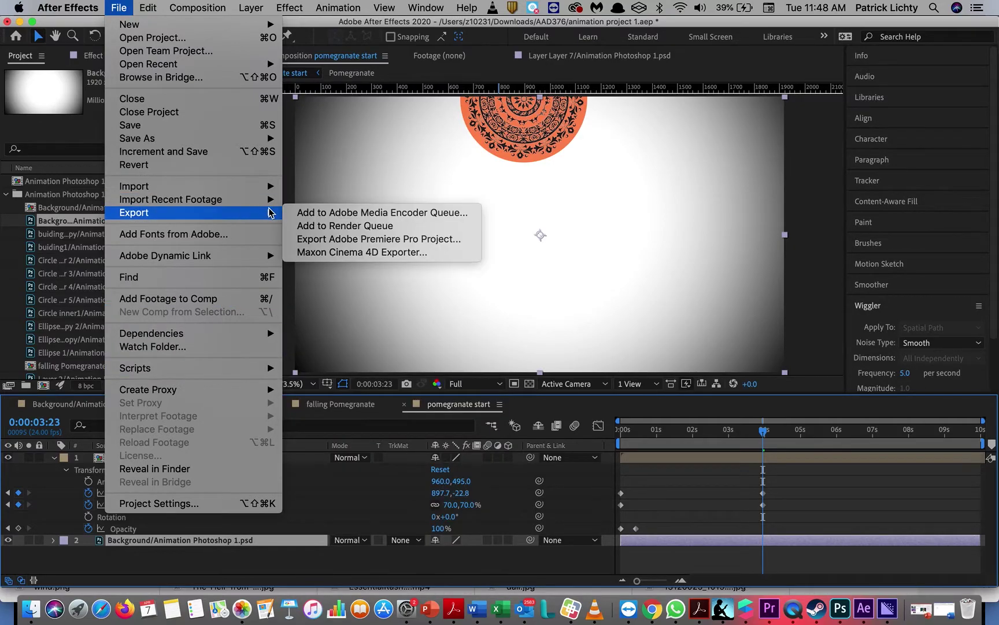
click(393, 214)
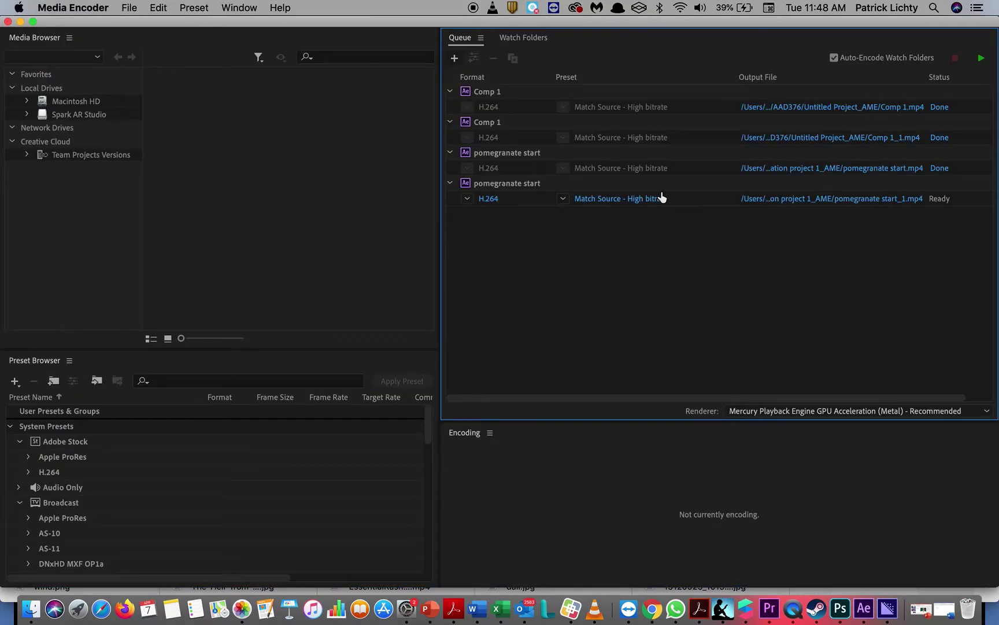
click(864, 199)
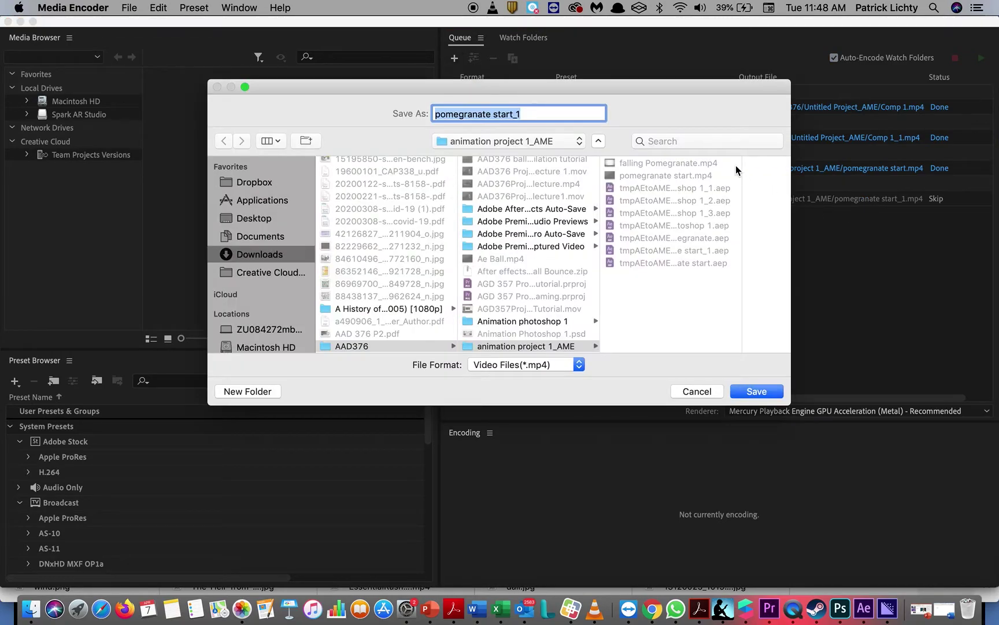
click(533, 118)
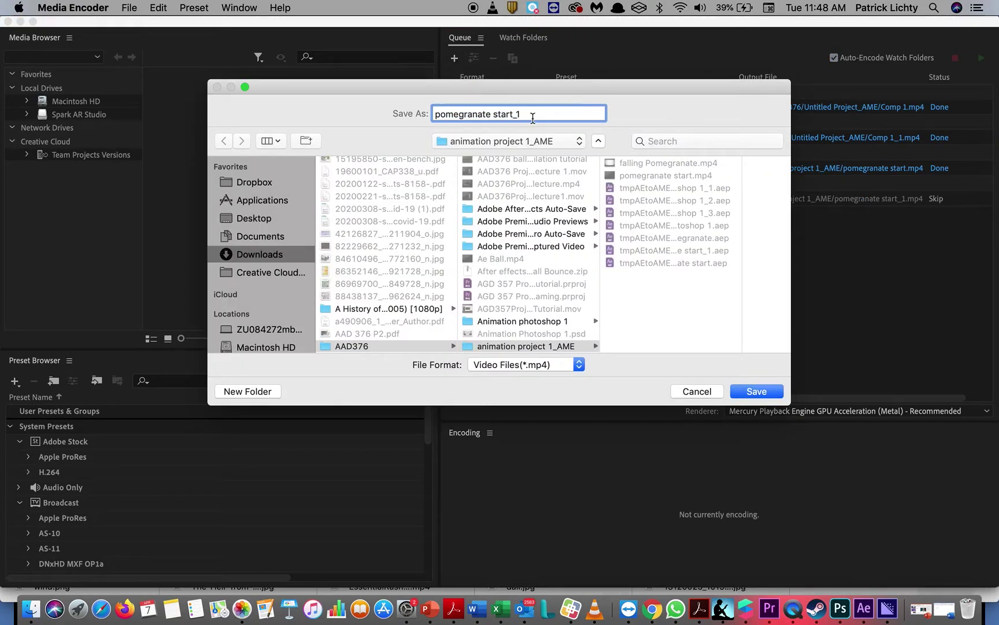
text(rising\)
click(741, 390)
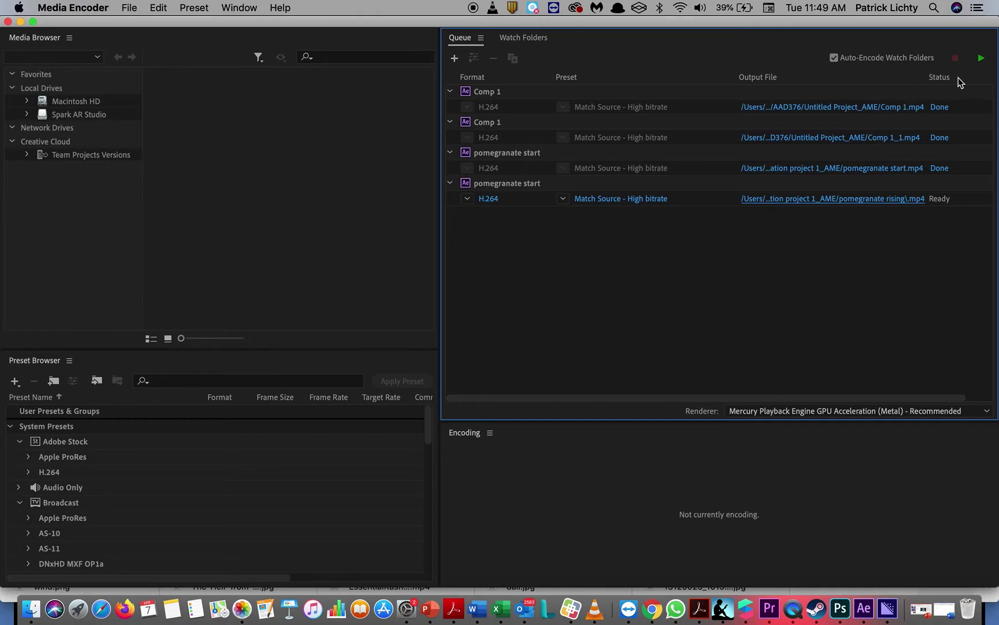
Start encoding the queued pomegranate rising\.mp4, and switch to Premiere Pro to delete the pomegranate start clip from the sequence
click(982, 61)
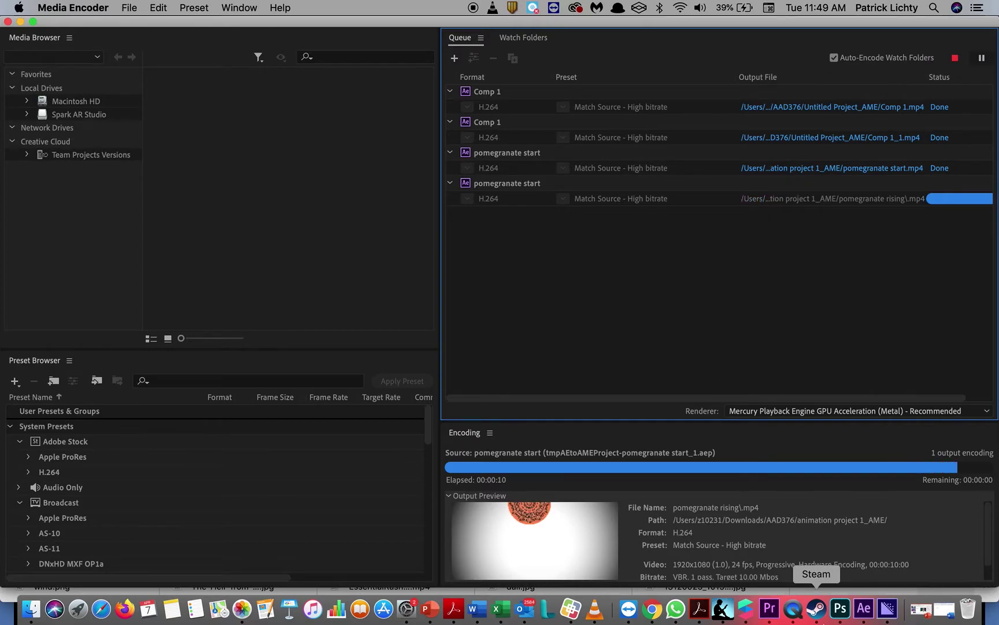
click(770, 609)
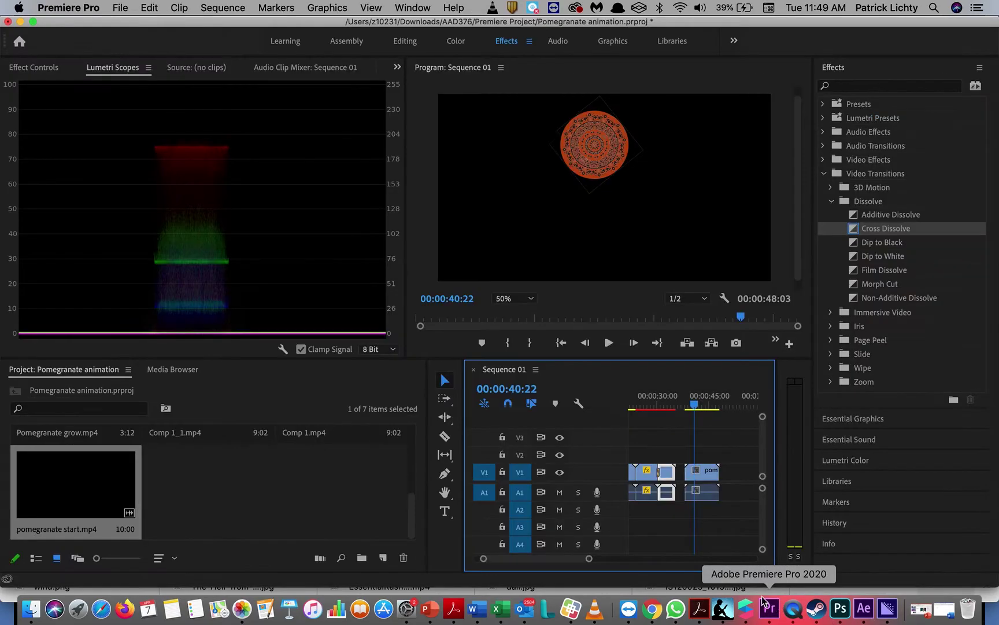
click(708, 475)
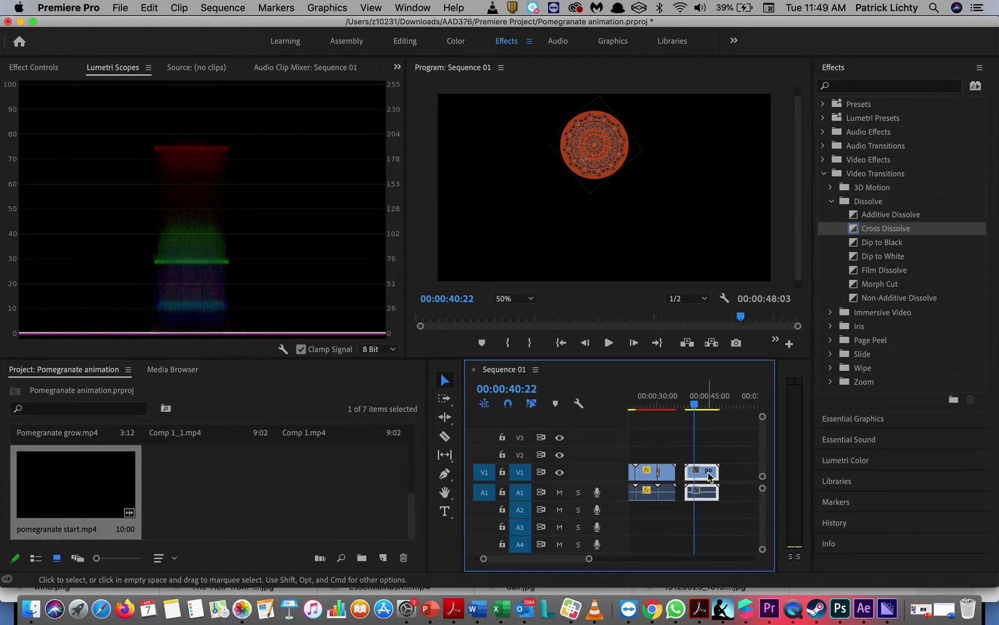
key(Delete)
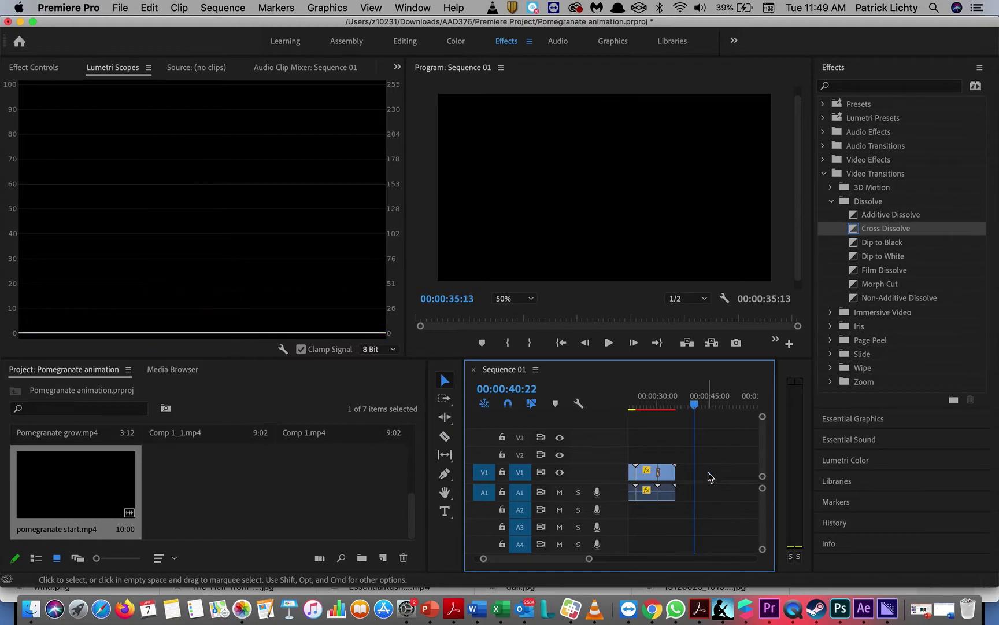
Import pomegranate rising\.mp4 from the animation project 1_AME folder and place it on V1 directly after the last clip
click(121, 9)
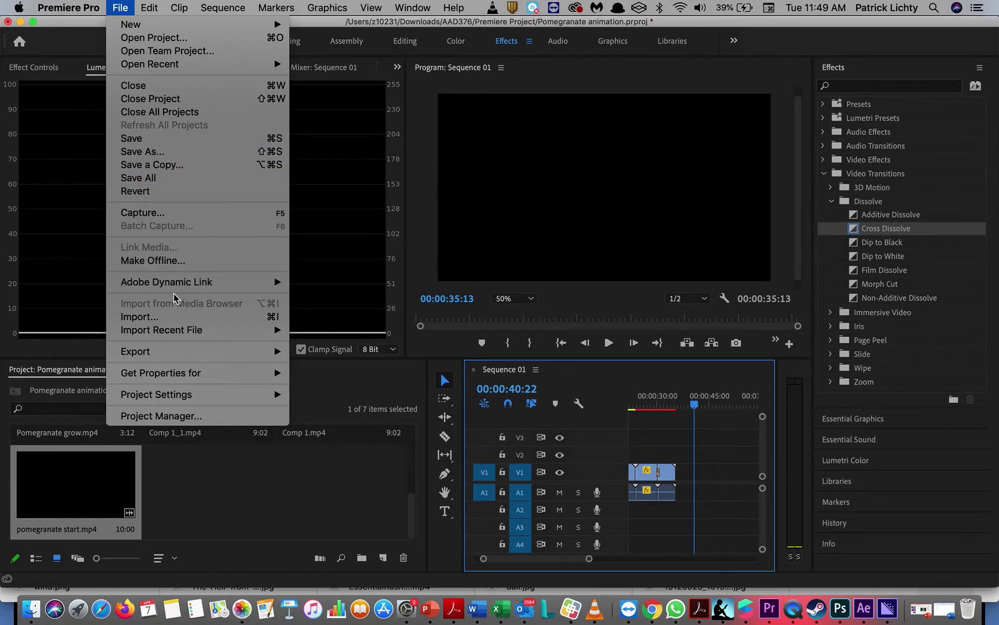
click(180, 318)
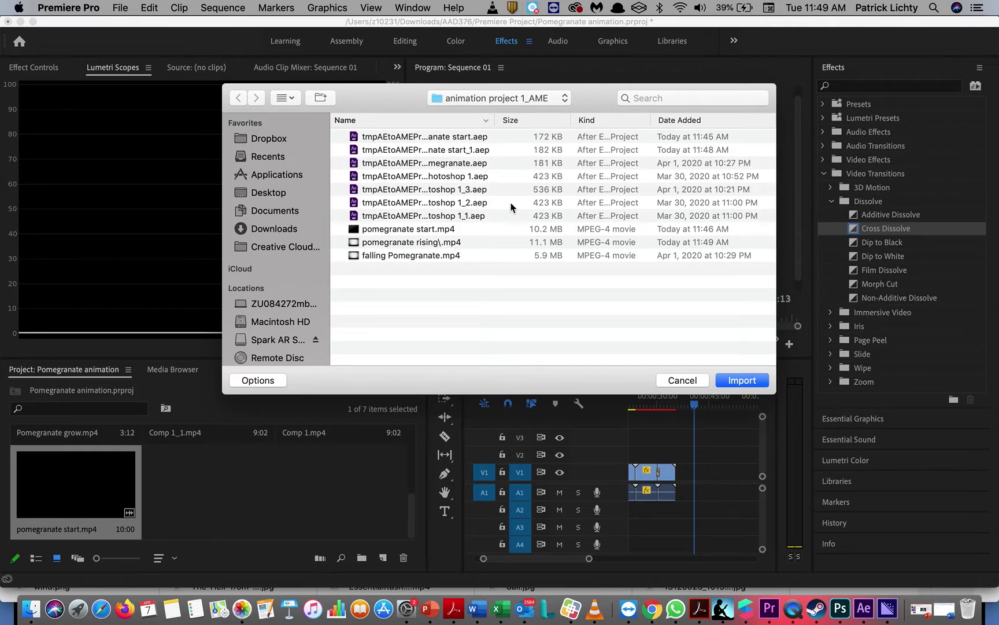
double_click(416, 242)
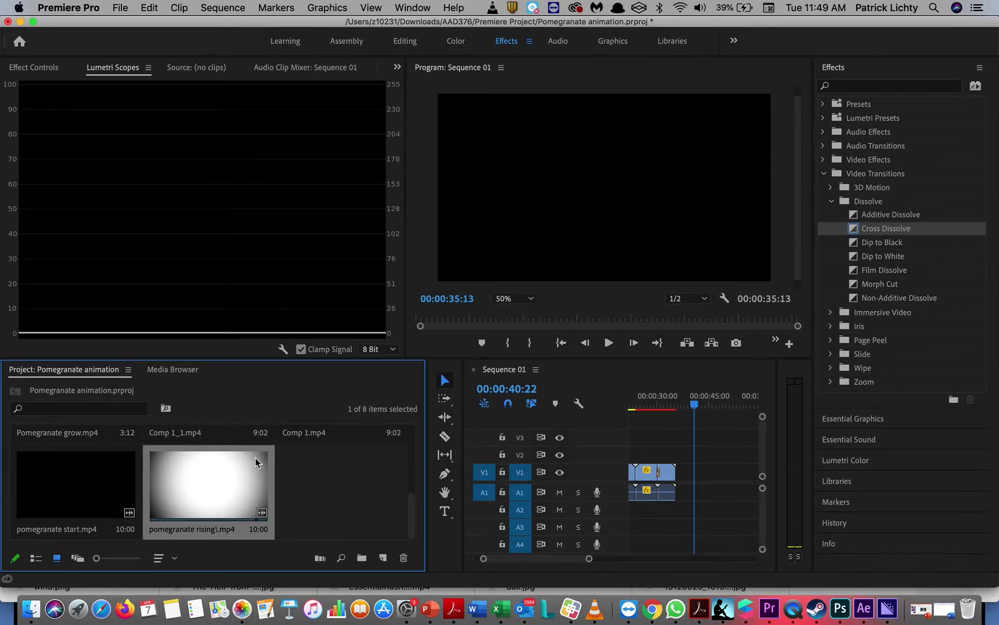
drag(218, 490, 683, 484)
Play through the pomegranate rising\ clip and trim its end back to 00:00:39:13, once the pomegranate has risen
drag(696, 405, 673, 408)
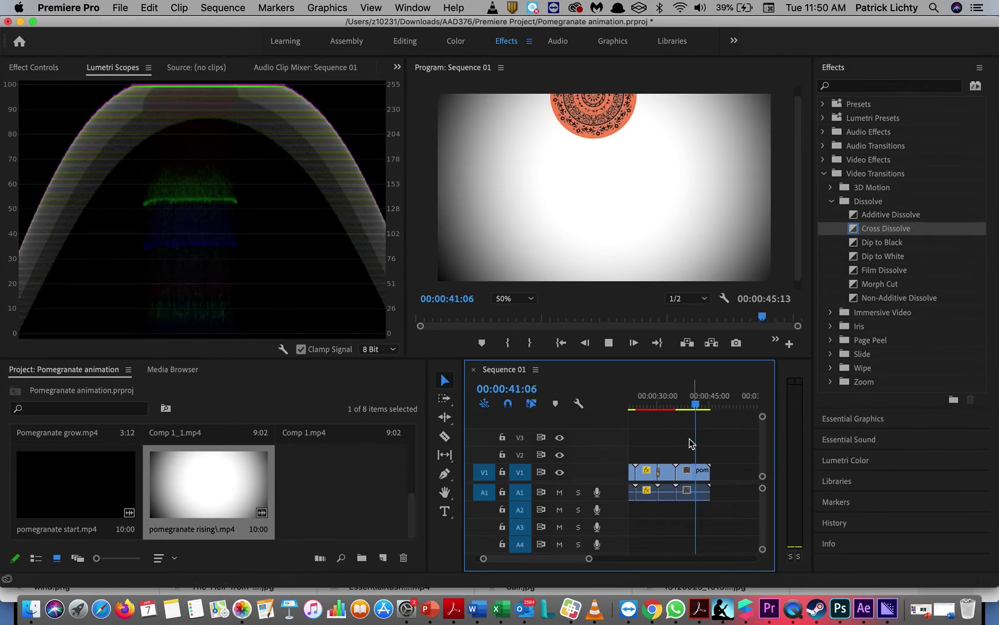
drag(701, 407, 667, 407)
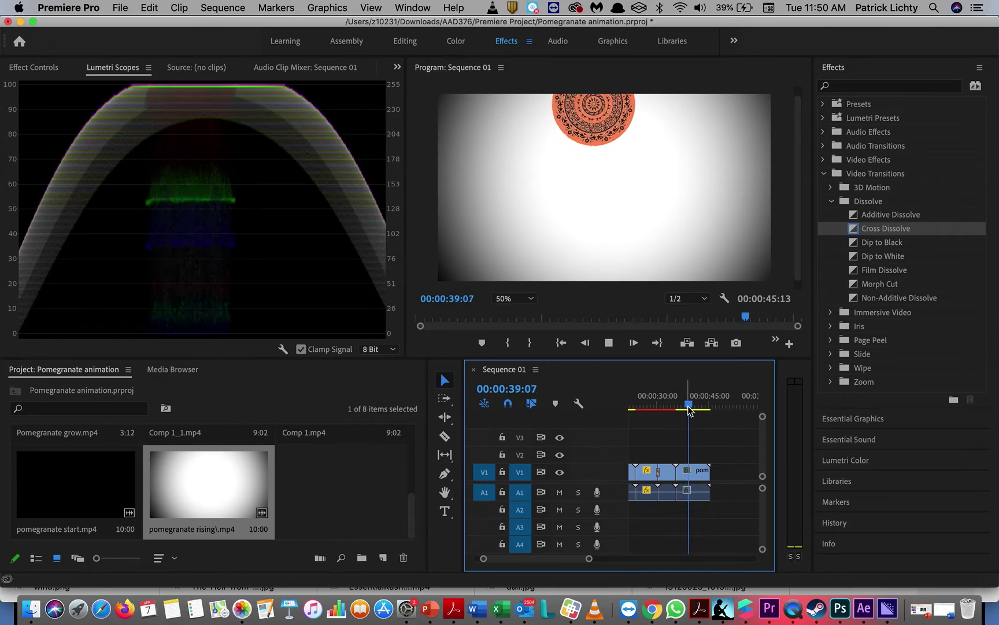
key(space)
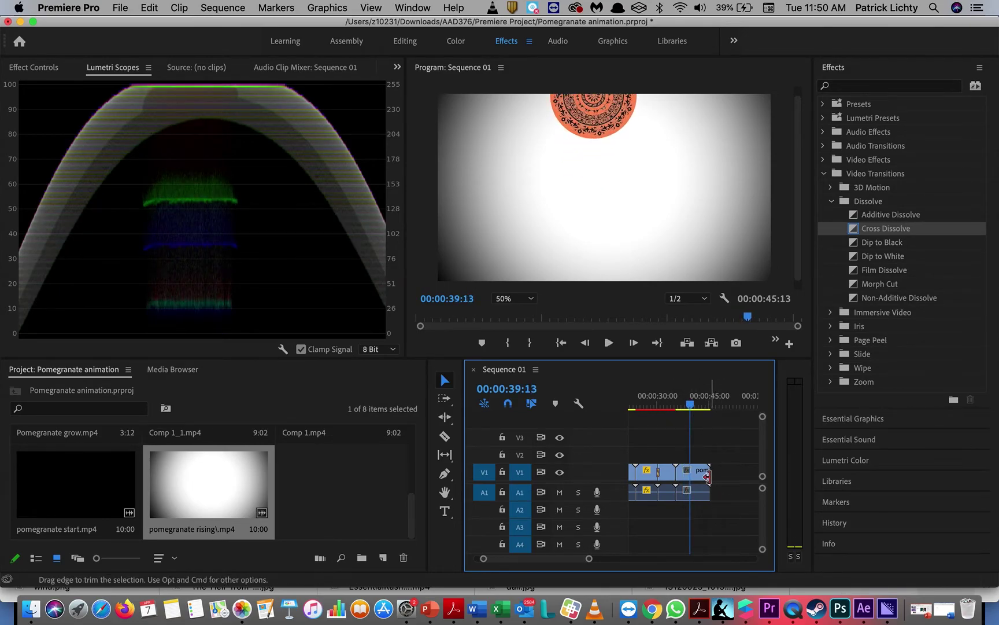
drag(709, 475, 688, 475)
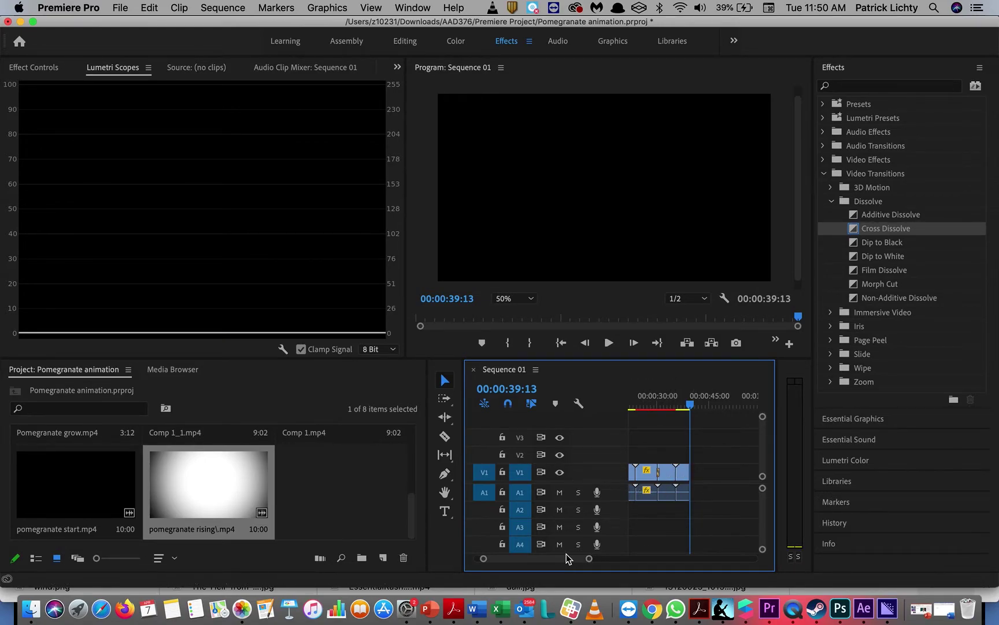
Play the whole sequence from 00:00:00:00, check the frame at 00:00:38:20 and save the project
scroll(564, 558, up, 3)
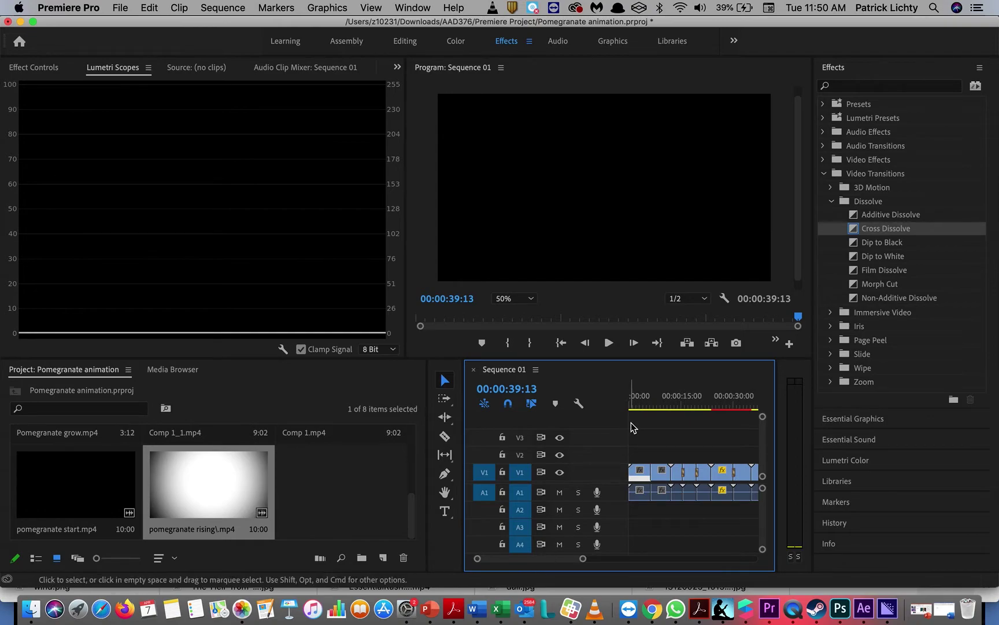
drag(655, 405, 623, 405)
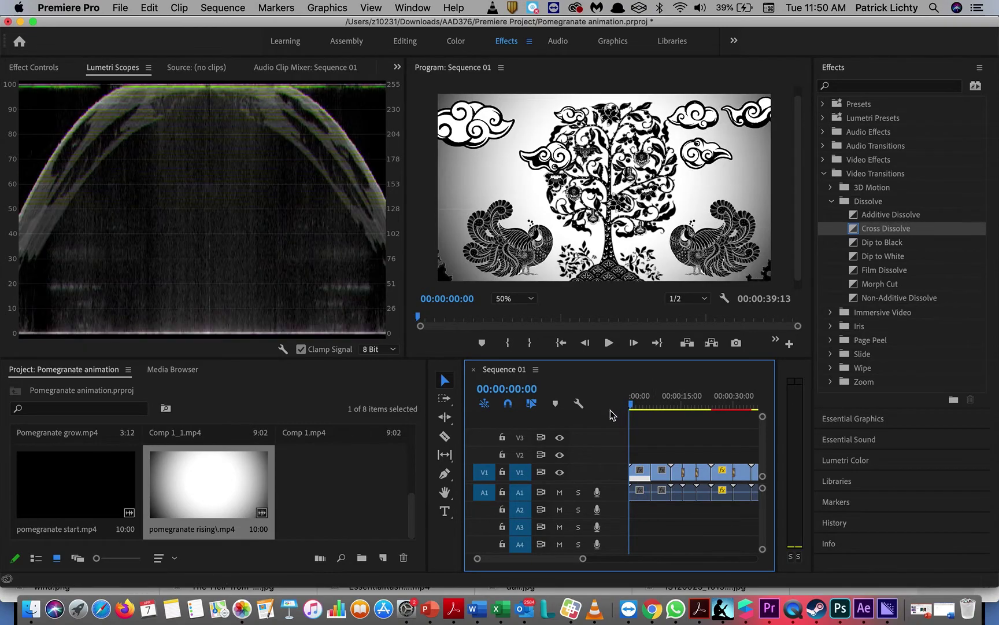
key(space)
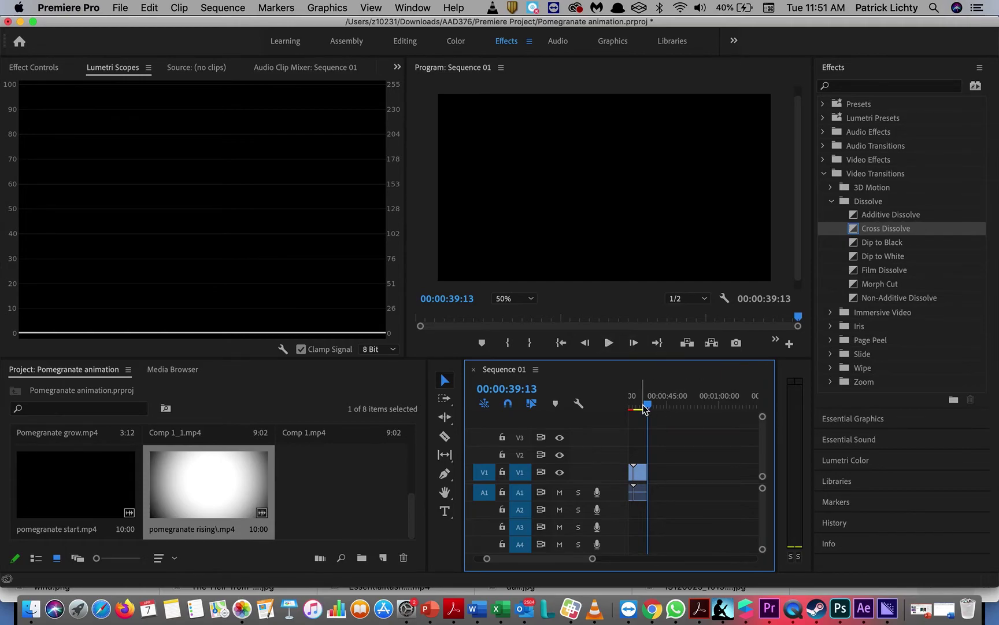
drag(648, 404, 646, 404)
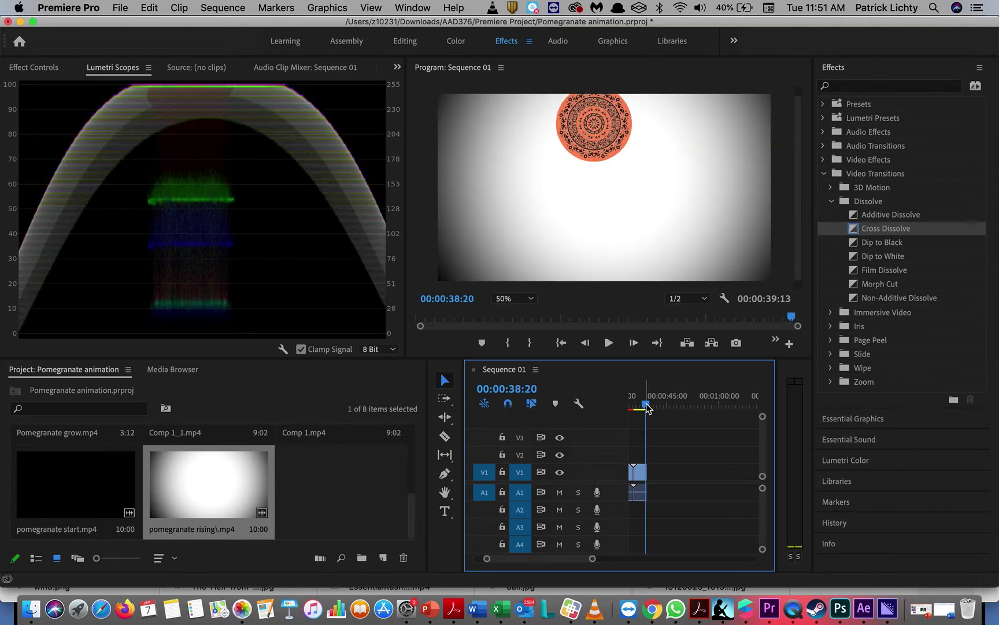
click(120, 8)
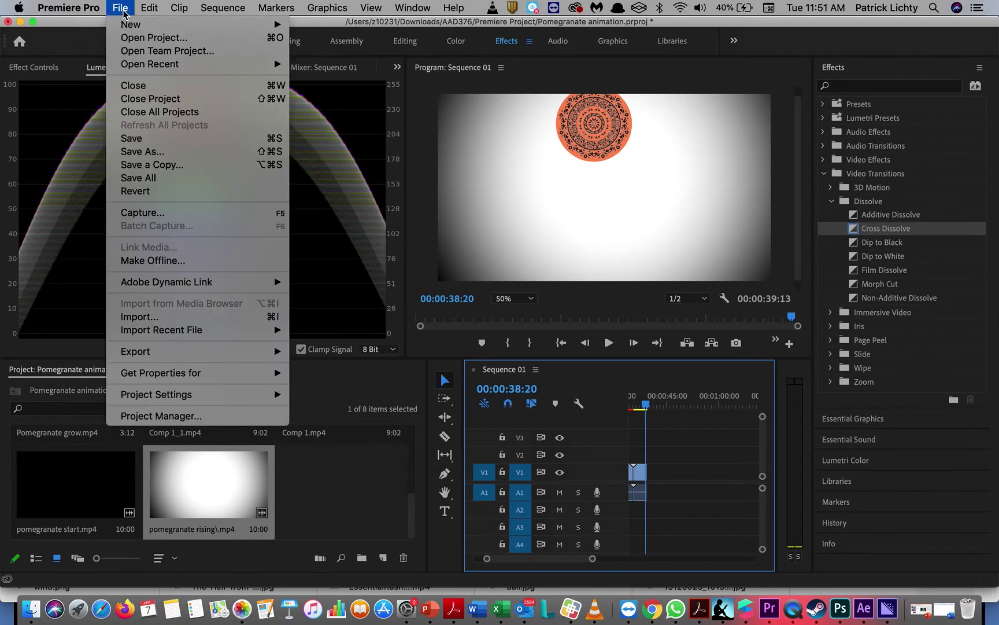
click(135, 143)
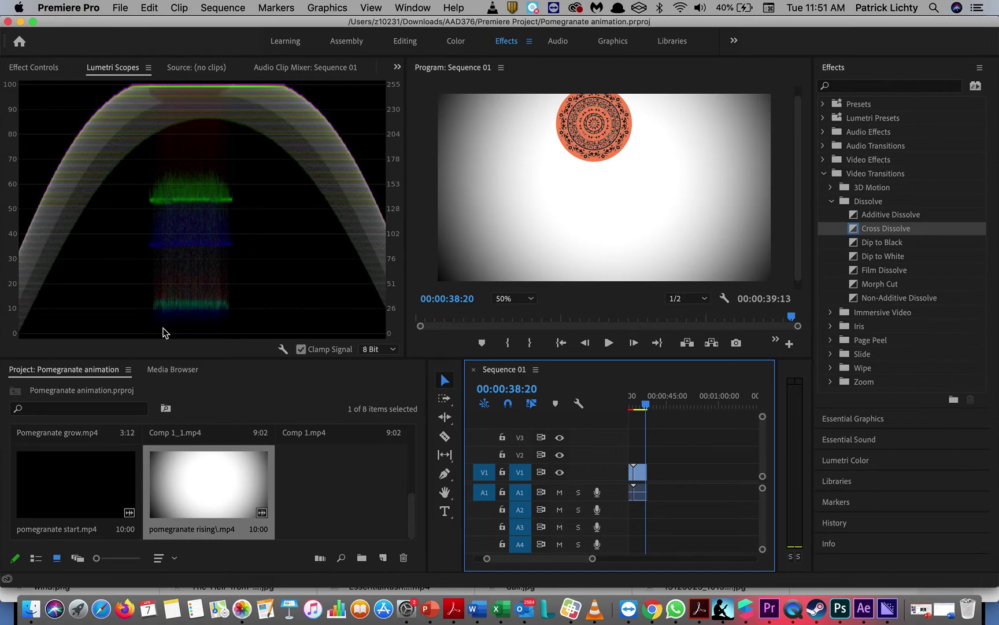
Switch to Finder, find QuickTime Player in the Applications folder and launch it
click(32, 610)
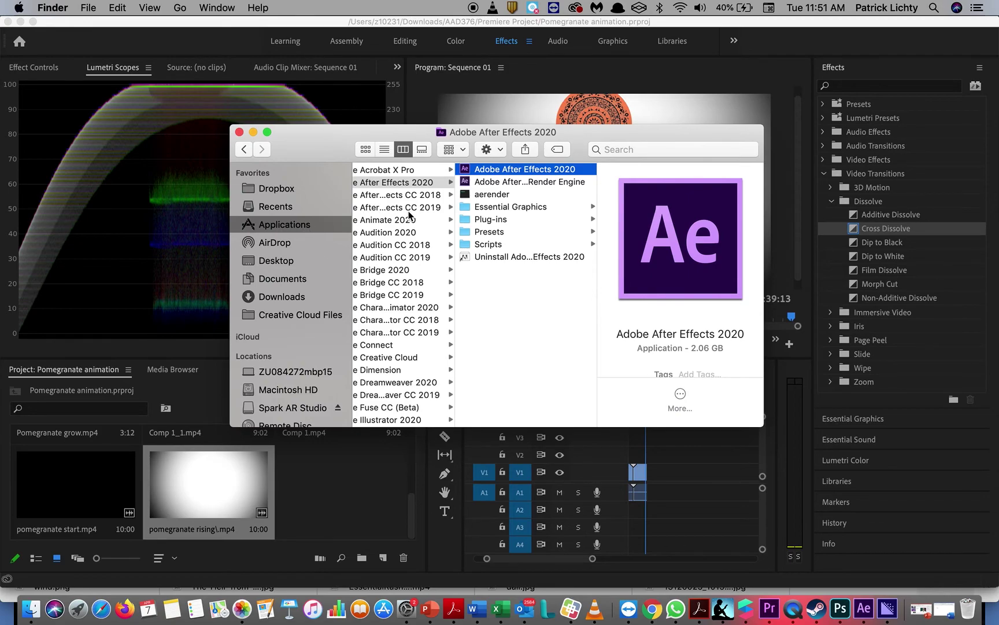
scroll(439, 300, down, 10)
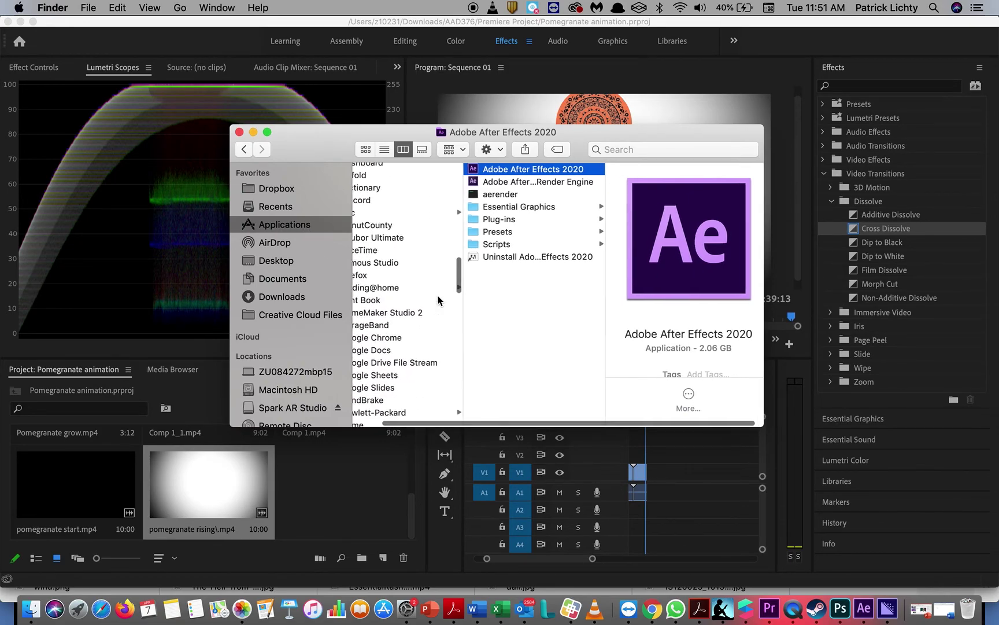
scroll(438, 300, left, 3)
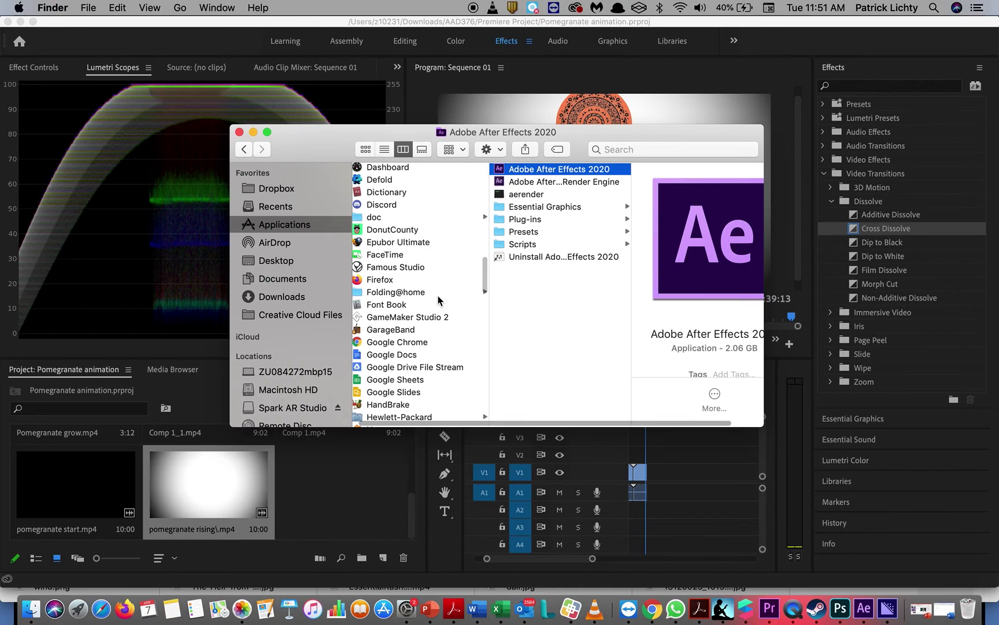
scroll(438, 301, down, 10)
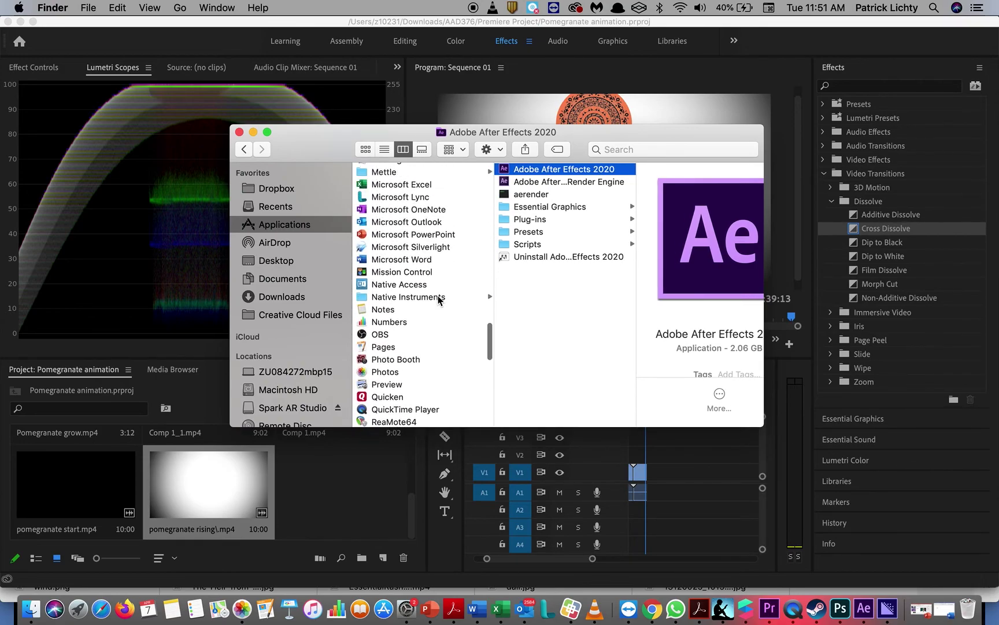
scroll(398, 354, down, 5)
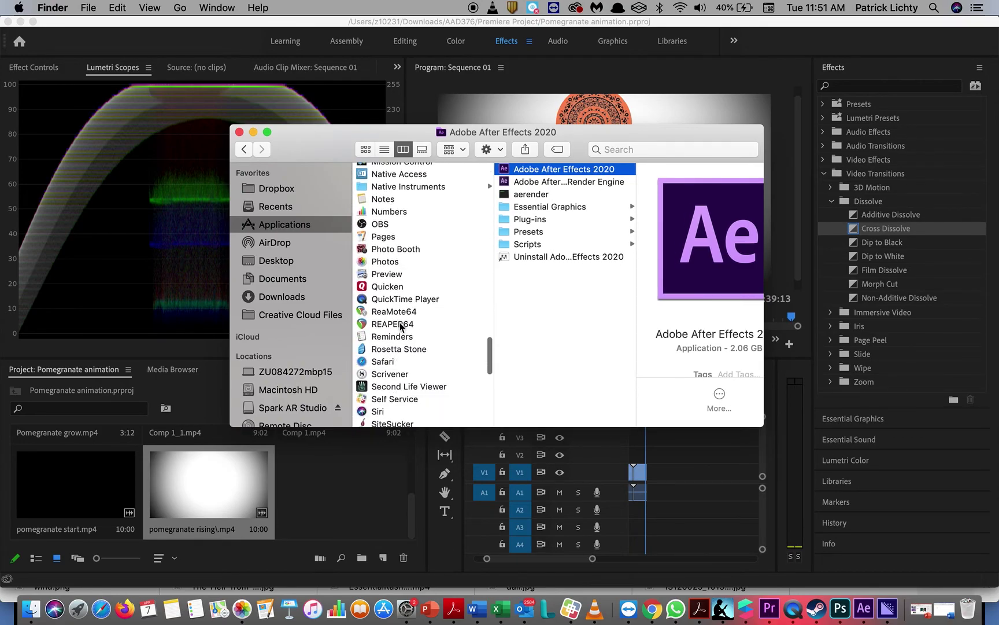
click(408, 299)
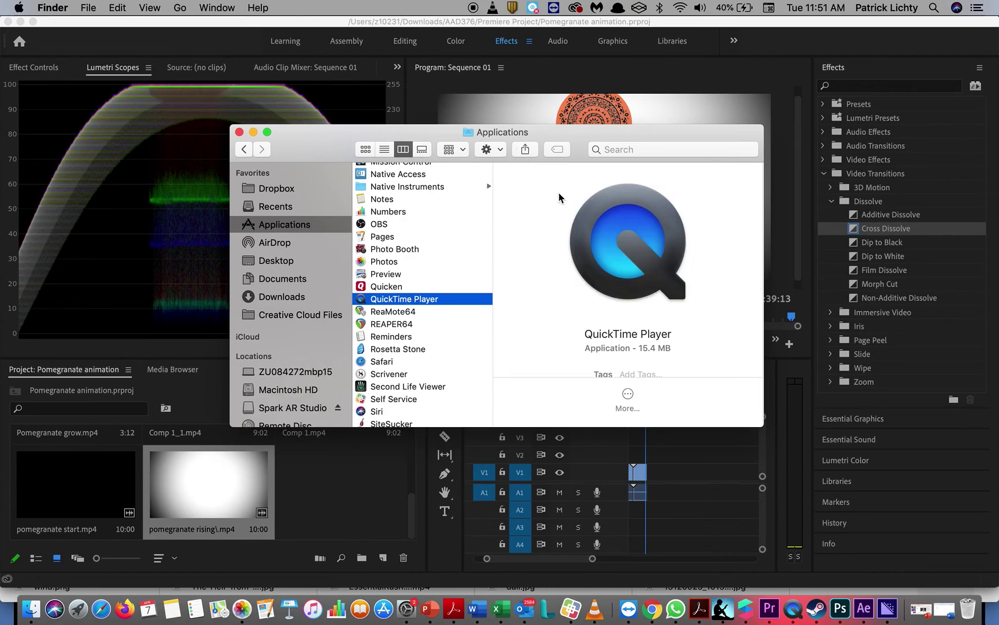
double_click(626, 215)
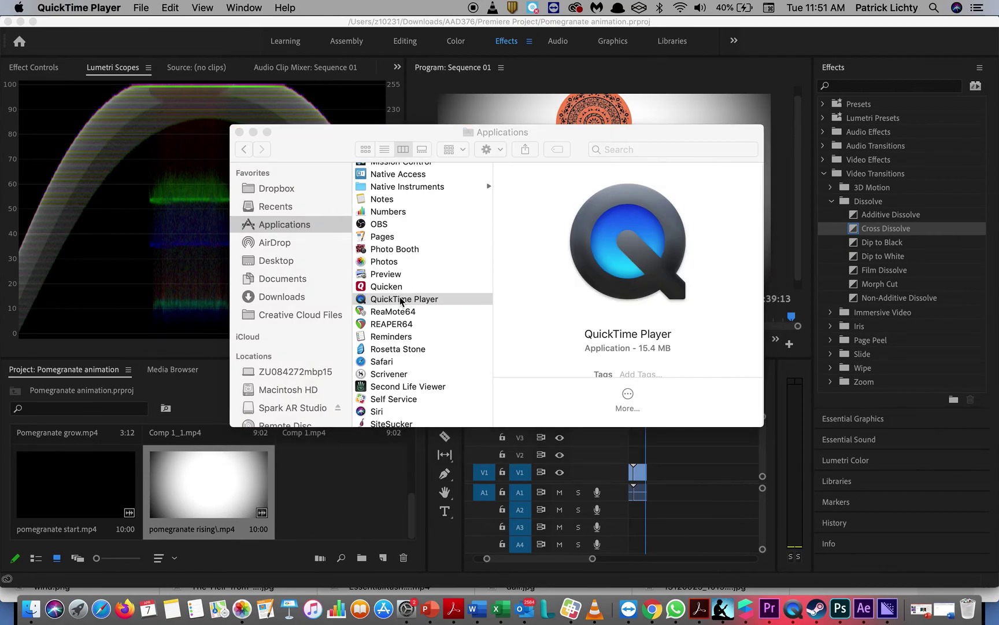